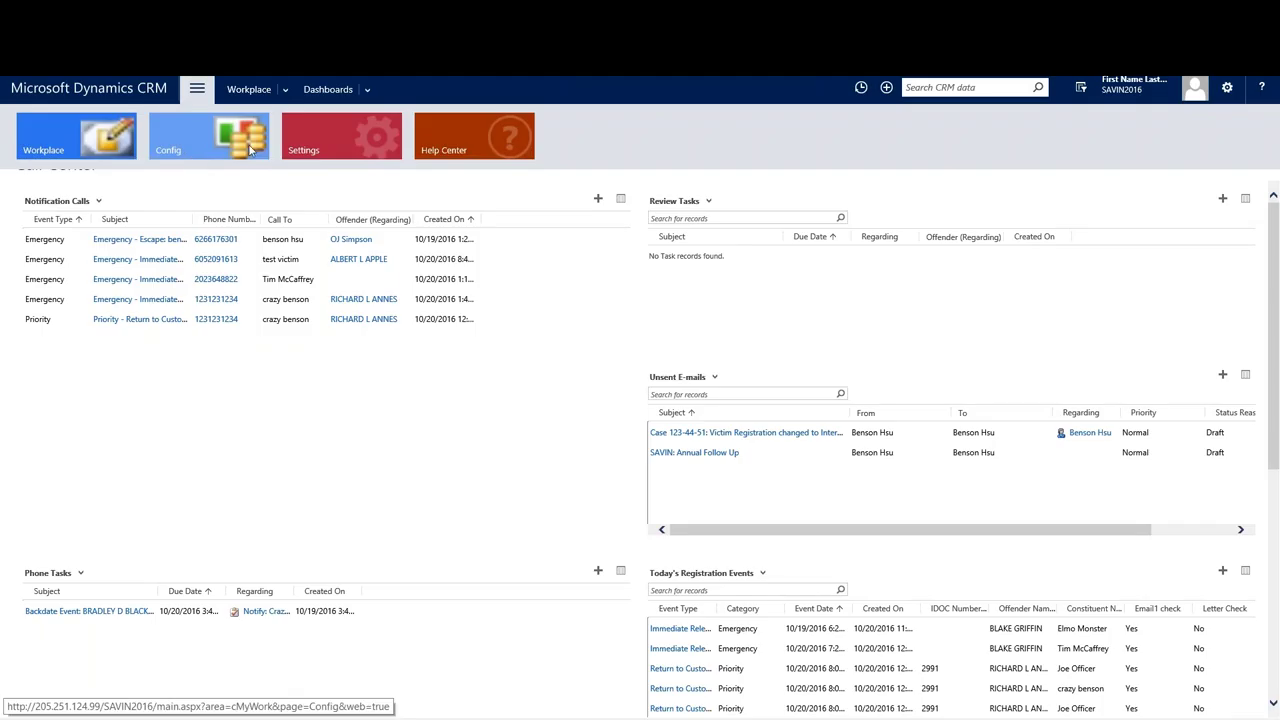
# In the CRM Offenders list, run a wildcard first*last name search for the offender; no records return.
pyautogui.click(80, 135)
pyautogui.click(350, 216)
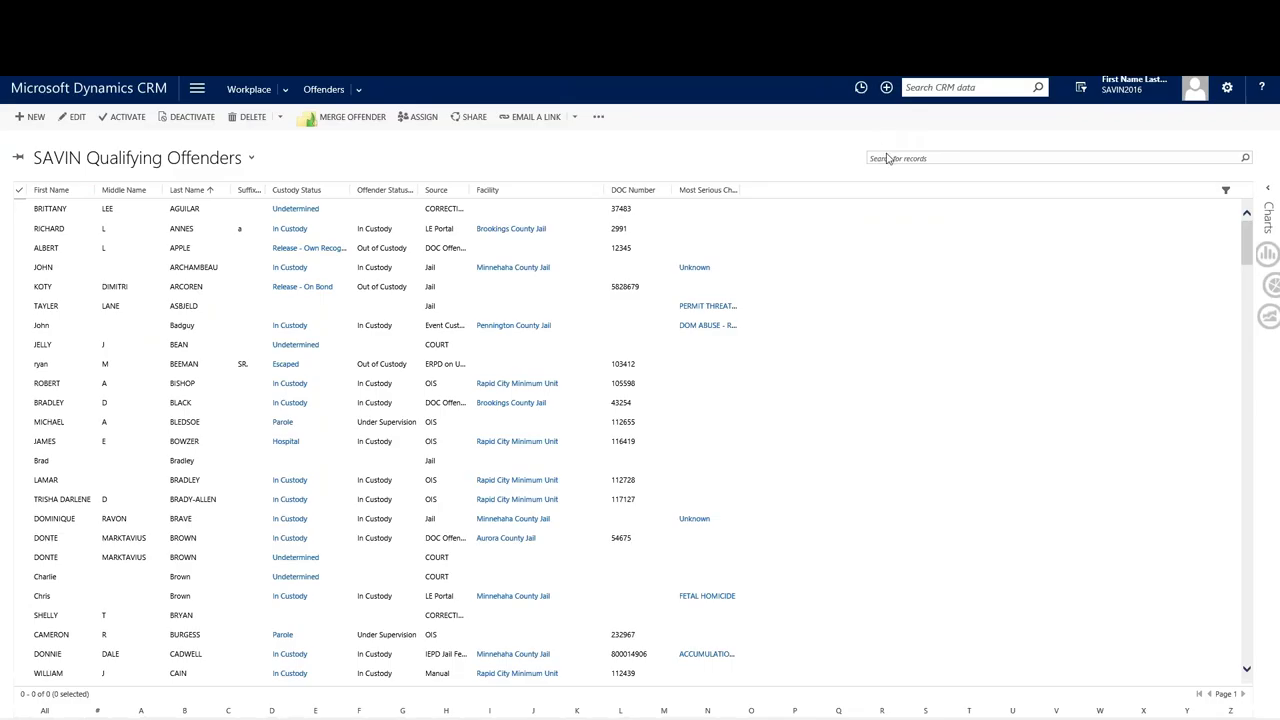
pyautogui.click(928, 158)
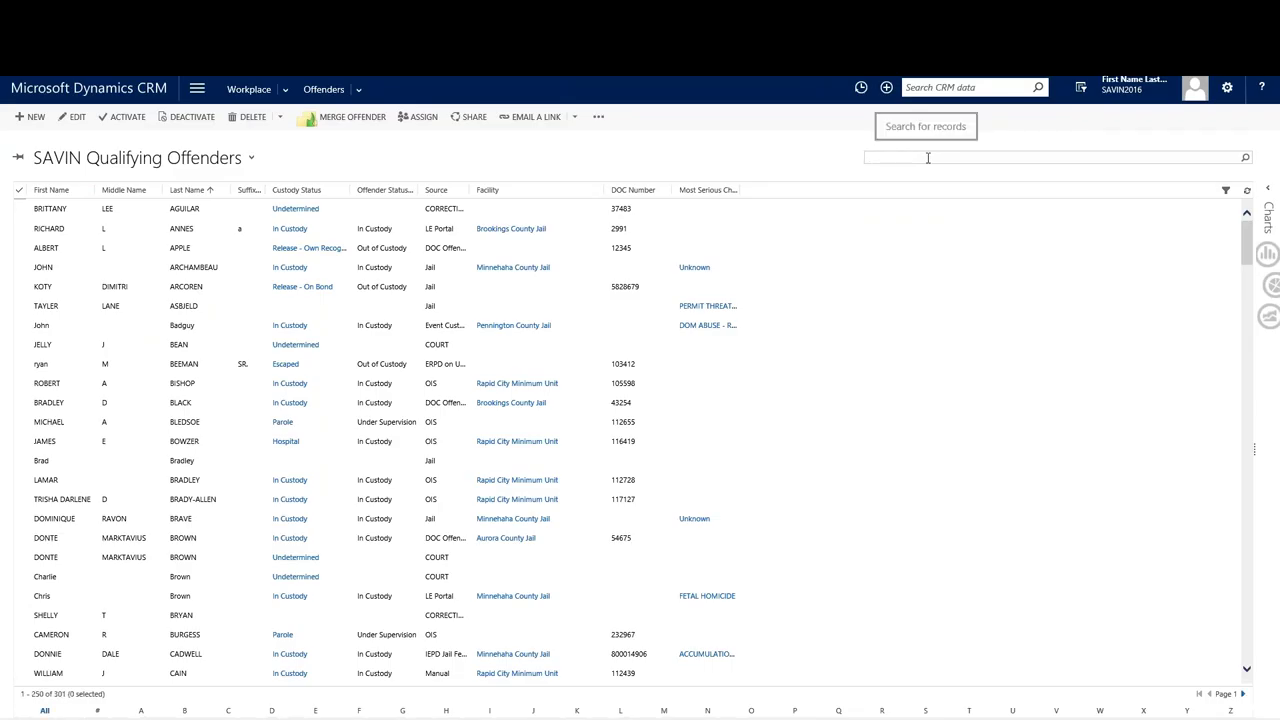
pyautogui.write('Hansen')
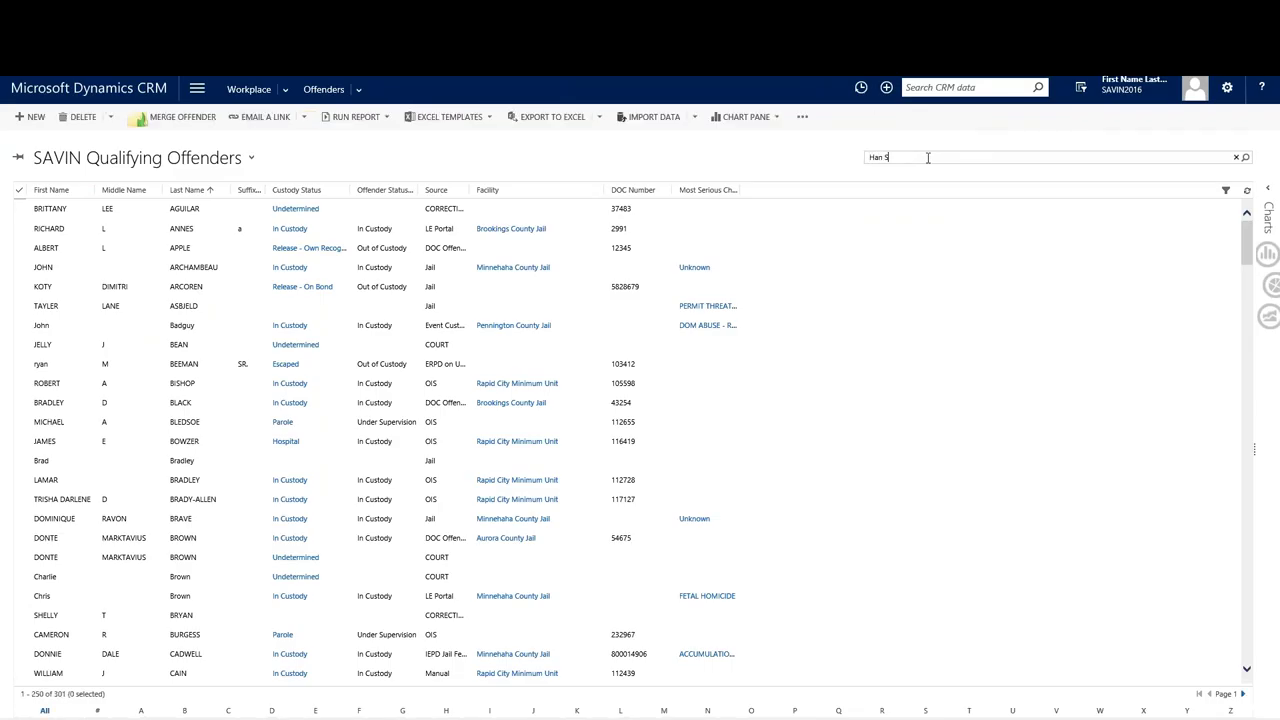
pyautogui.press('BackSpace')
pyautogui.press('BackSpace')
pyautogui.press('BackSpace')
pyautogui.write('*solo')
pyautogui.press('Return')
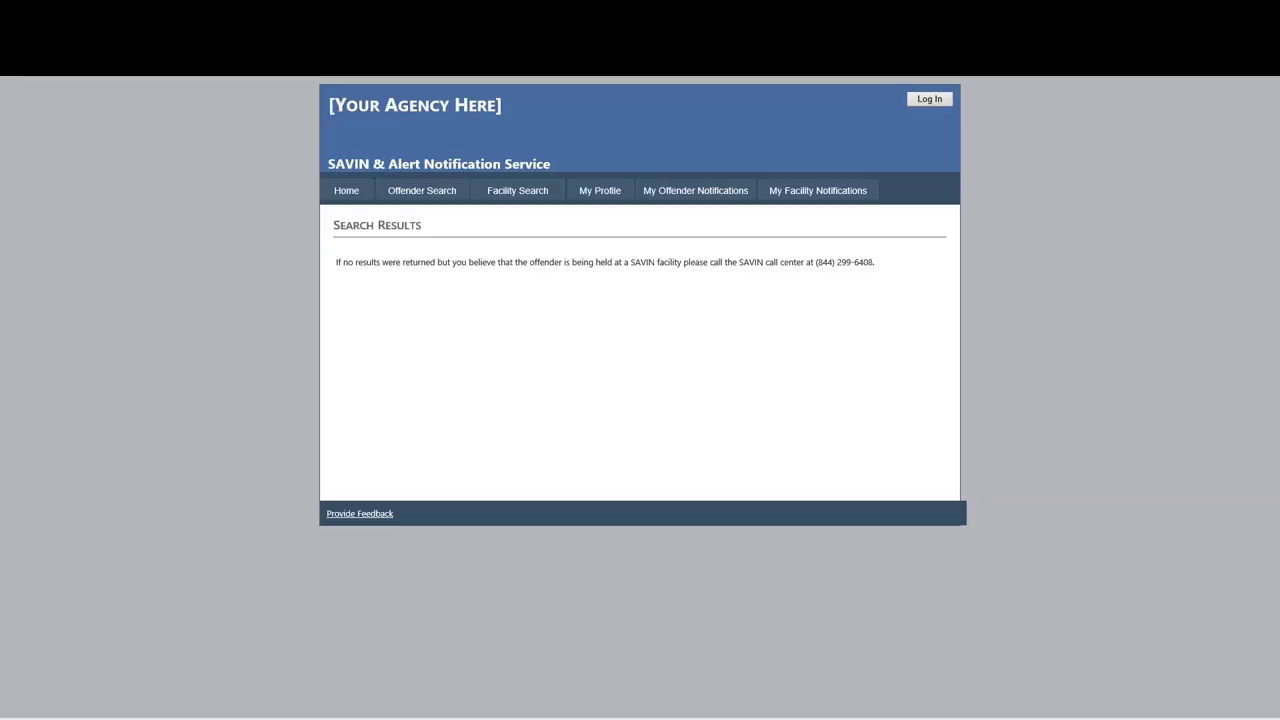
# Search the SAVIN portal's Offender Search by the offender's first and last name.
pyautogui.click(443, 188)
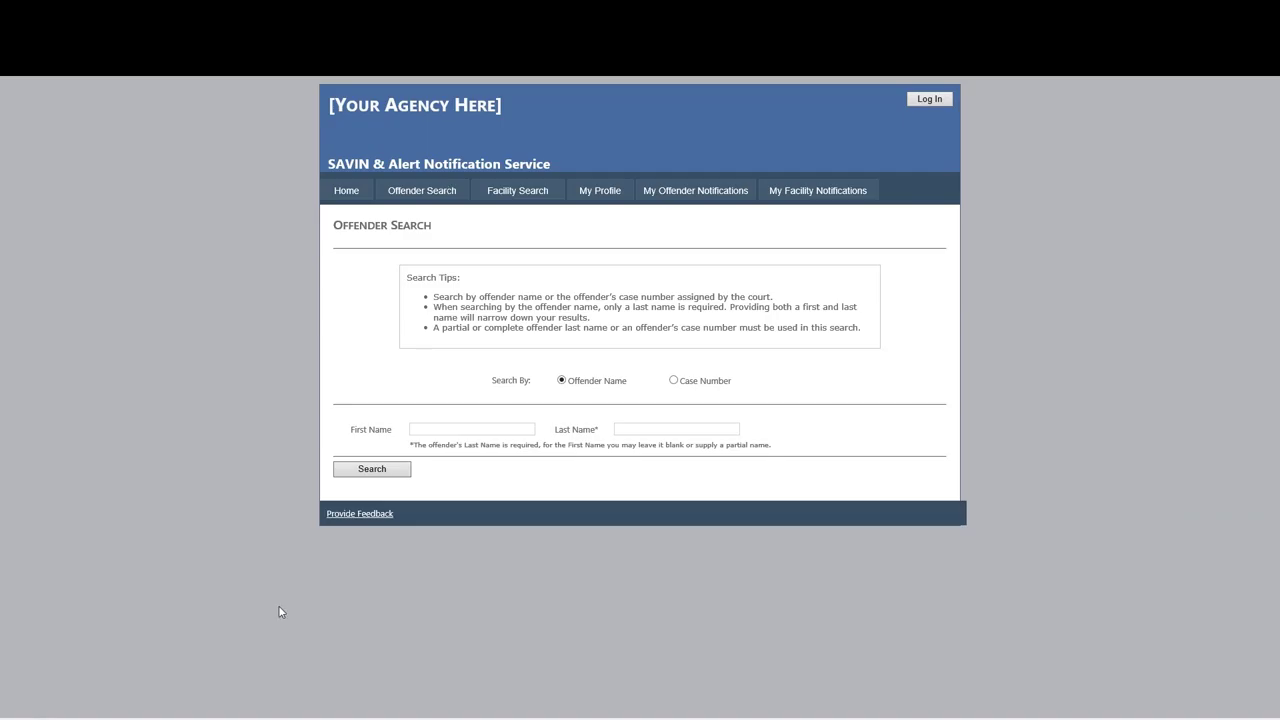
pyautogui.click(463, 428)
pyautogui.write('HanSOlo')
pyautogui.click(377, 470)
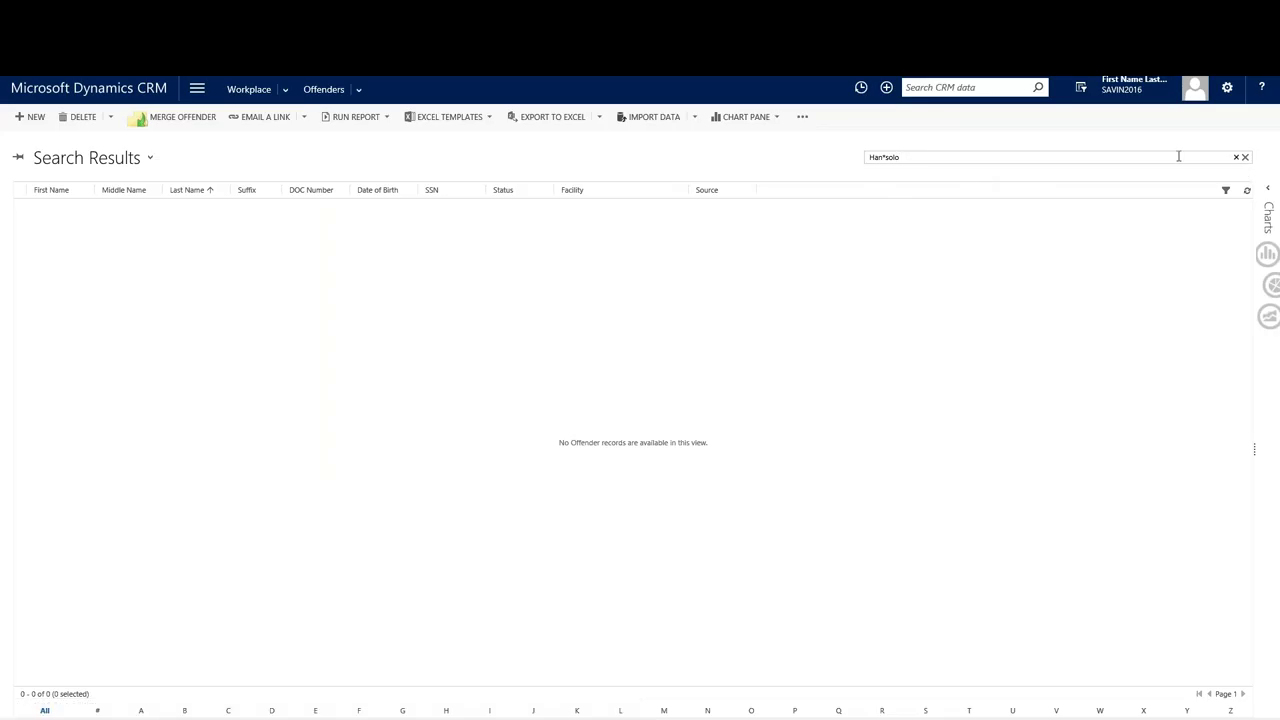
# Search CRM offenders for 'han' and select the single matching Pennington County Jail record.
pyautogui.hotkey('ctrl', 'a')
pyautogui.press('BackSpace')
pyautogui.press('Return')
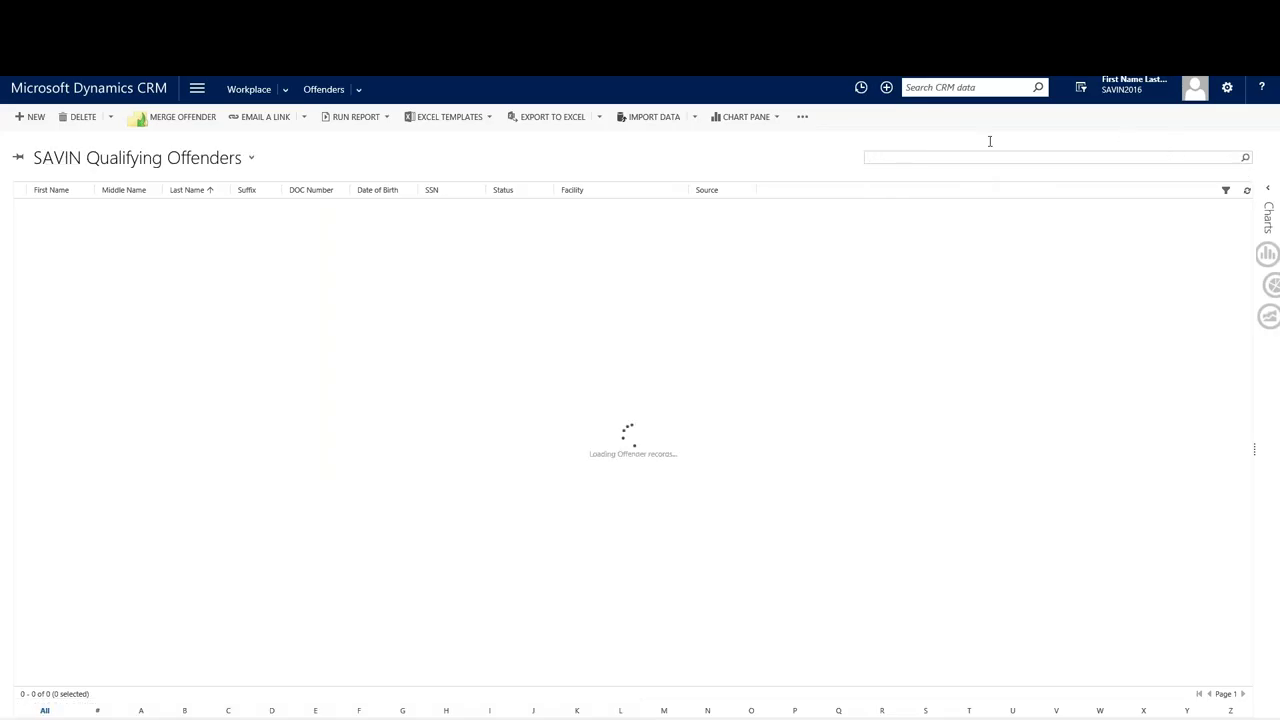
pyautogui.write('han')
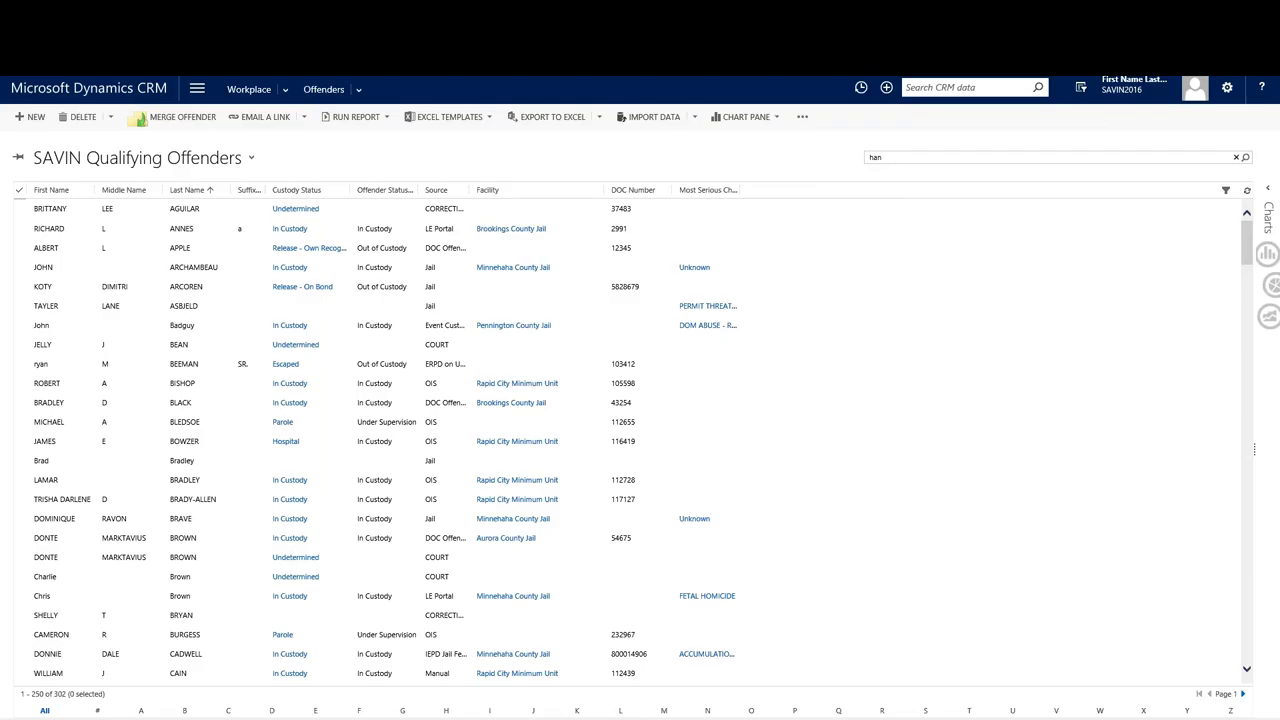
pyautogui.press('Return')
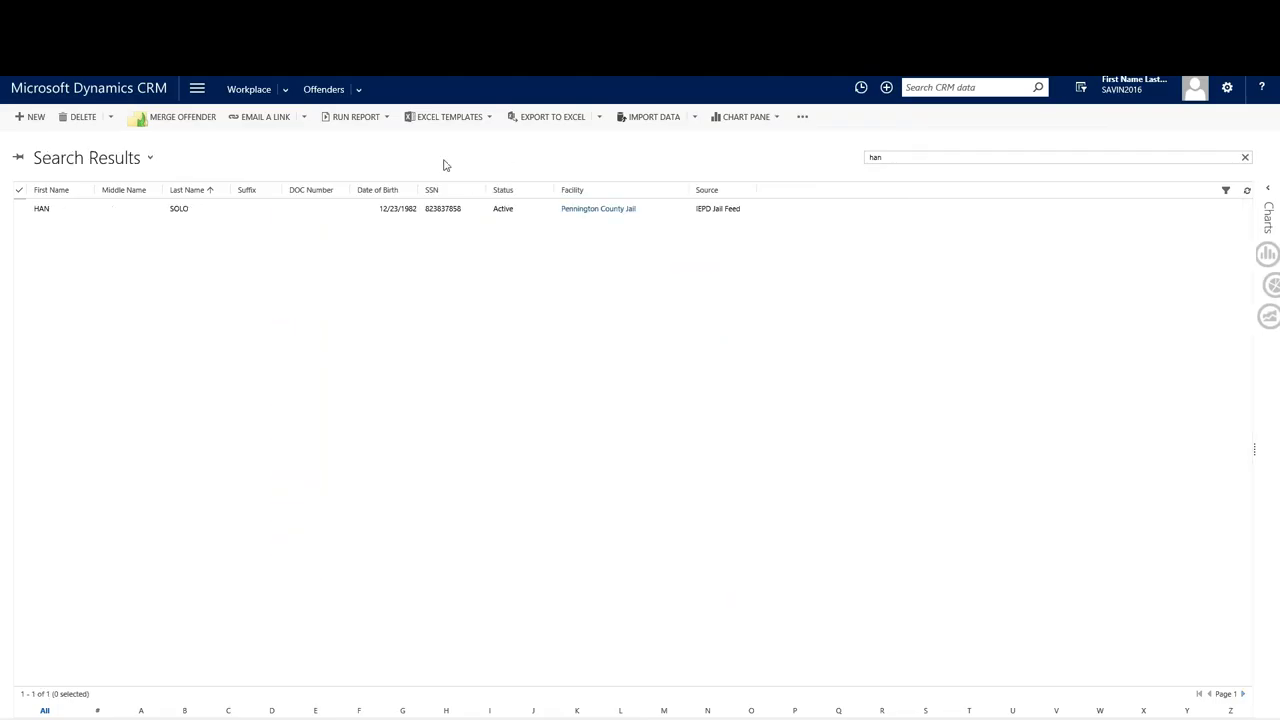
pyautogui.click(96, 213)
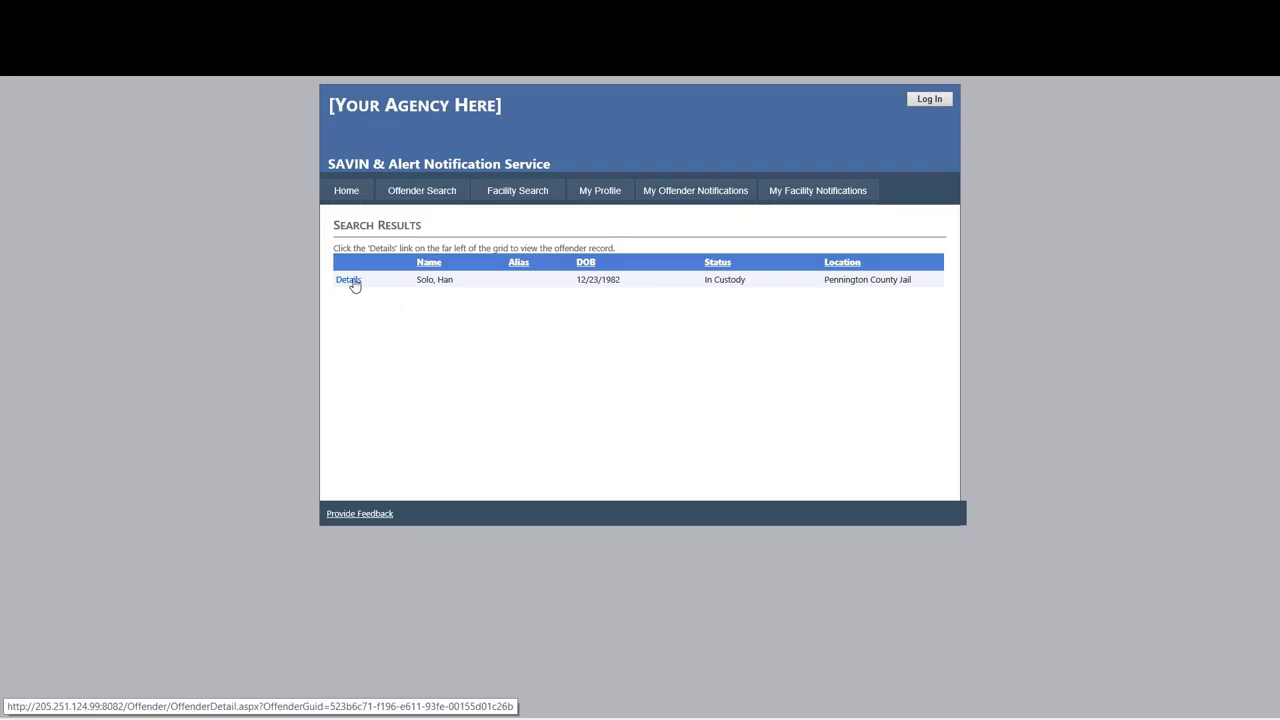
# Open the offender's SAVIN details and highlight the no-upcoming-hearings message.
pyautogui.click(349, 280)
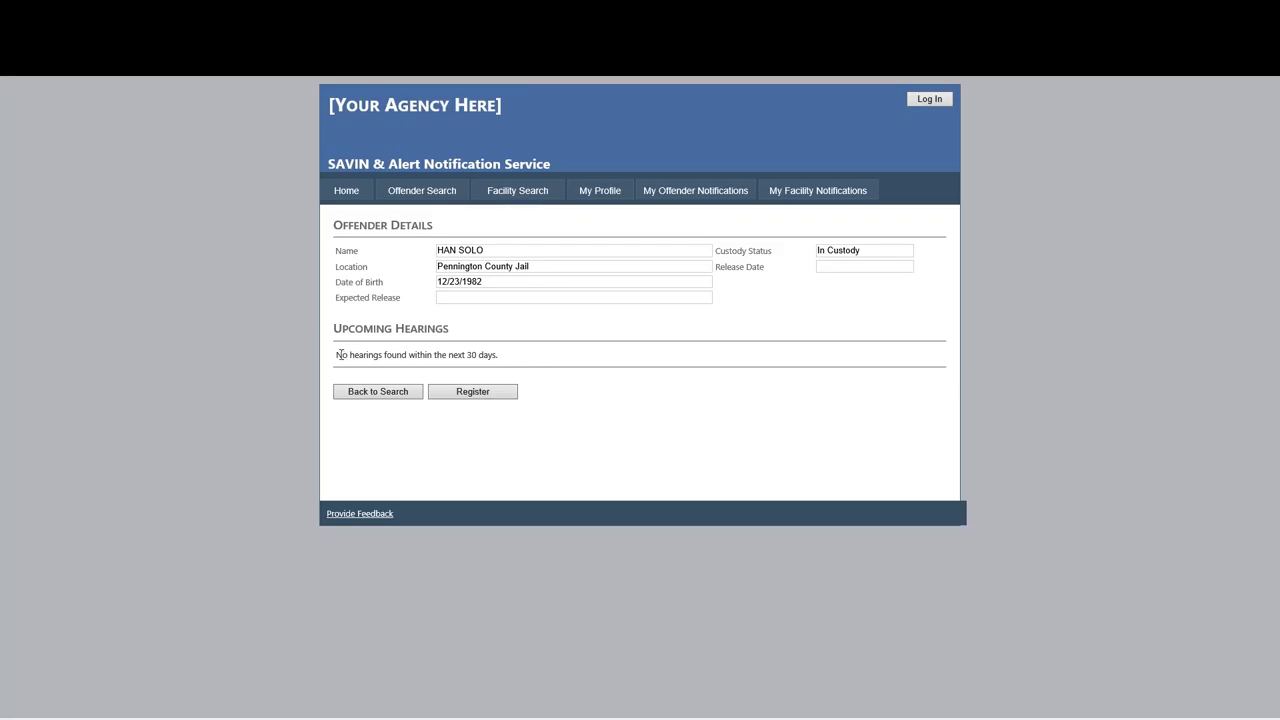
pyautogui.moveTo(341, 354); pyautogui.dragTo(500, 354)
pyautogui.click(520, 356)
# In a new tab, search the IDOC offender search by first and last name and view the first result.
pyautogui.hotkey('ctrl', 't')
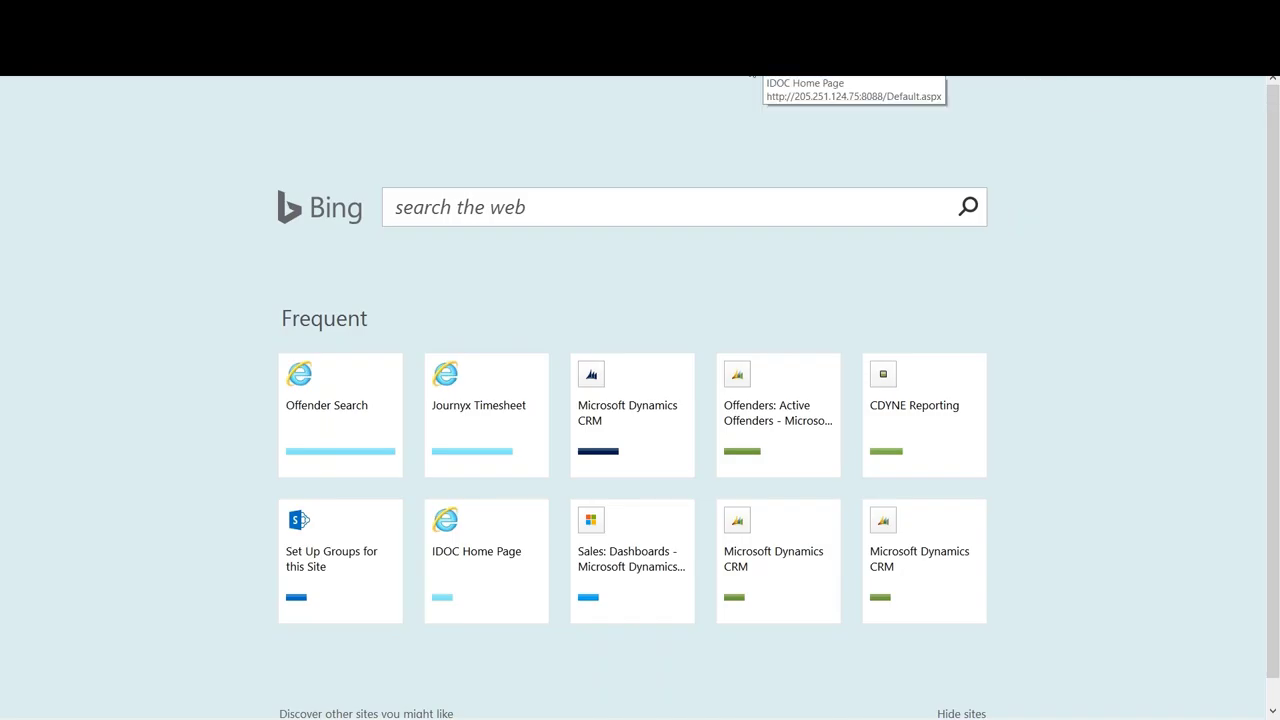
pyautogui.click(770, 78)
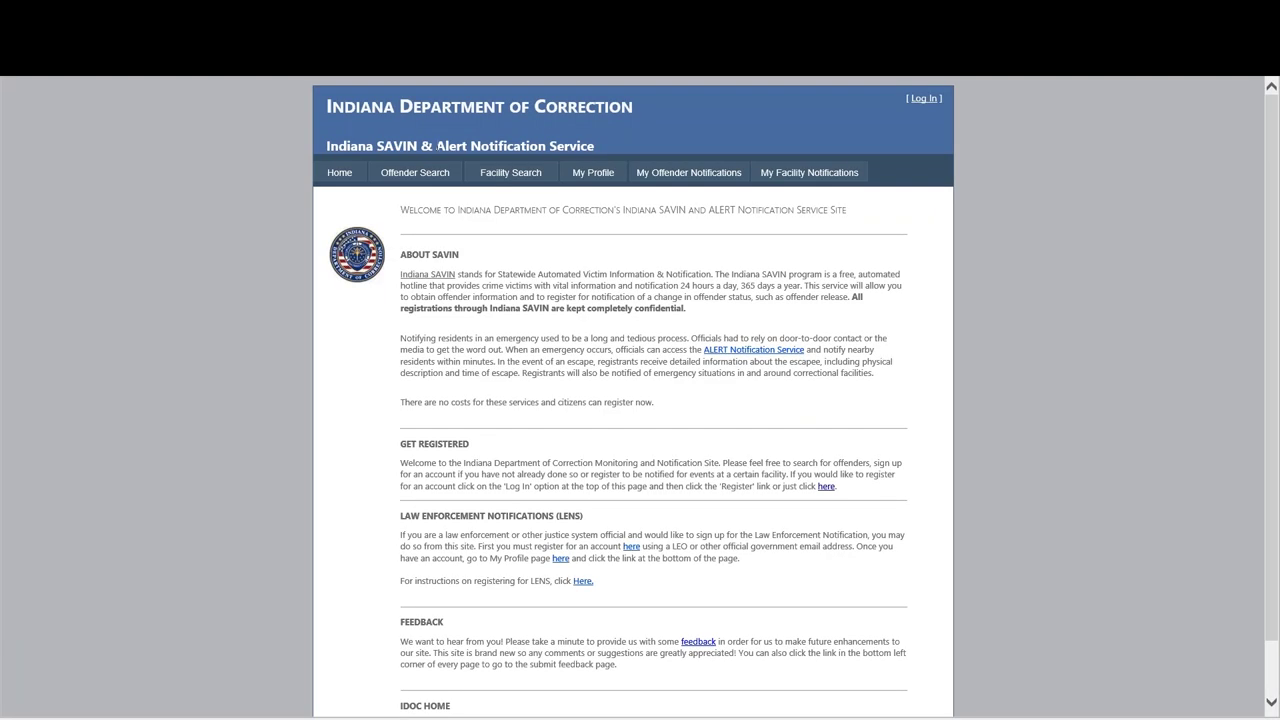
pyautogui.click(426, 174)
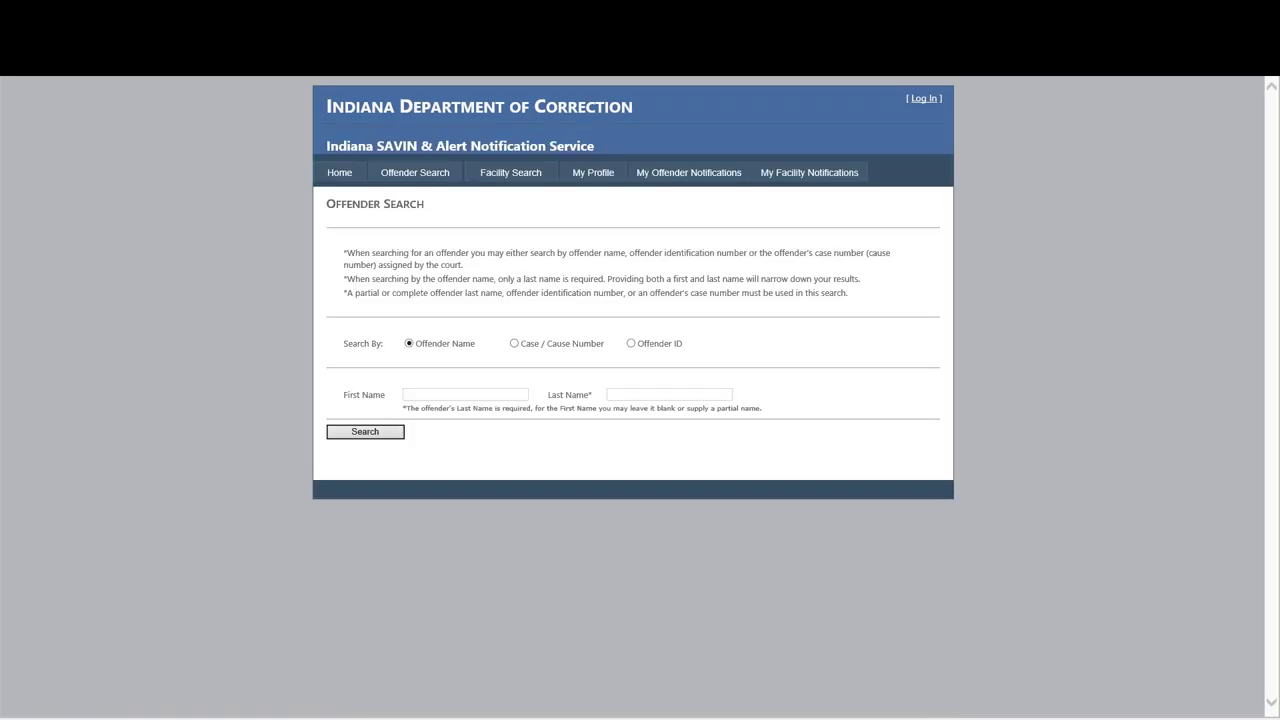
pyautogui.press('Tab')
pyautogui.press('Return')
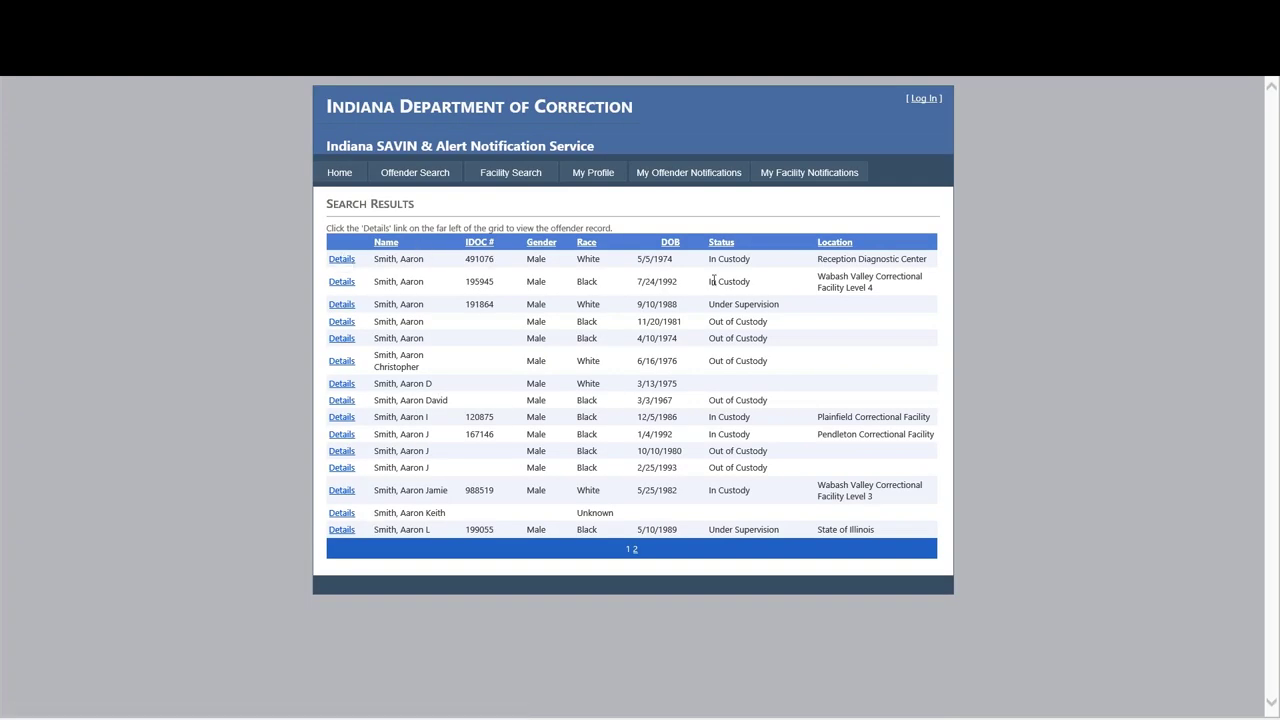
pyautogui.click(342, 259)
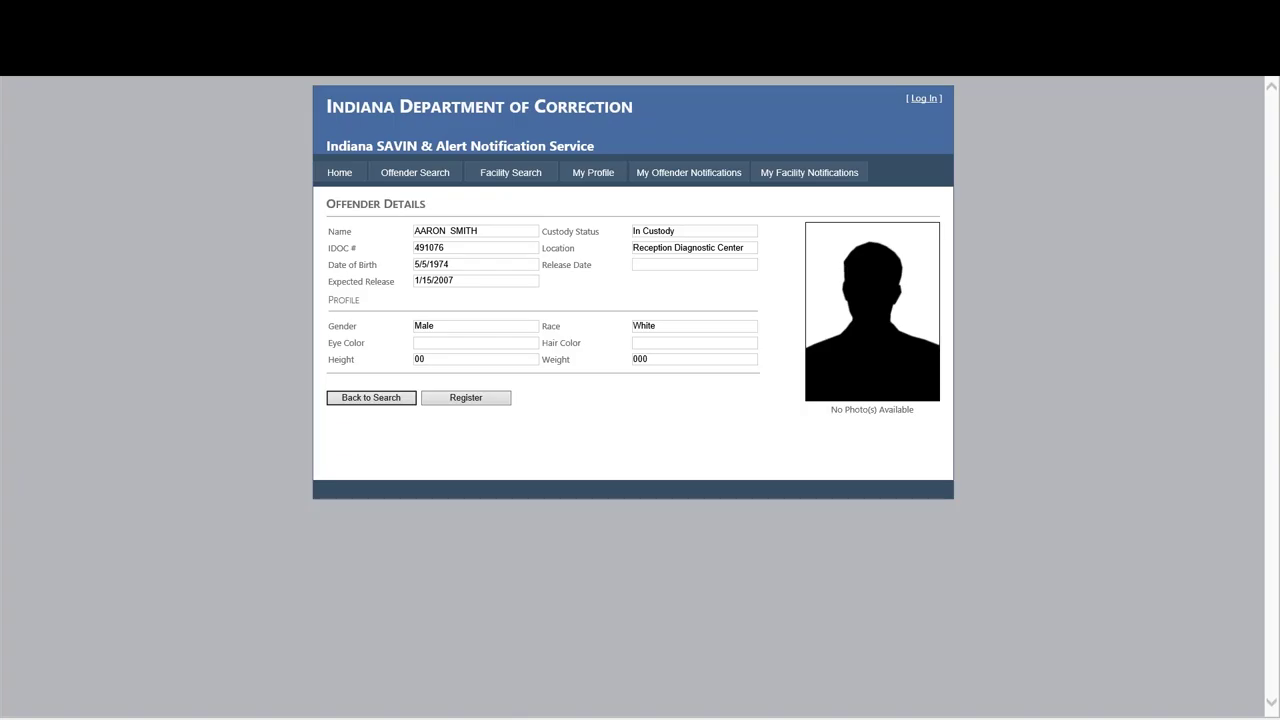
pyautogui.click(424, 173)
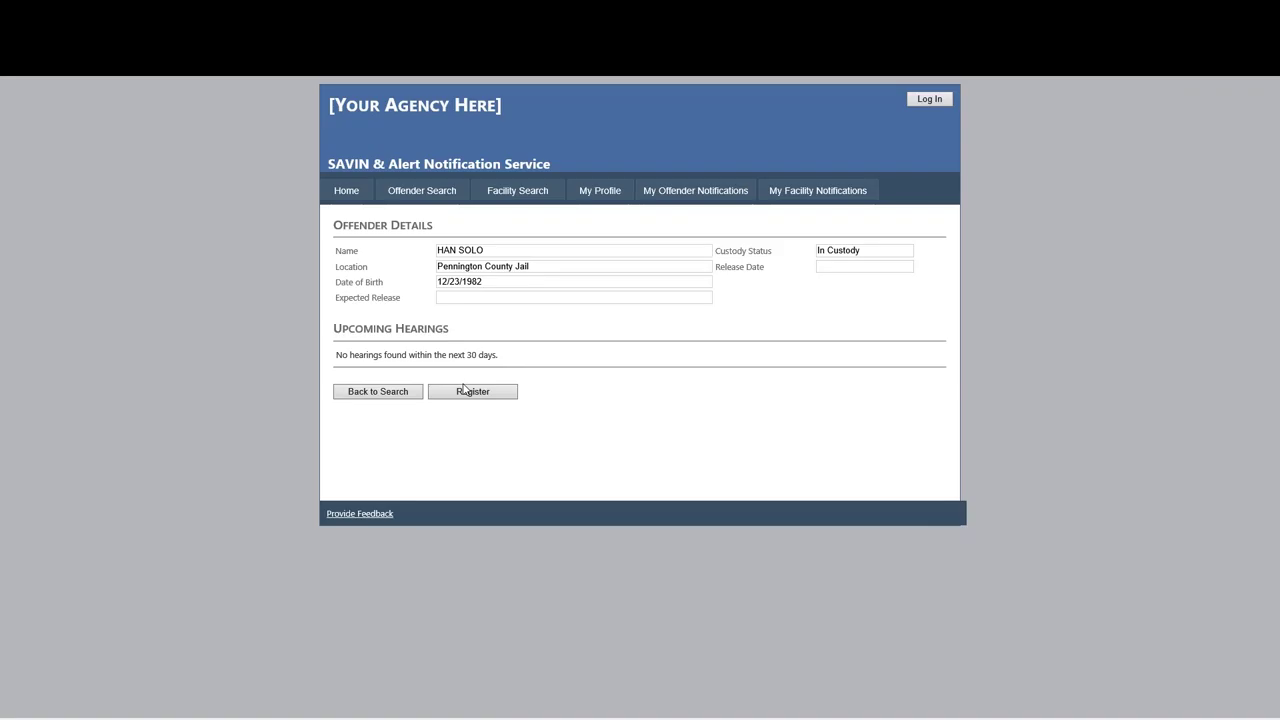
# Choose Register from the offender details and reach the Create a New Account form.
pyautogui.click(465, 391)
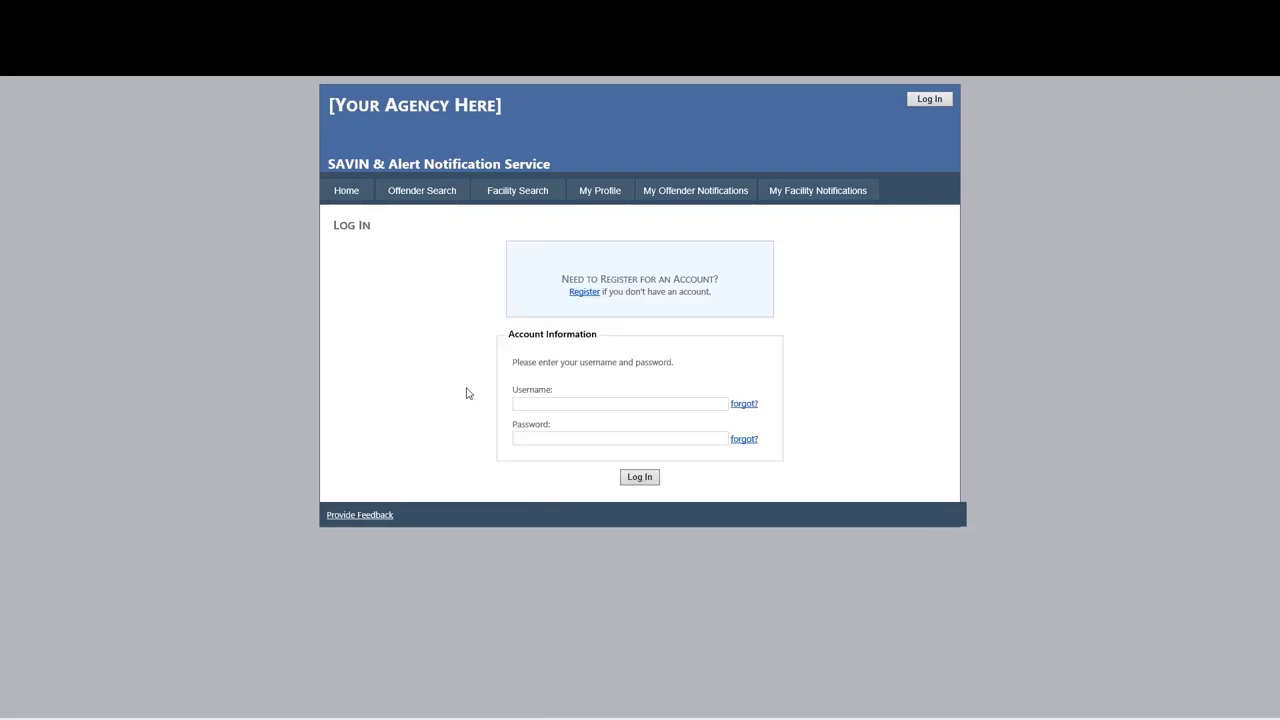
pyautogui.click(584, 292)
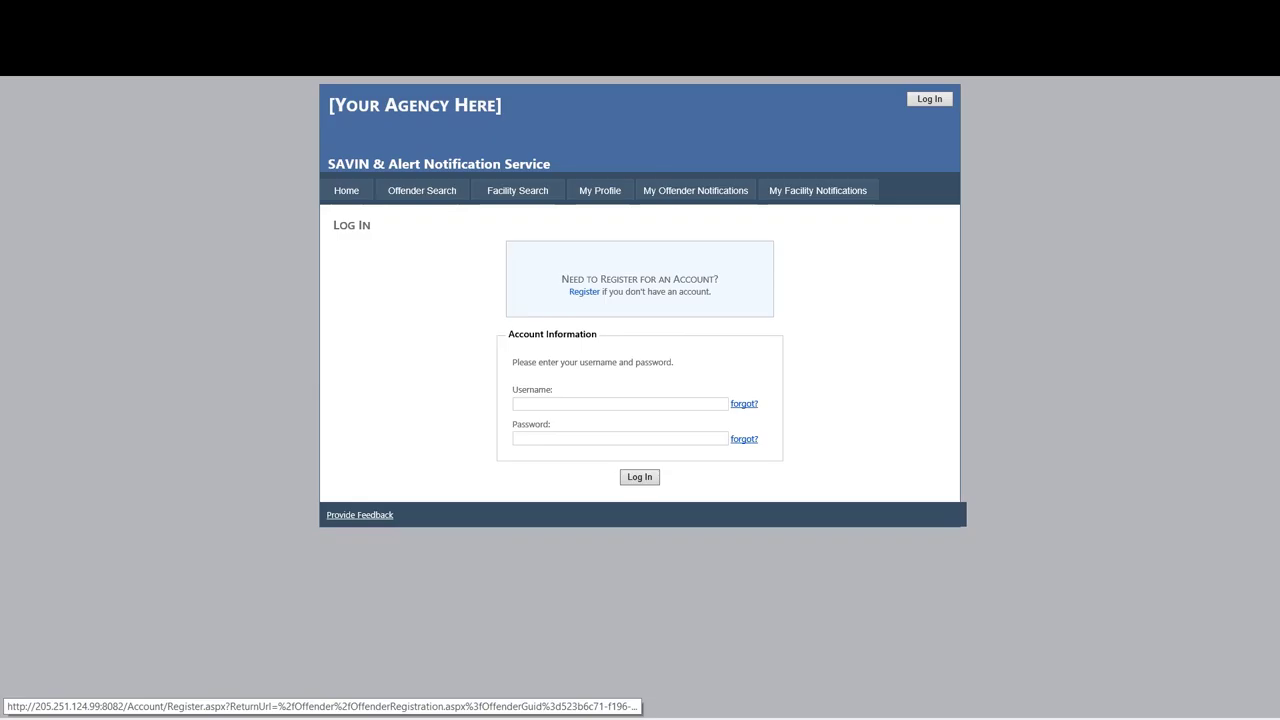
pyautogui.click(586, 294)
pyautogui.click(543, 303)
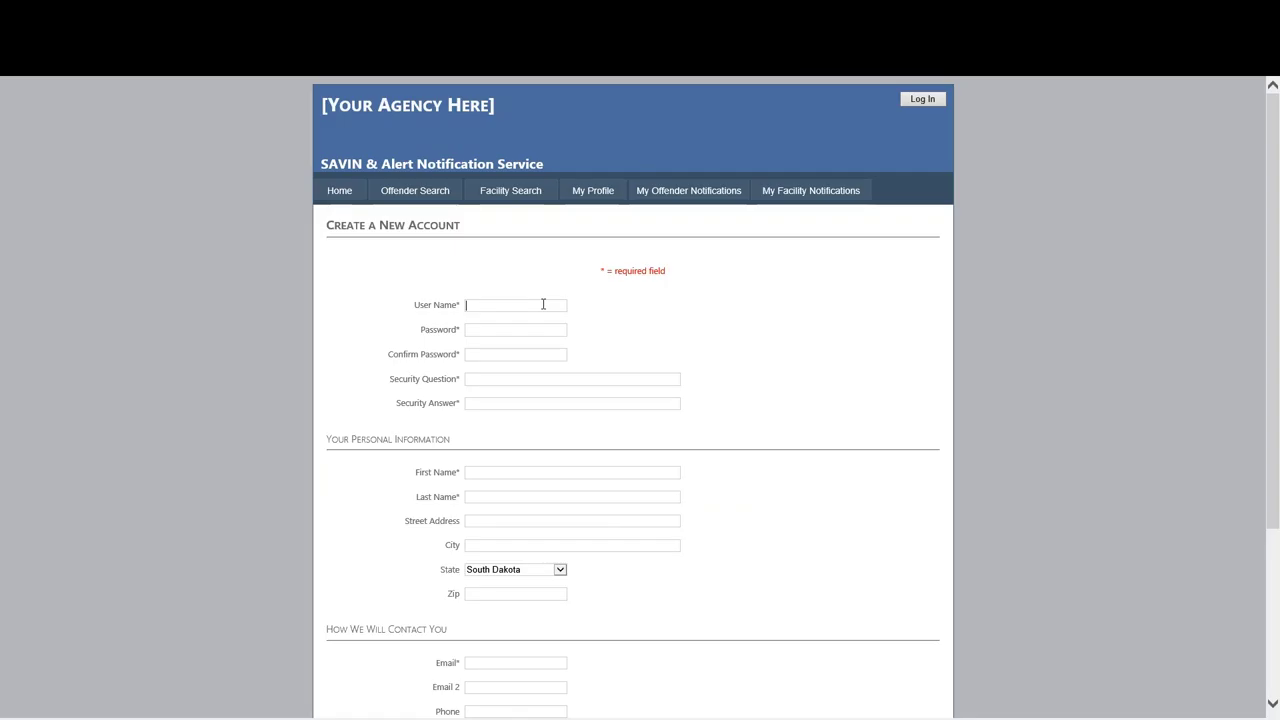
# Enter the account user name, password and security question answer.
pyautogui.write('falling ')
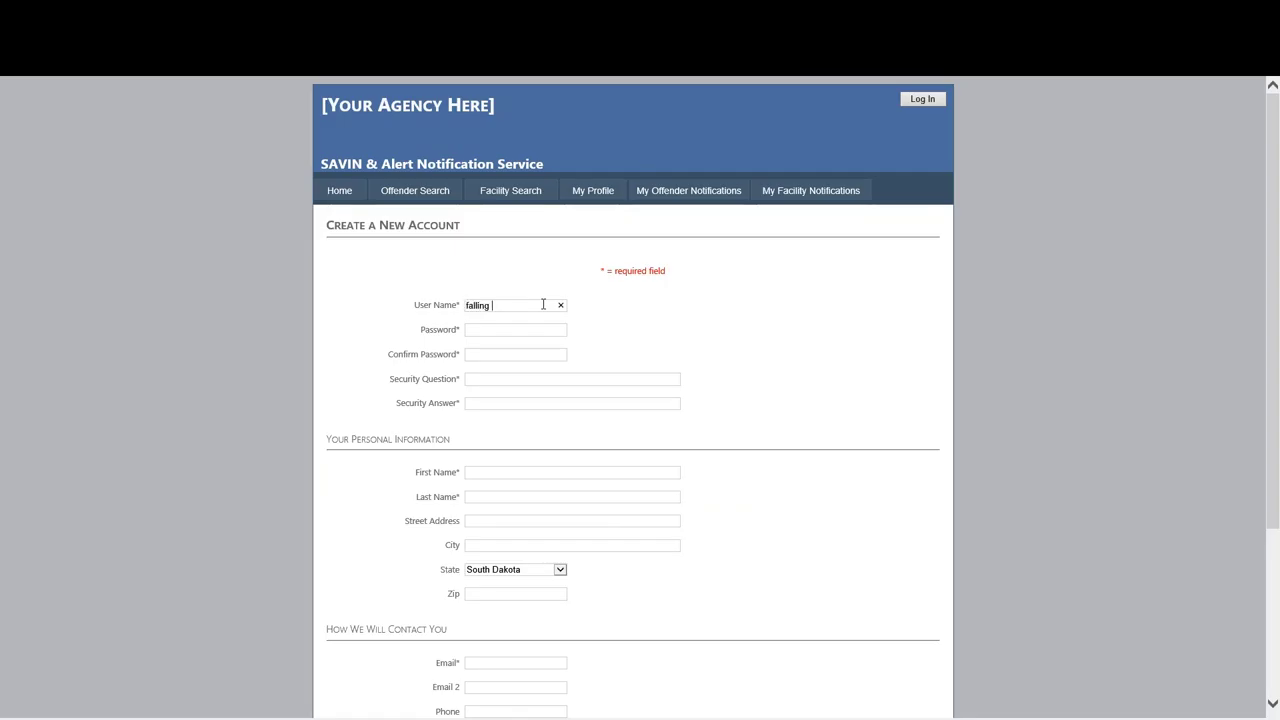
pyautogui.write('duck')
pyautogui.press('Tab')
pyautogui.write('********************')
pyautogui.press('Tab')
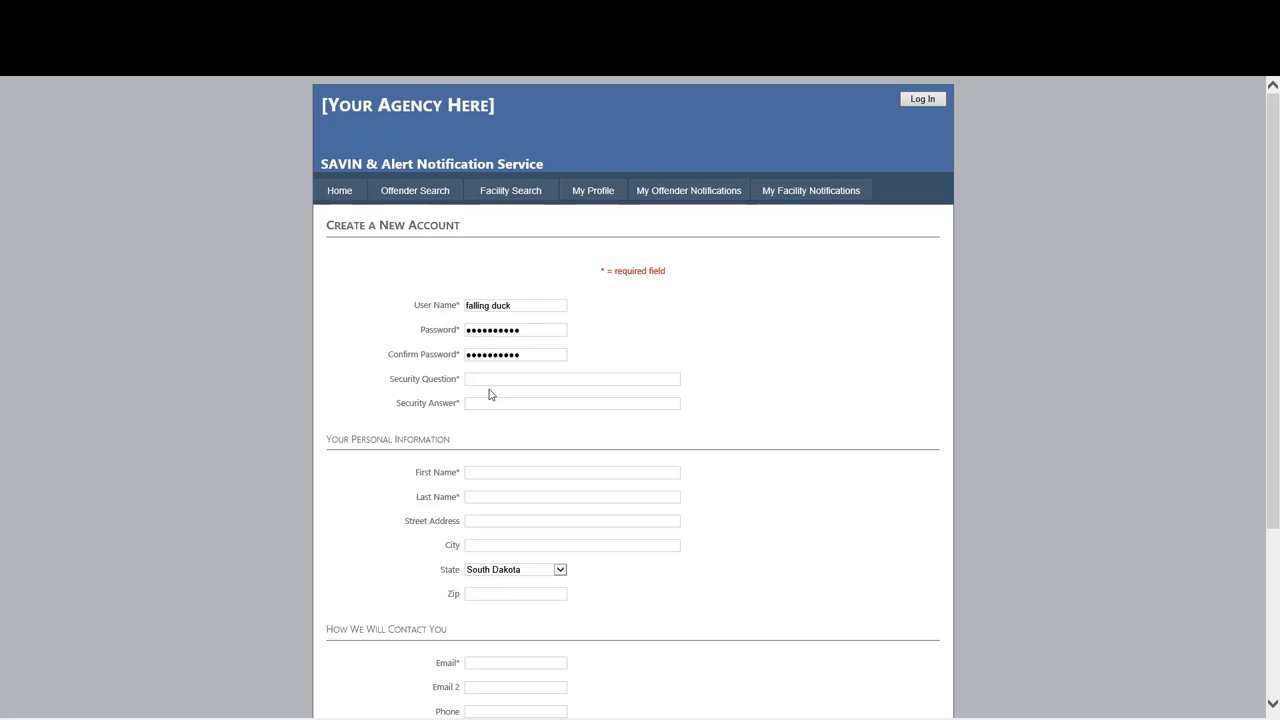
pyautogui.write('Why')
pyautogui.write('Because')
# Fill in the registrant's name, street address, city, state and ZIP code.
pyautogui.click(474, 474)
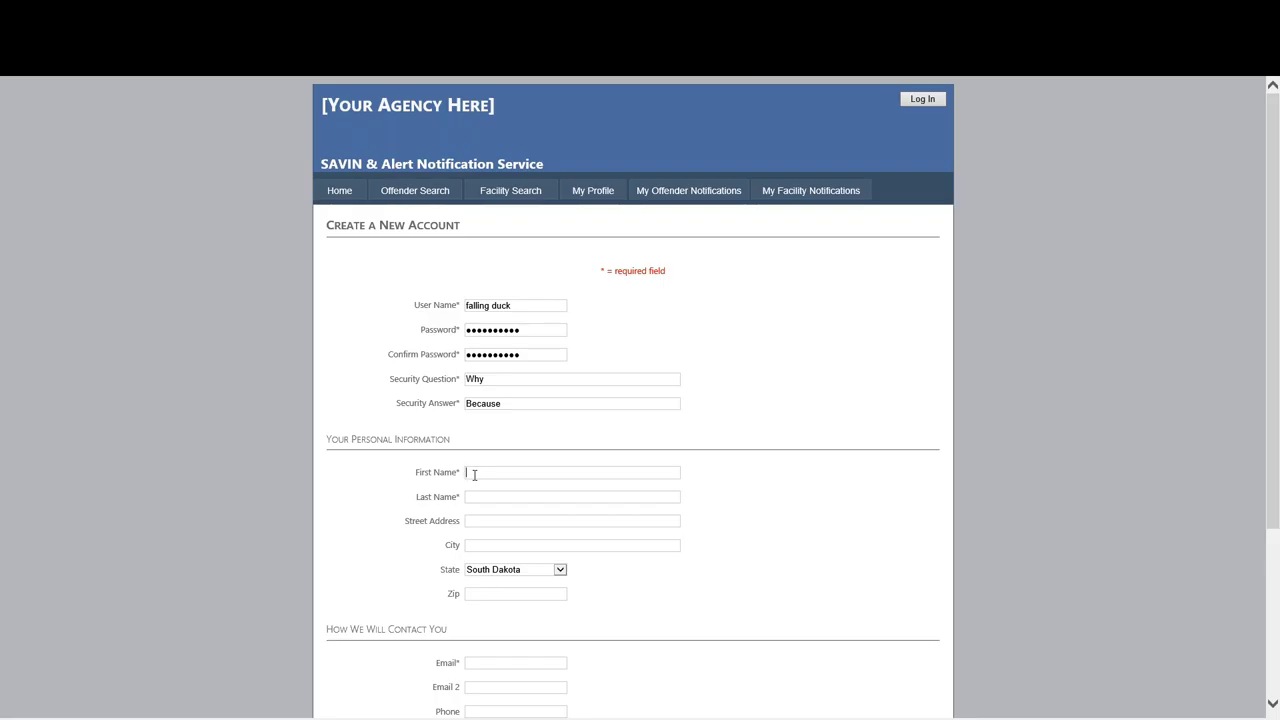
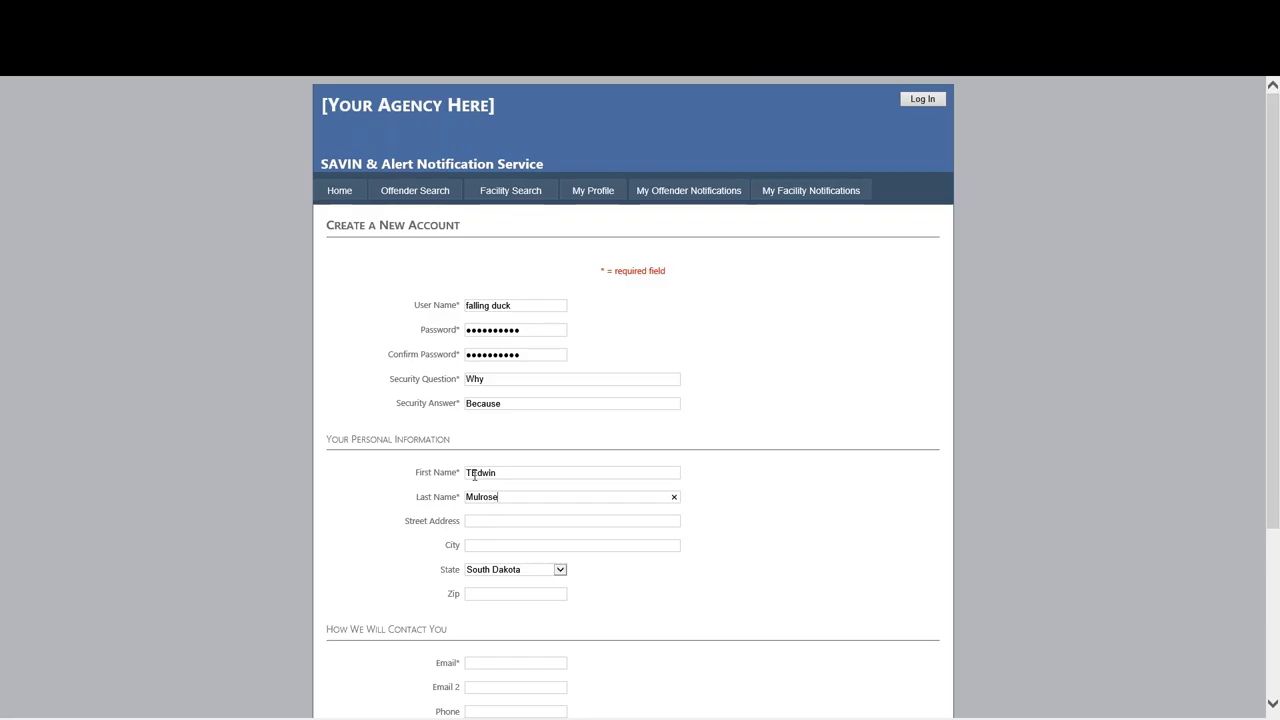
pyautogui.moveTo(466, 474); pyautogui.dragTo(478, 481)
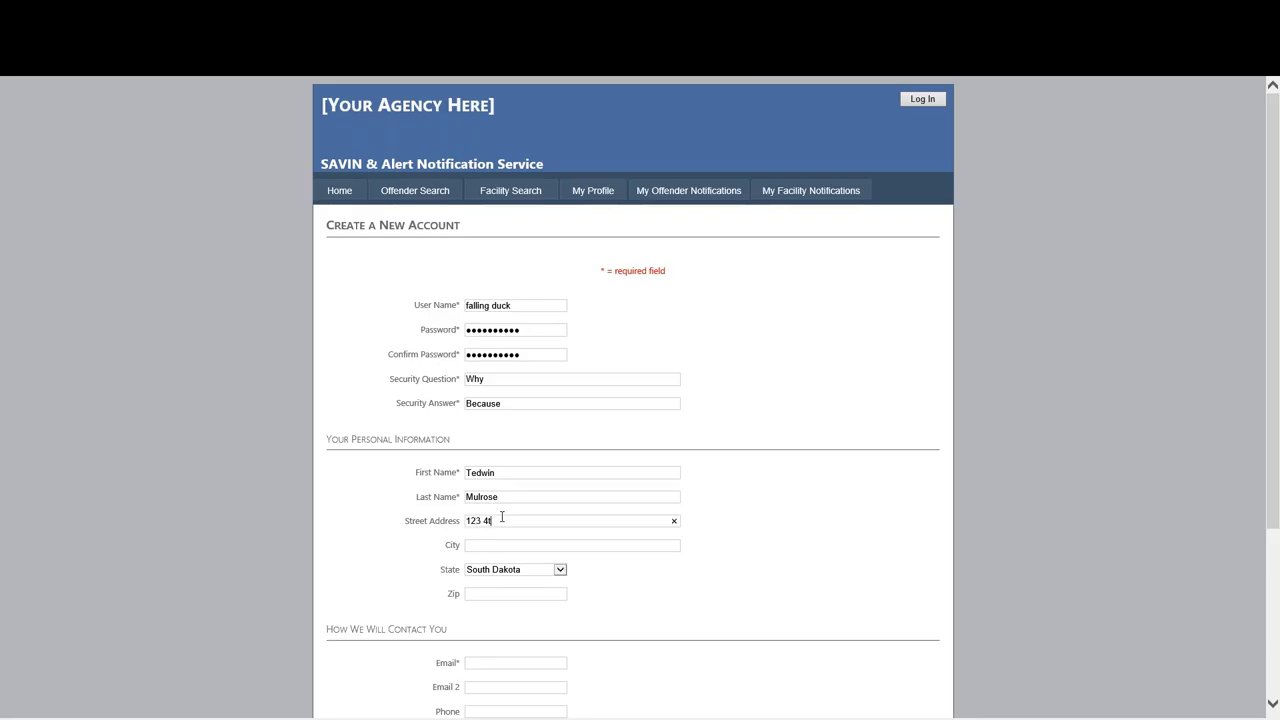
pyautogui.press('Tab')
pyautogui.write('Washington')
pyautogui.press('Tab')
pyautogui.write('di20016')
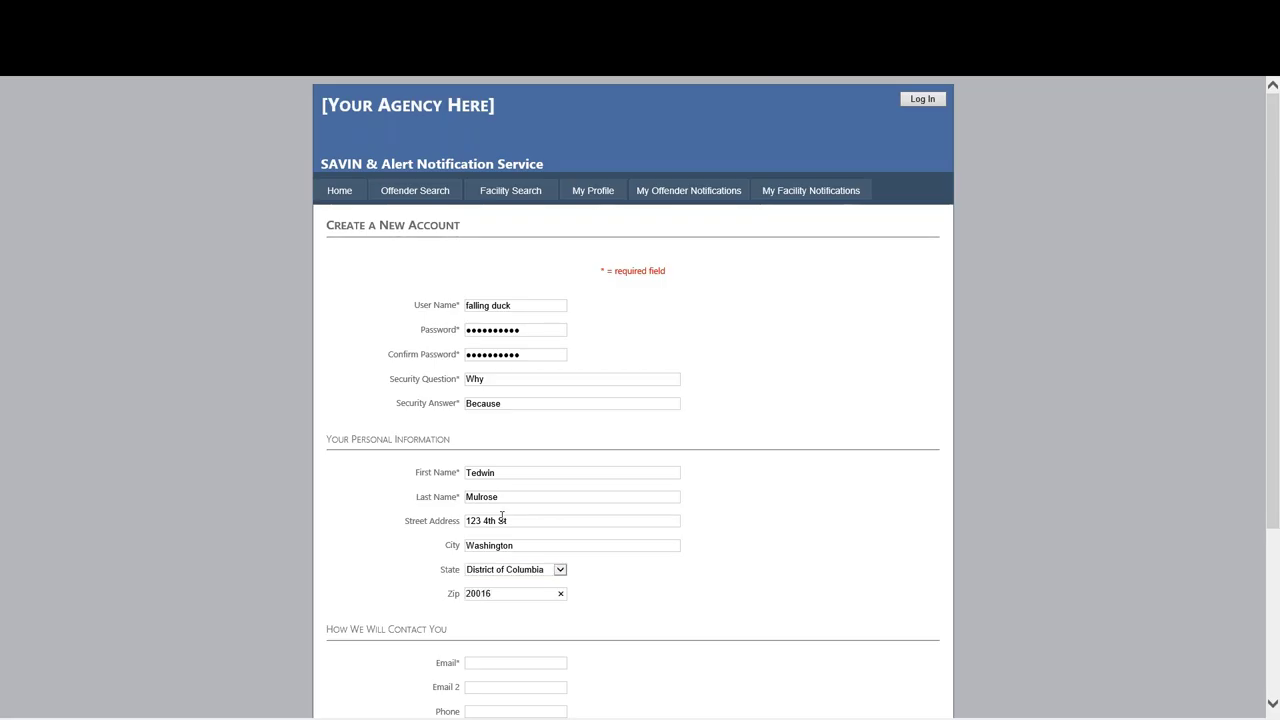
pyautogui.scroll(-2, 502, 516)
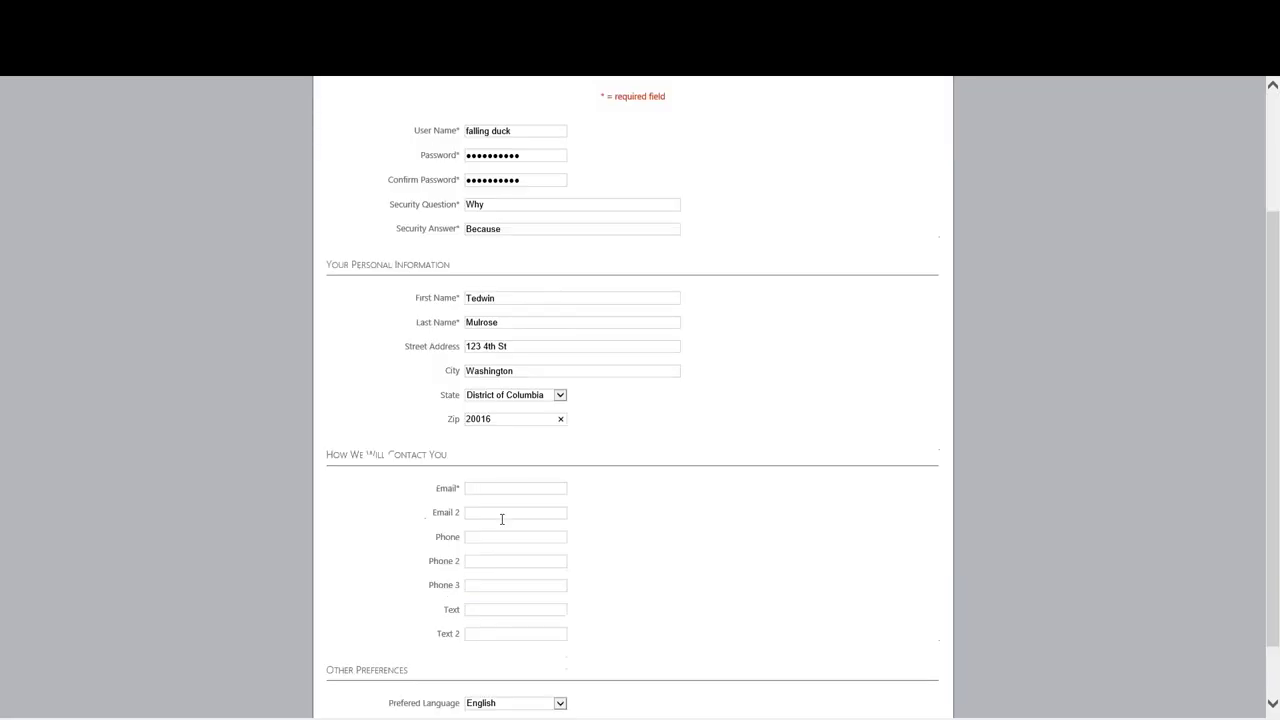
# Enter the registrant's e-mail and phone number, pasting the phone number as the text number.
pyautogui.click(491, 467)
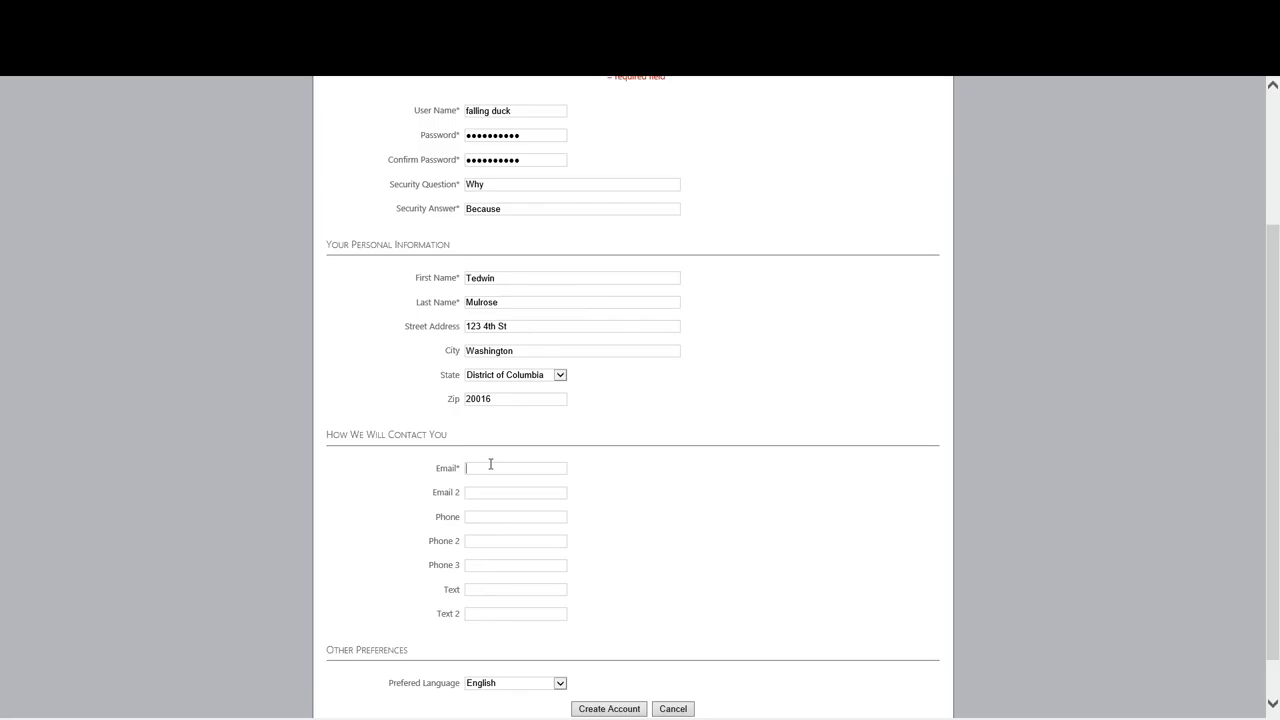
pyautogui.press('Tab')
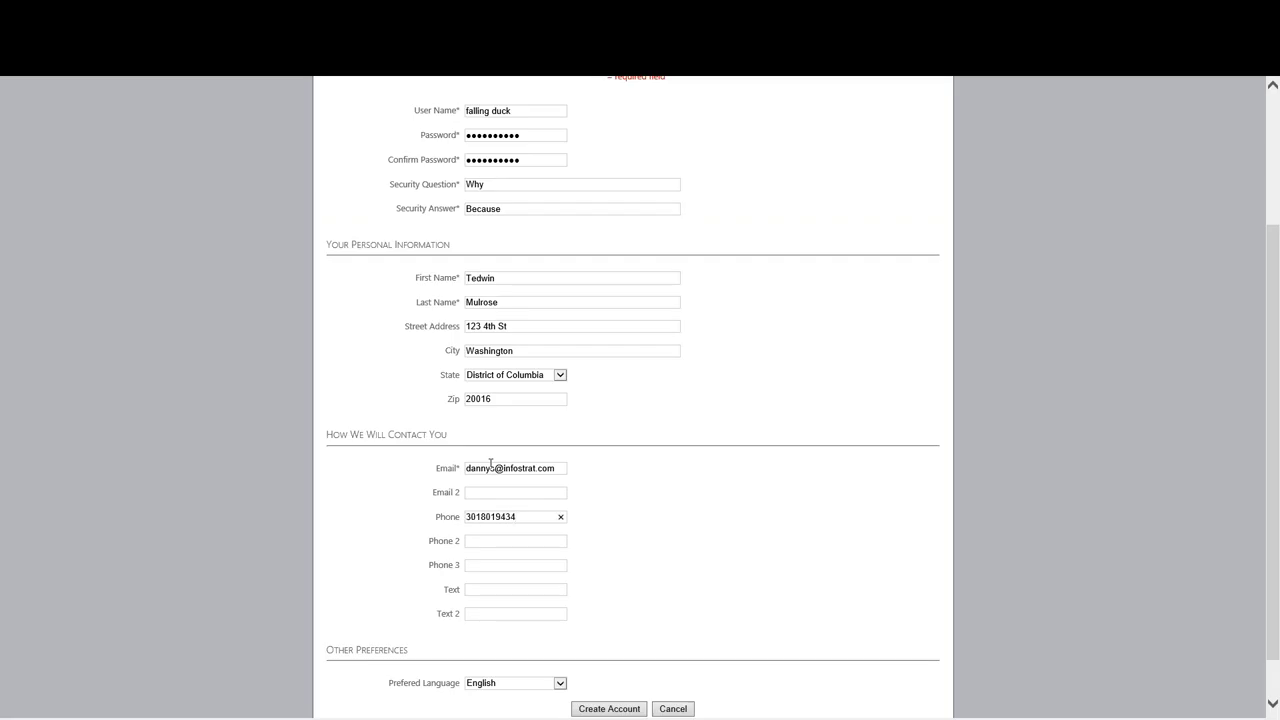
pyautogui.doubleClick(493, 519)
pyautogui.hotkey('ctrl', 'c')
pyautogui.click(492, 590)
pyautogui.hotkey('ctrl', 'v')
# Keep English as the preferred language and submit the account form.
pyautogui.scroll(-1, 493, 612)
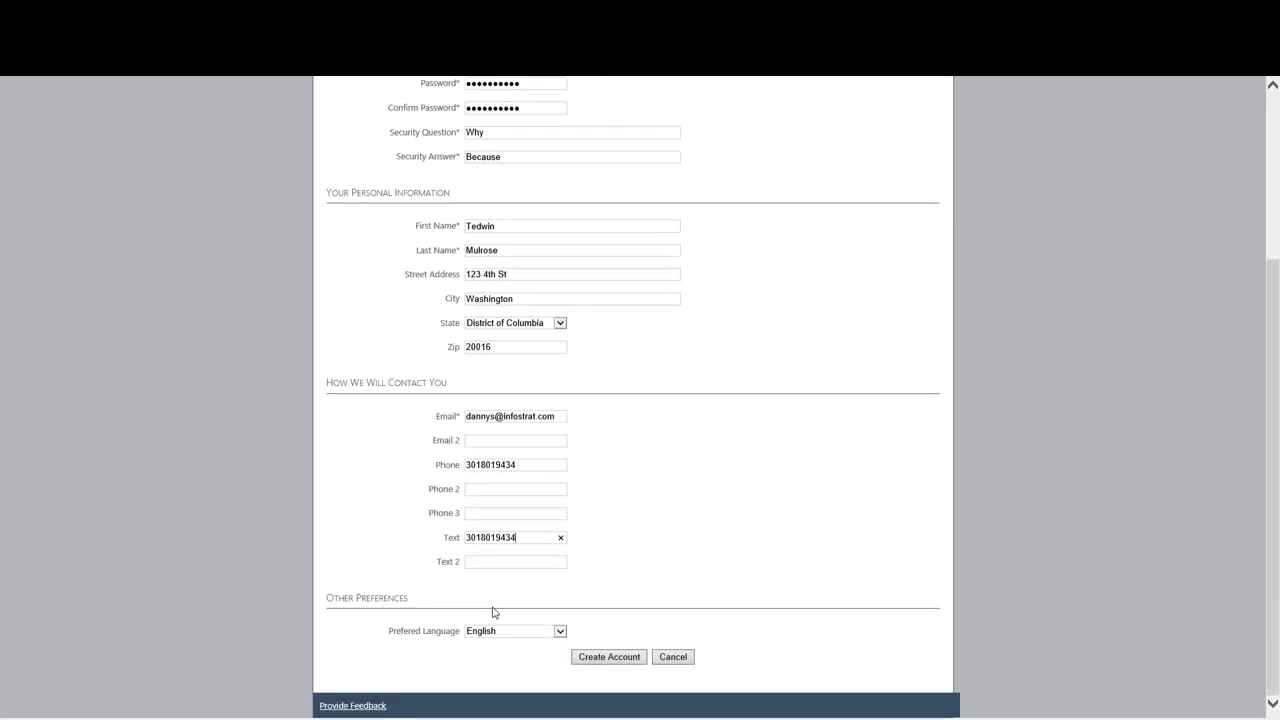
pyautogui.click(546, 631)
pyautogui.click(557, 632)
pyautogui.click(608, 657)
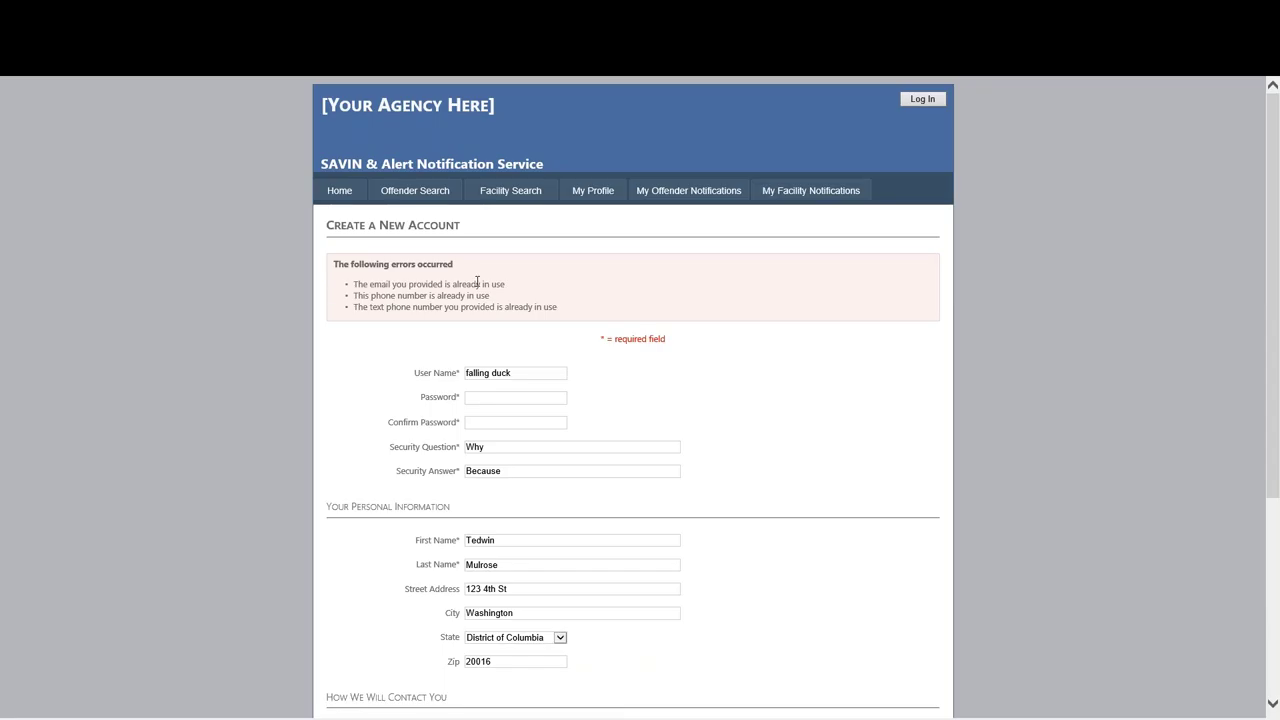
# Replace the e-mail address and phone number with new, unused values.
pyautogui.scroll(-1, 477, 283)
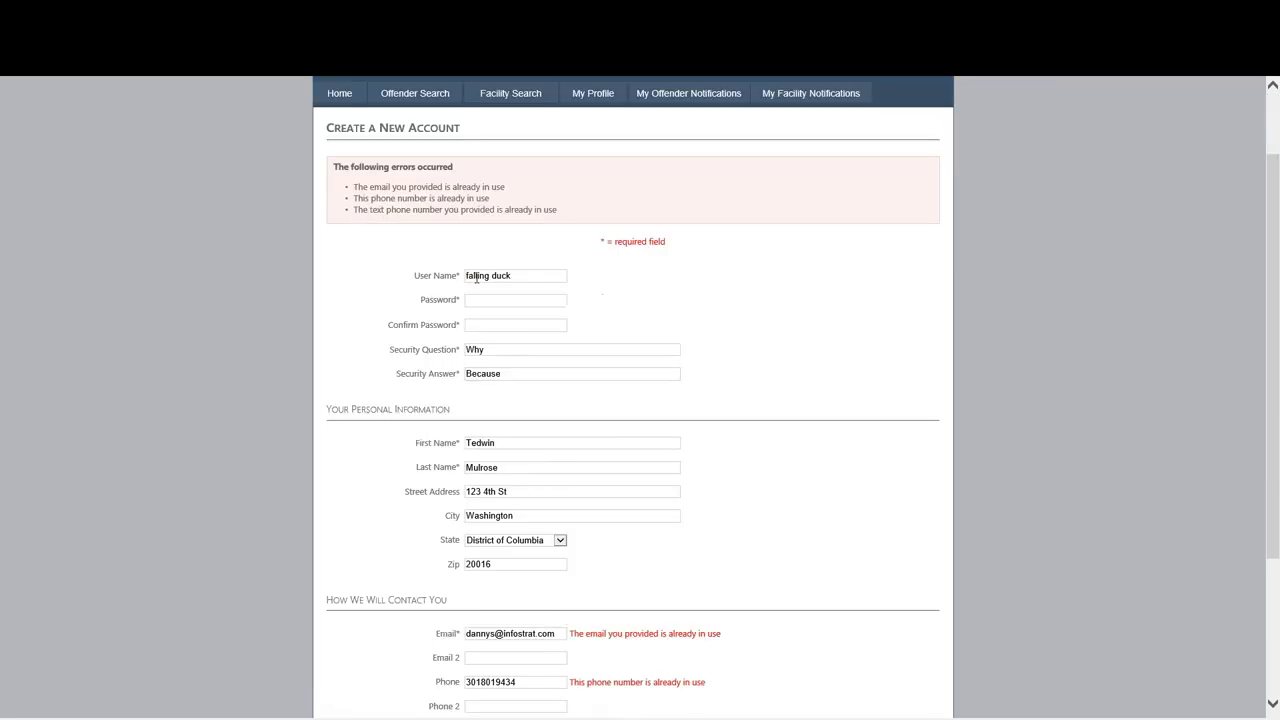
pyautogui.scroll(-1, 469, 243)
pyautogui.scroll(-1, 469, 243)
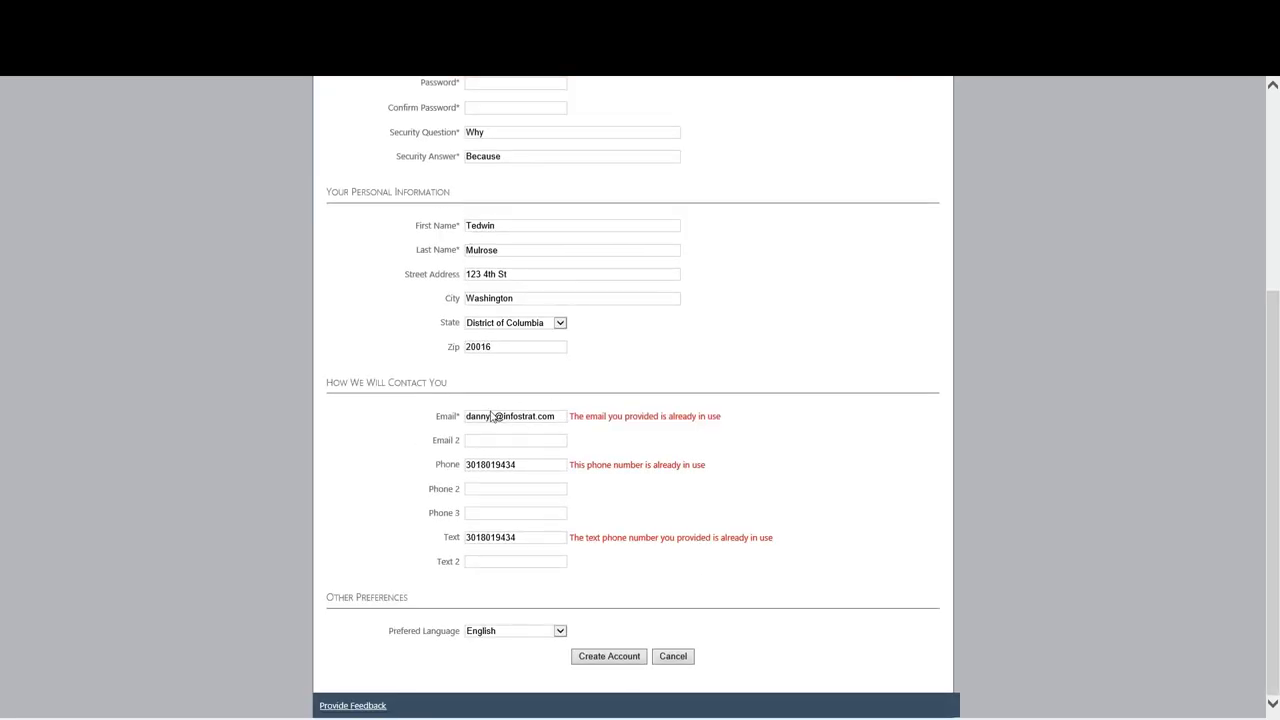
pyautogui.moveTo(556, 418); pyautogui.dragTo(393, 413)
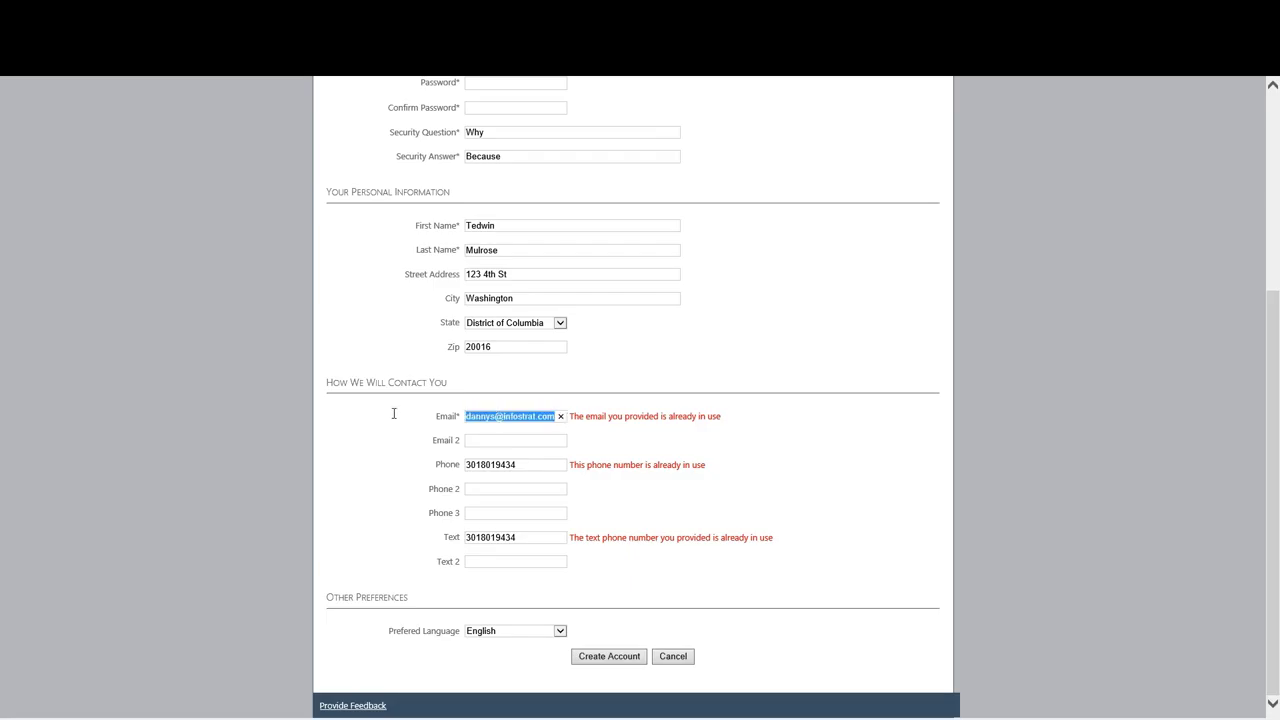
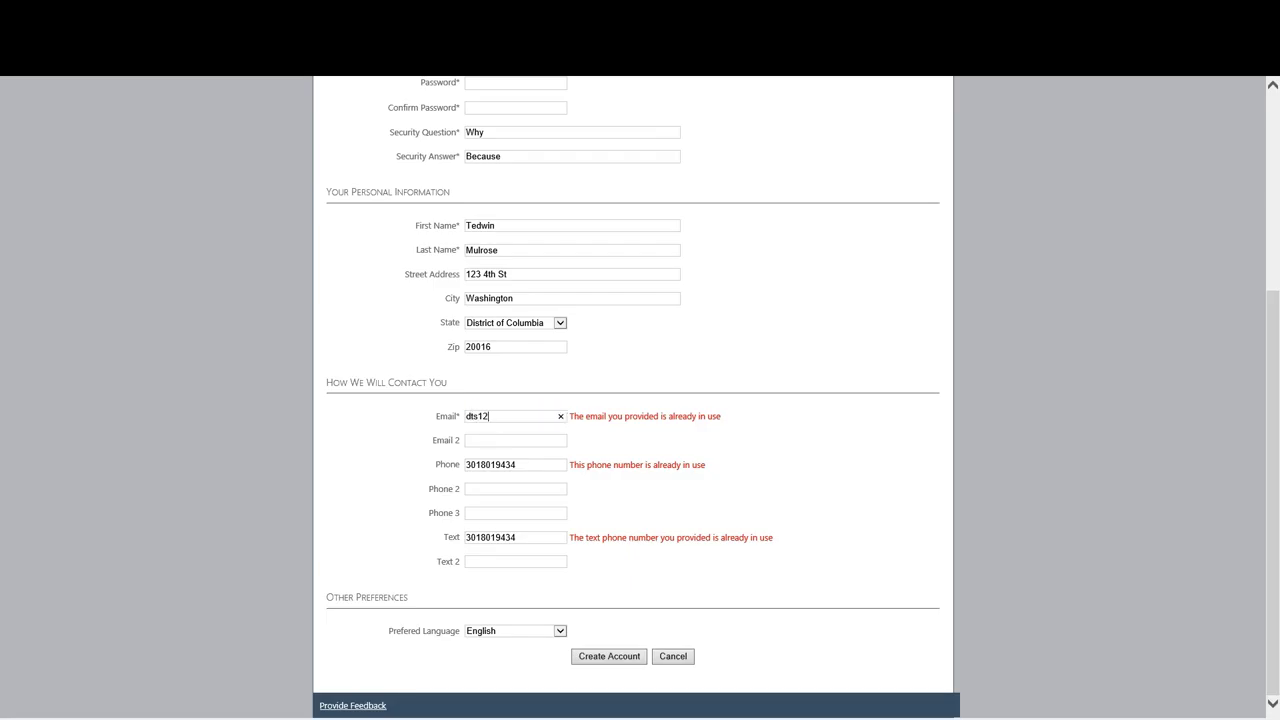
pyautogui.click(510, 465)
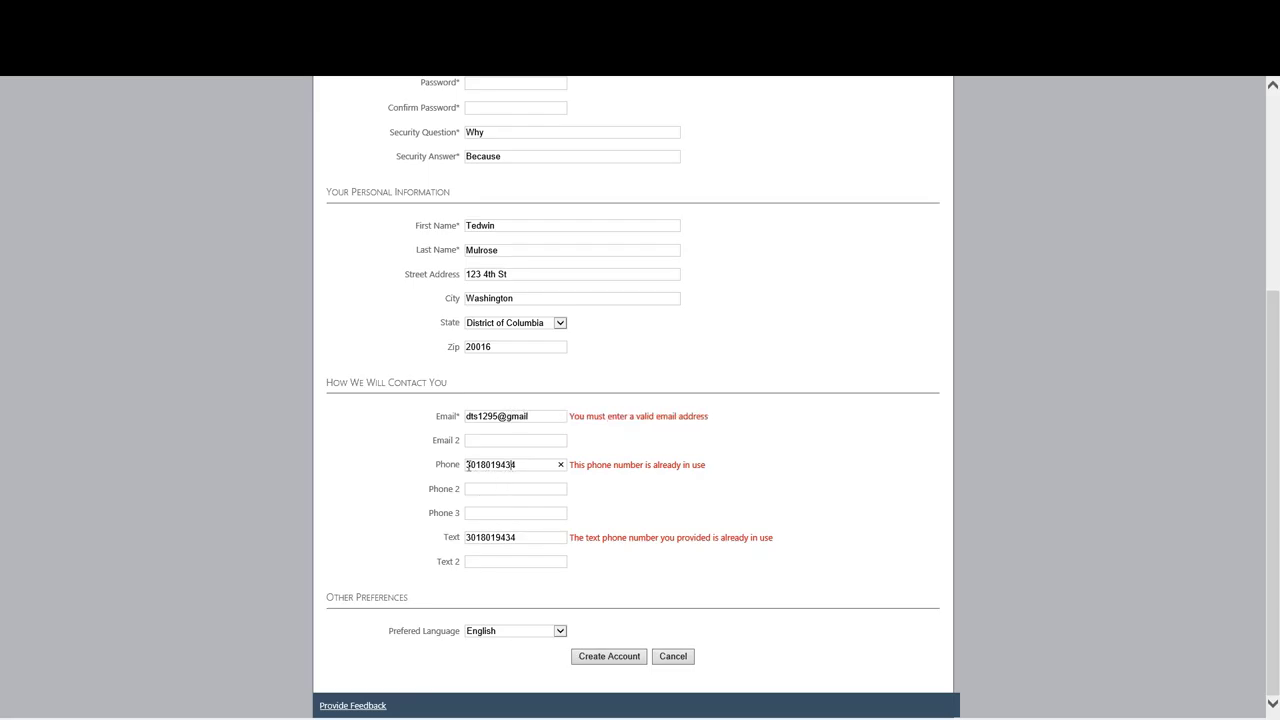
pyautogui.moveTo(467, 465); pyautogui.dragTo(523, 463)
# Change the text number's last two digits to 02, finish the e-mail with 'com', and resubmit.
pyautogui.click(516, 537)
pyautogui.moveTo(516, 537); pyautogui.dragTo(508, 537)
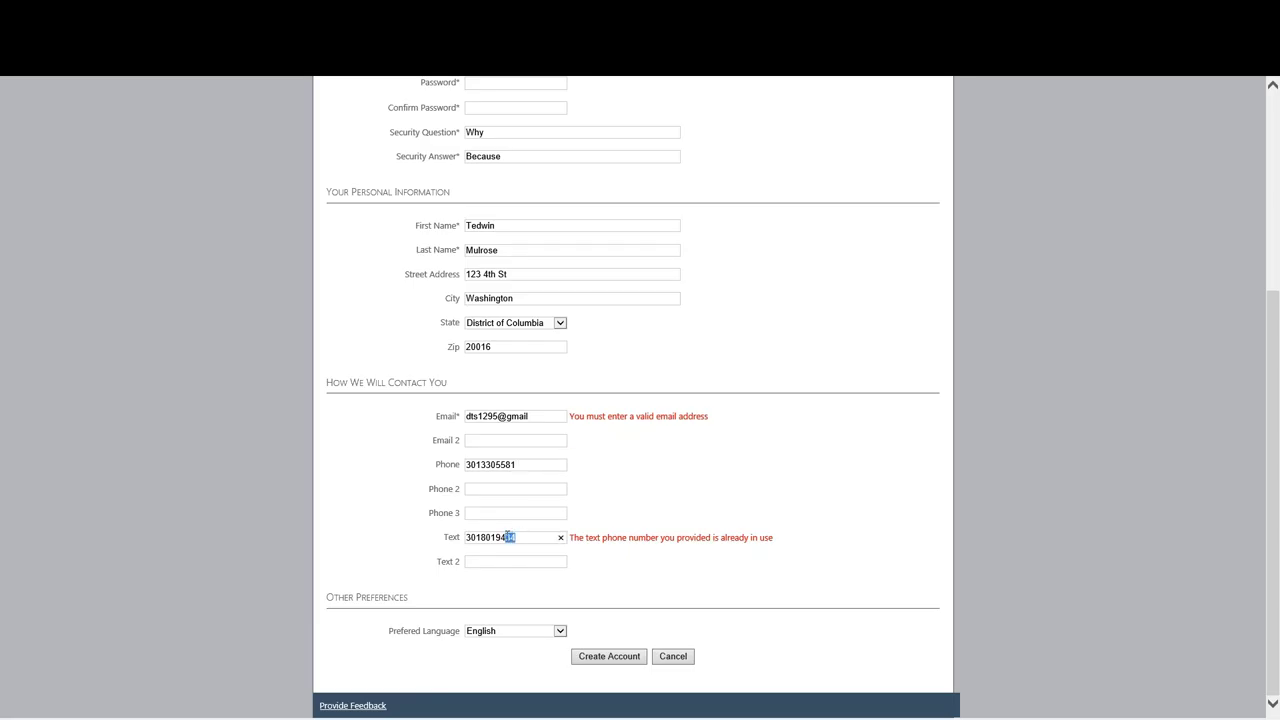
pyautogui.write('02')
pyautogui.click(603, 656)
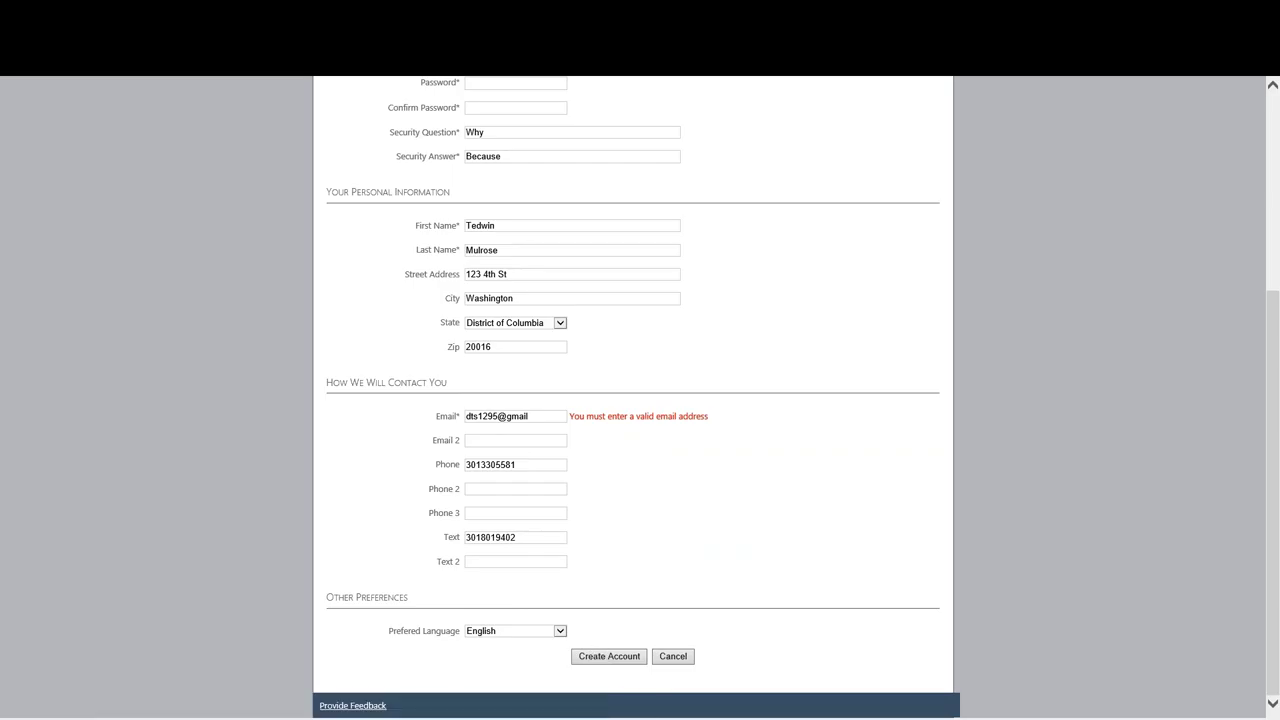
pyautogui.click(539, 416)
pyautogui.write('com')
pyautogui.click(607, 657)
pyautogui.click(489, 385)
# Enter and confirm the account password, then submit to create the account.
pyautogui.write('••••••')
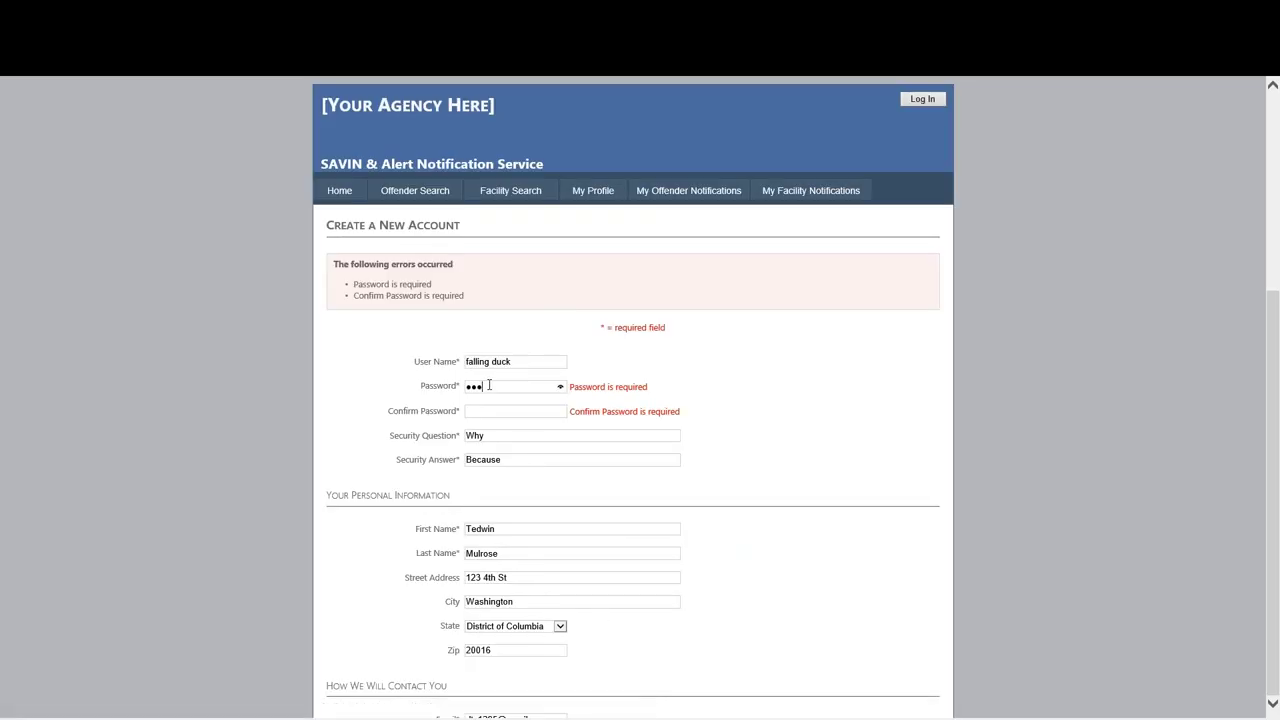
pyautogui.write('•••••')
pyautogui.press('Tab')
pyautogui.write('•••••••••••')
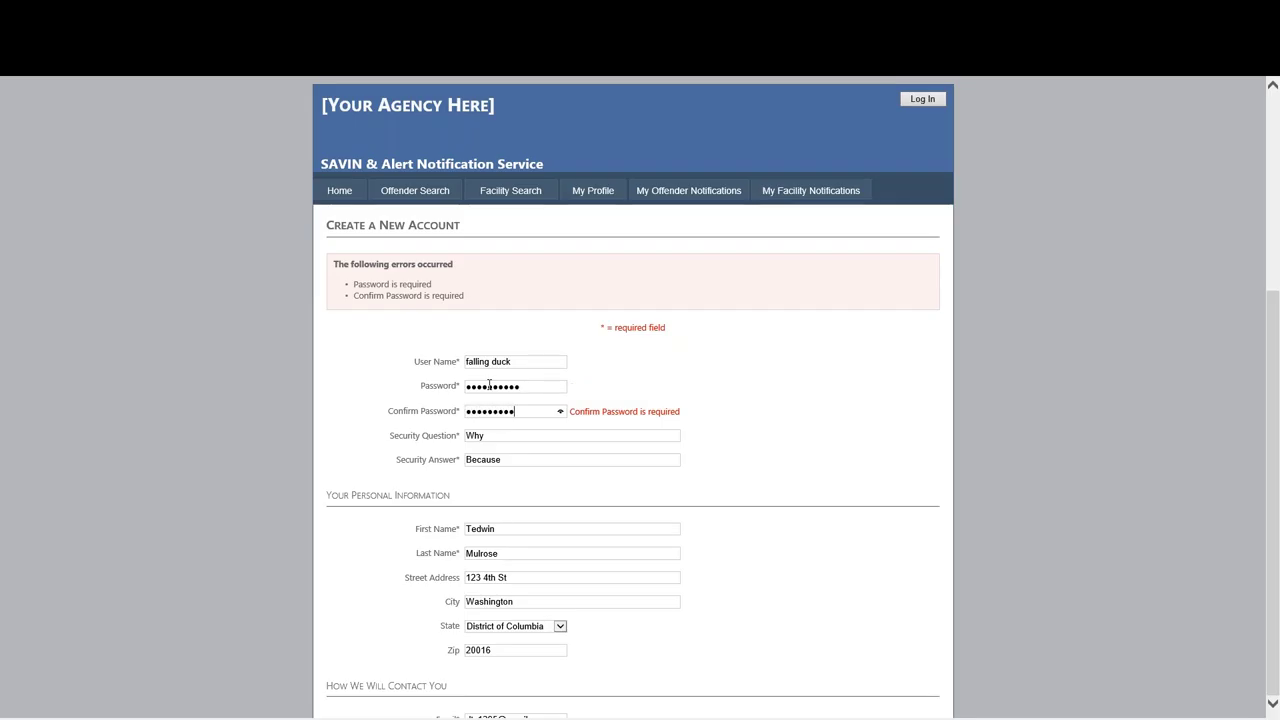
pyautogui.scroll(-3, 569, 460)
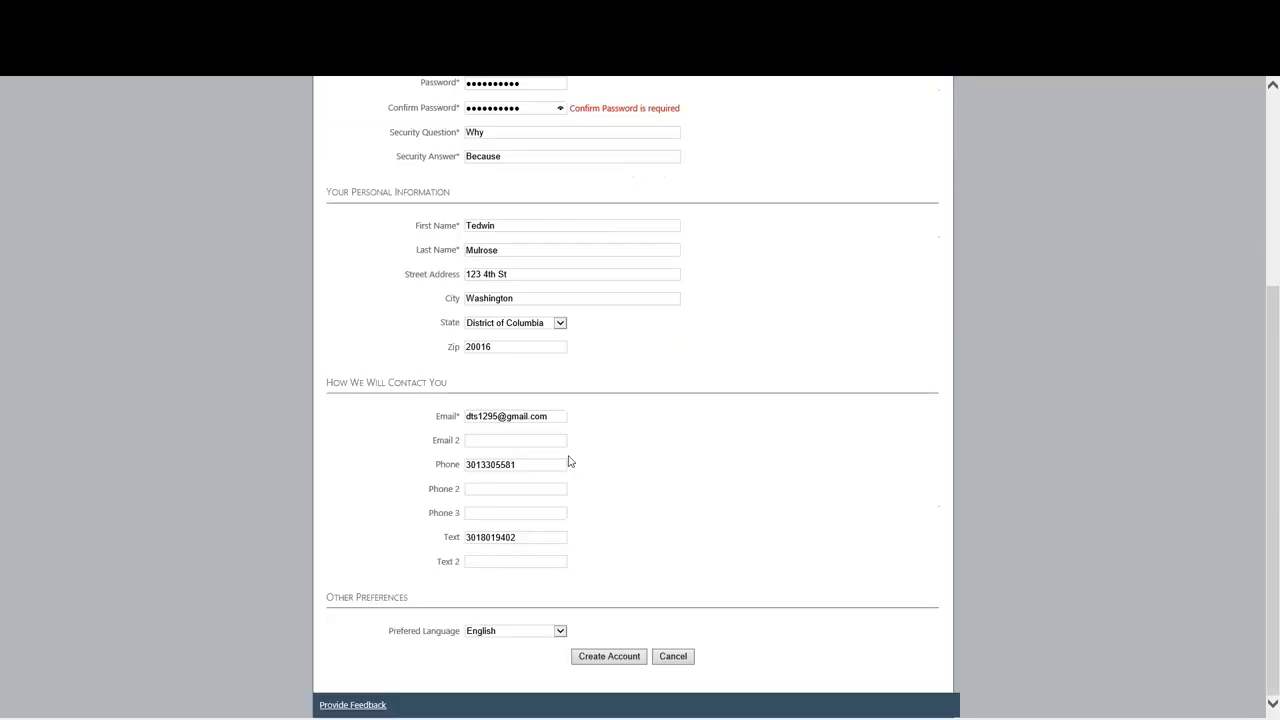
pyautogui.click(610, 656)
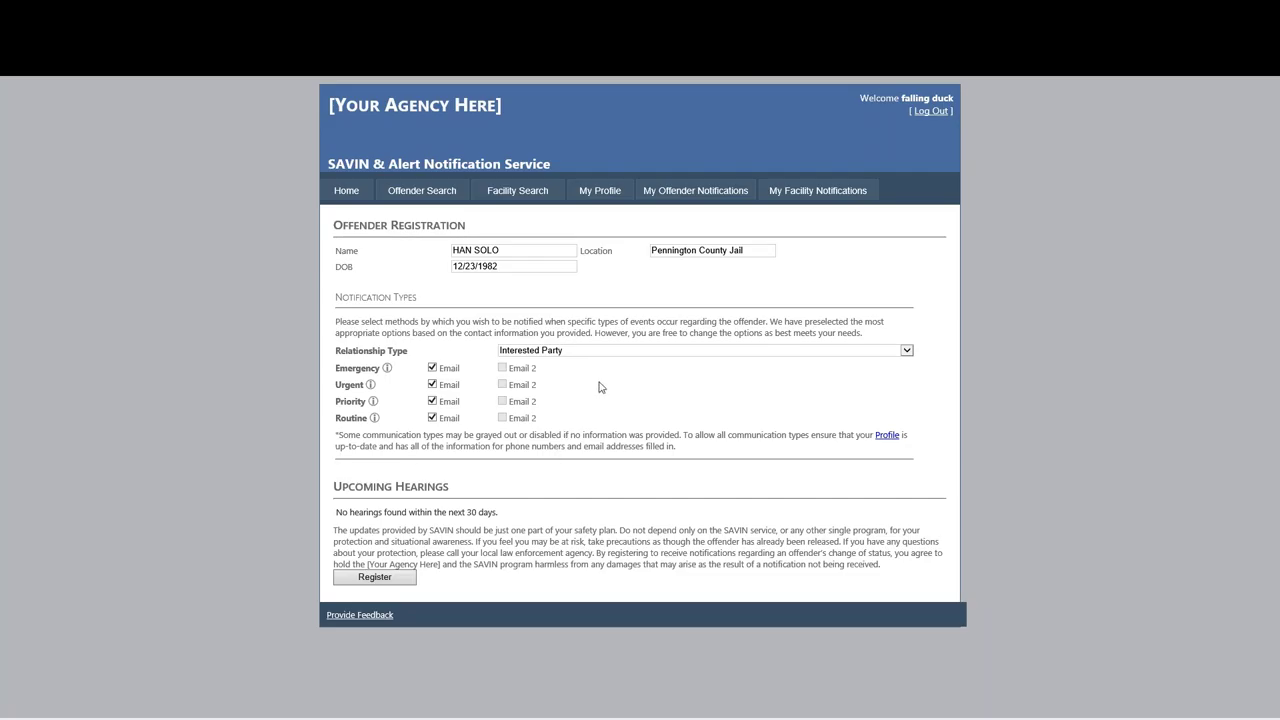
# Set the relationship type to Victim and submit the notification registration.
pyautogui.click(616, 352)
pyautogui.click(617, 352)
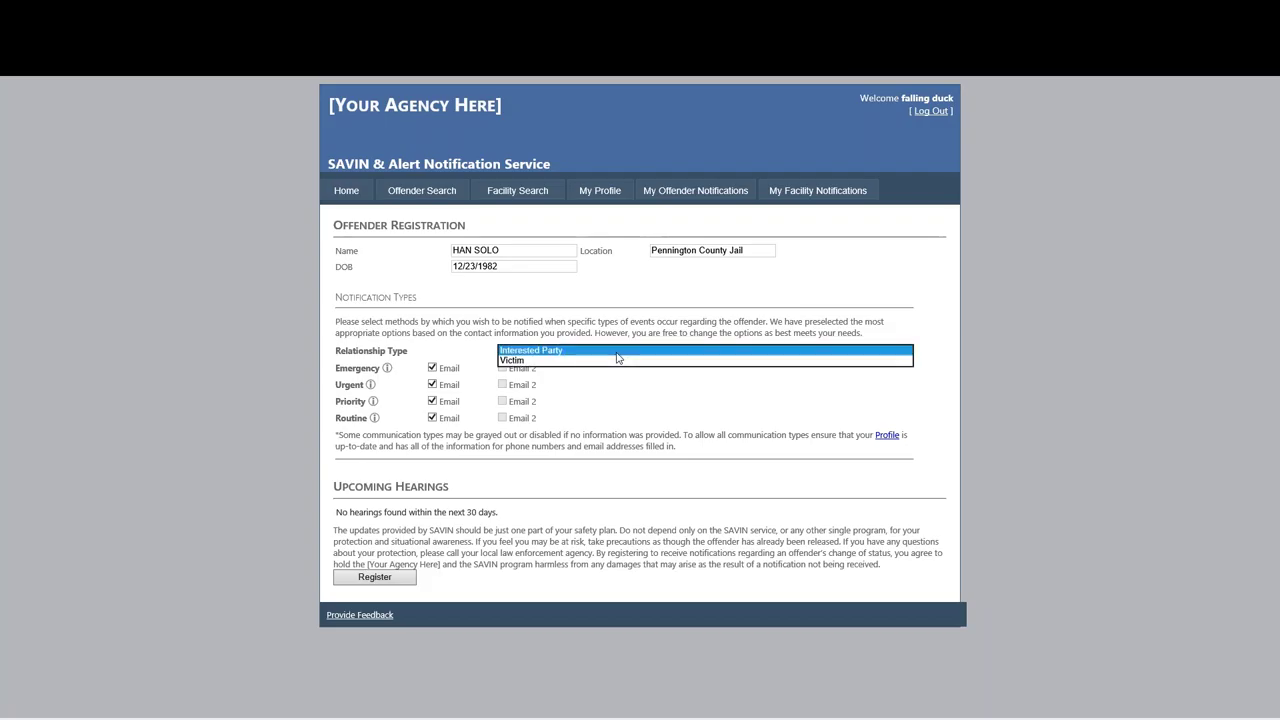
pyautogui.click(617, 351)
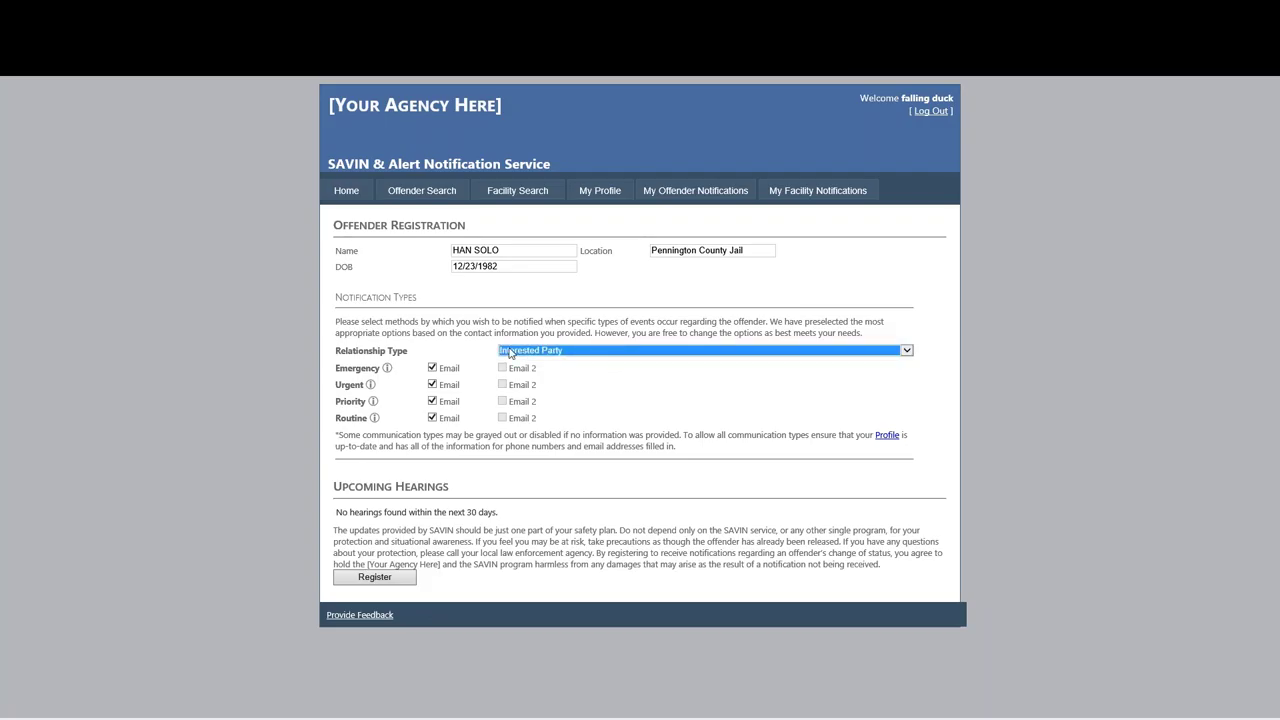
pyautogui.click(623, 352)
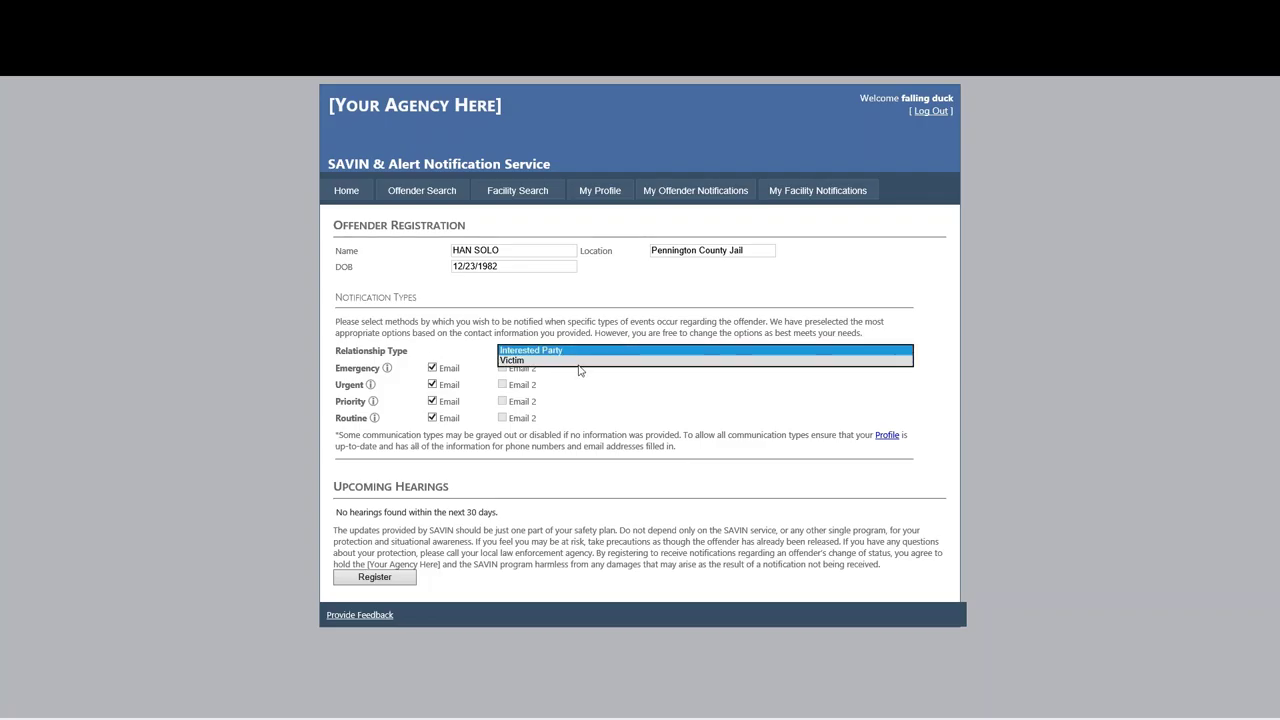
pyautogui.click(577, 361)
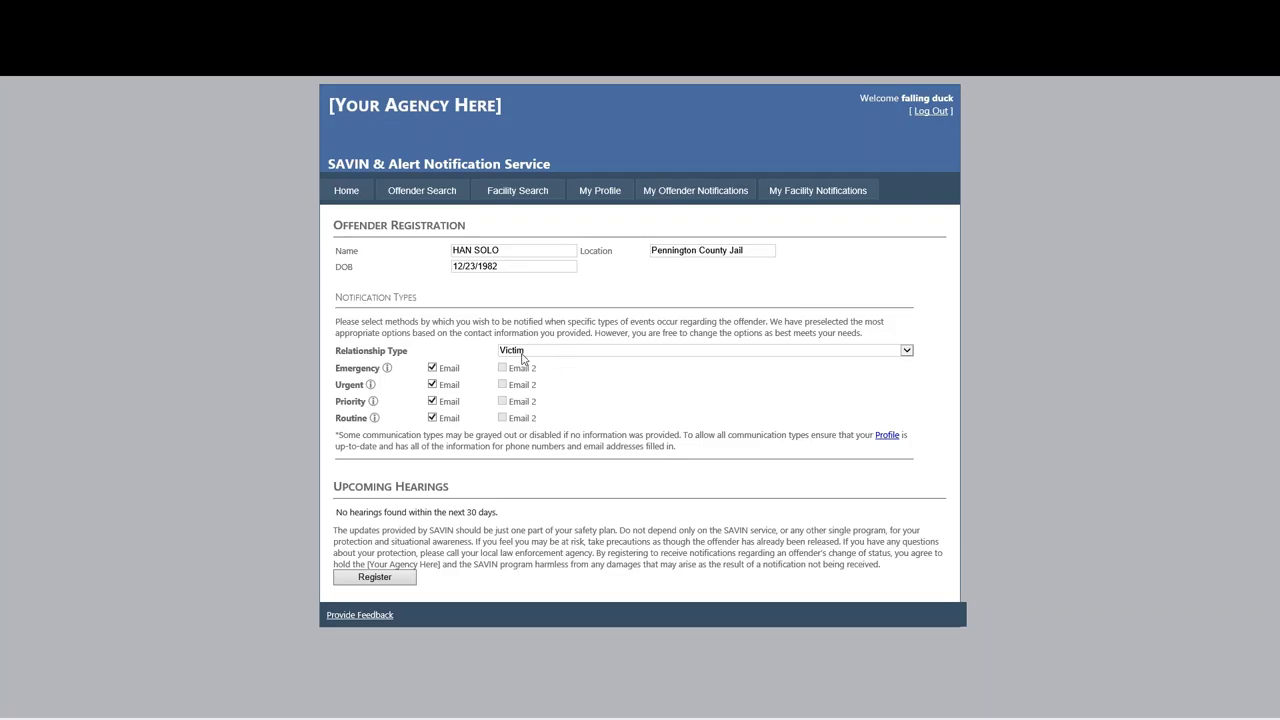
pyautogui.click(378, 584)
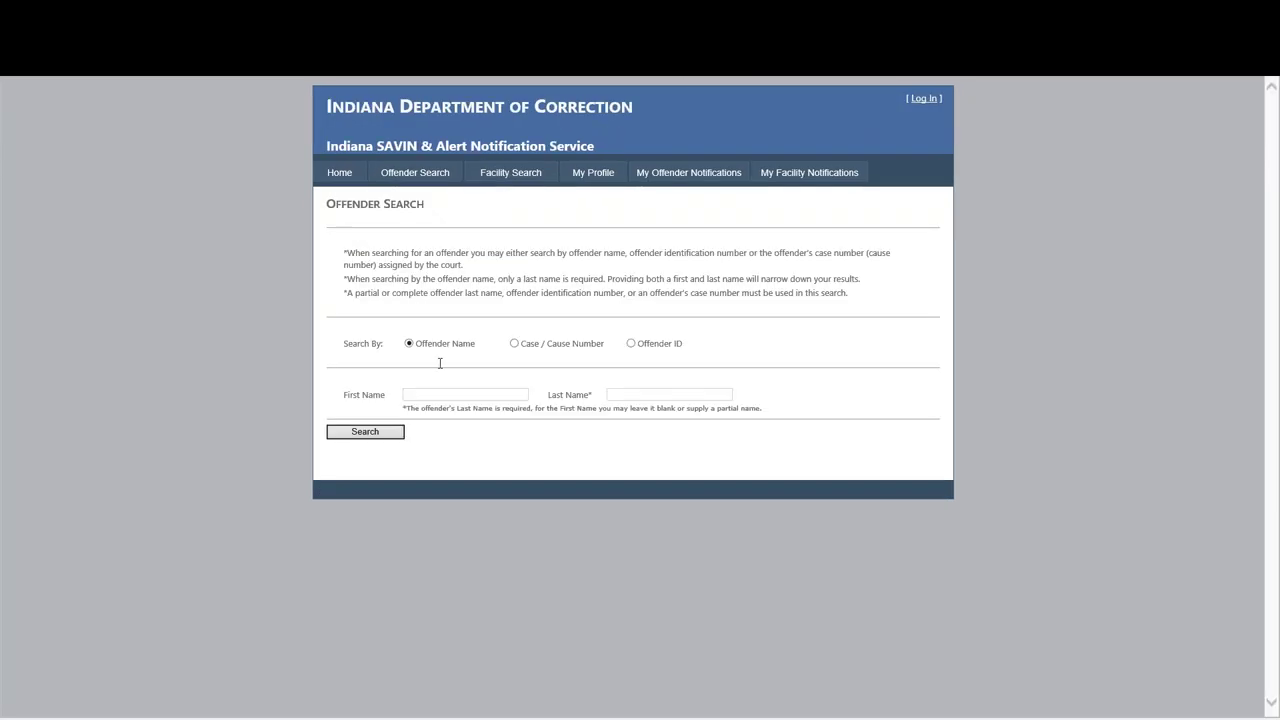
# Search by the offender's first and last name, moving the surname into Last Name, then open the first result's details.
pyautogui.click(432, 396)
pyautogui.press('Return')
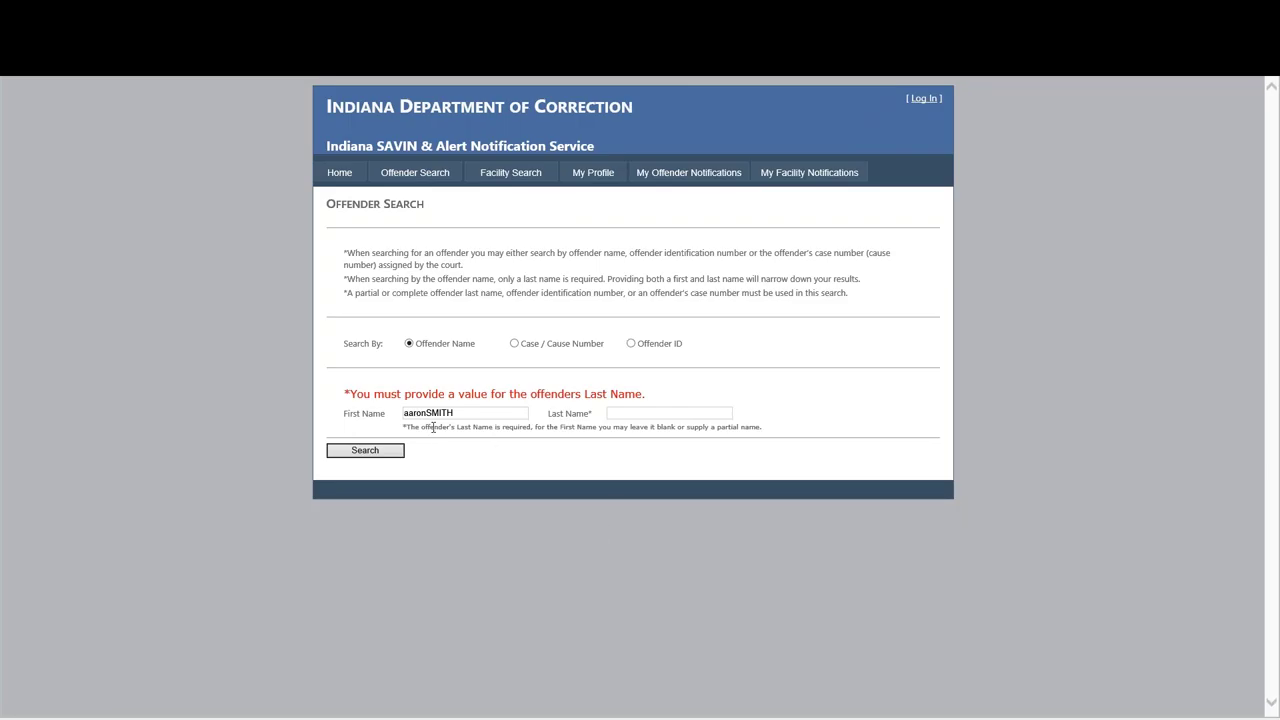
pyautogui.moveTo(426, 413); pyautogui.dragTo(455, 413)
pyautogui.hotkey('ctrl', 'x')
pyautogui.click(648, 414)
pyautogui.hotkey('ctrl', 'v')
pyautogui.click(395, 452)
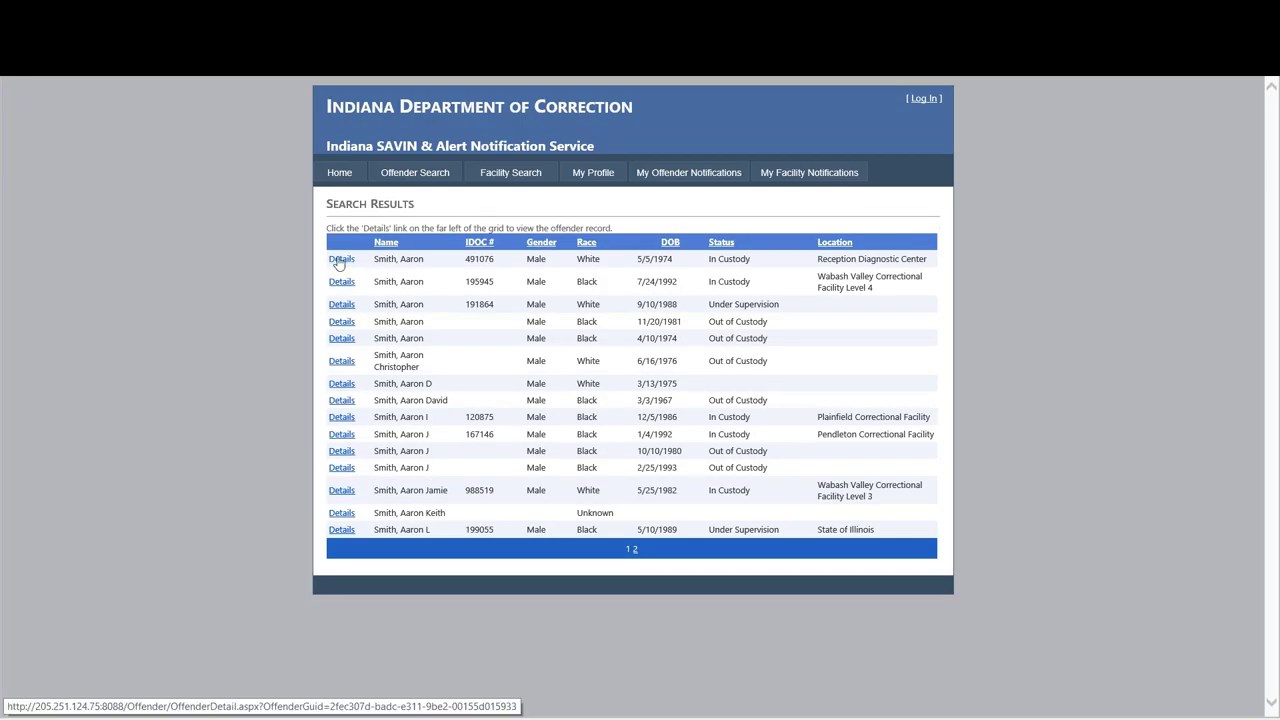
pyautogui.click(341, 259)
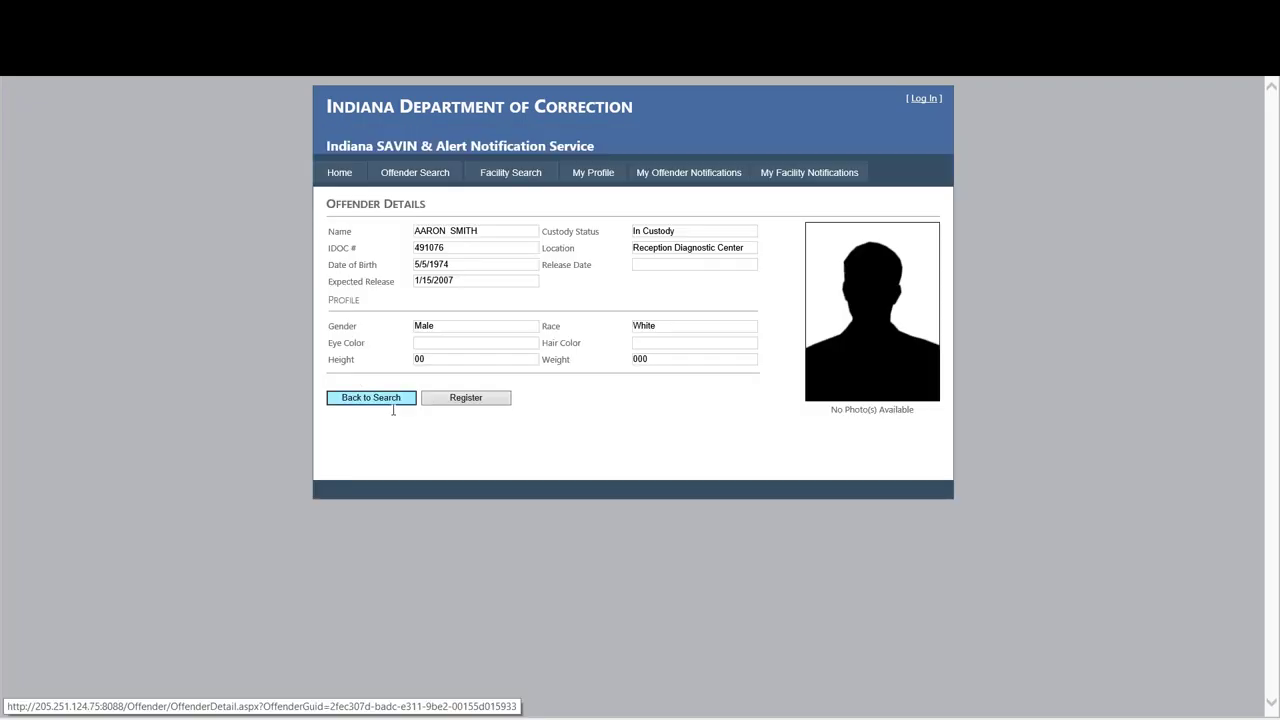
# Start notification registration and log in with the saved username picked from autocomplete.
pyautogui.click(487, 405)
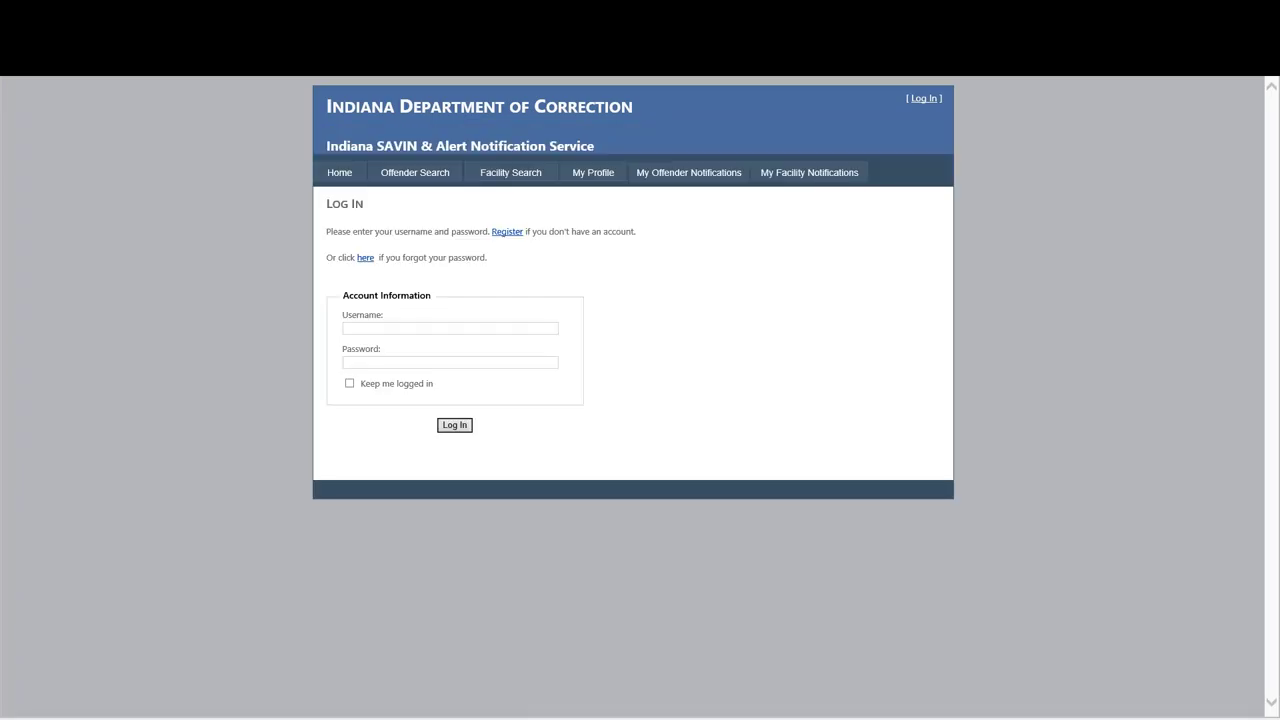
pyautogui.click(437, 329)
pyautogui.write('CRA')
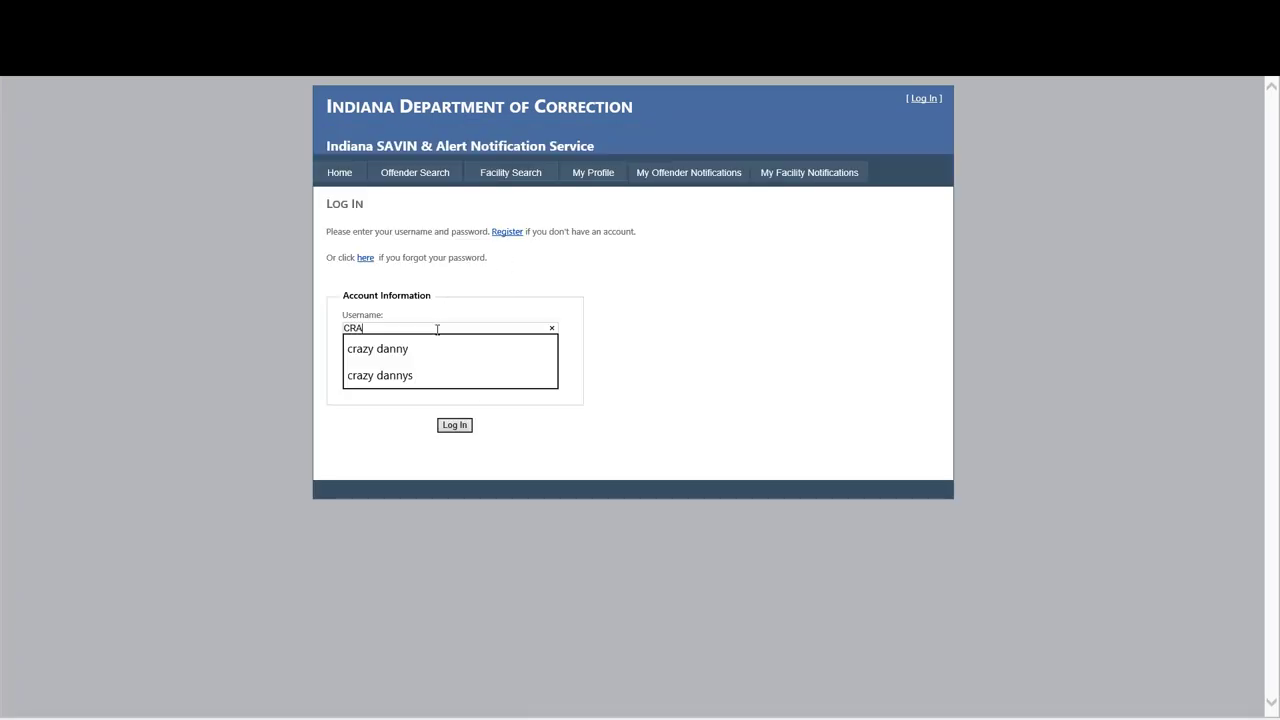
pyautogui.click(418, 349)
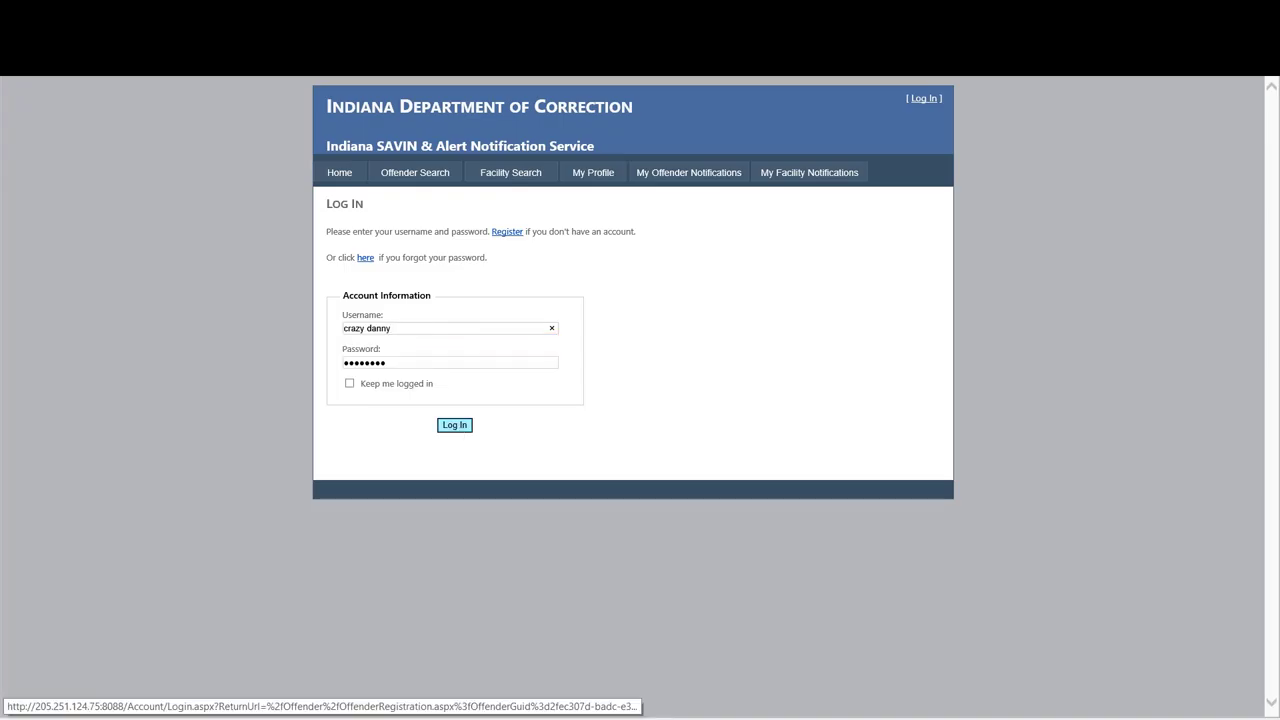
pyautogui.click(455, 425)
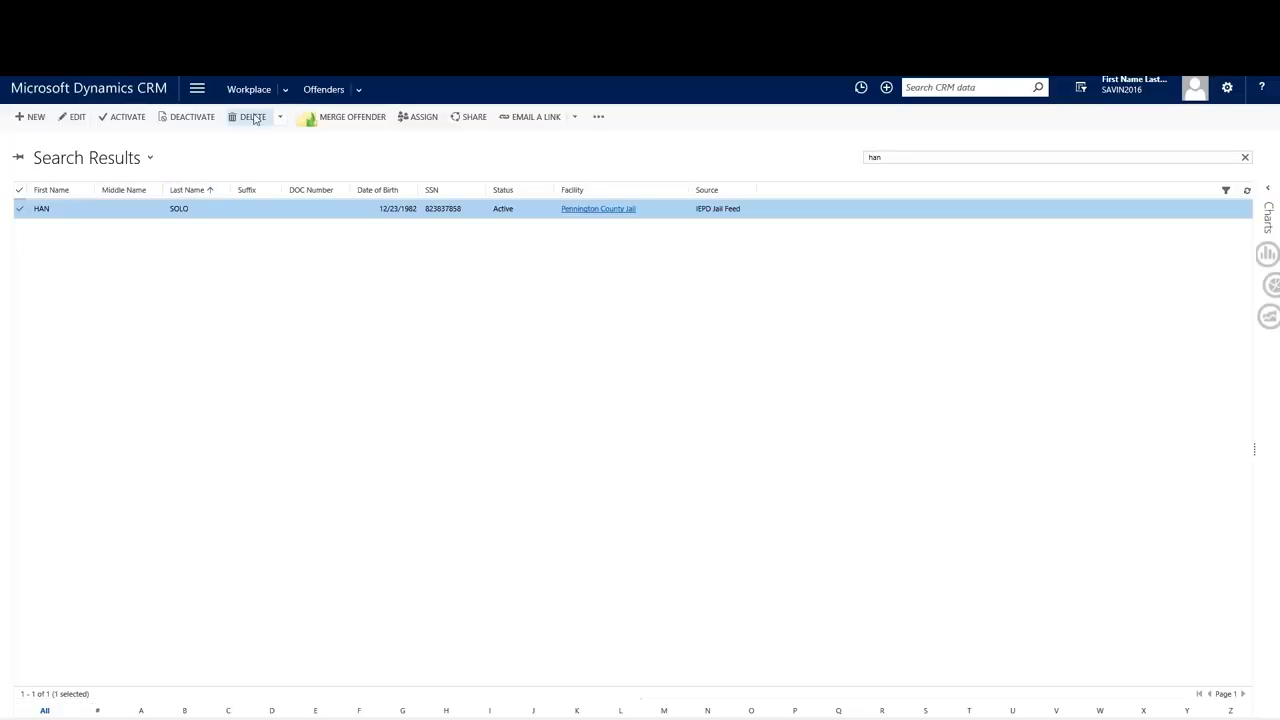
# Go to Queues and switch the view to the State Attorney queue's two victim registrations.
pyautogui.click(197, 89)
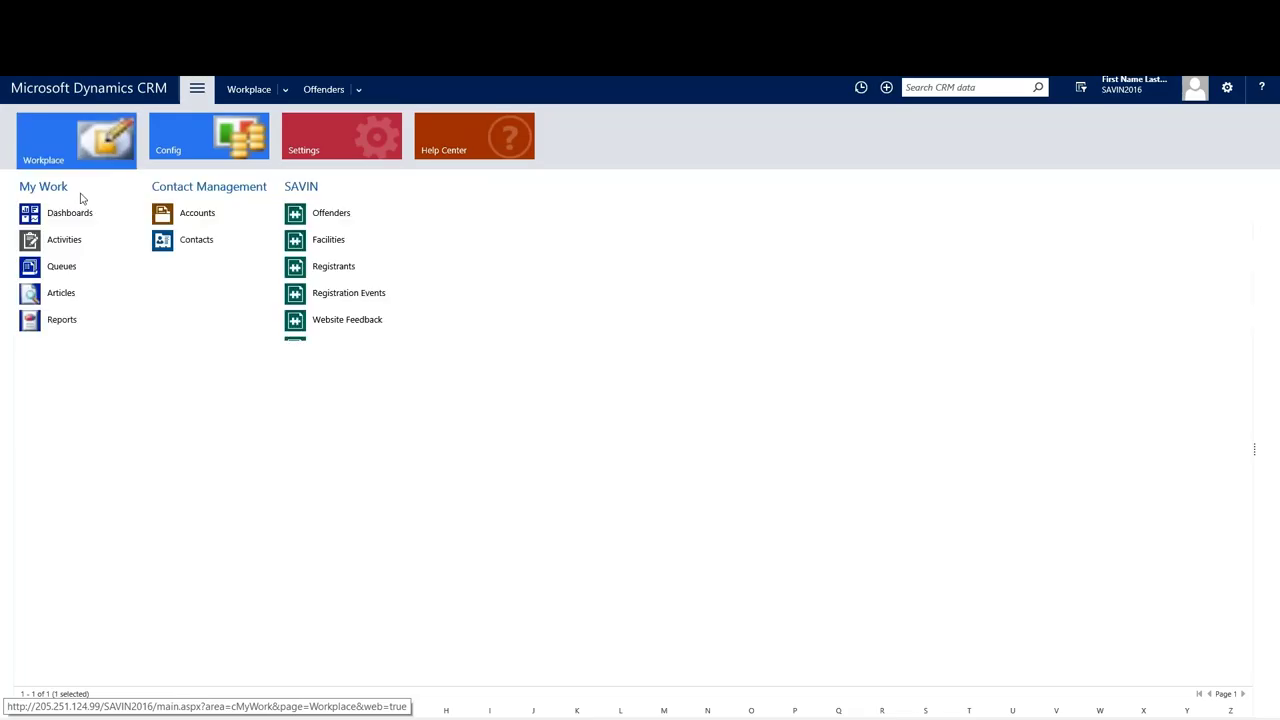
pyautogui.click(53, 272)
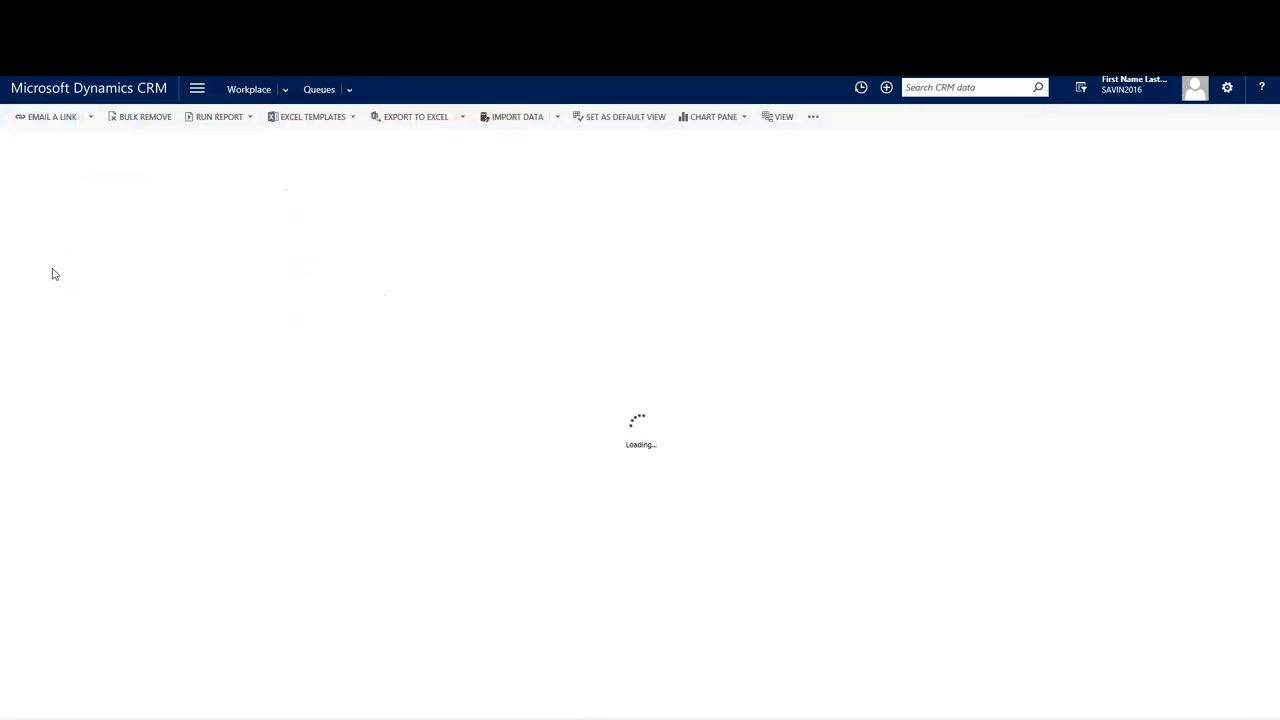
pyautogui.click(120, 182)
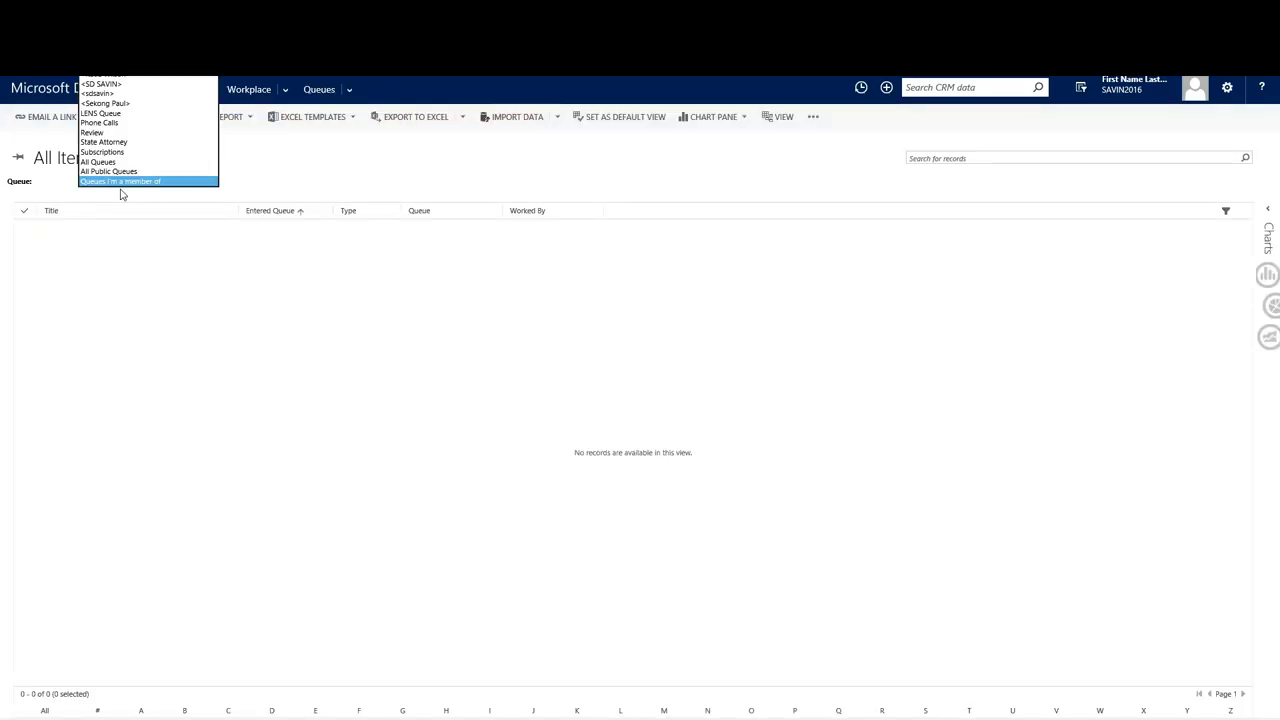
pyautogui.click(122, 182)
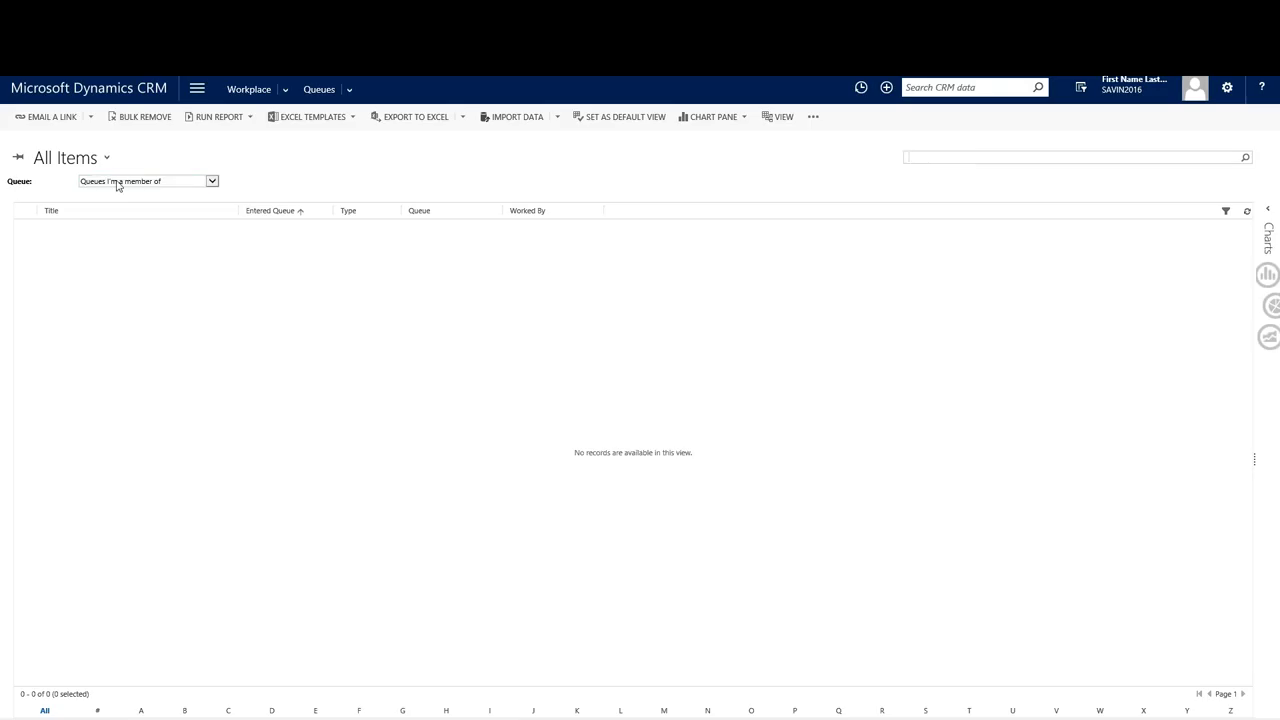
pyautogui.click(117, 182)
pyautogui.click(110, 142)
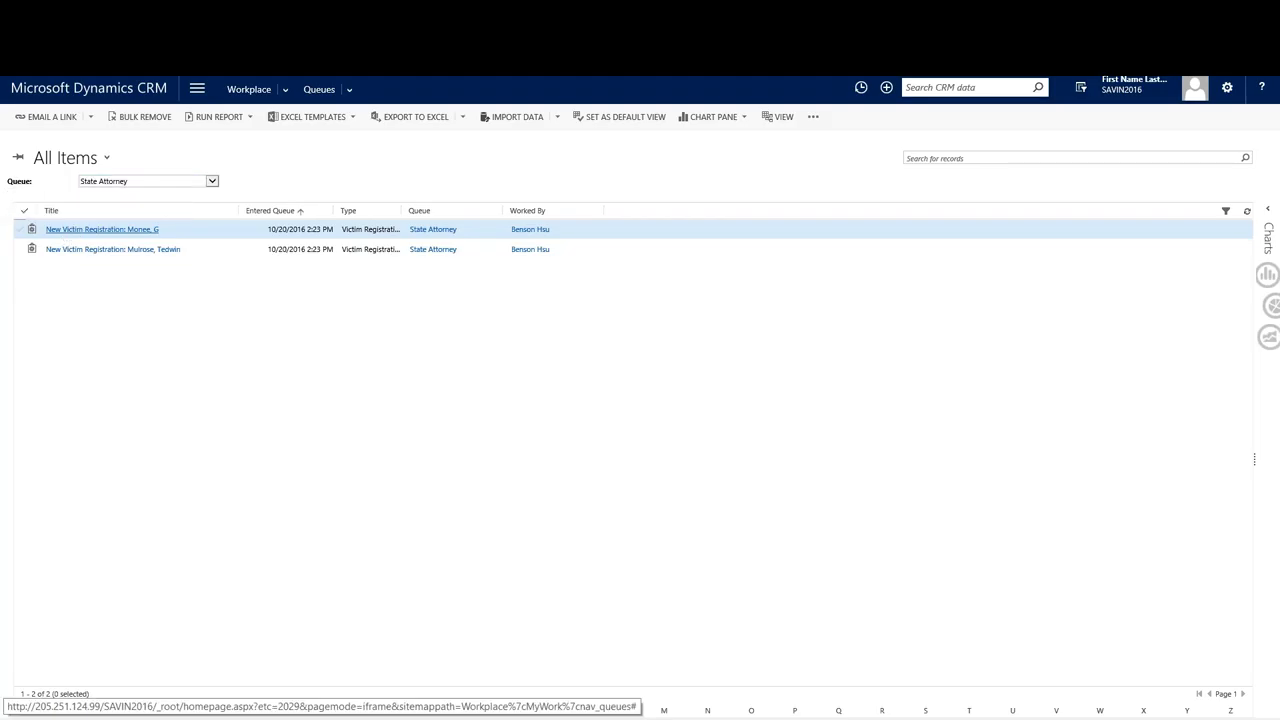
# Open the first registration, enter its approved case number, set status Approved, and mark complete.
pyautogui.click(102, 229)
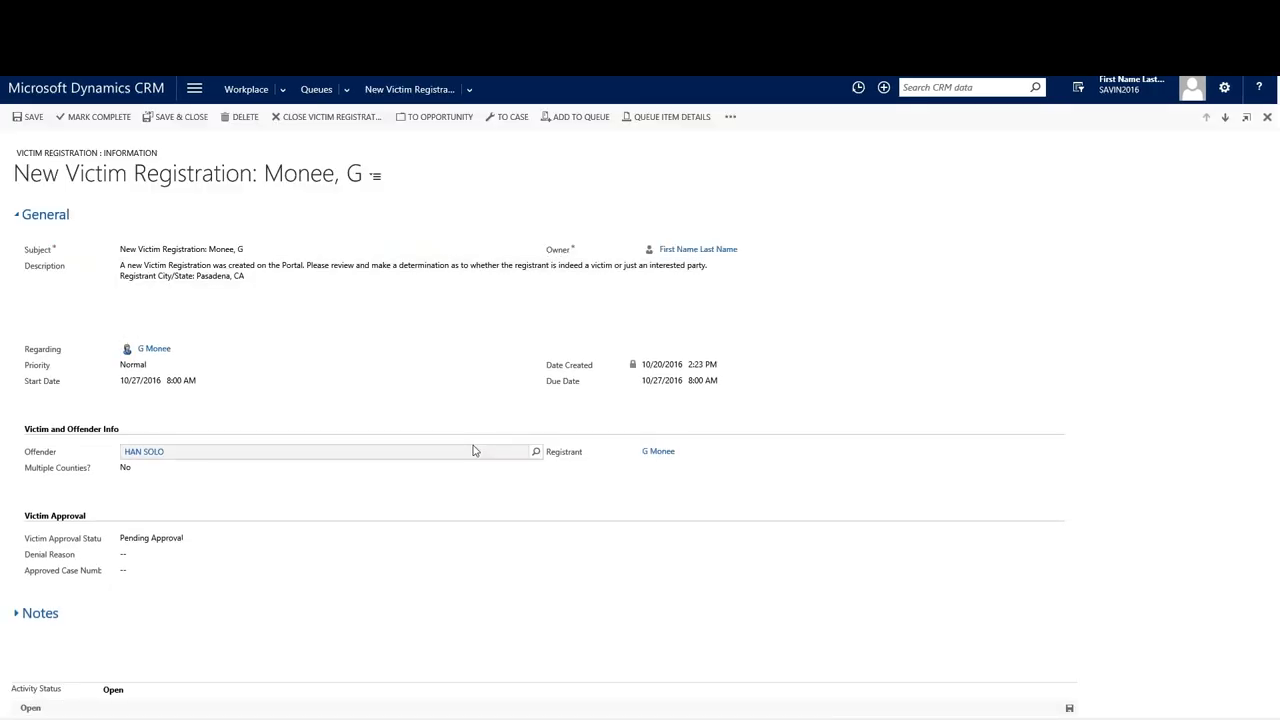
pyautogui.click(240, 567)
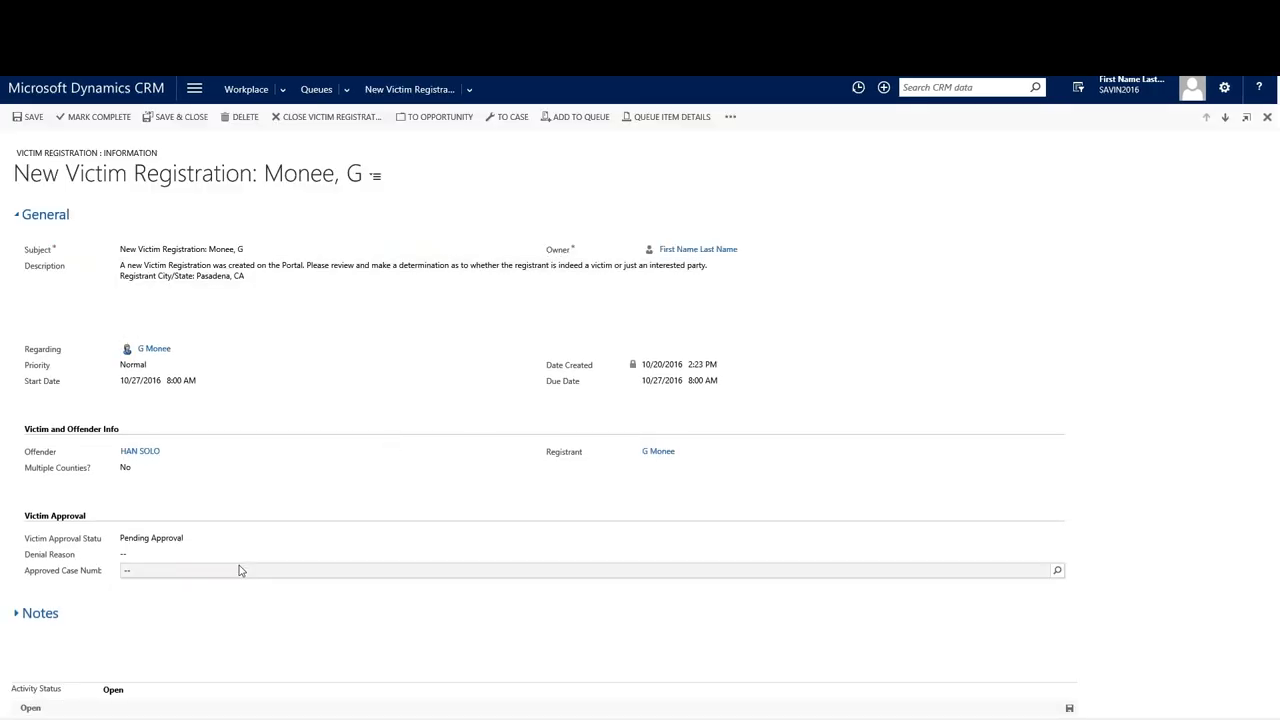
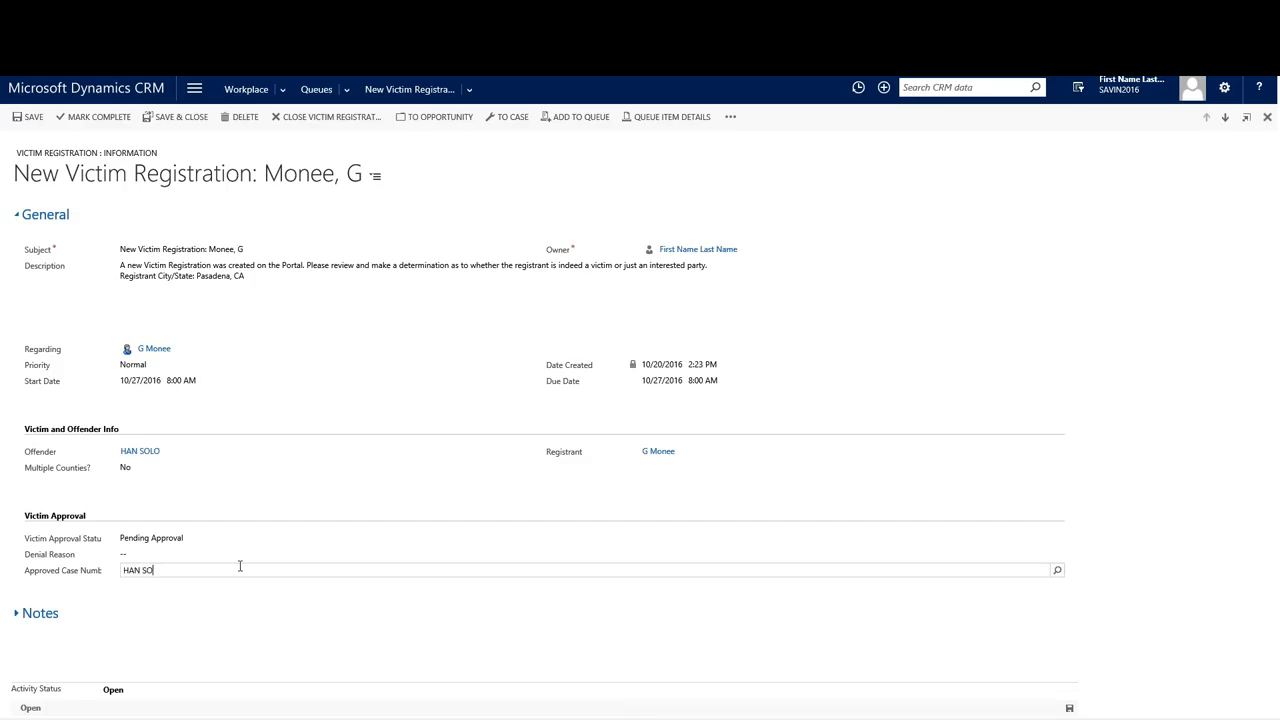
pyautogui.press('Tab')
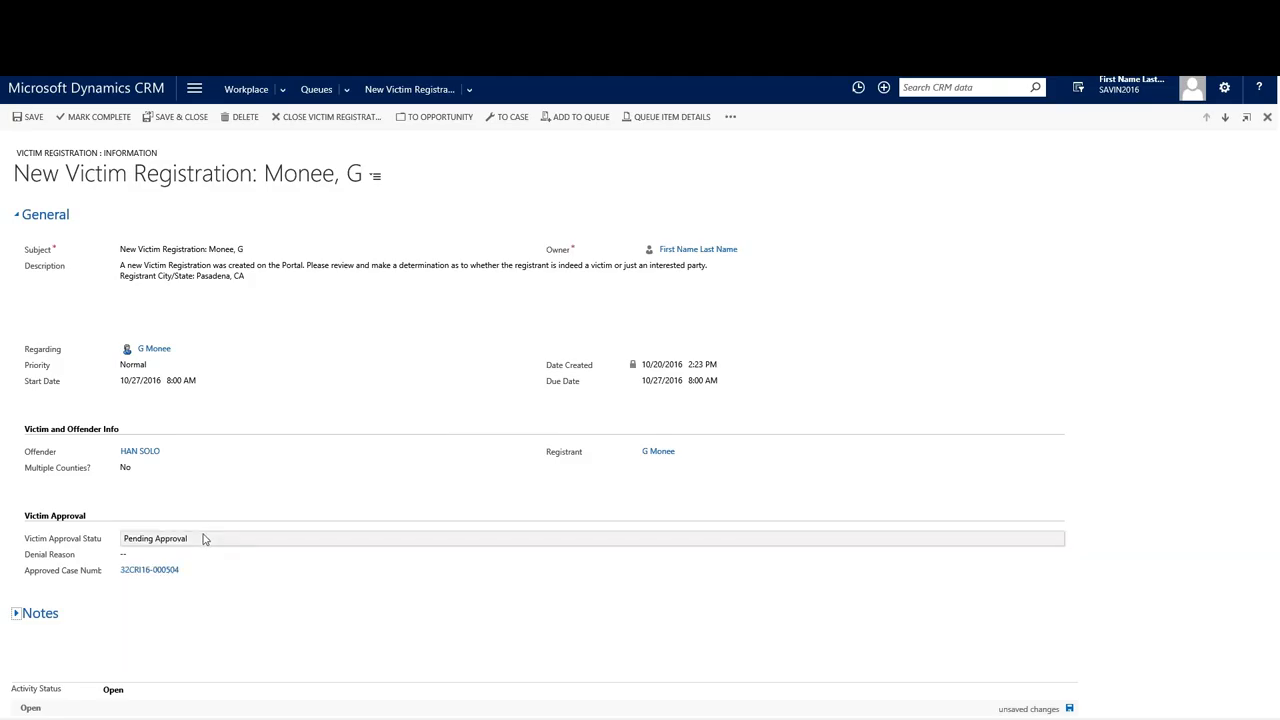
pyautogui.click(205, 538)
pyautogui.click(183, 558)
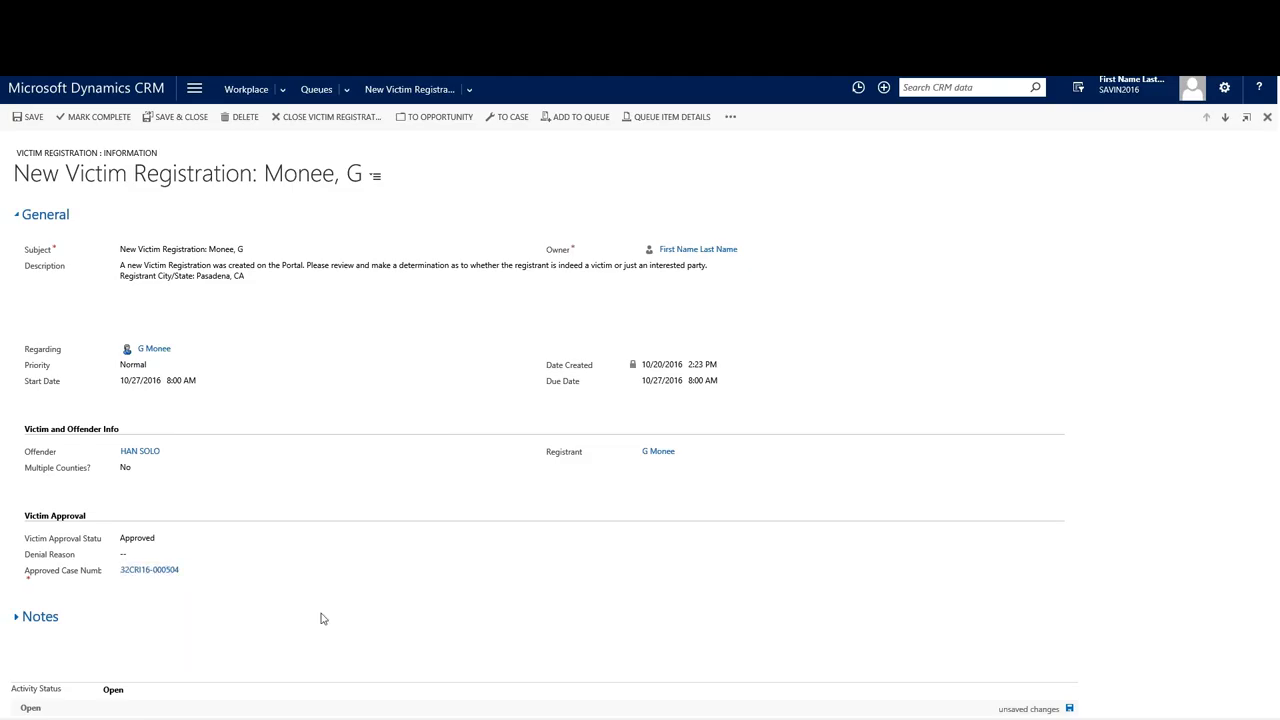
pyautogui.click(110, 118)
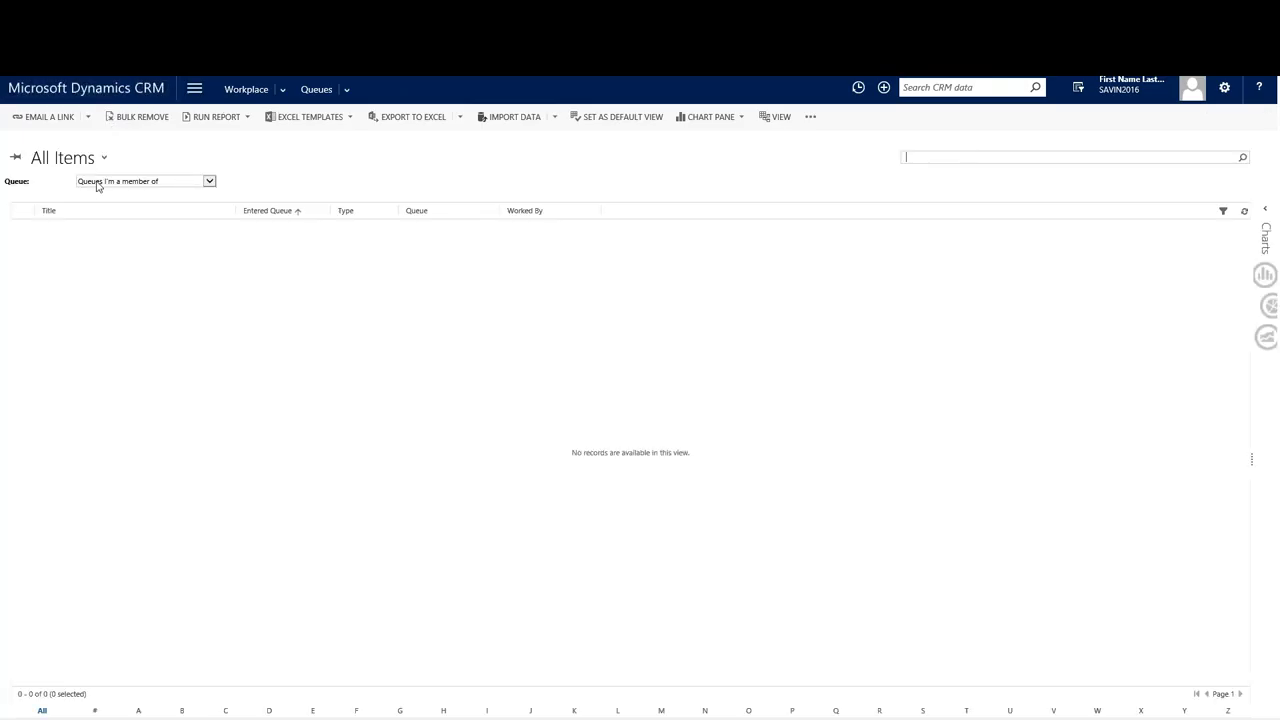
# Open the remaining State Attorney registration, fill Approved Case Number, set status Approved, and save.
pyautogui.click(112, 184)
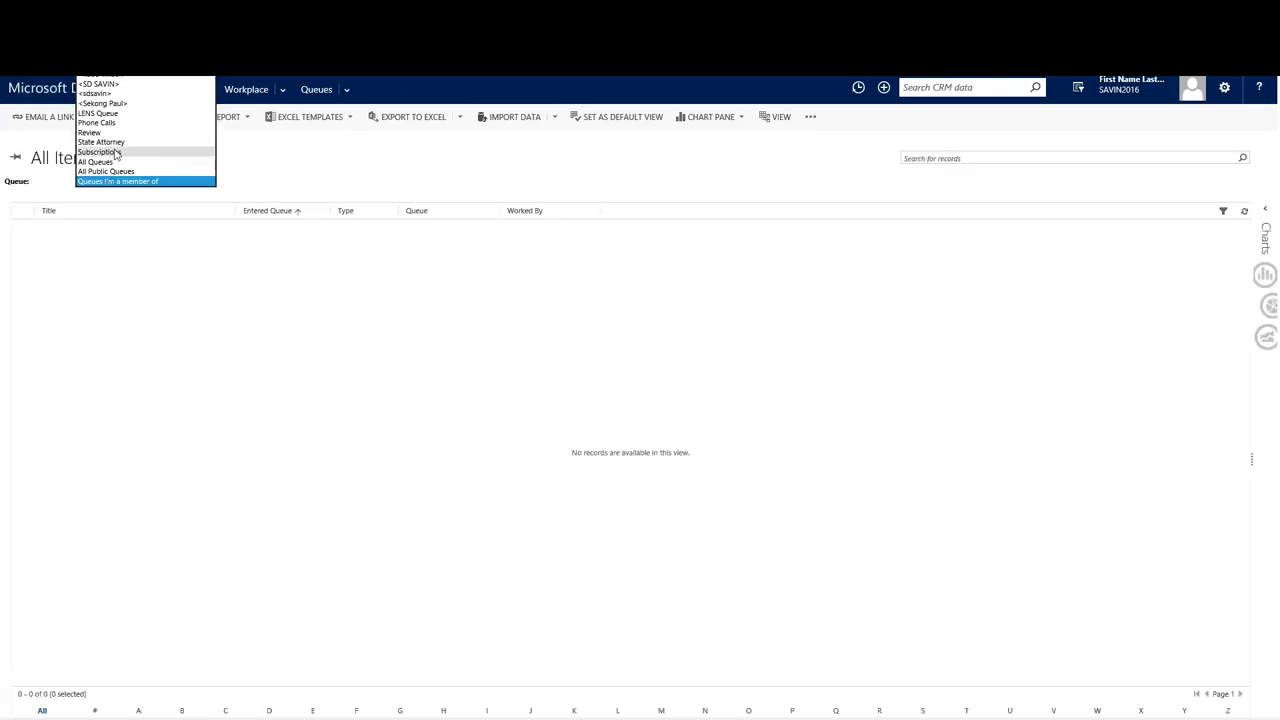
pyautogui.click(116, 143)
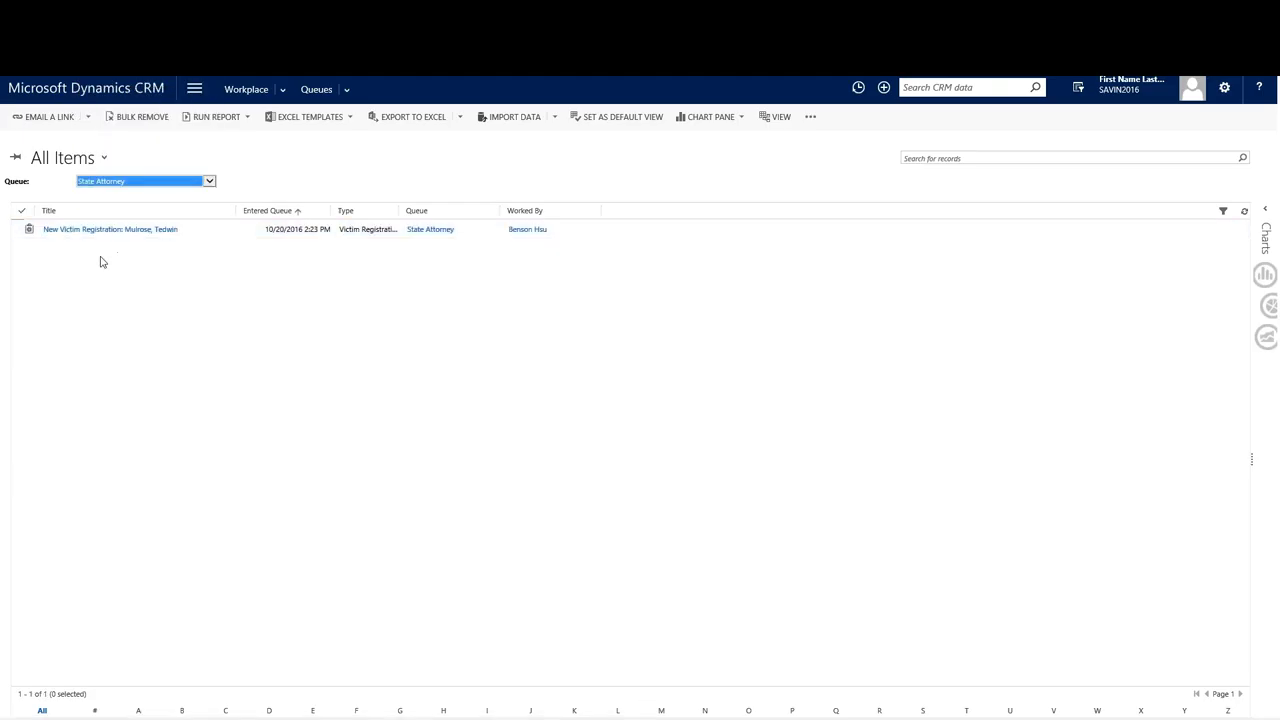
pyautogui.click(106, 233)
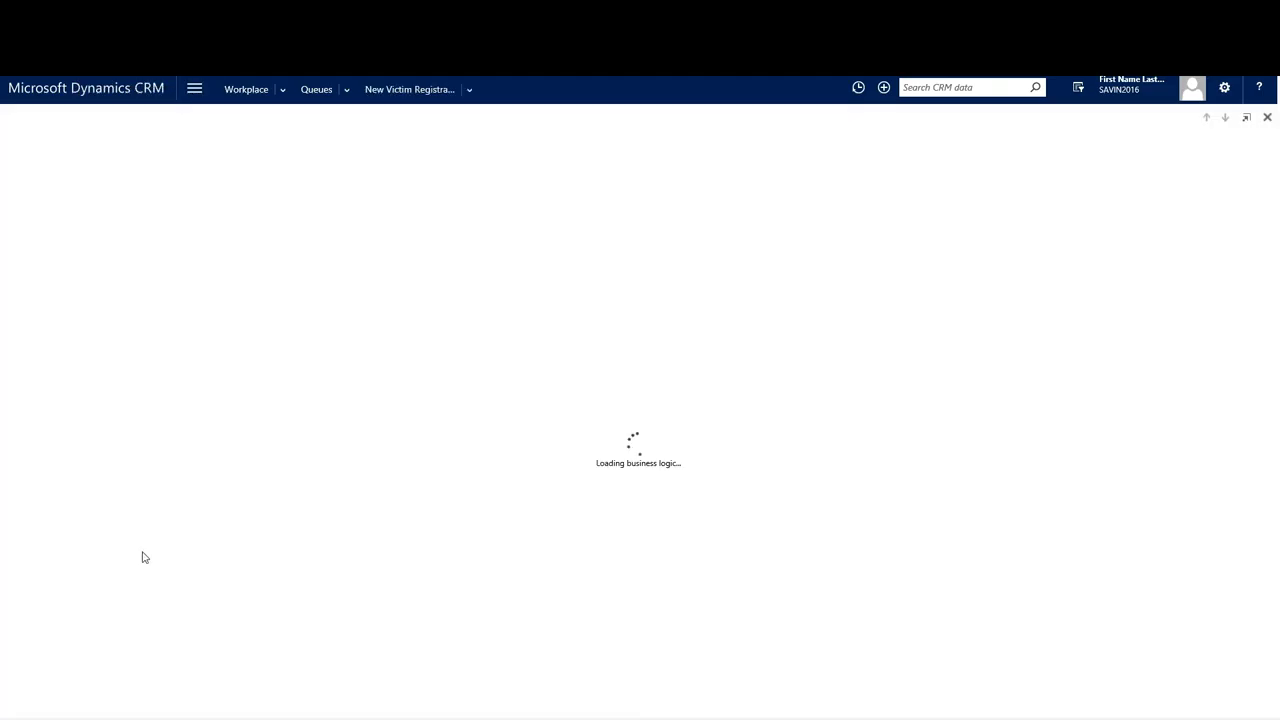
pyautogui.click(149, 570)
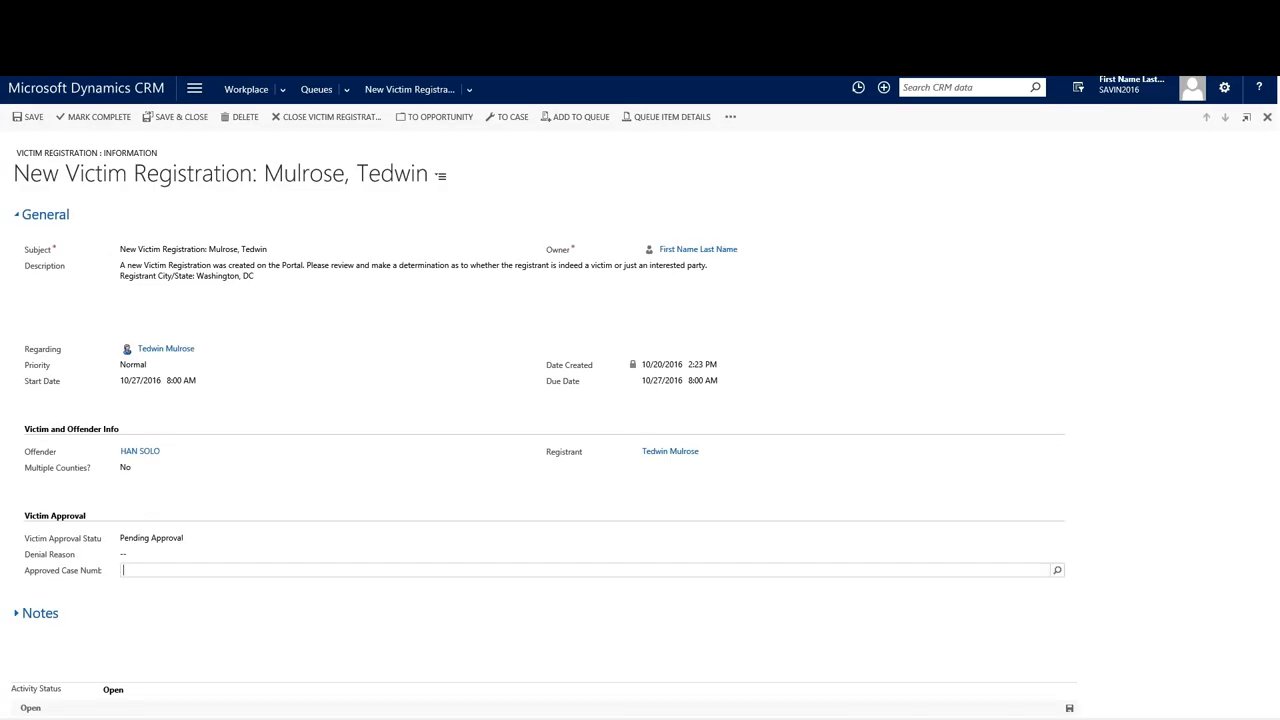
pyautogui.write('HAN SOLO')
pyautogui.click(150, 541)
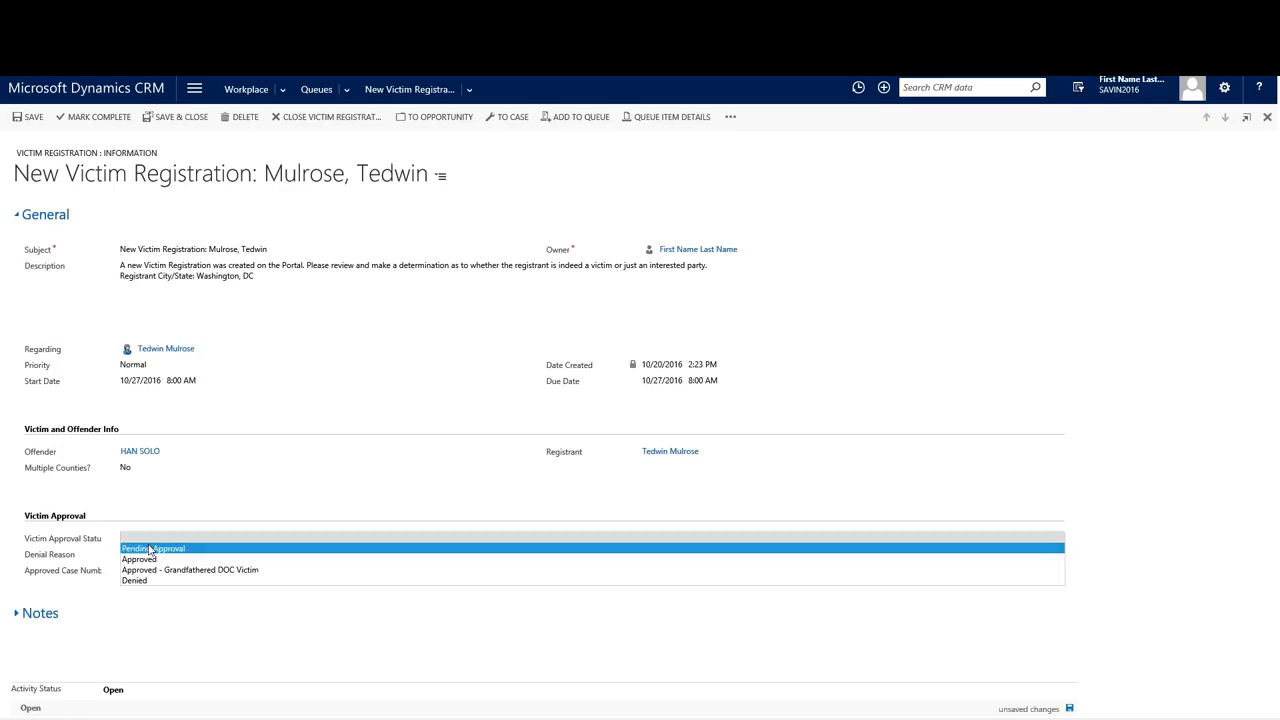
pyautogui.click(149, 560)
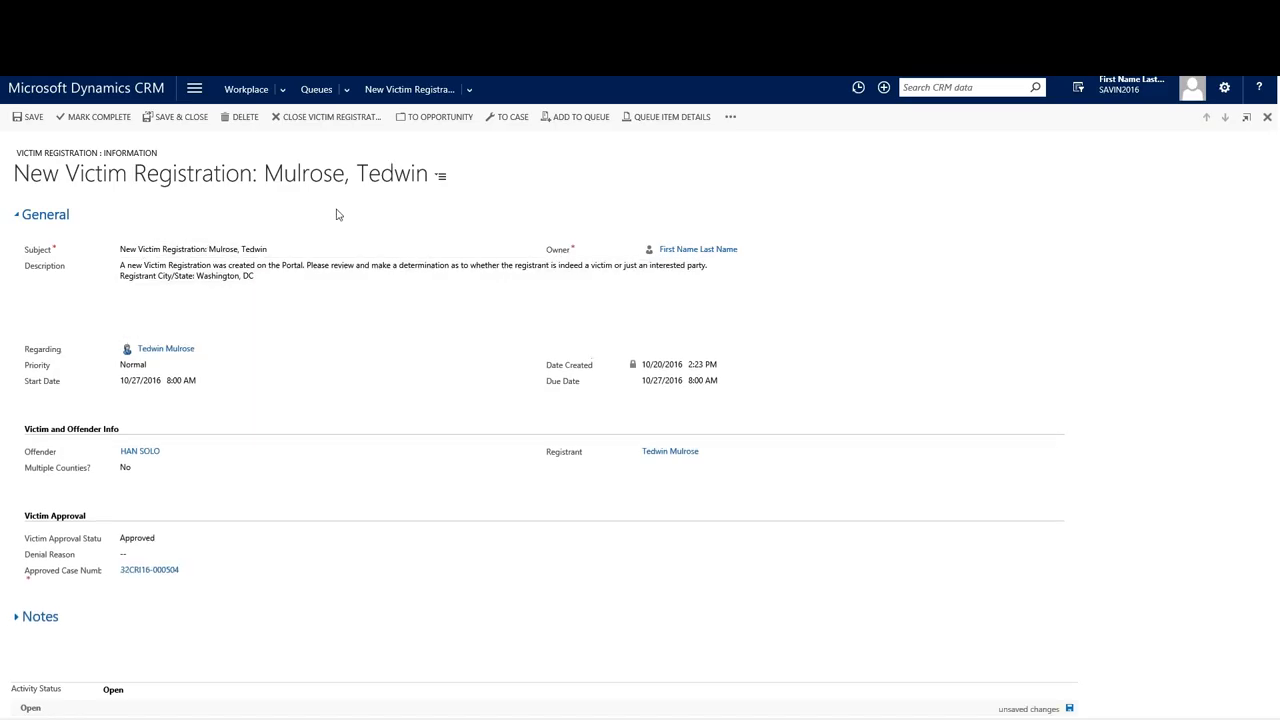
pyautogui.click(28, 117)
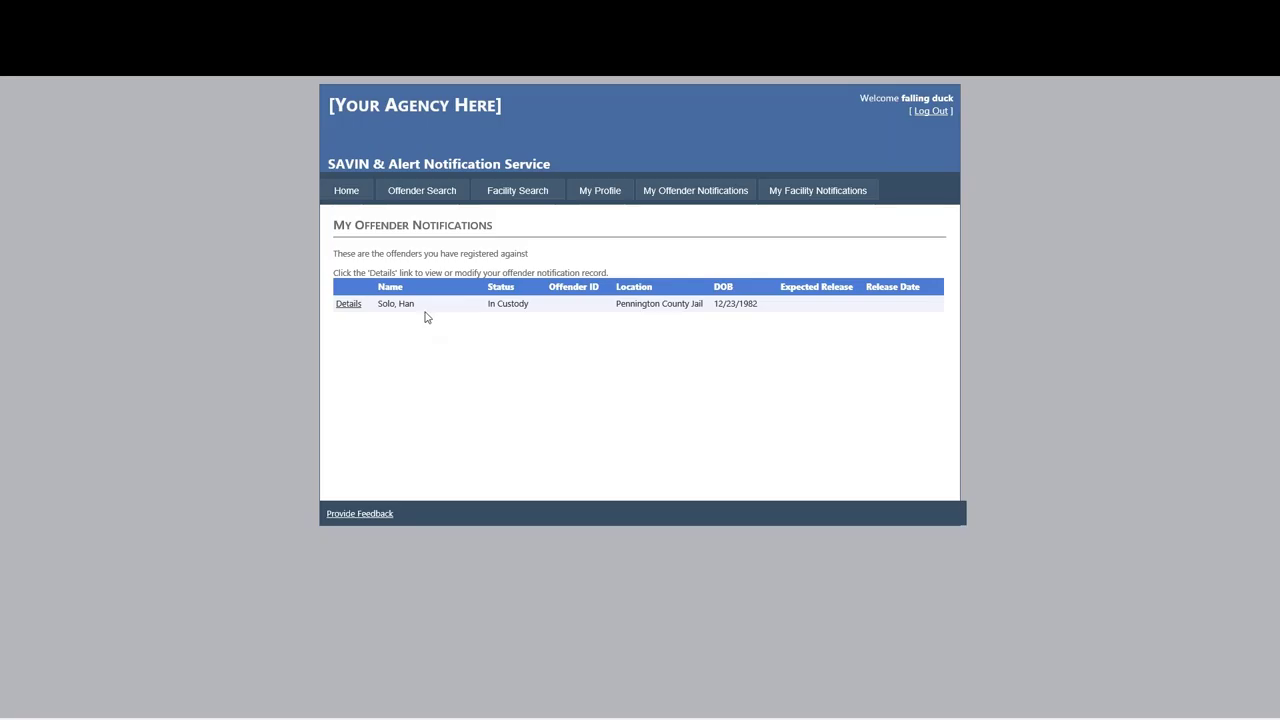
# Open the Details record beside the offender on My Offender Notifications.
pyautogui.click(362, 305)
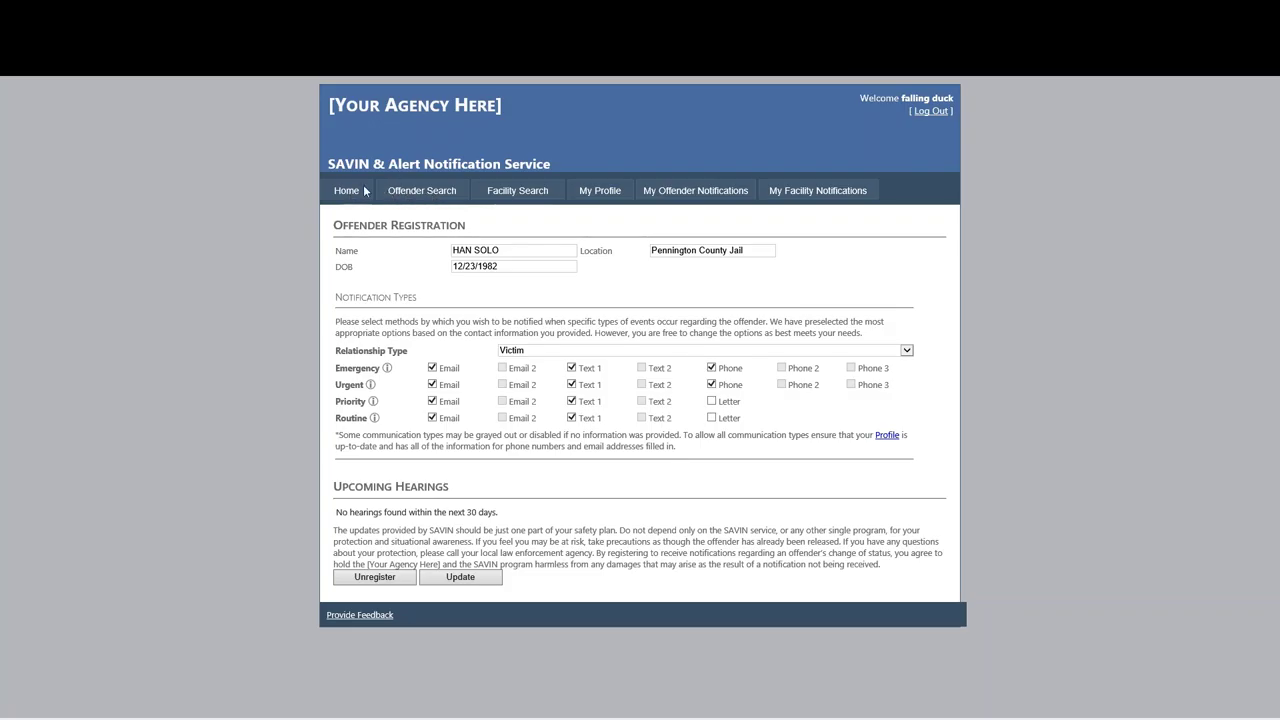
# Tick Letter notifications for Routine and Priority events on the offender's record and update it.
pyautogui.click(694, 192)
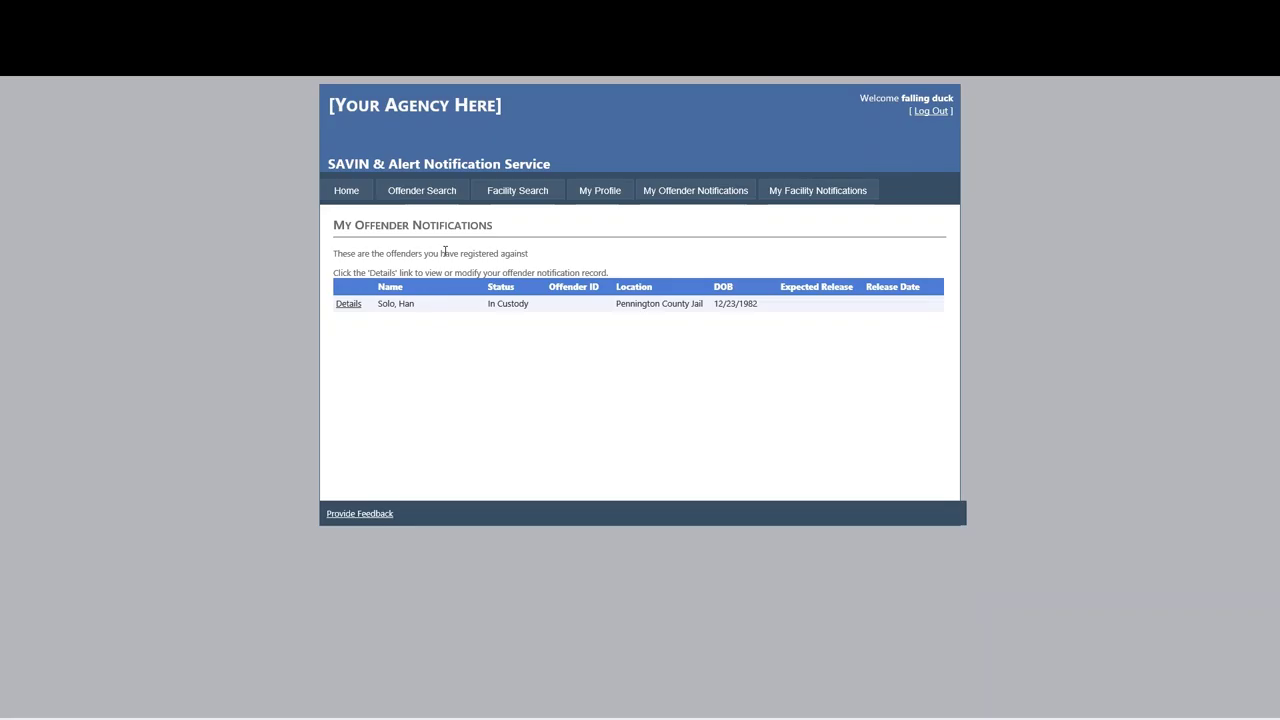
pyautogui.click(351, 307)
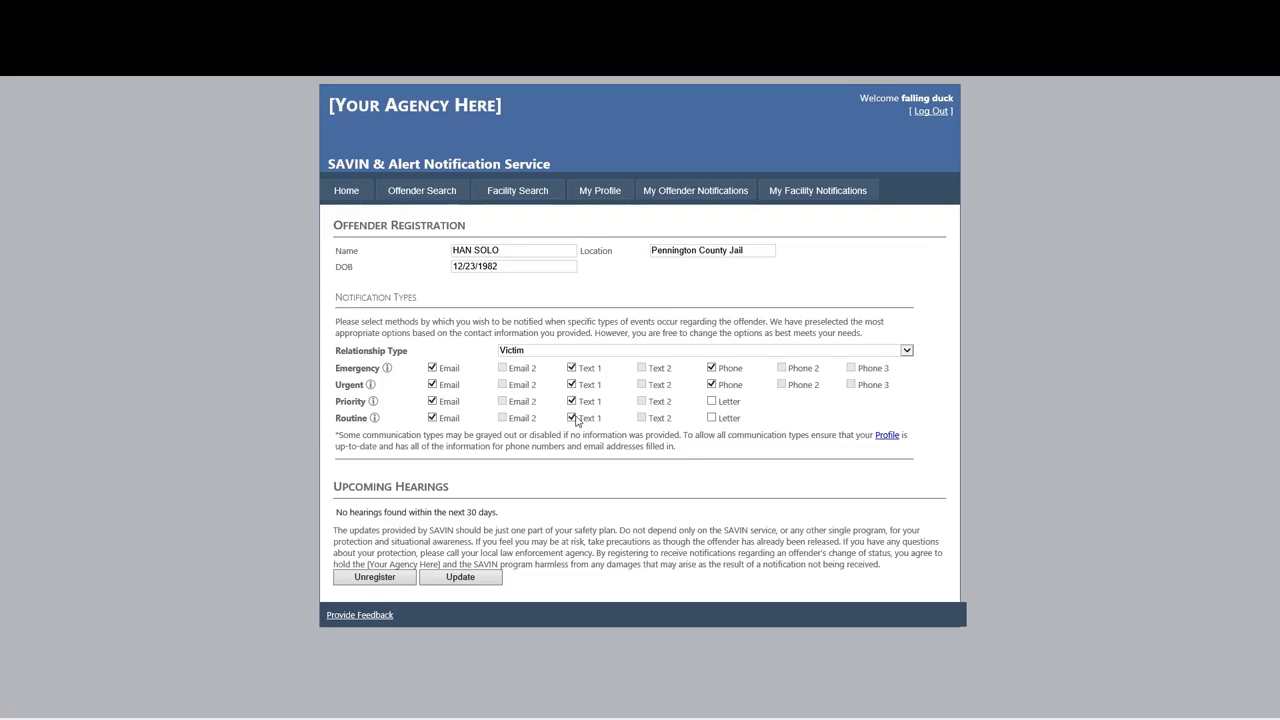
pyautogui.click(712, 418)
pyautogui.click(711, 401)
pyautogui.click(466, 582)
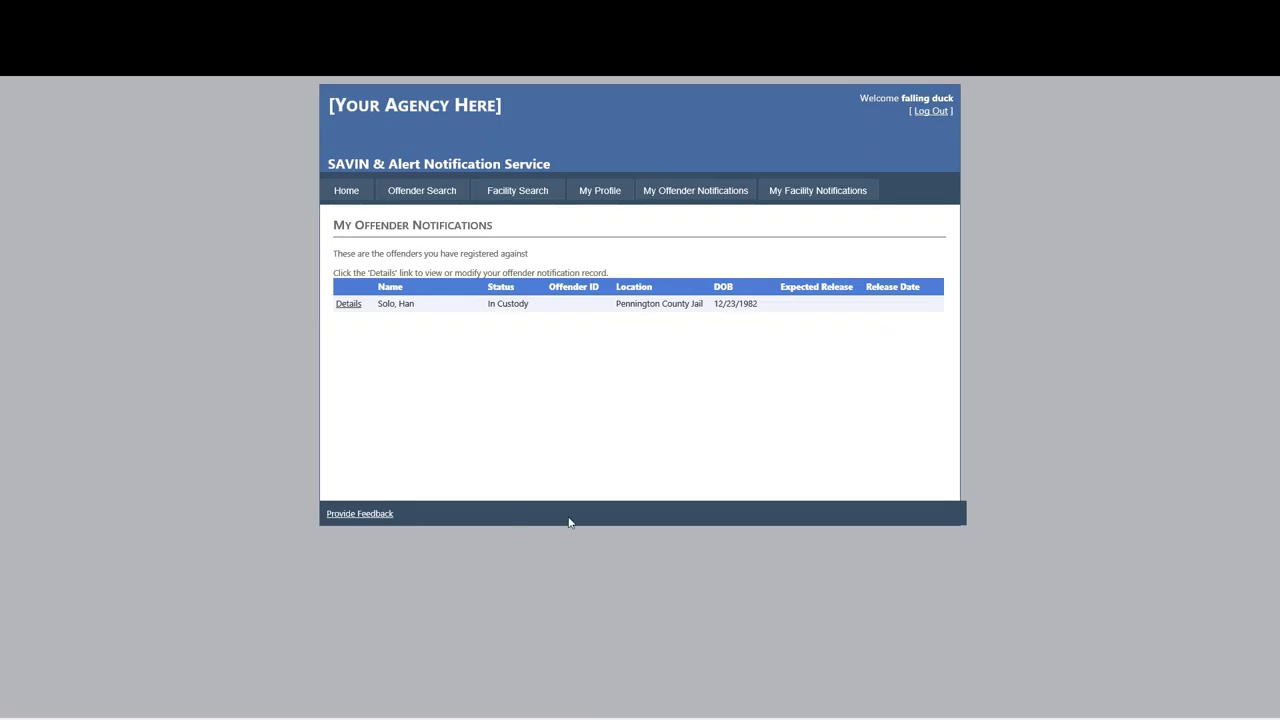
# Search offenders by the second offender's first and last name, which returns no matches.
pyautogui.click(407, 191)
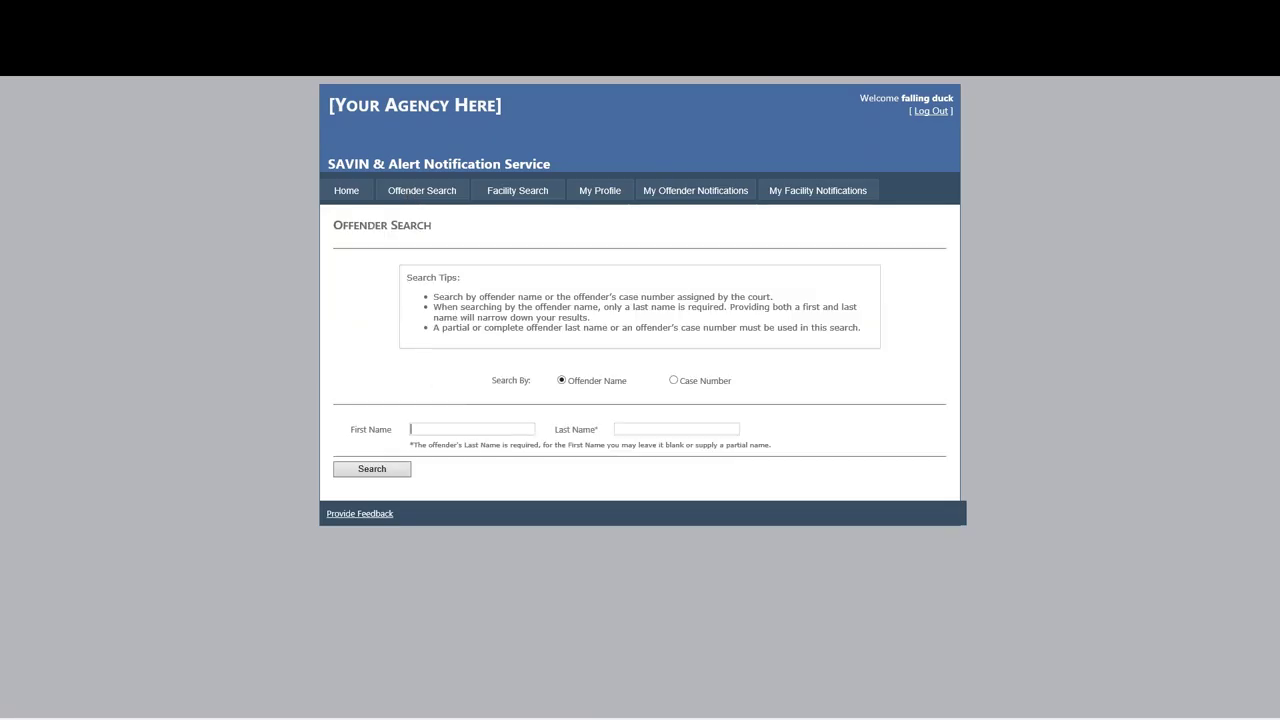
pyautogui.write('DONcad')
pyautogui.press('BackSpace')
pyautogui.press('BackSpace')
pyautogui.press('BackSpace')
pyautogui.click(640, 429)
pyautogui.write('cad')
pyautogui.press('Return')
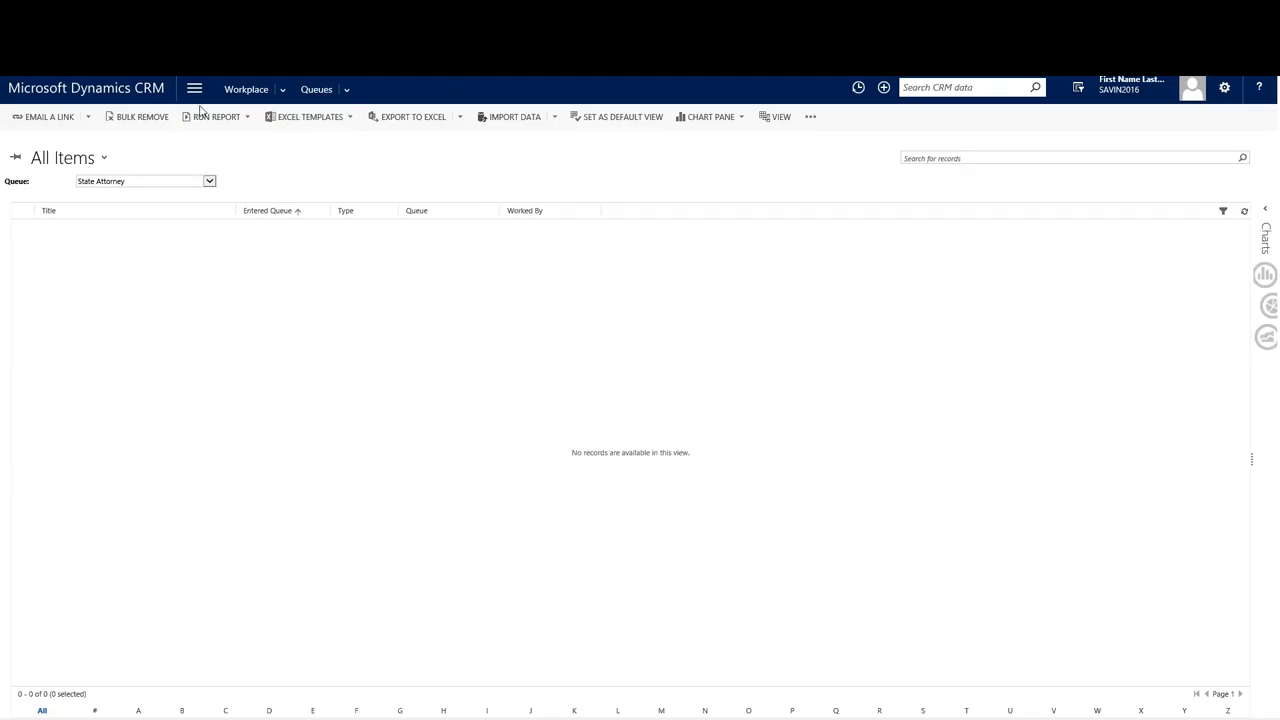
# Open the Workplace Offenders list, search a wildcard name pattern, and open the single matching record.
pyautogui.click(194, 89)
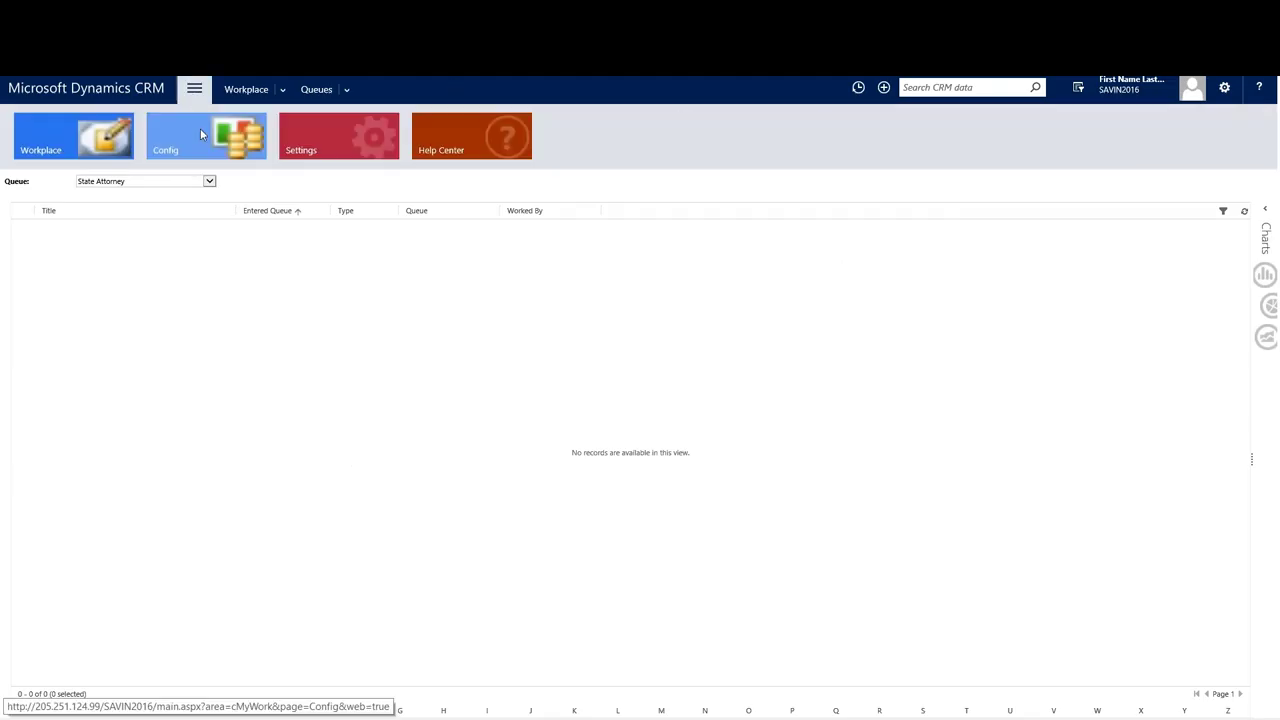
pyautogui.click(115, 145)
pyautogui.click(320, 216)
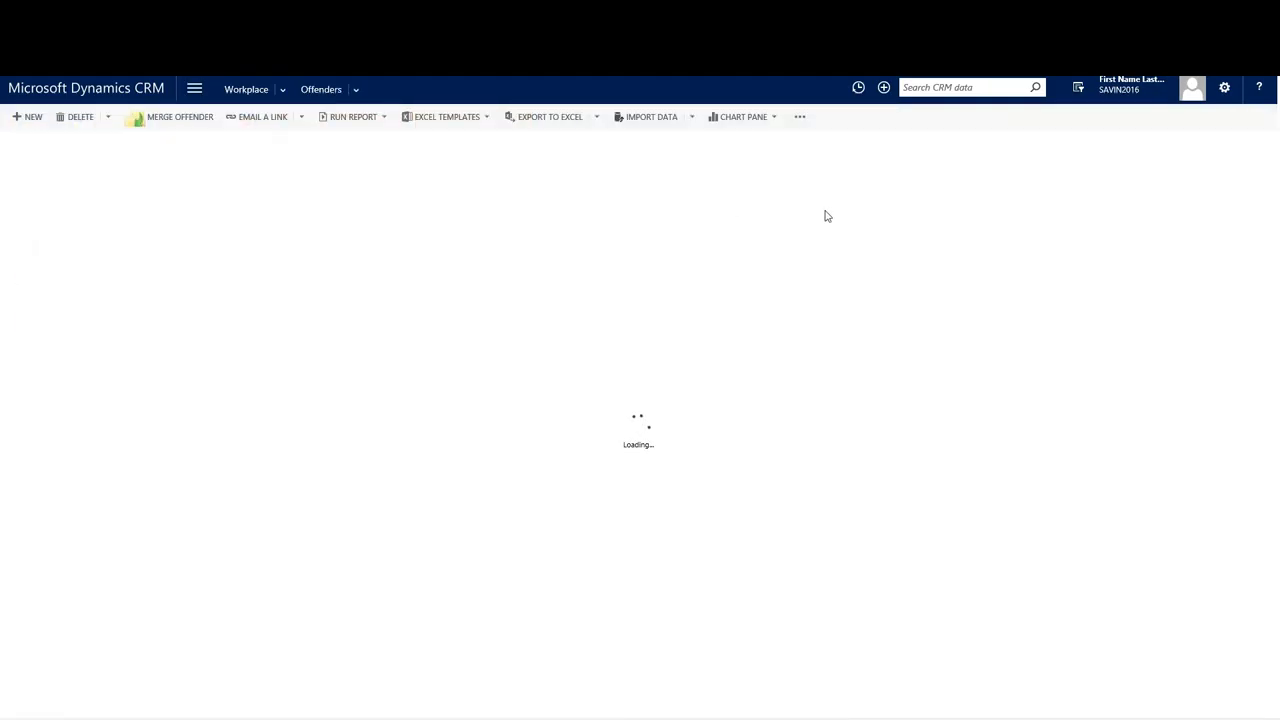
pyautogui.click(918, 158)
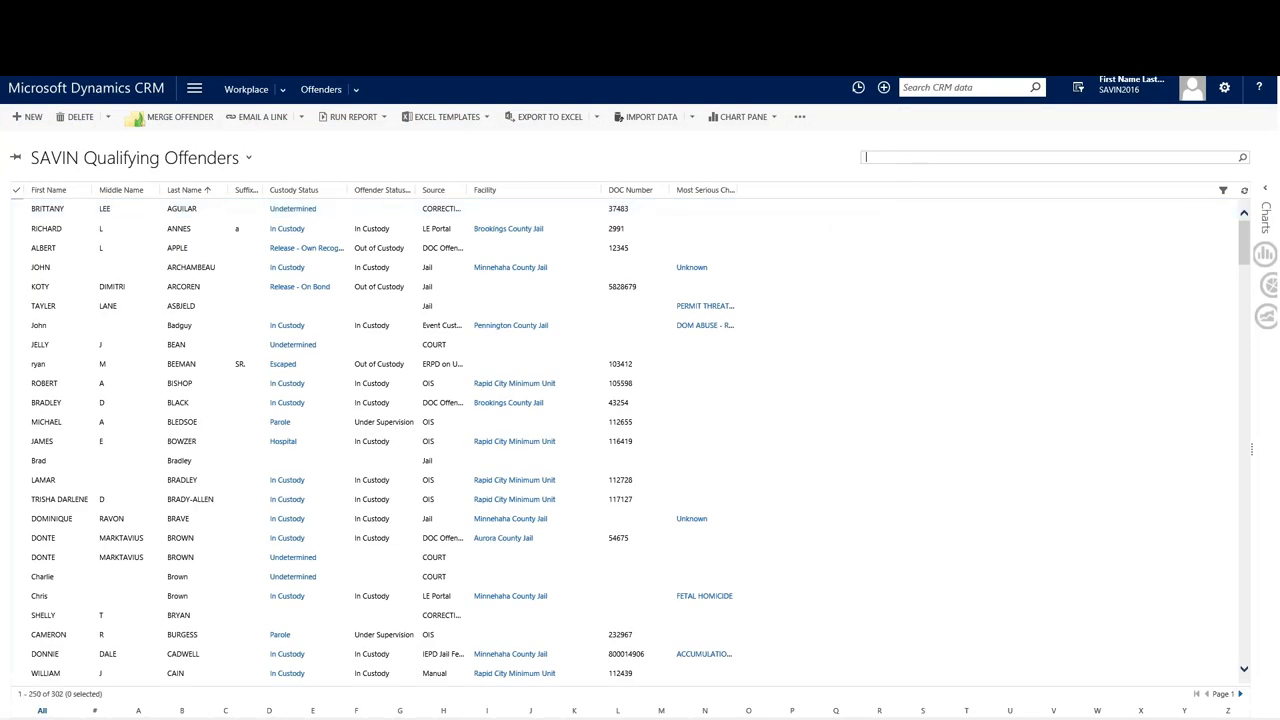
pyautogui.write('don*cad')
pyautogui.press('Return')
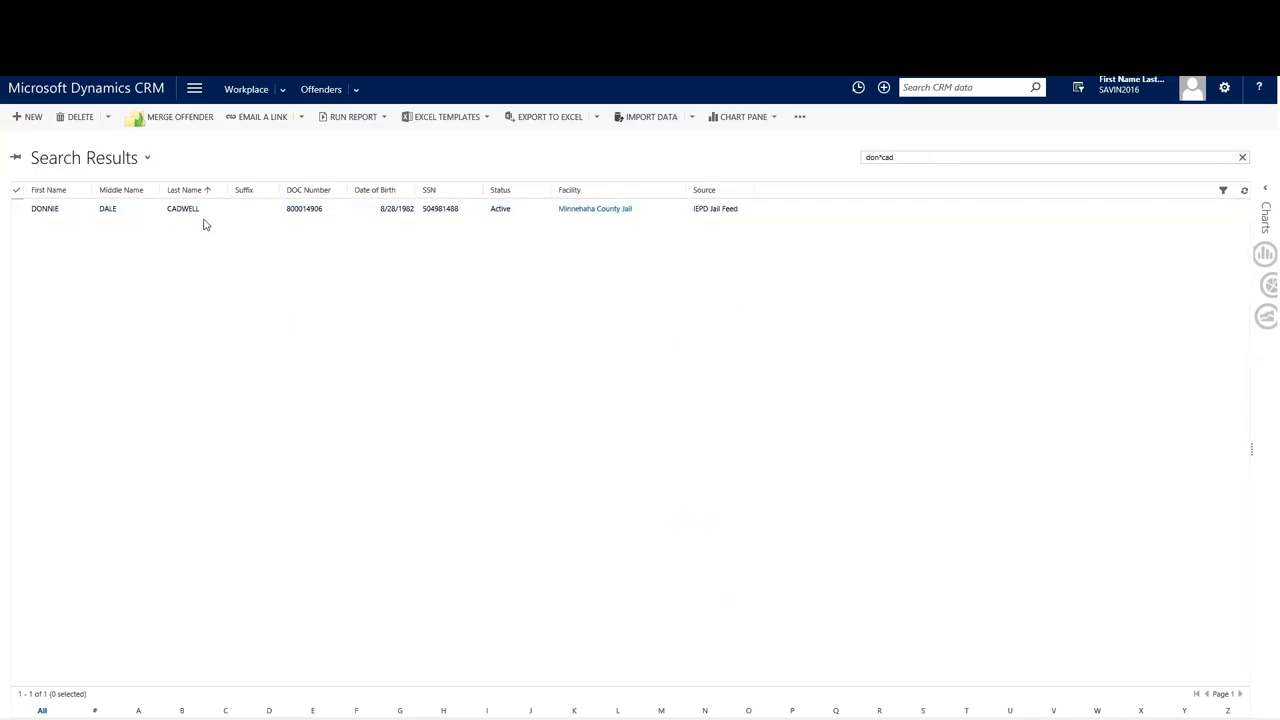
pyautogui.click(227, 213)
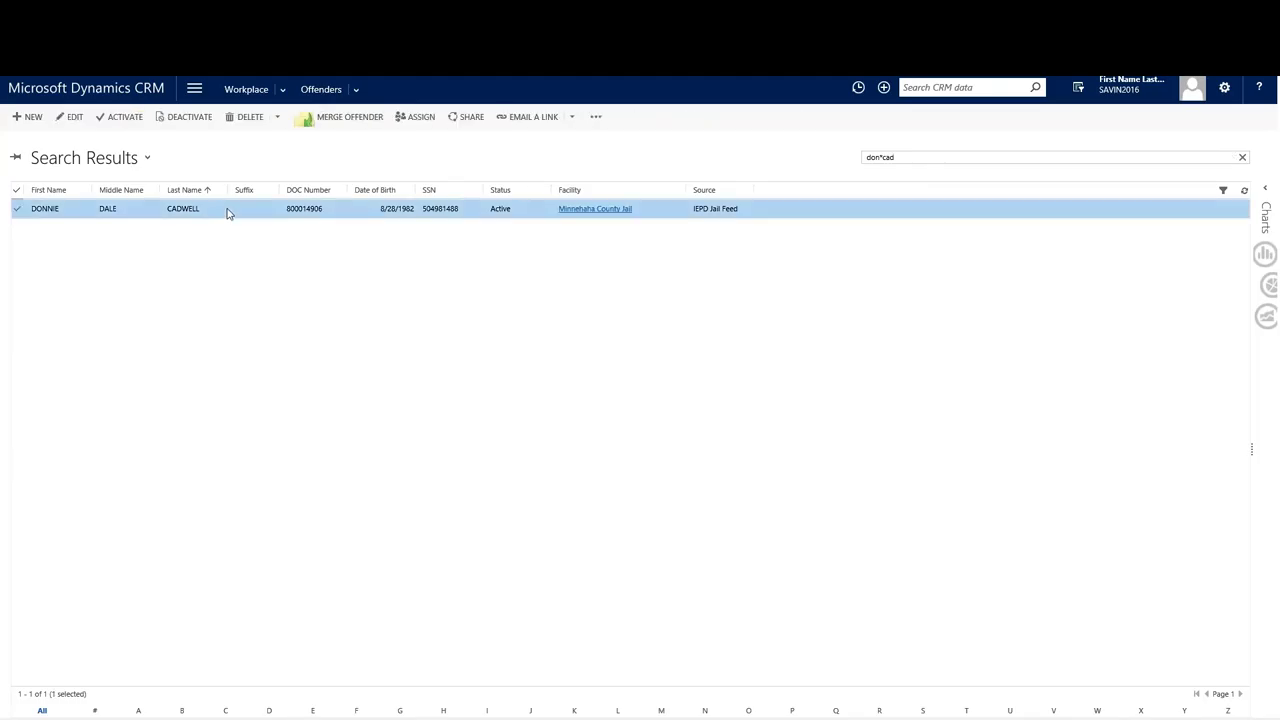
pyautogui.doubleClick(227, 213)
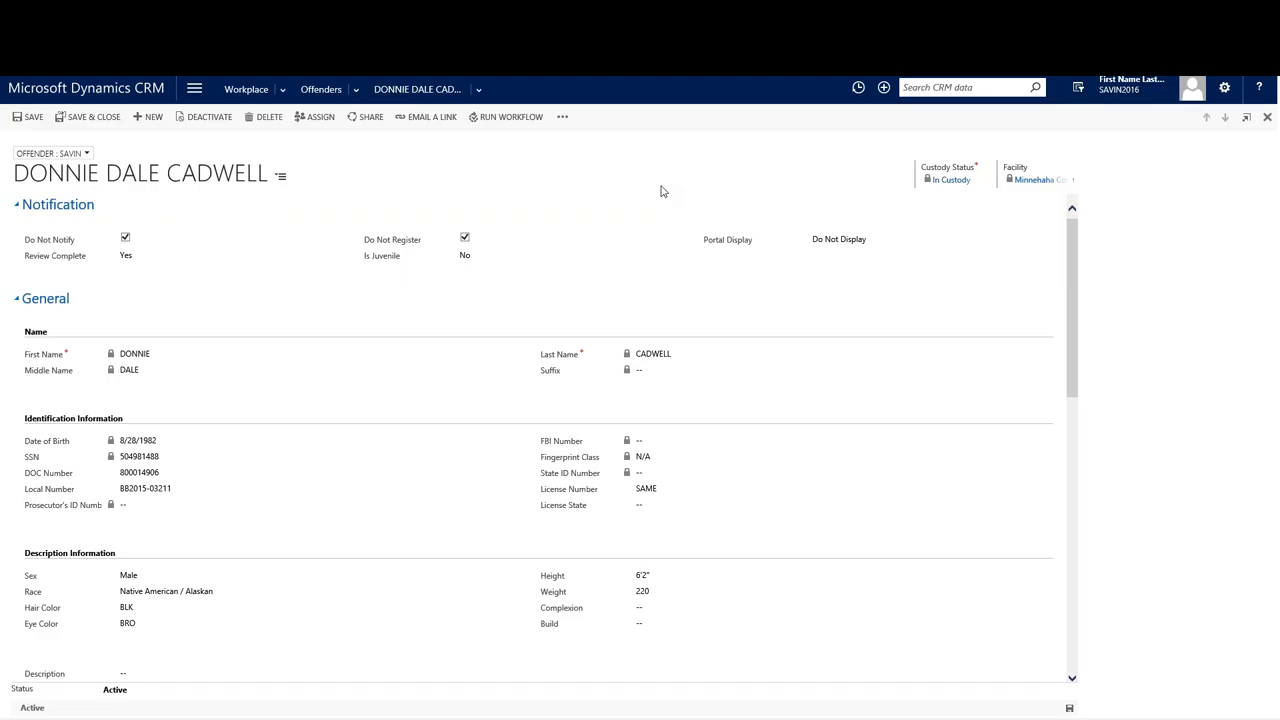
# Review the offender's record and return to the Offenders list.
pyautogui.scroll(-4, 651, 271)
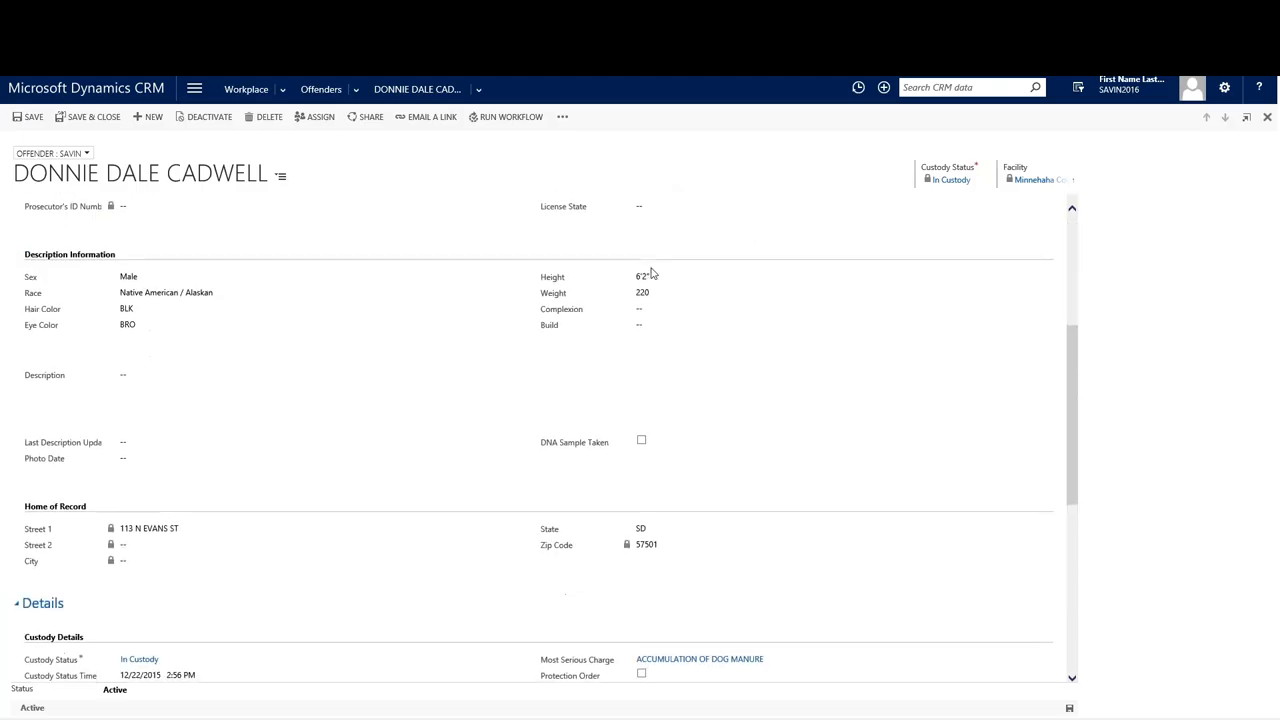
pyautogui.scroll(-2, 651, 271)
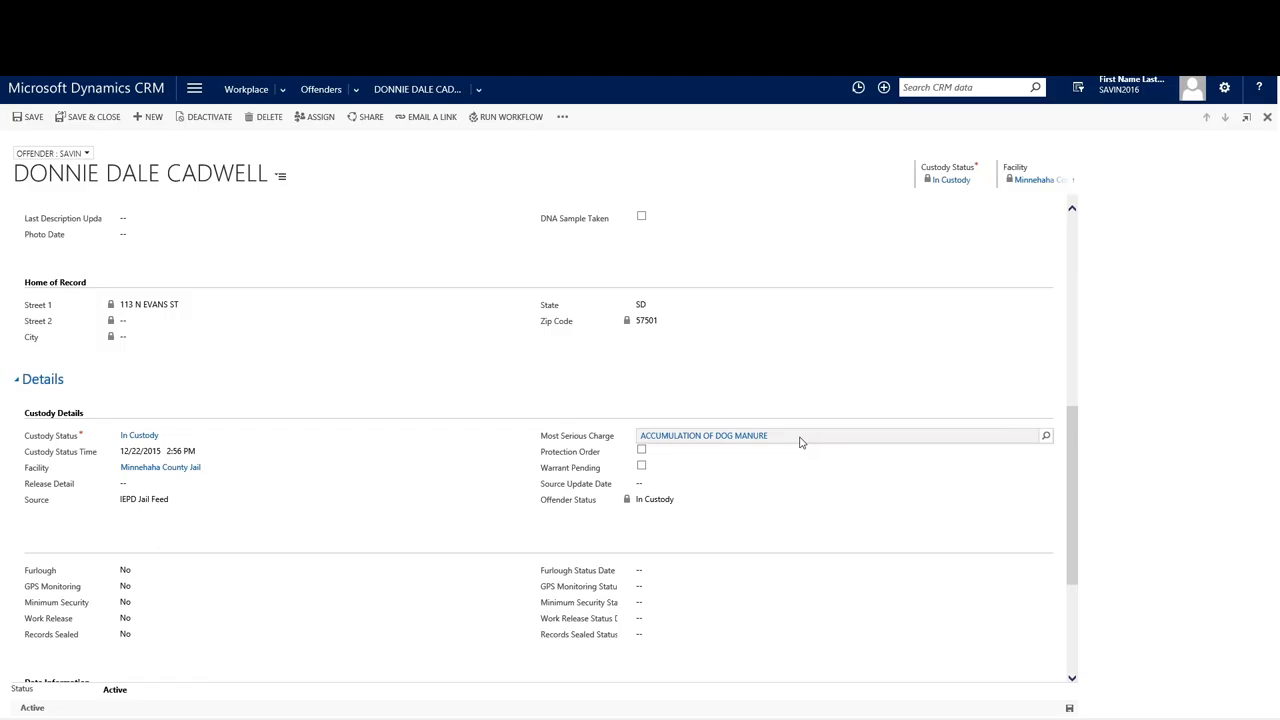
pyautogui.scroll(8, 800, 442)
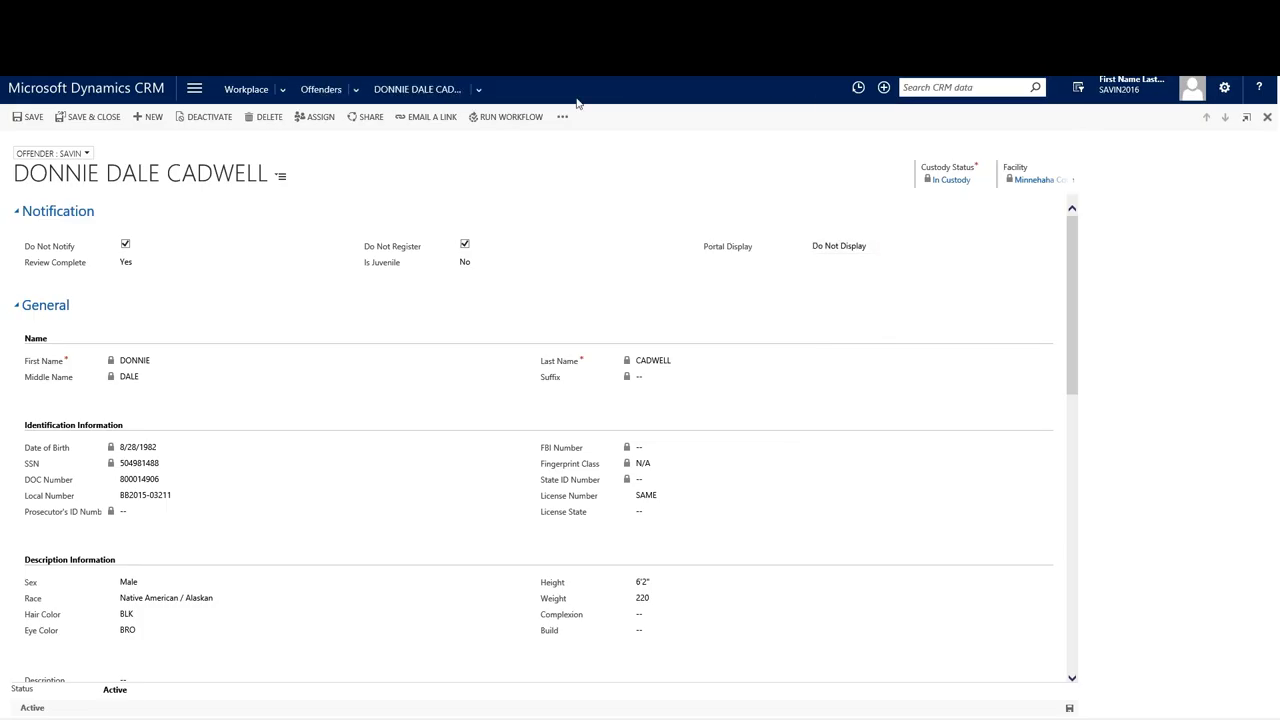
pyautogui.click(320, 89)
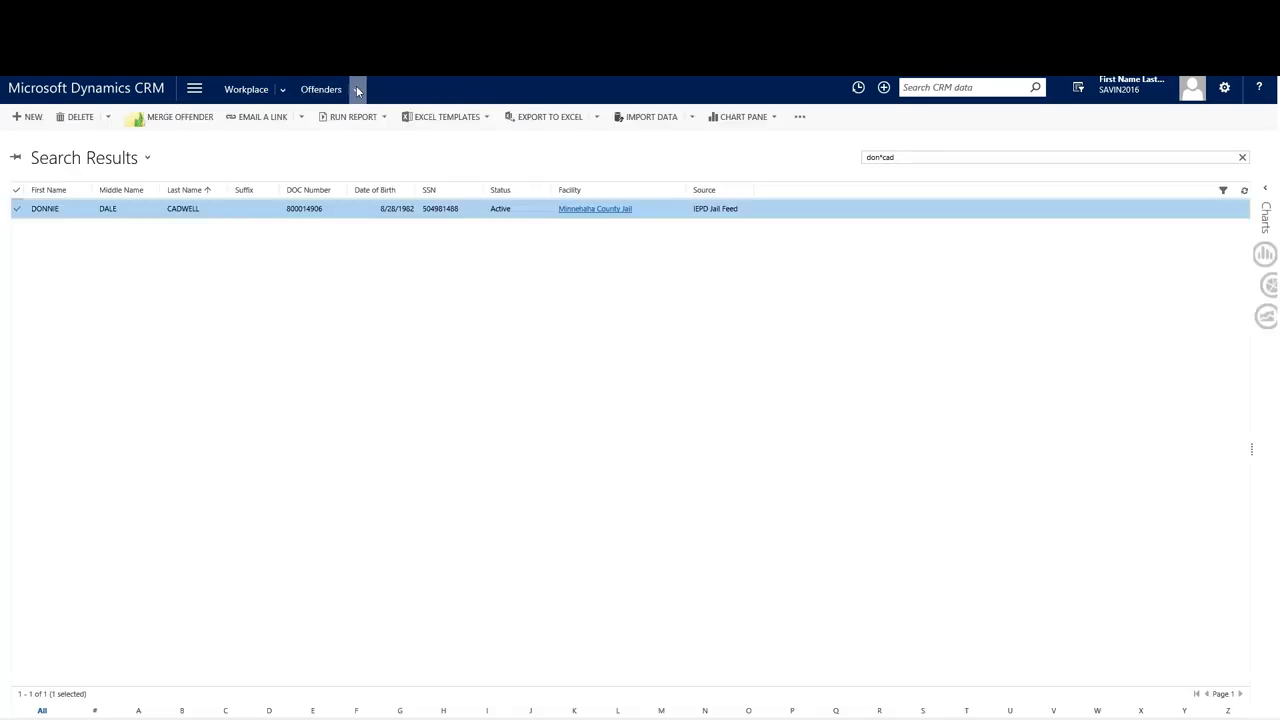
# Search the Offenders grid for the other offender by name, then open and review their record.
pyautogui.click(356, 89)
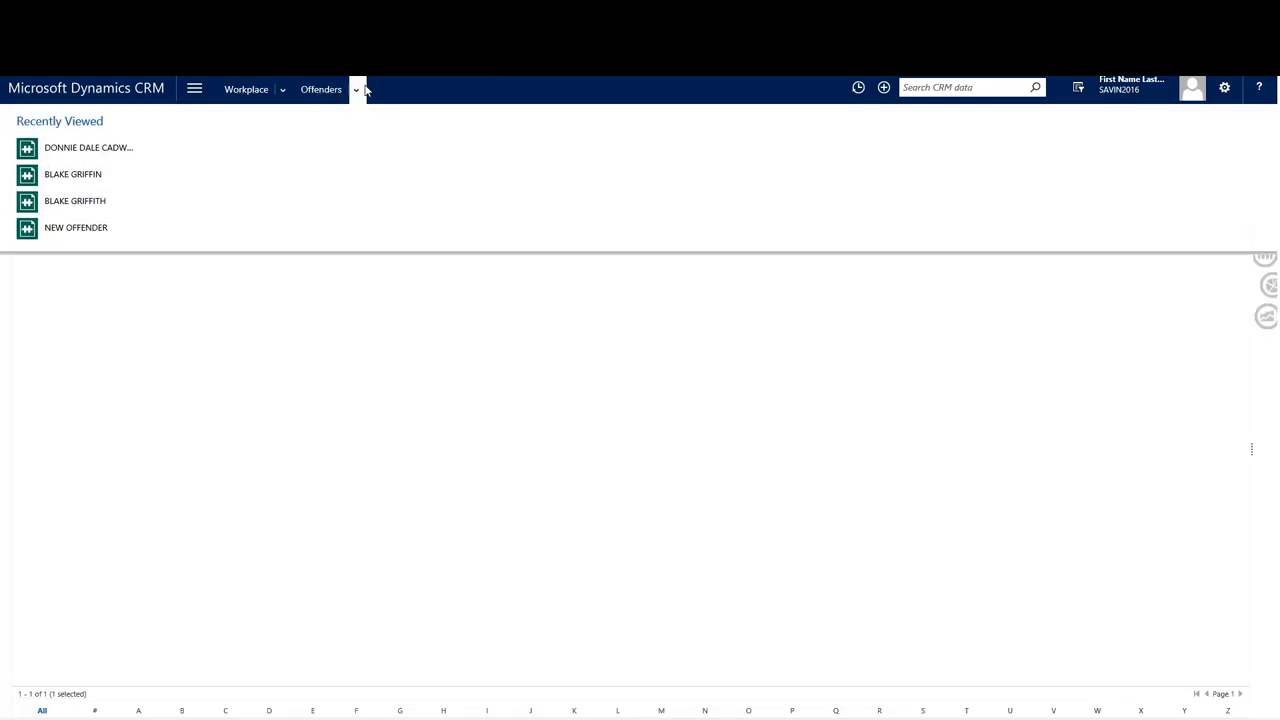
pyautogui.click(358, 89)
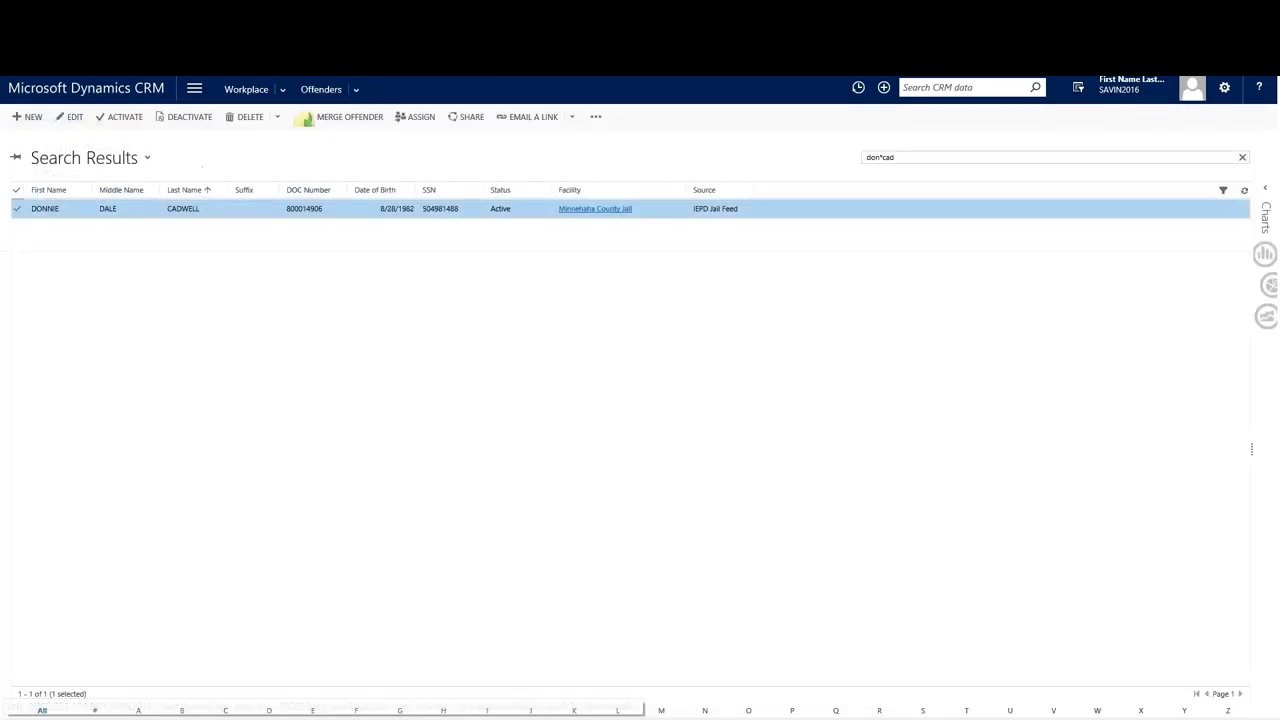
pyautogui.moveTo(900, 160); pyautogui.dragTo(814, 151)
pyautogui.write('han solo')
pyautogui.press('Return')
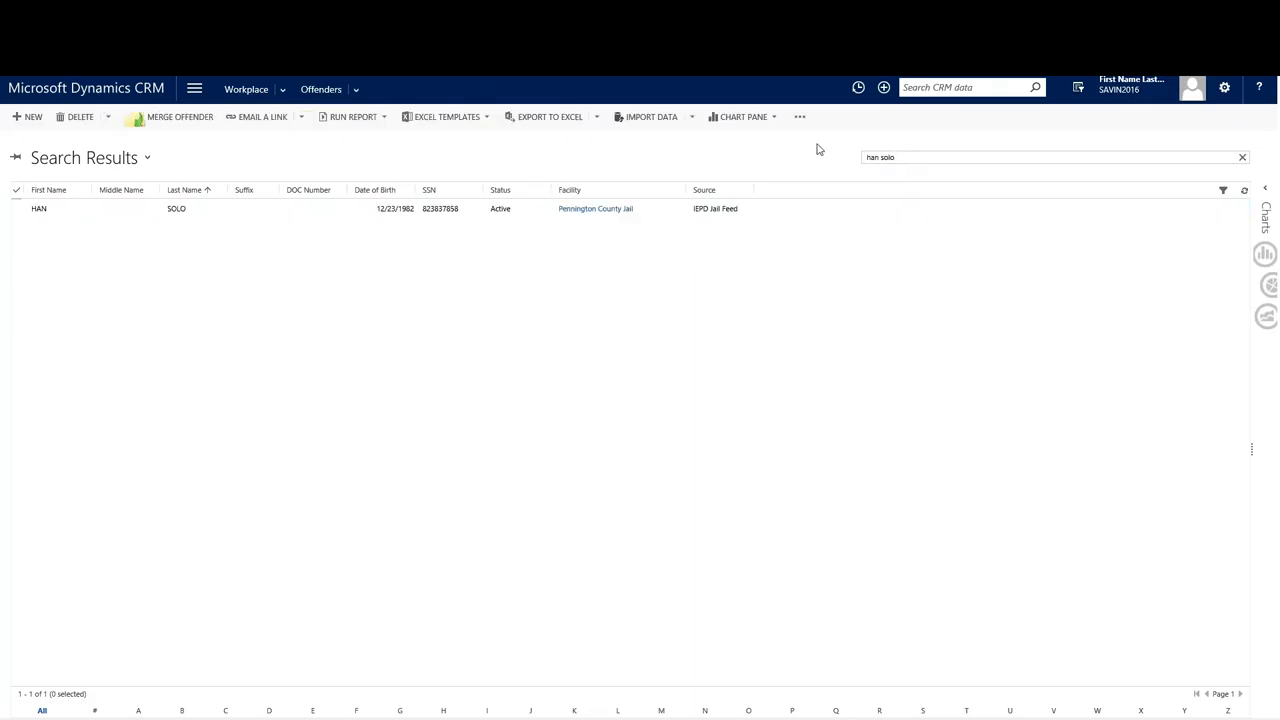
pyautogui.click(332, 210)
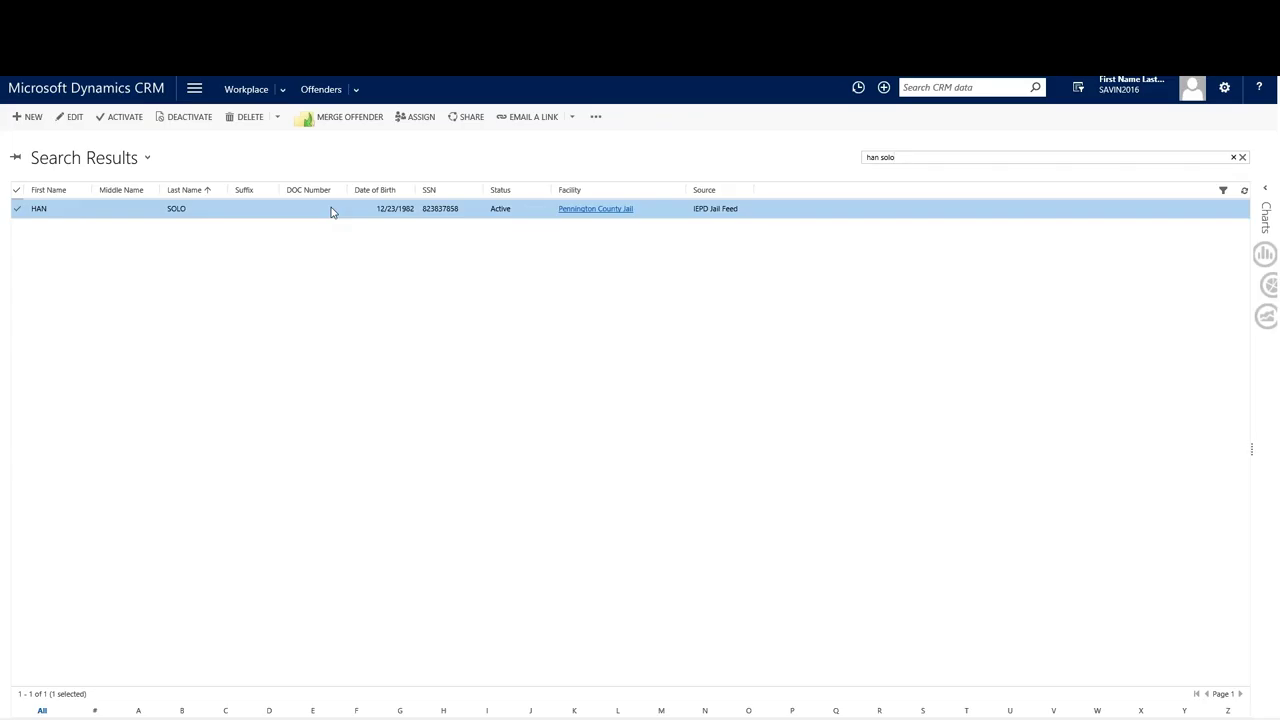
pyautogui.doubleClick(332, 210)
pyautogui.scroll(-5, 753, 292)
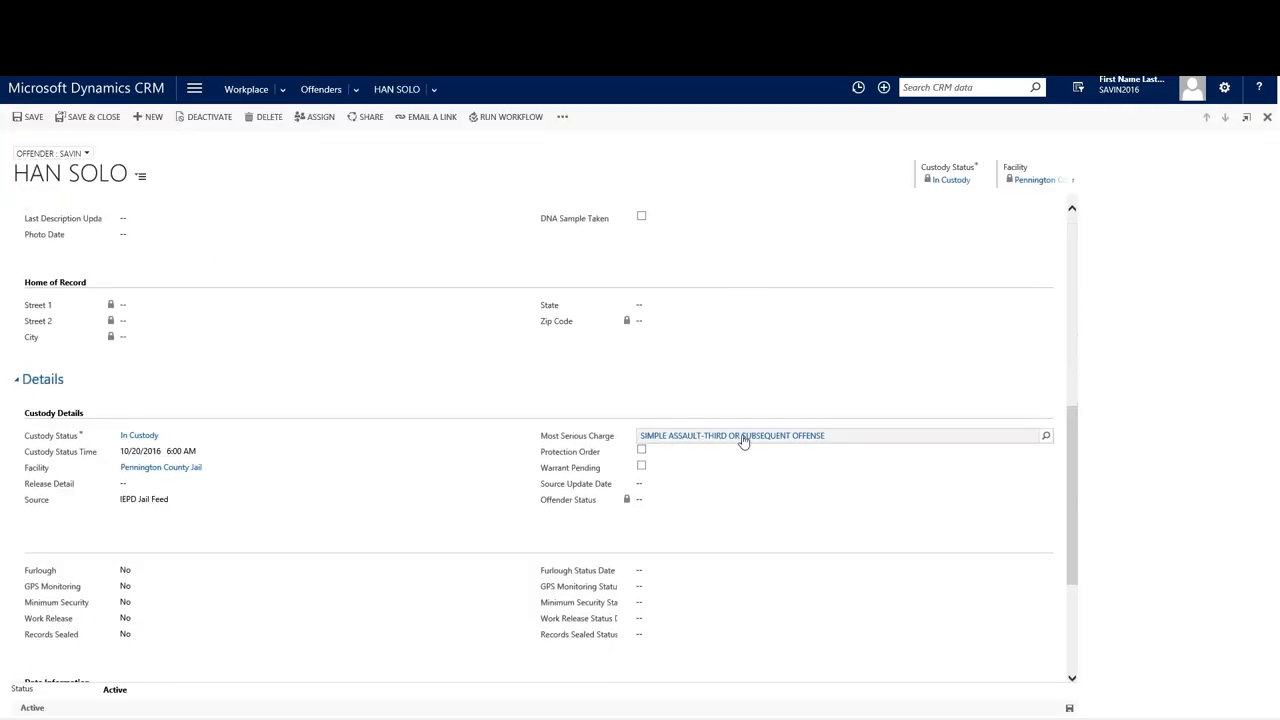
pyautogui.scroll(5, 744, 441)
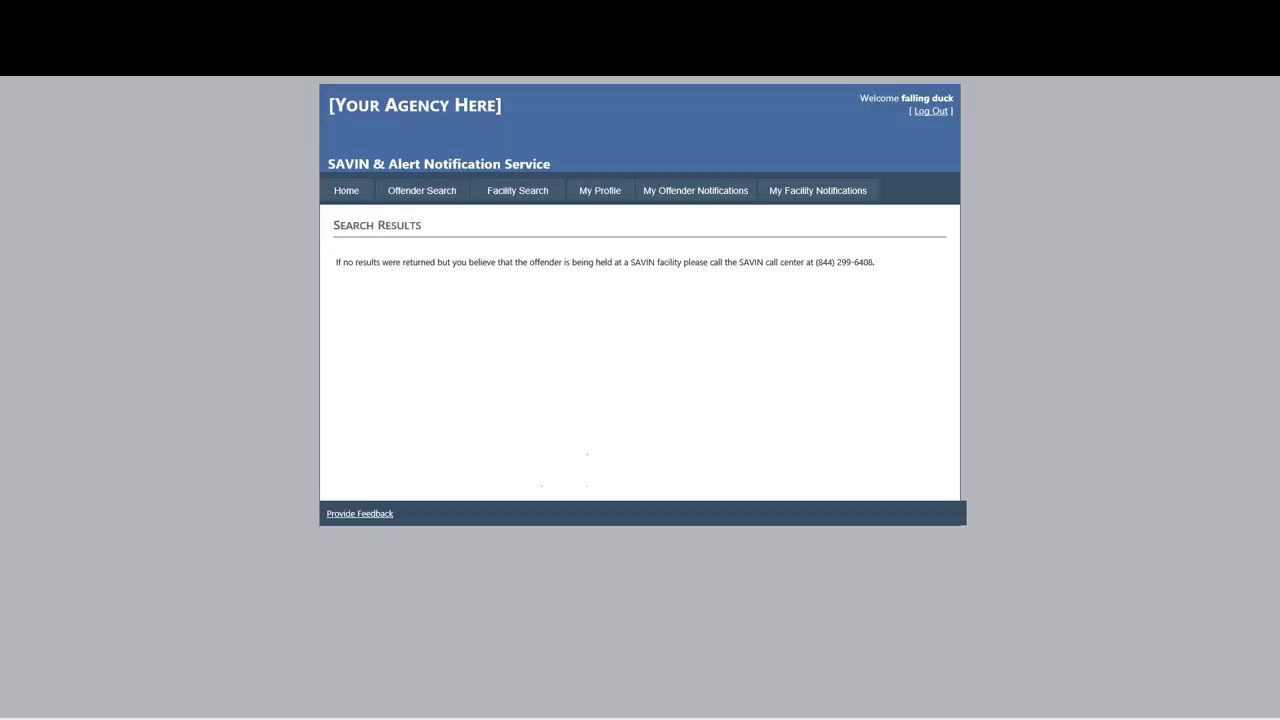
# Search for the supervised offender by first and last name.
pyautogui.click(420, 200)
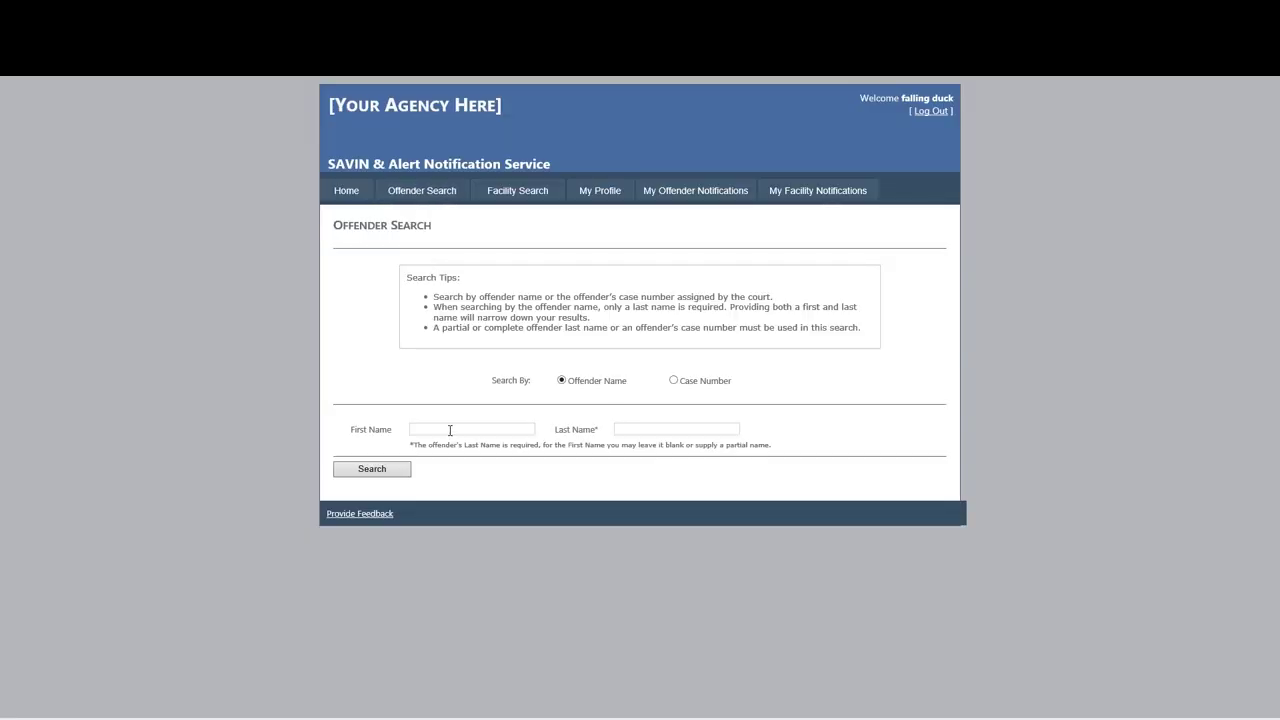
pyautogui.write('th')
pyautogui.press('Tab')
pyautogui.write('cass')
pyautogui.press('Return')
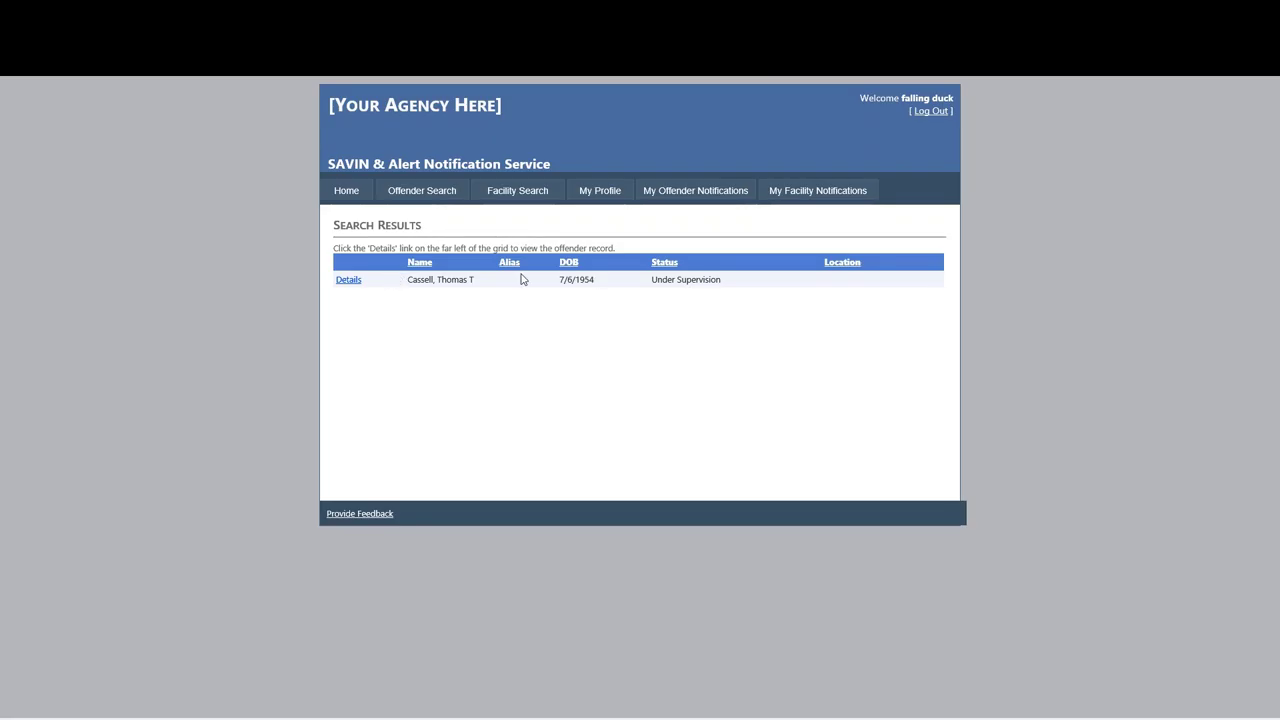
# Open the found offender's details and register for their notifications.
pyautogui.click(354, 281)
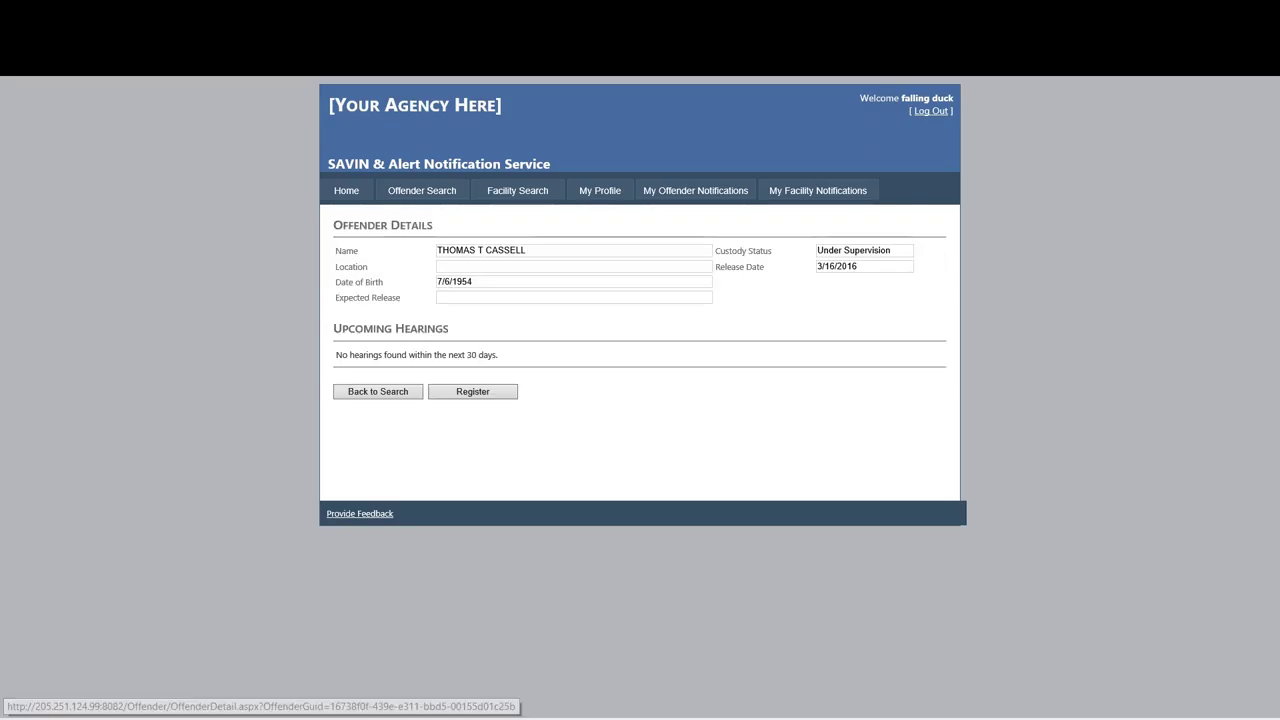
pyautogui.click(449, 392)
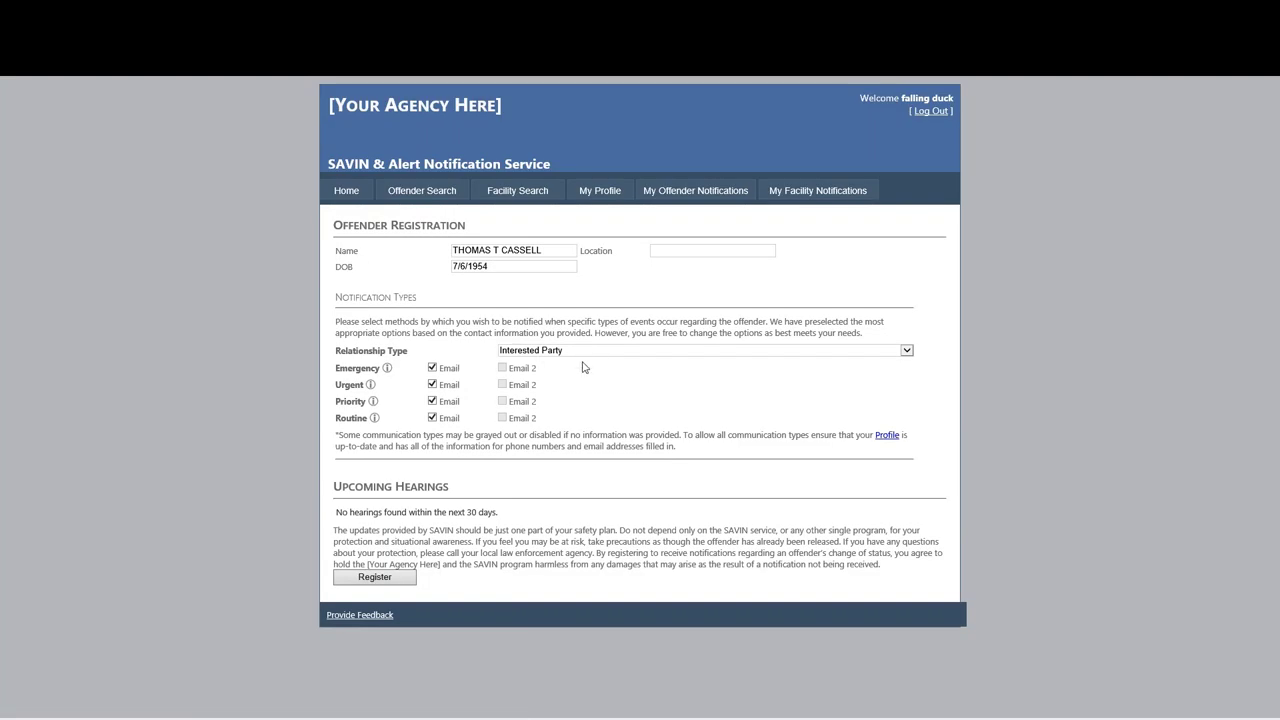
pyautogui.click(378, 580)
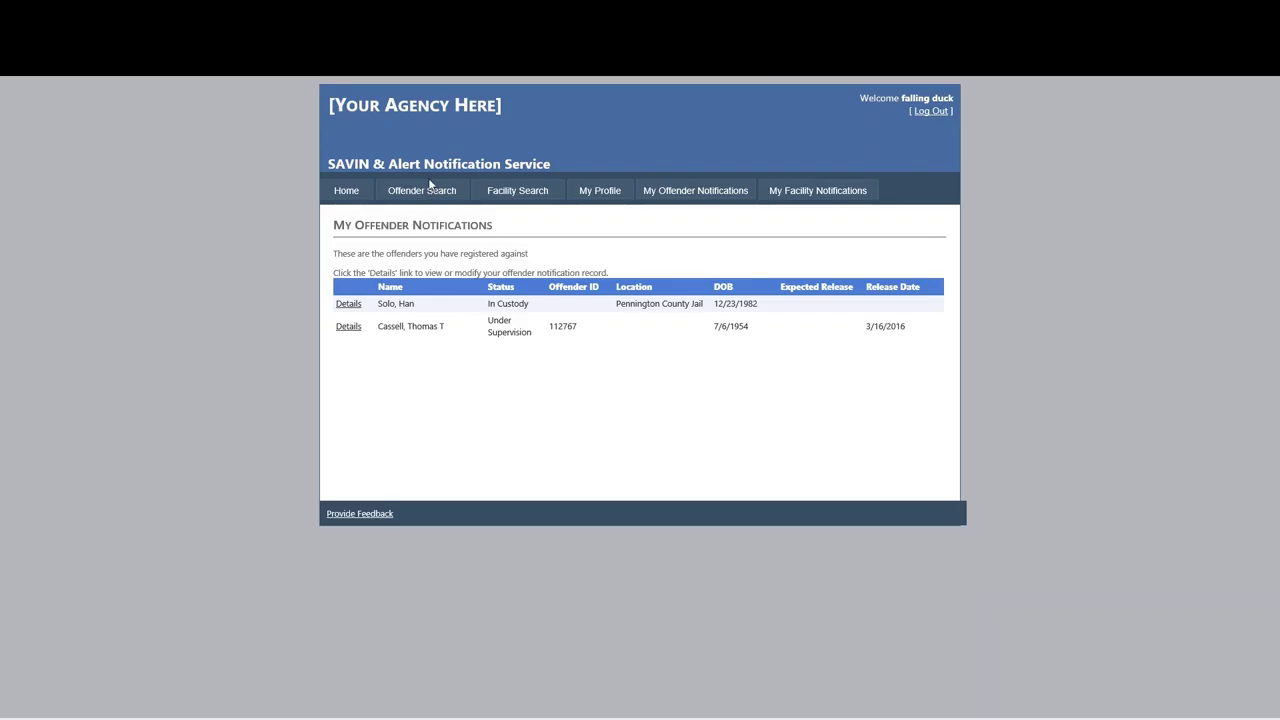
# Log out of the victim account and sign in with the saved administration account.
pyautogui.click(925, 115)
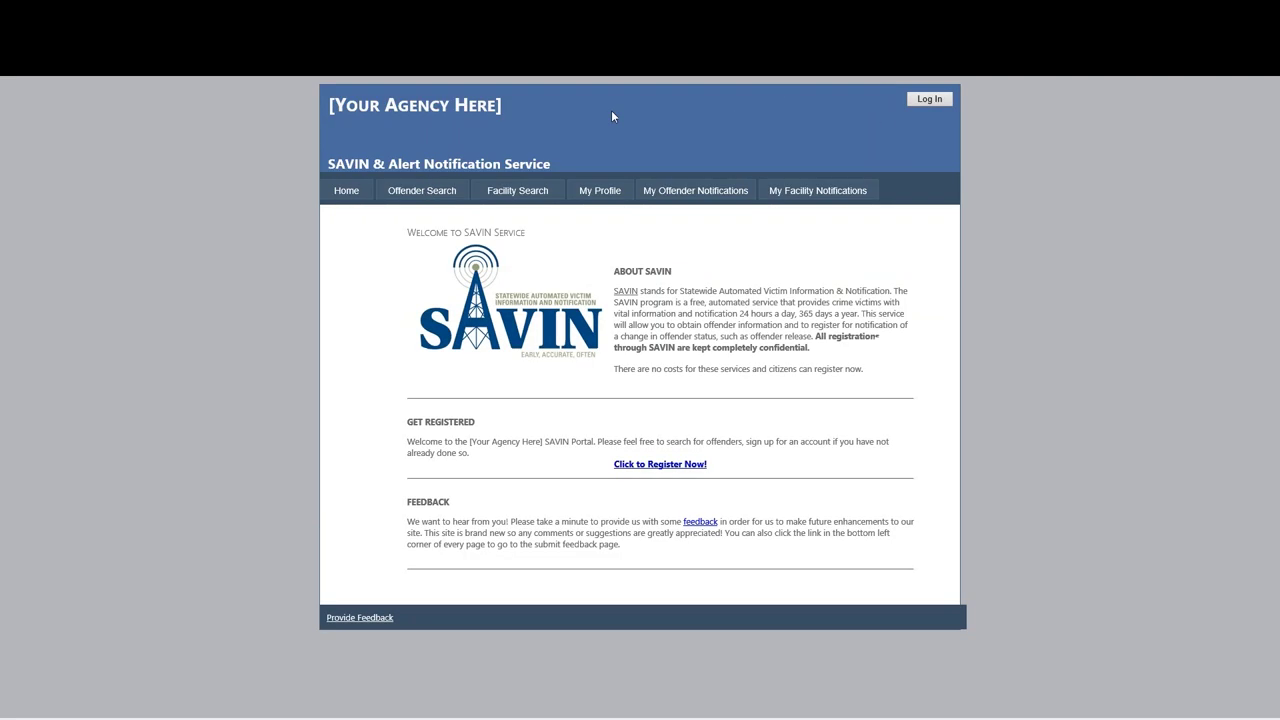
pyautogui.click(928, 99)
pyautogui.click(542, 401)
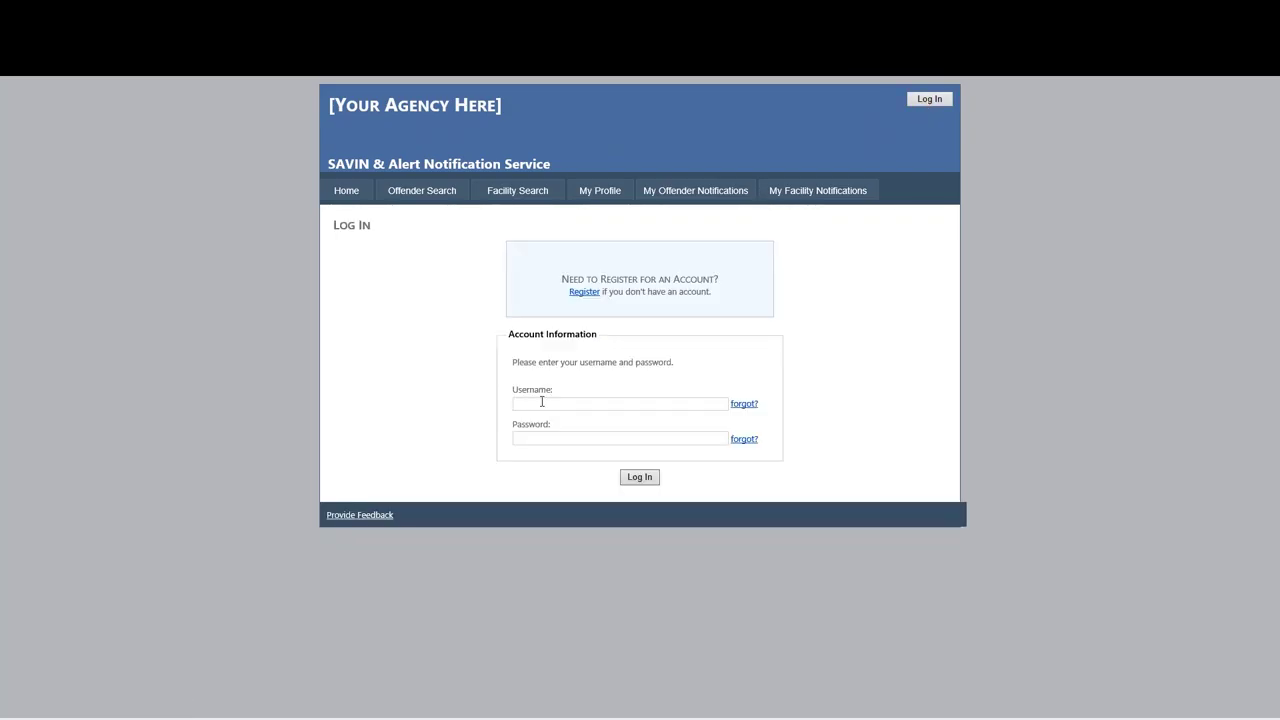
pyautogui.write('craz')
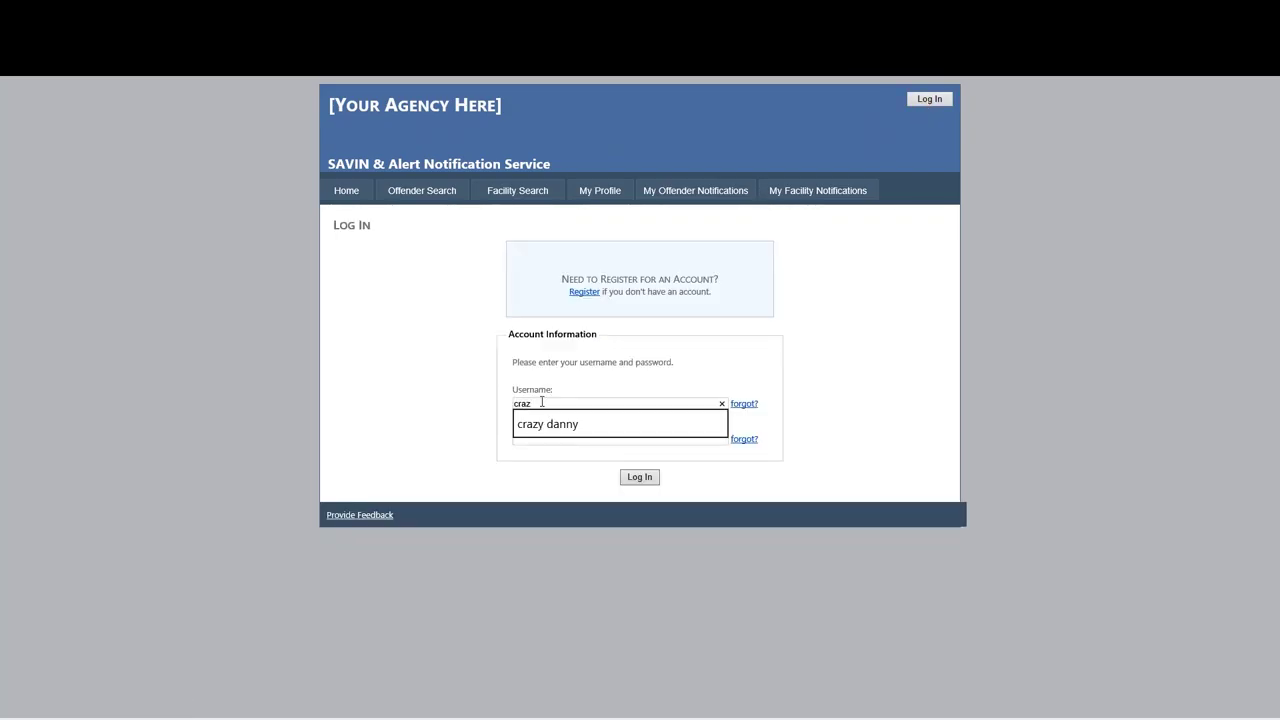
pyautogui.press('Return')
pyautogui.click(542, 429)
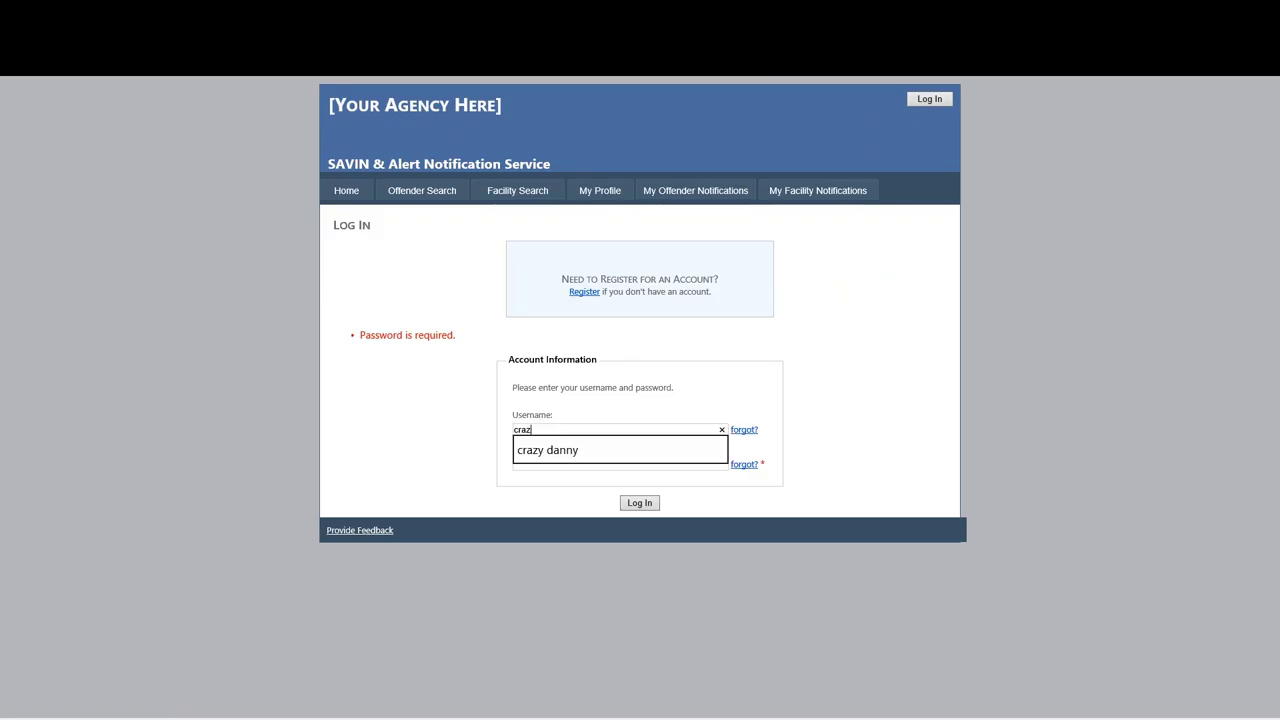
pyautogui.press('Return')
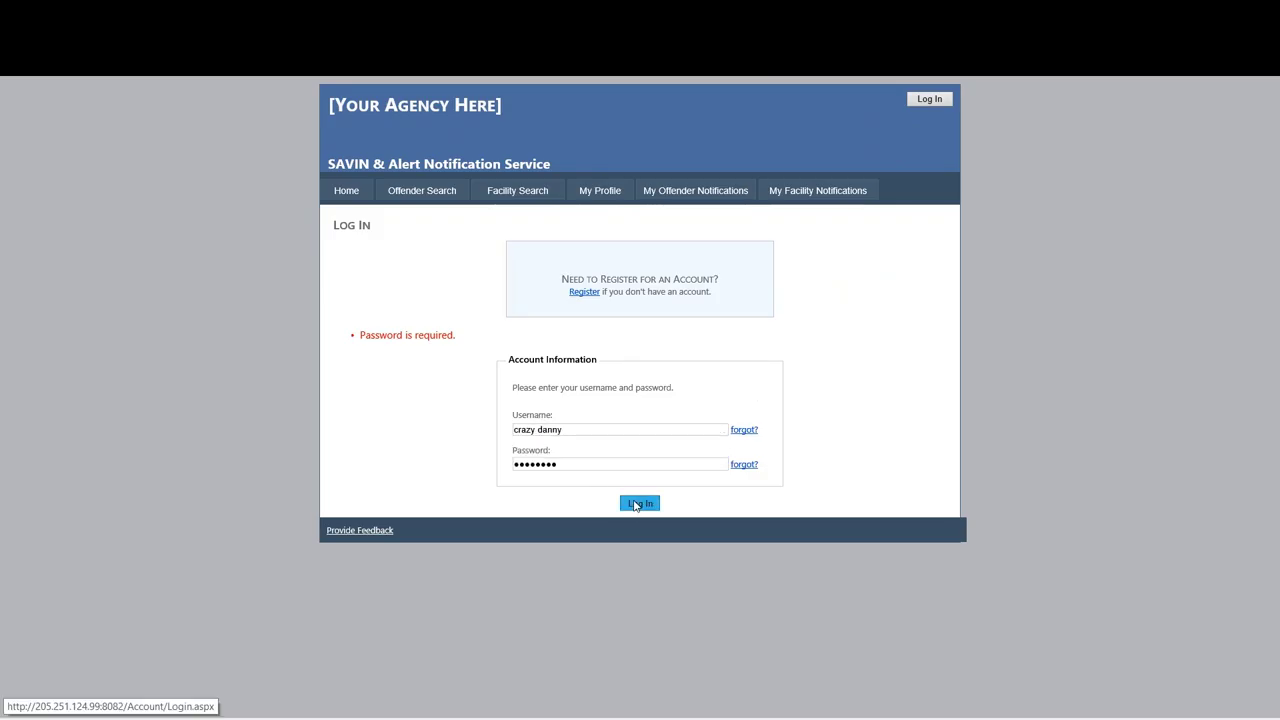
pyautogui.click(635, 504)
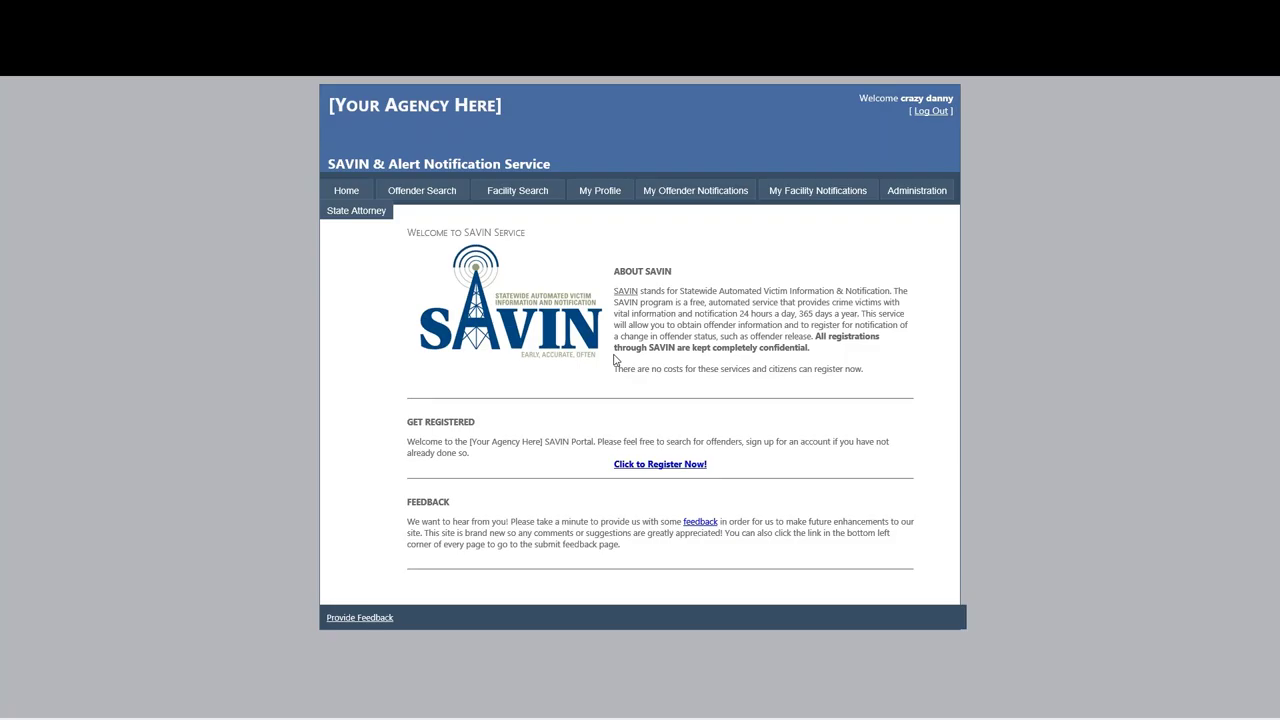
# Review the county subscription and allowed agencies without saving, then enter the State Attorney portal.
pyautogui.click(601, 192)
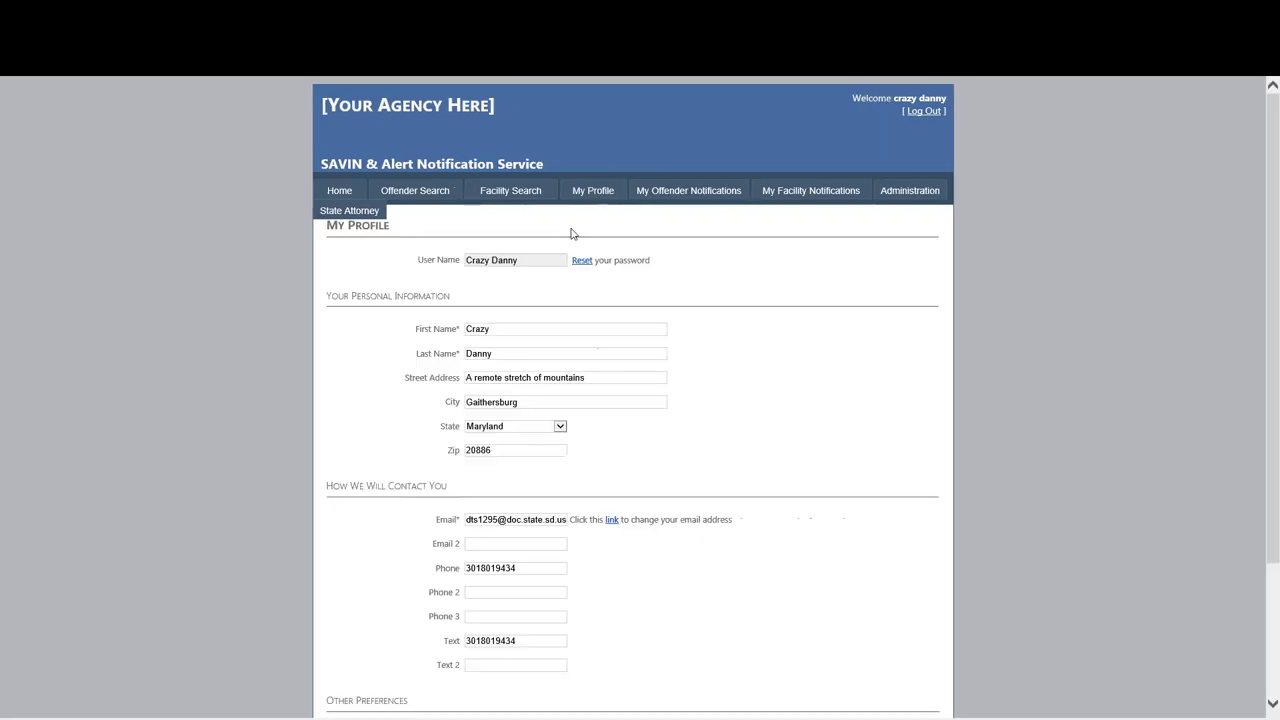
pyautogui.scroll(-3, 537, 274)
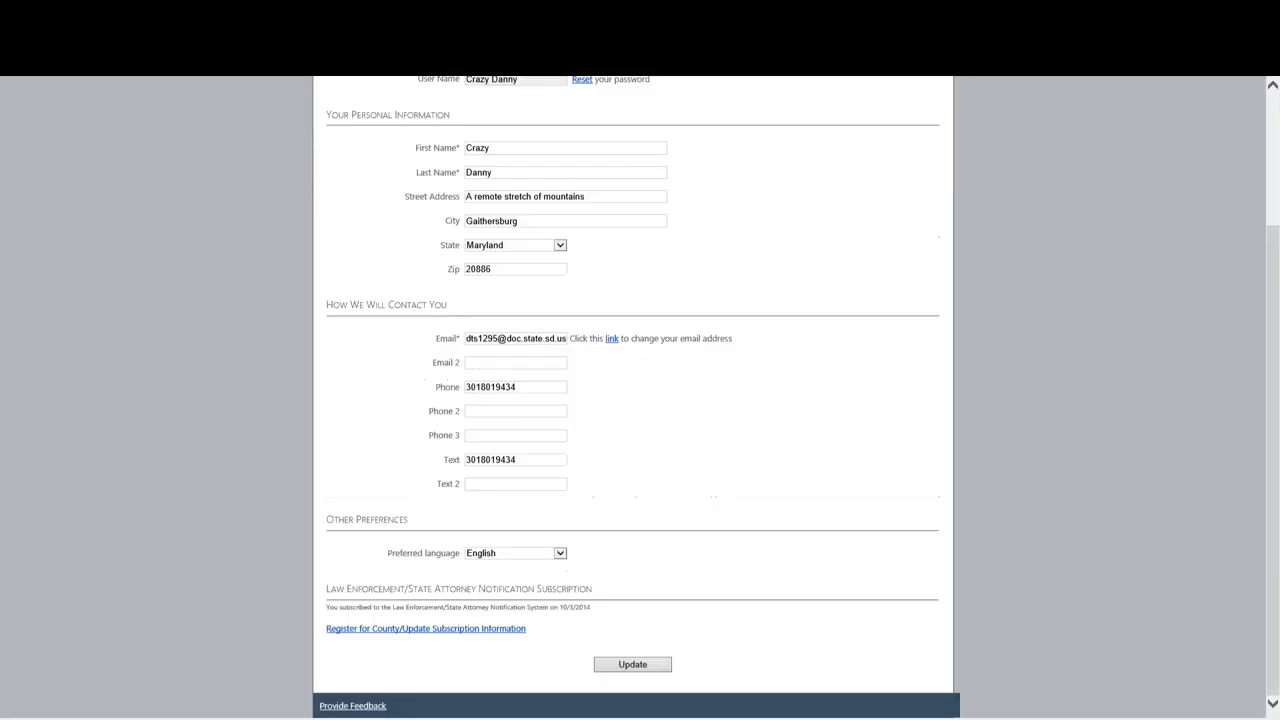
pyautogui.click(374, 630)
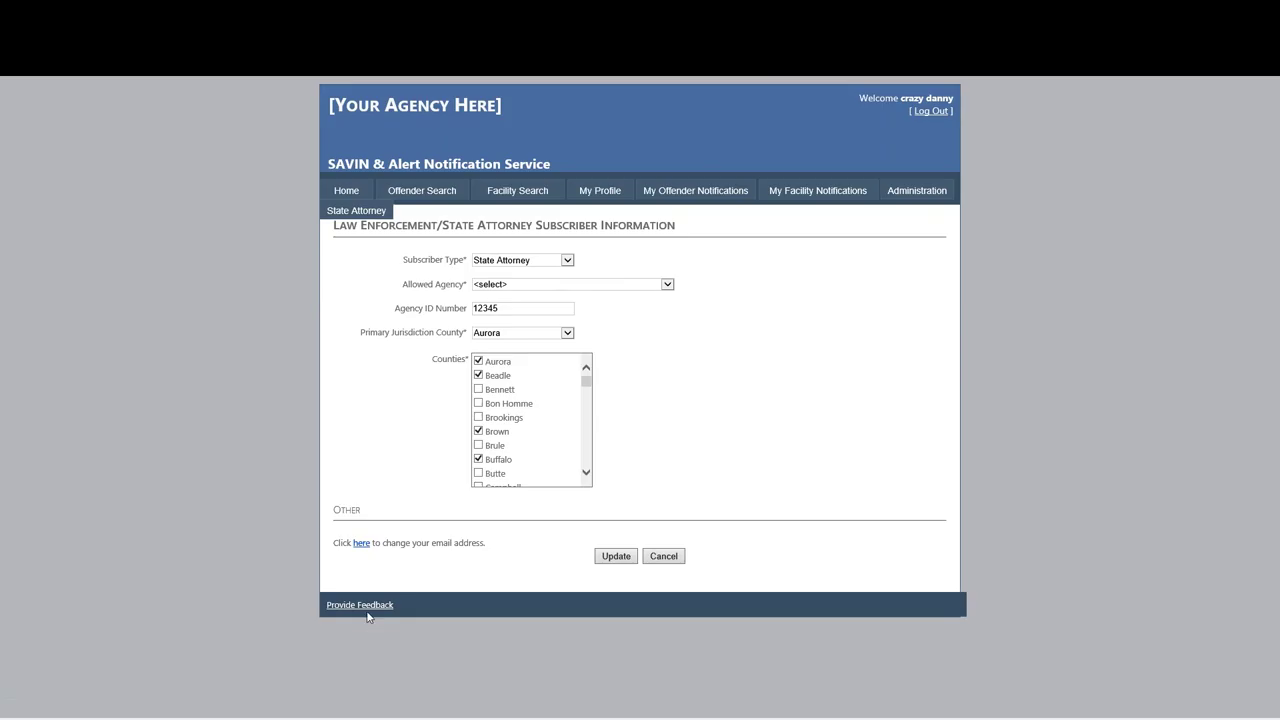
pyautogui.click(657, 286)
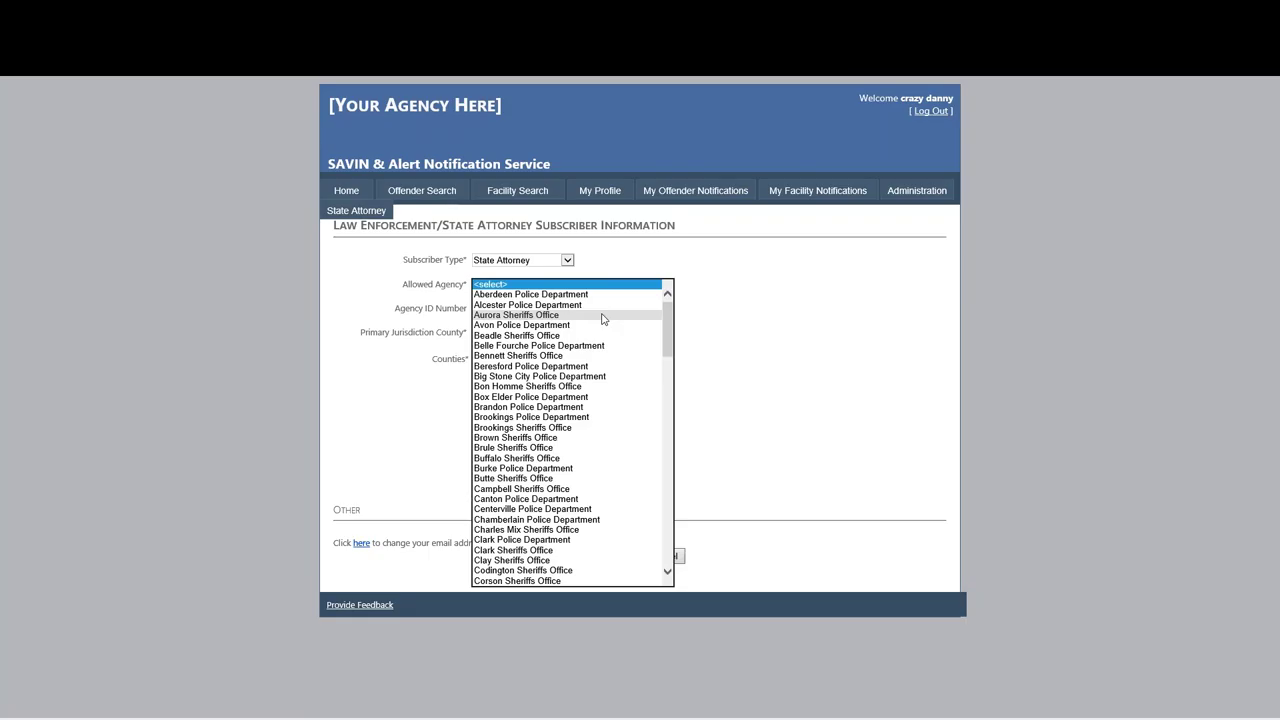
pyautogui.click(668, 265)
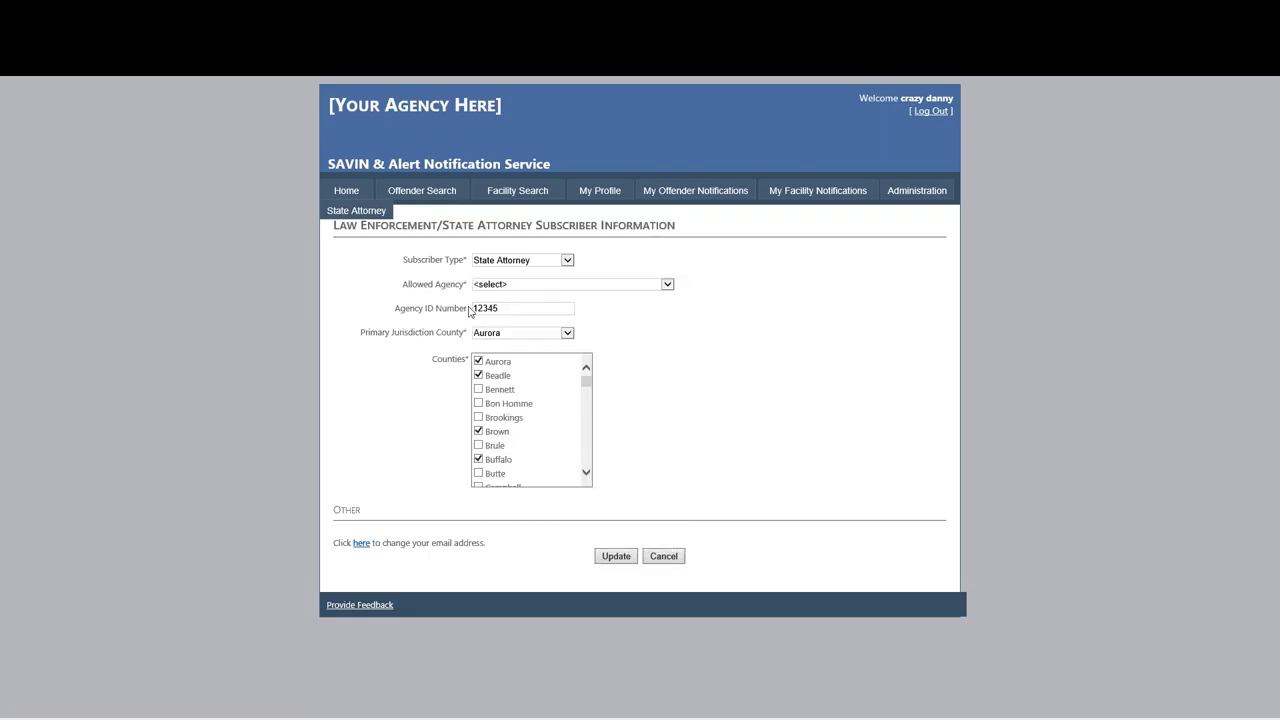
pyautogui.click(677, 562)
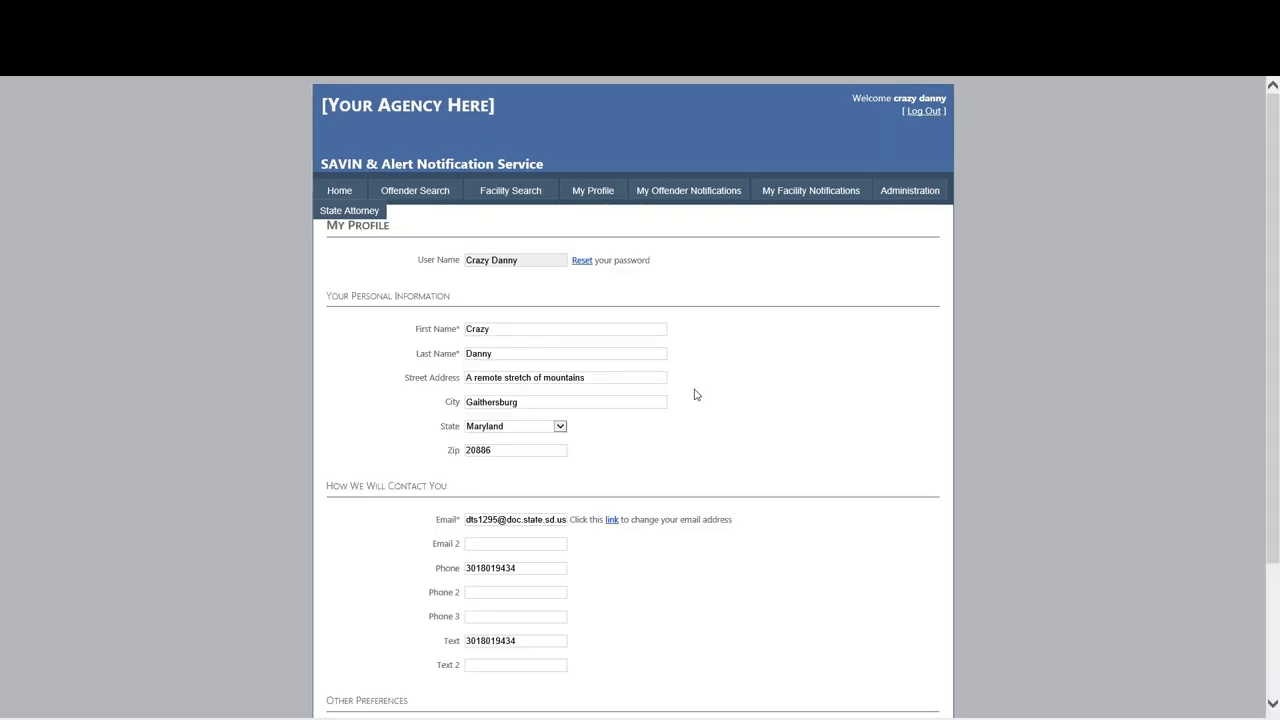
pyautogui.click(350, 210)
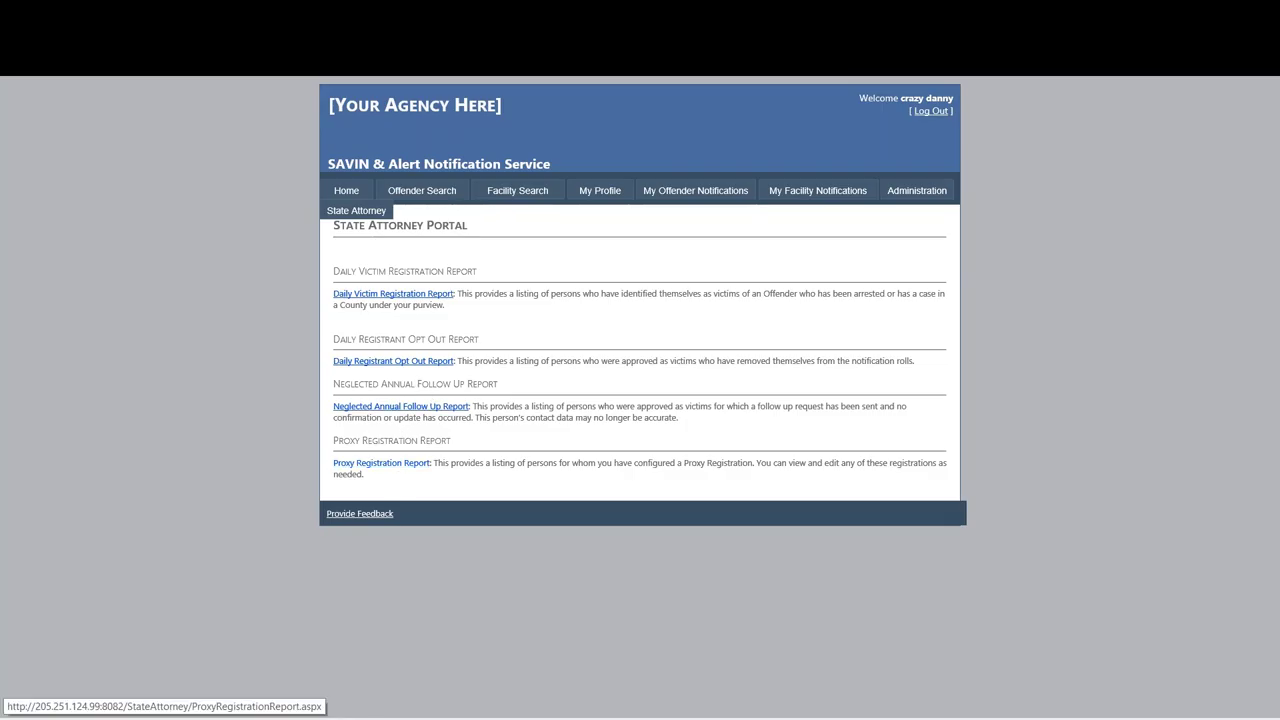
# Search for the in-custody offender by first and last name.
pyautogui.click(438, 193)
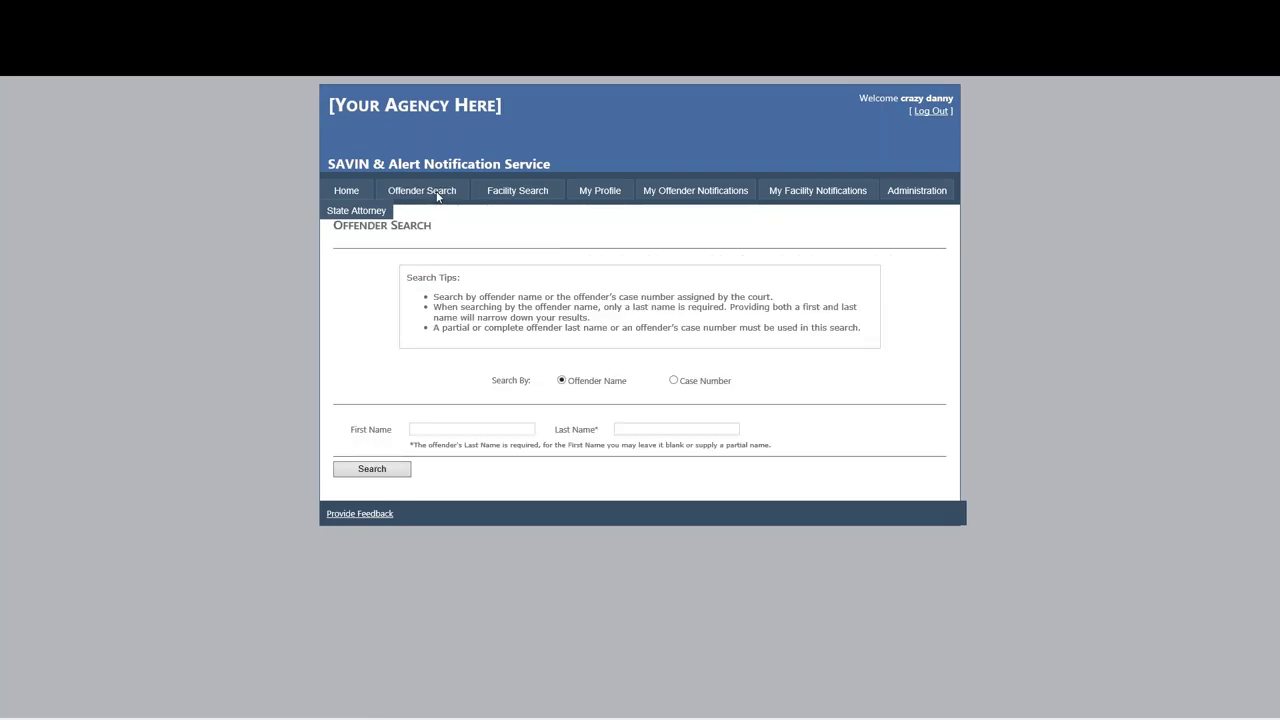
pyautogui.click(459, 429)
pyautogui.write('hand')
pyautogui.press('BackSpace')
pyautogui.press('Tab')
pyautogui.write('sol')
pyautogui.click(350, 466)
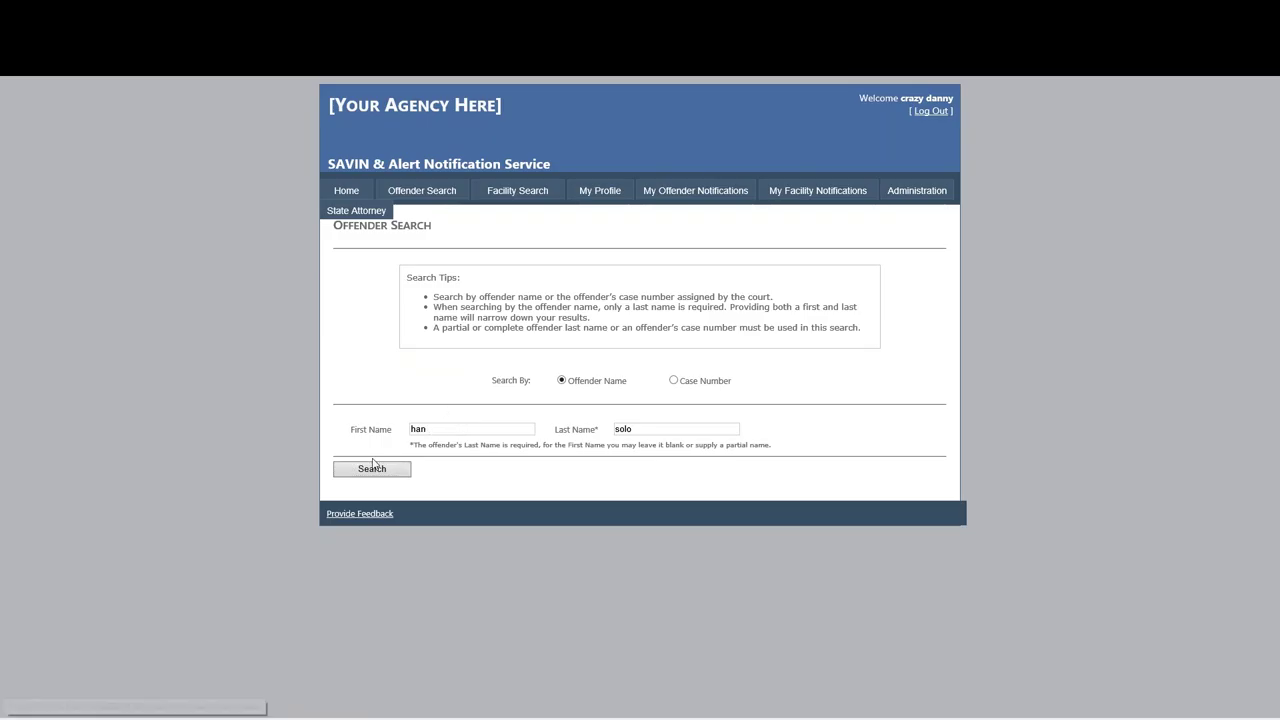
pyautogui.click(376, 468)
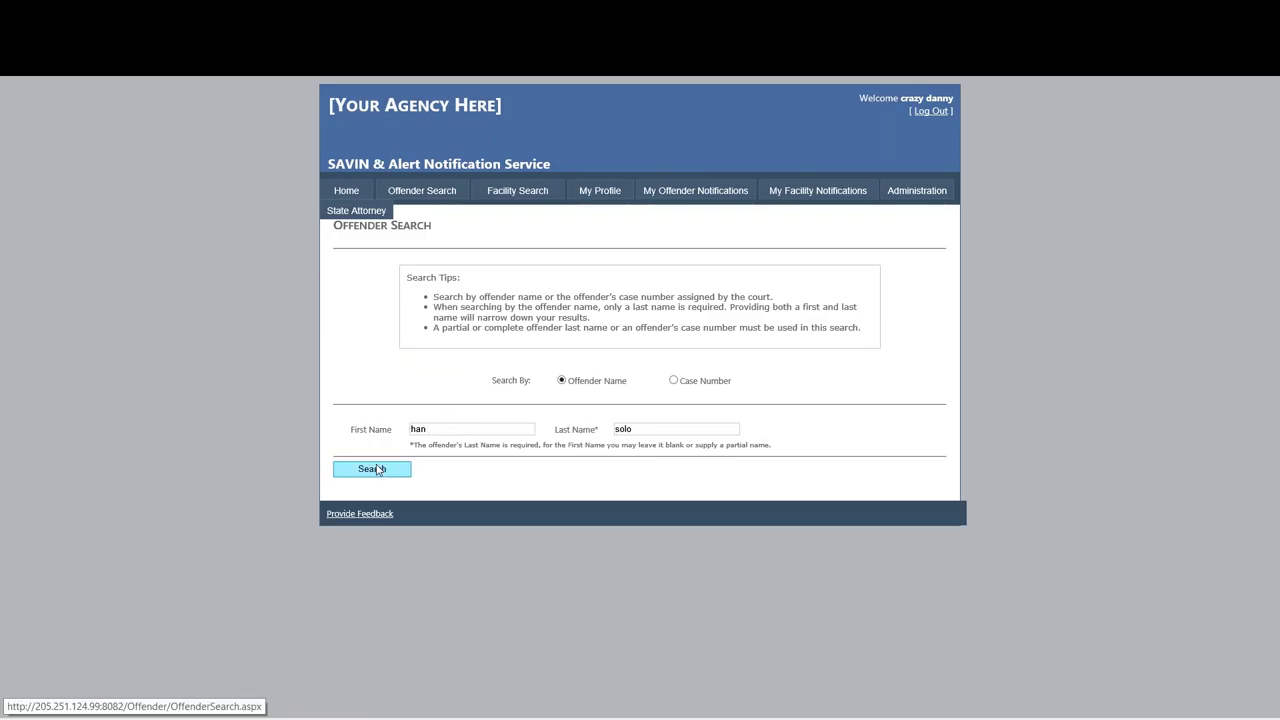
# Redo the name search with corrected names and open the offender's details.
pyautogui.click(429, 199)
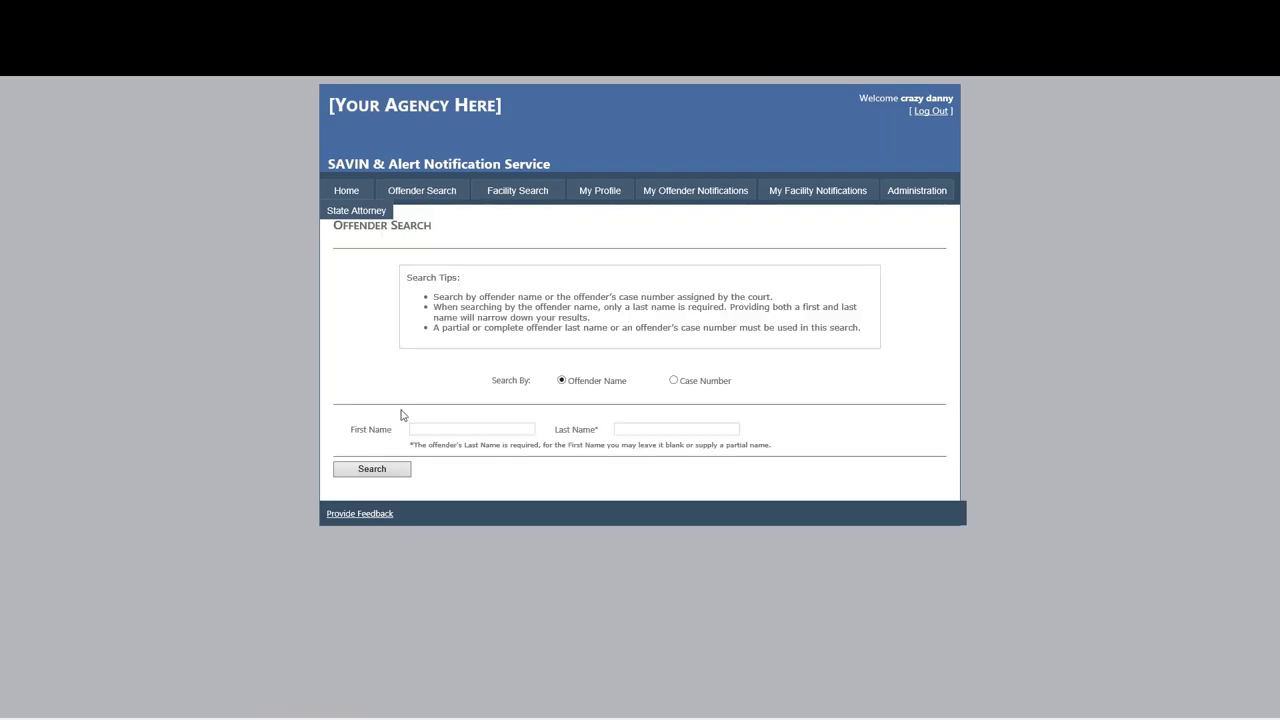
pyautogui.click(440, 426)
pyautogui.write('han')
pyautogui.press('Tab')
pyautogui.write('sol')
pyautogui.click(389, 470)
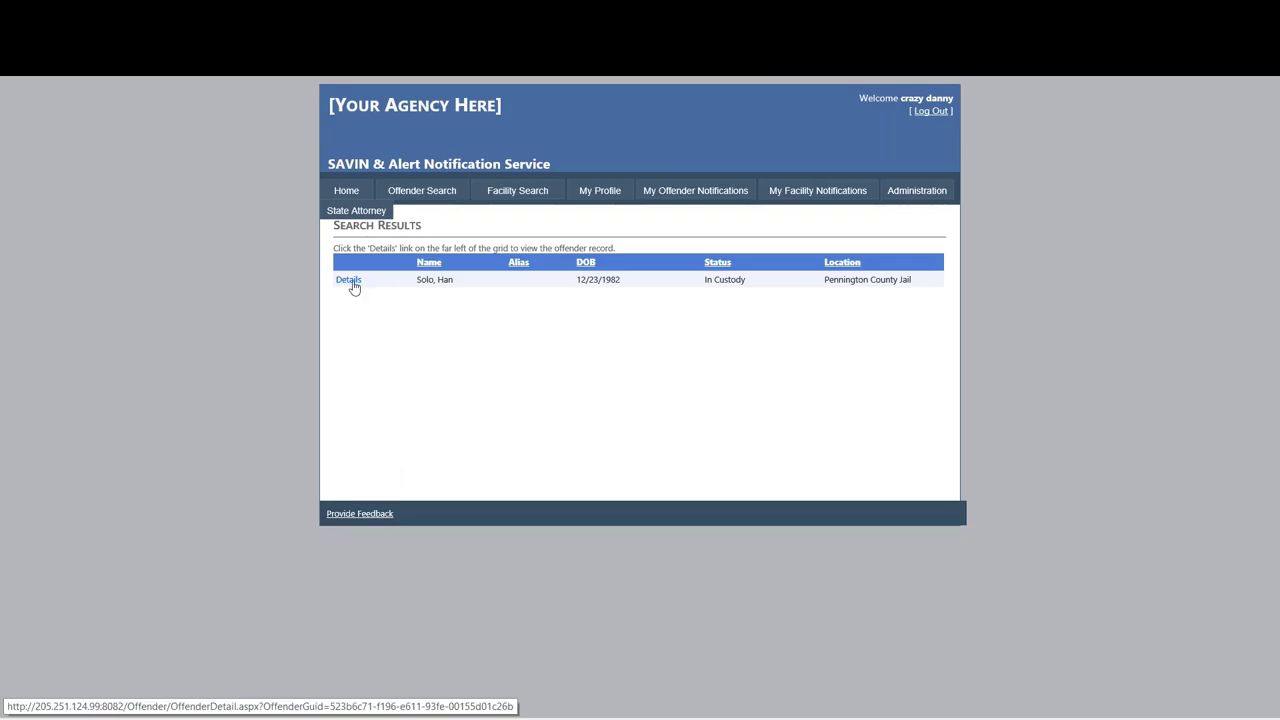
pyautogui.click(349, 280)
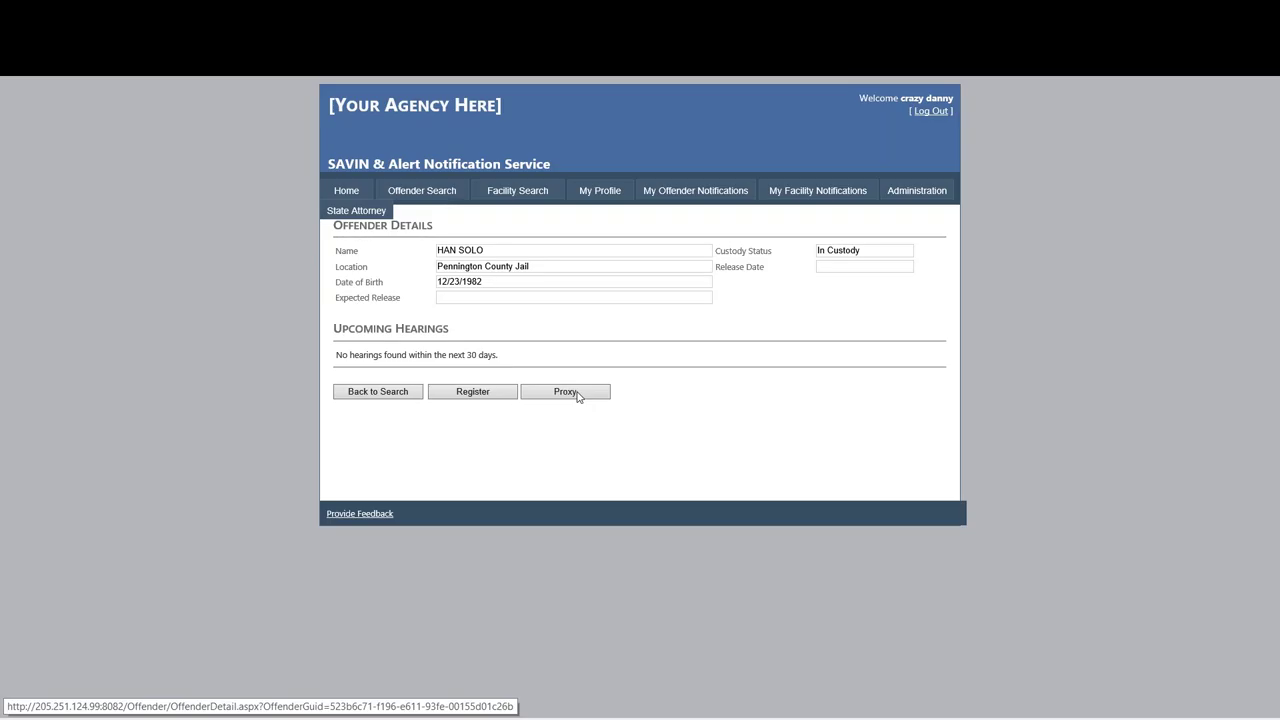
# Start a proxy registration for this offender, choosing Add New Registrant.
pyautogui.click(577, 396)
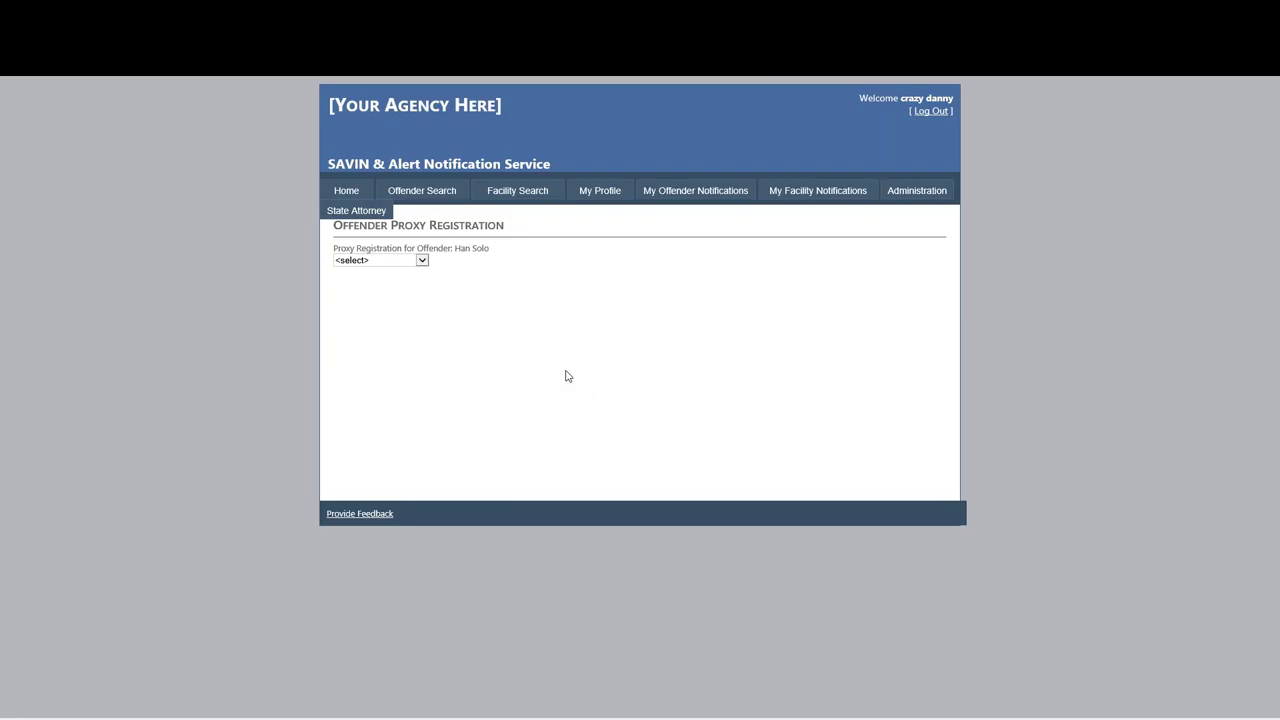
pyautogui.click(423, 260)
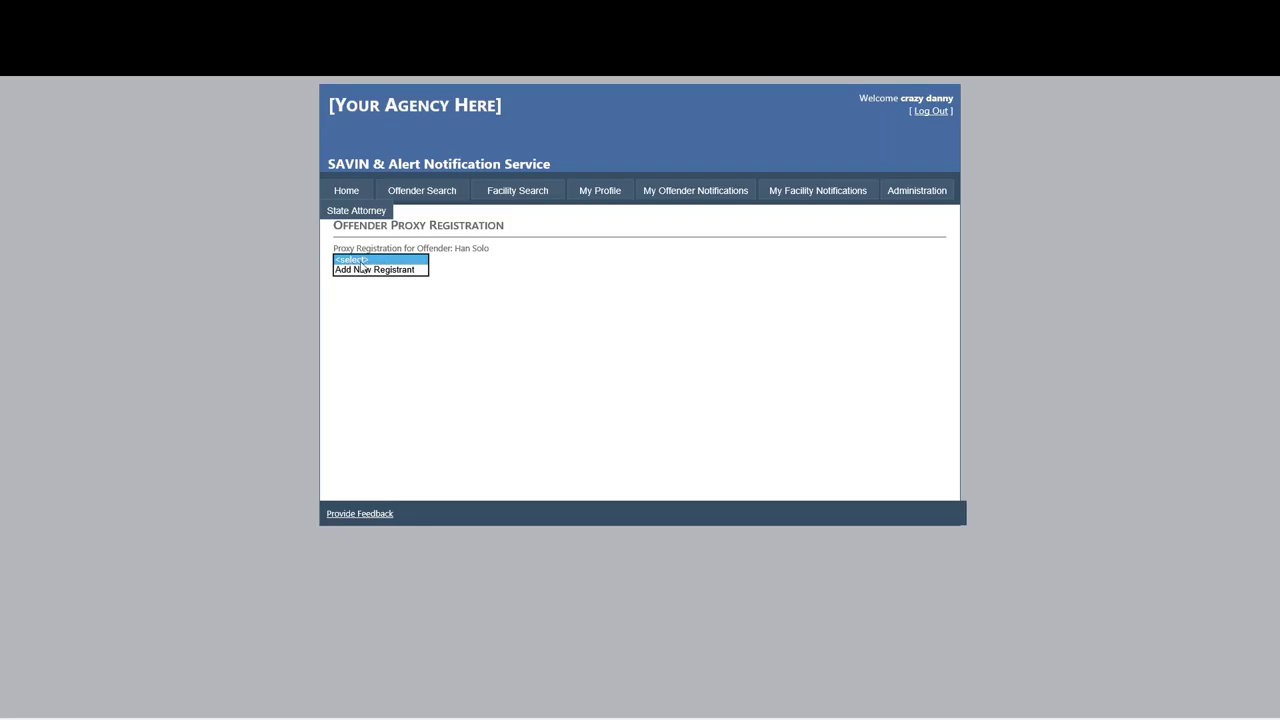
pyautogui.click(385, 270)
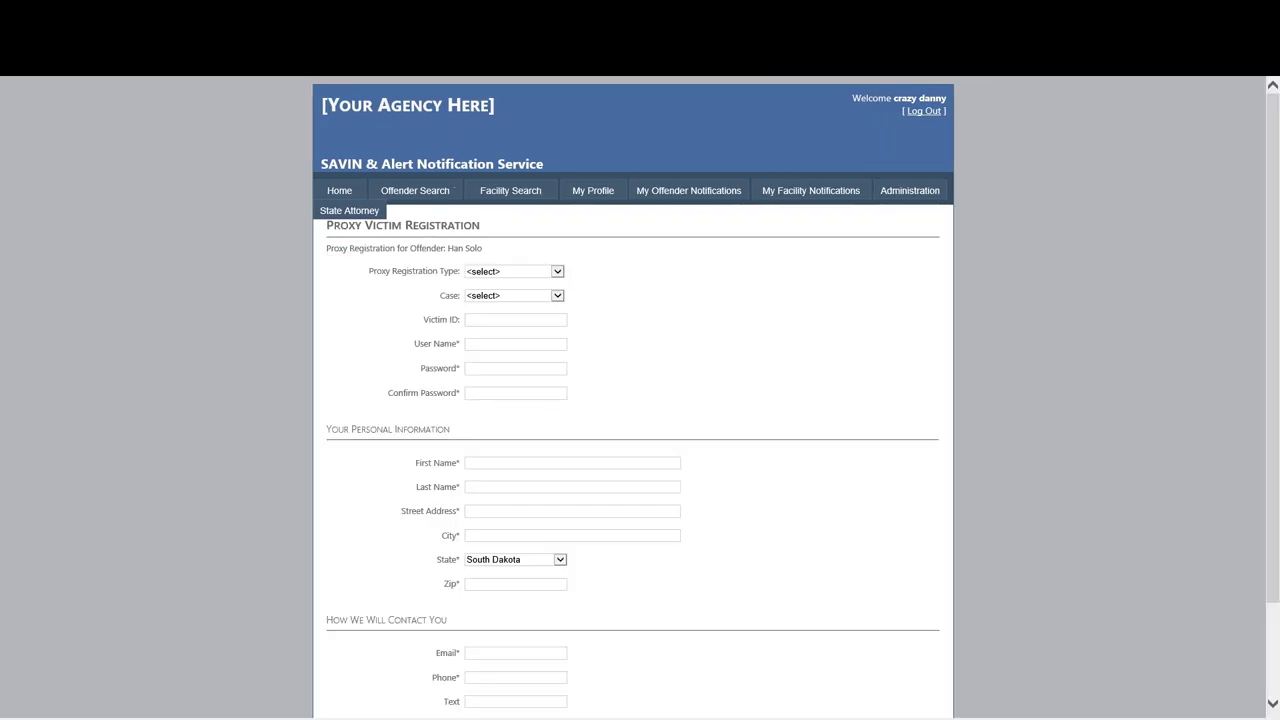
# Try the General, Temporary and Full proxy registration types, leaving Full selected.
pyautogui.click(557, 272)
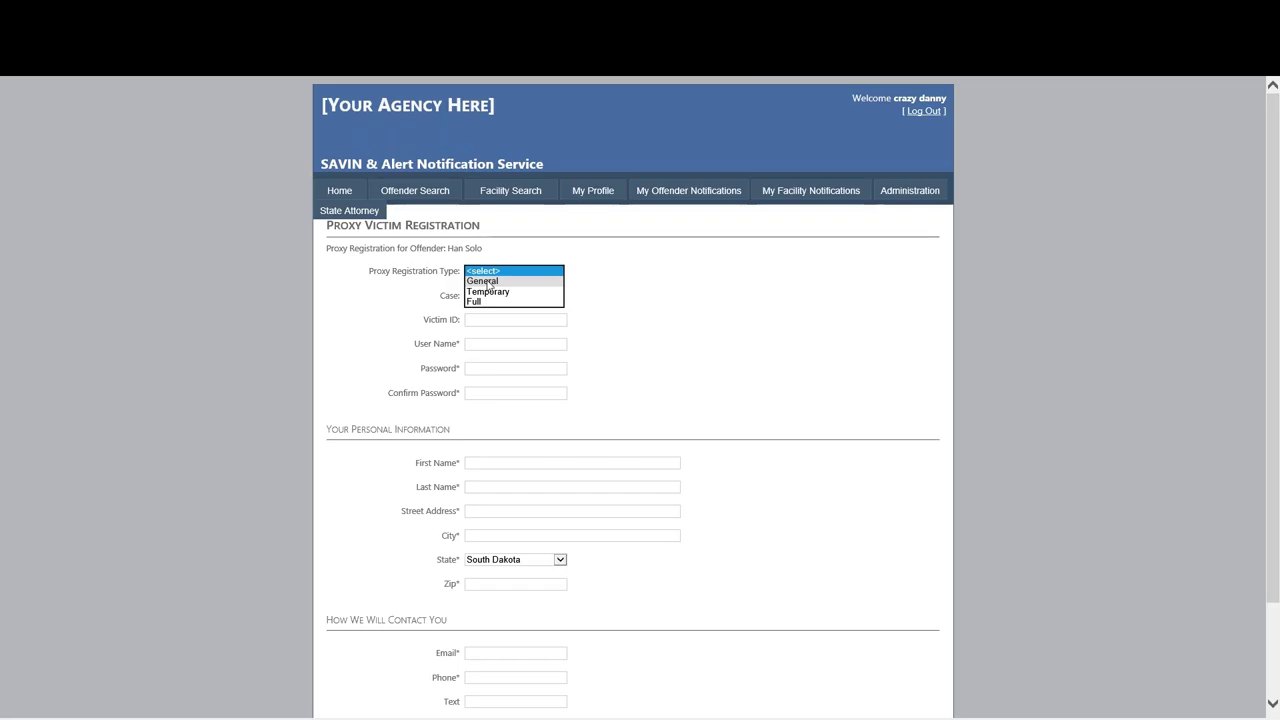
pyautogui.click(489, 283)
pyautogui.click(492, 284)
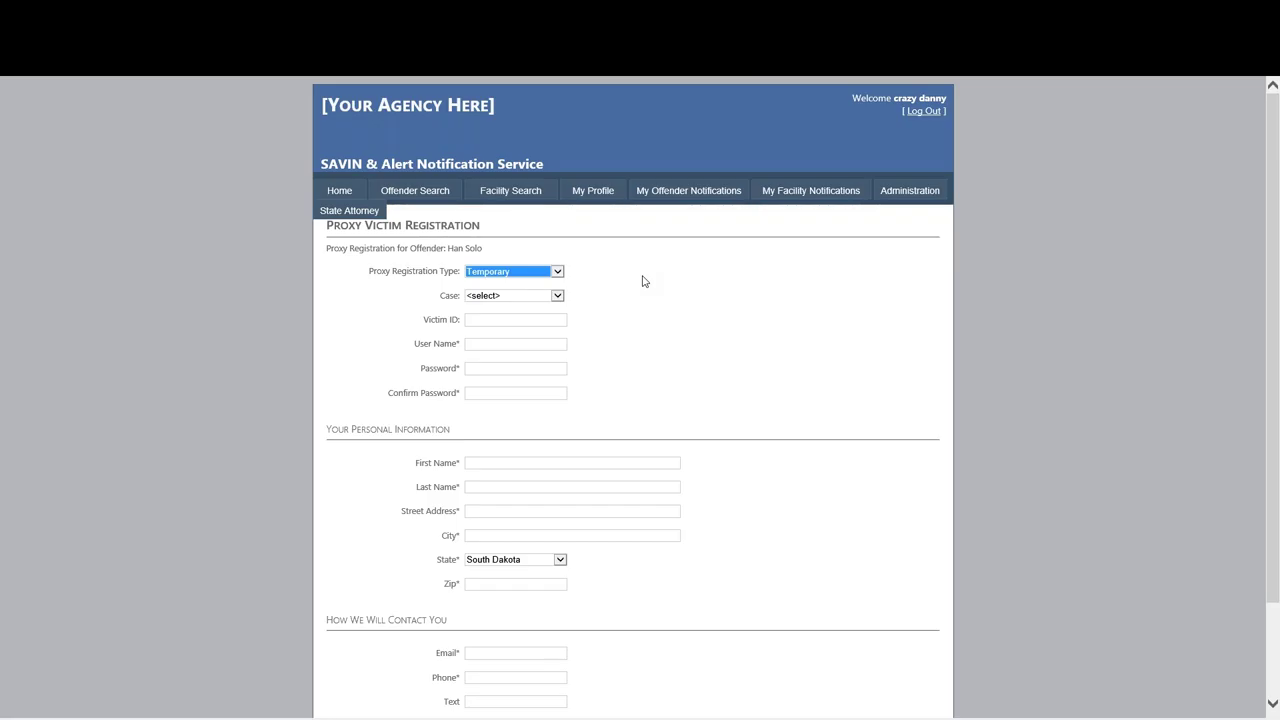
pyautogui.click(557, 272)
pyautogui.click(531, 282)
# Link the offender's case, then cancel the proxy registration.
pyautogui.click(557, 296)
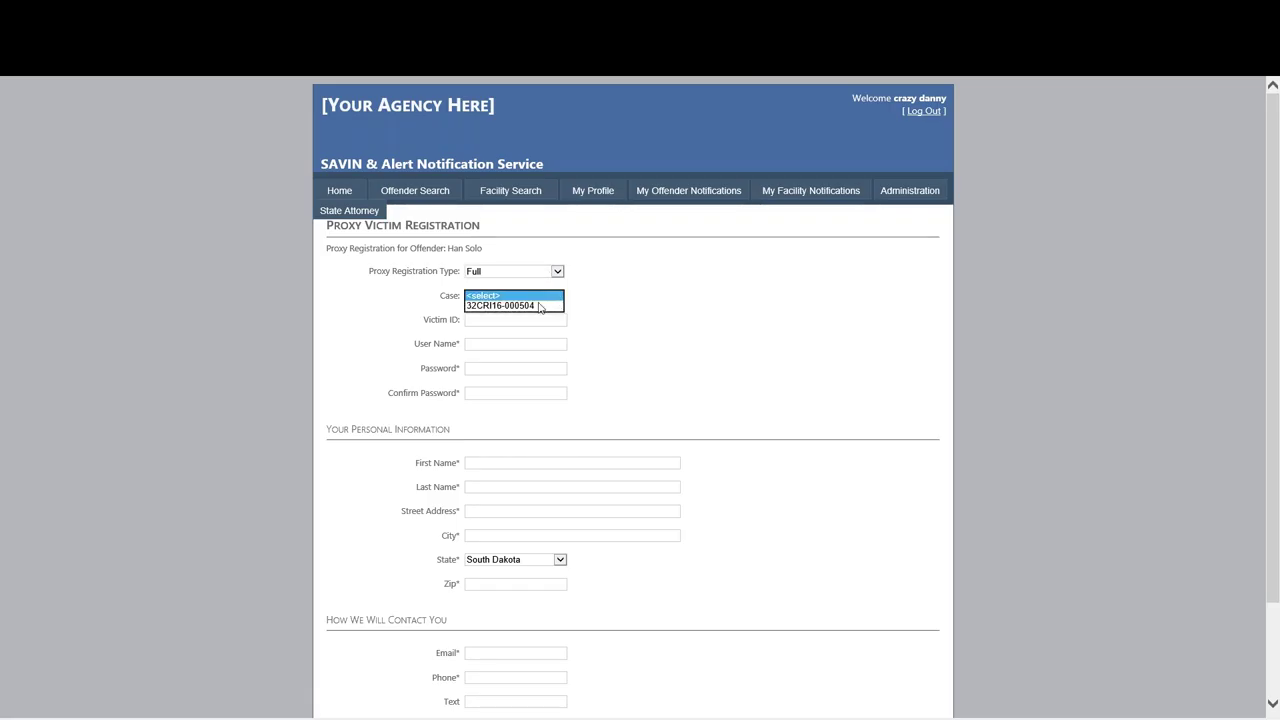
pyautogui.click(540, 306)
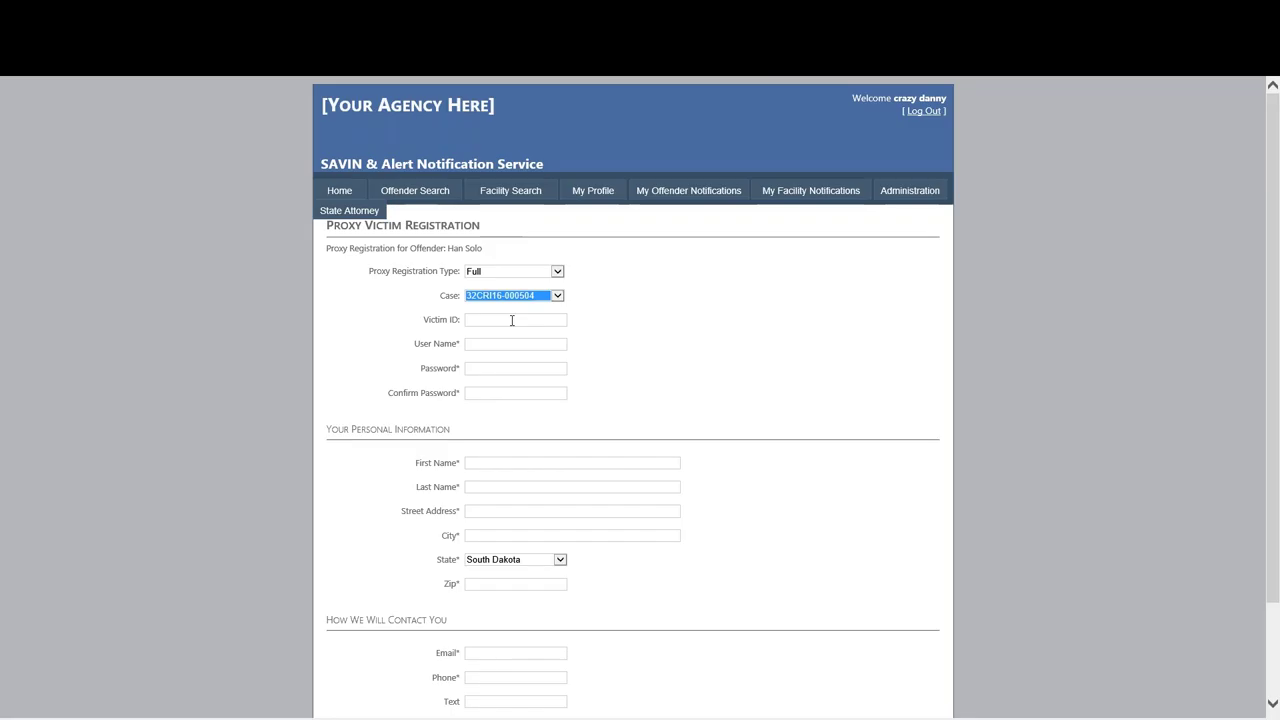
pyautogui.click(512, 320)
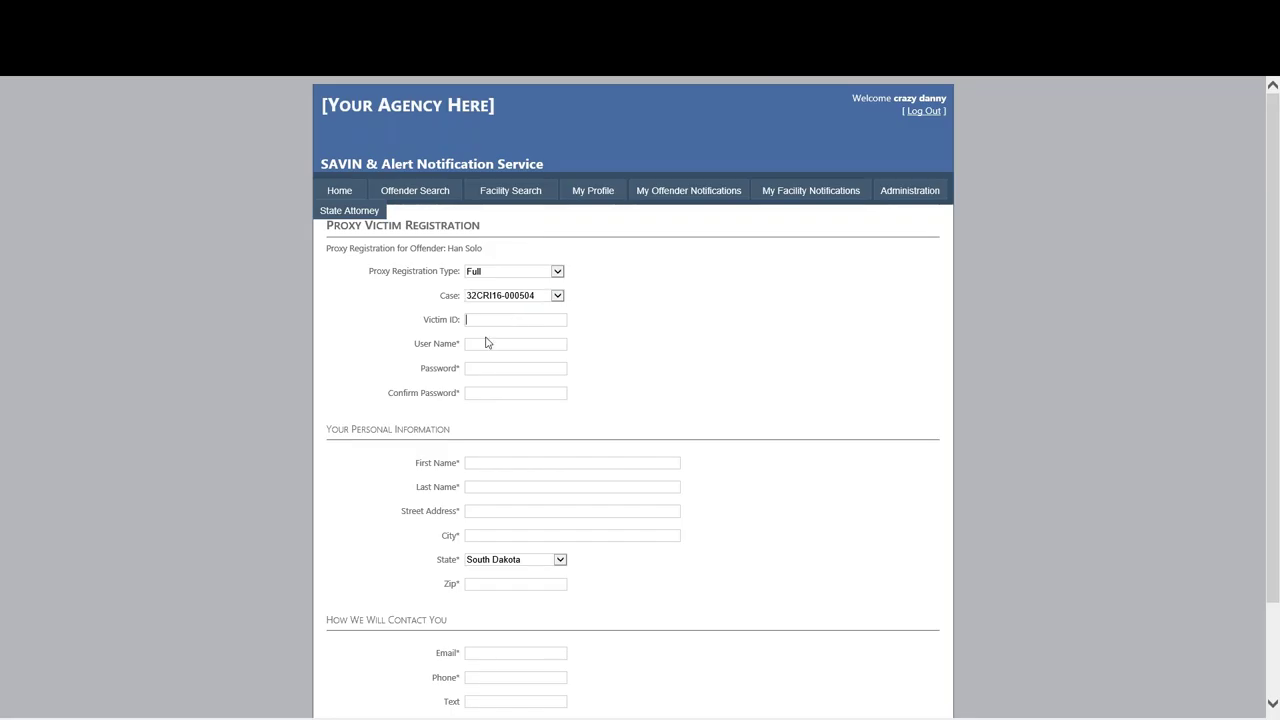
pyautogui.scroll(-1, 486, 341)
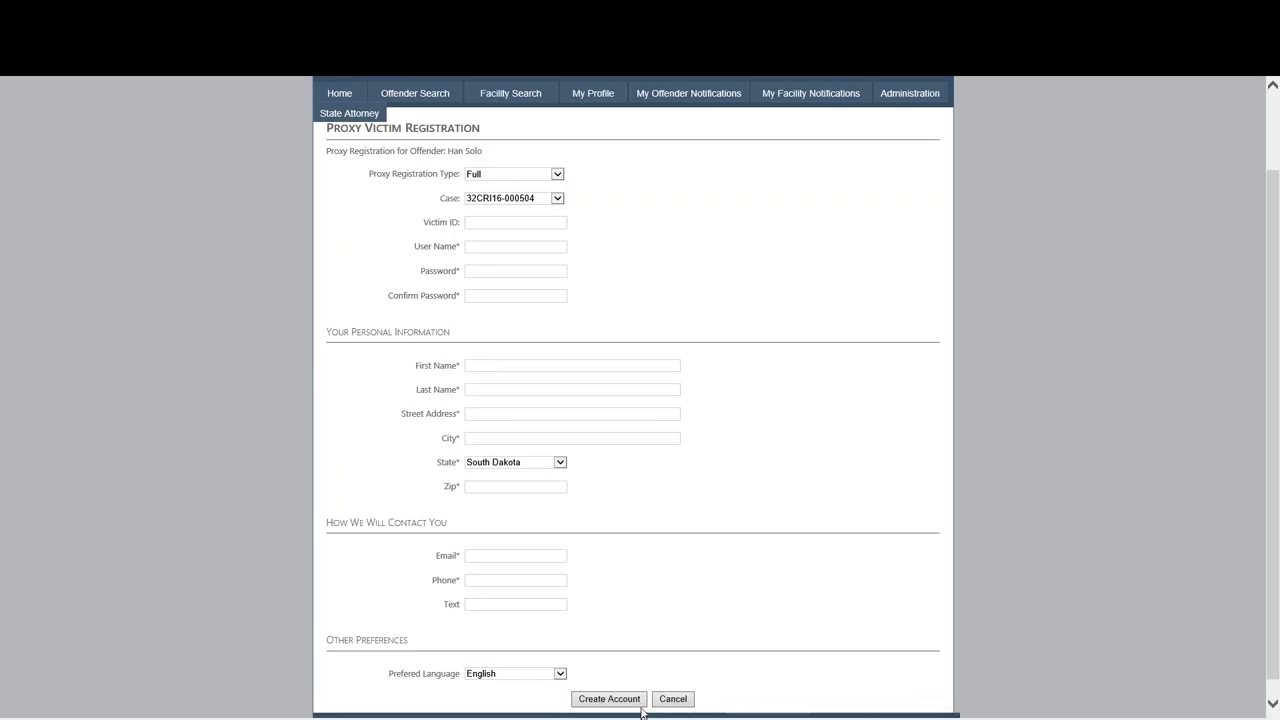
pyautogui.click(673, 700)
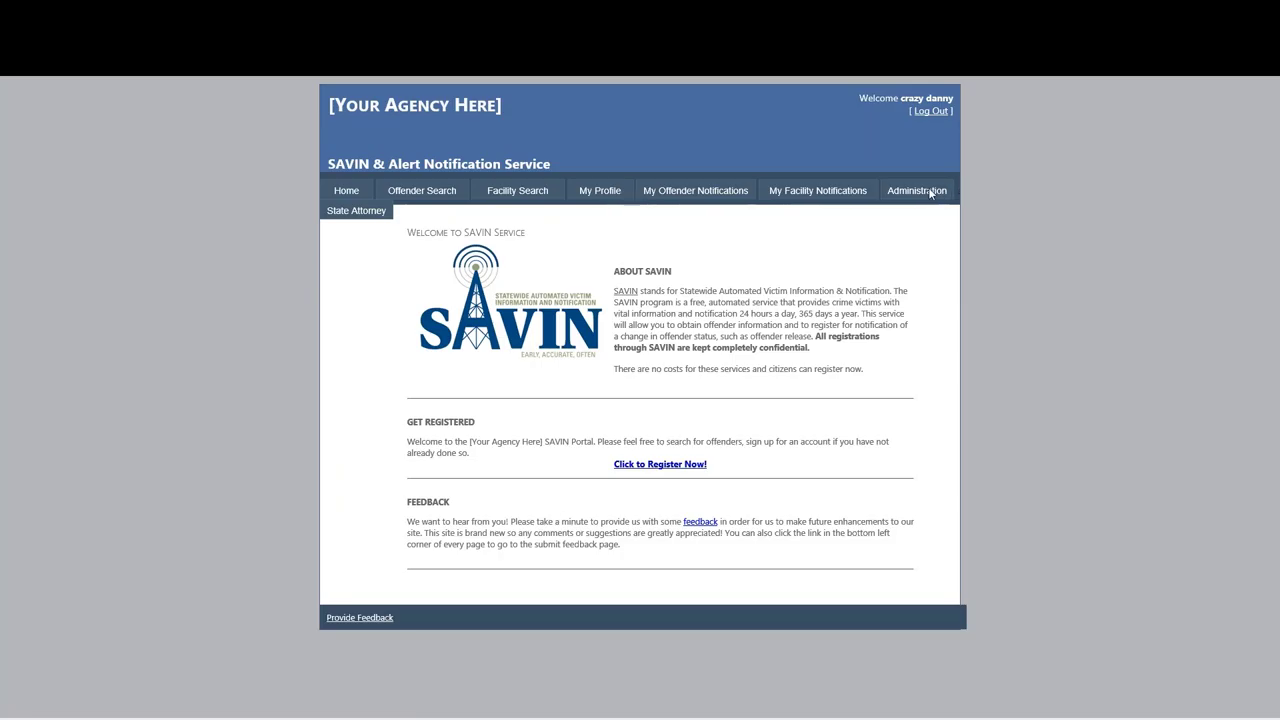
# Log out of the State Attorney account and sign in as the Law Enforcement user.
pyautogui.click(927, 112)
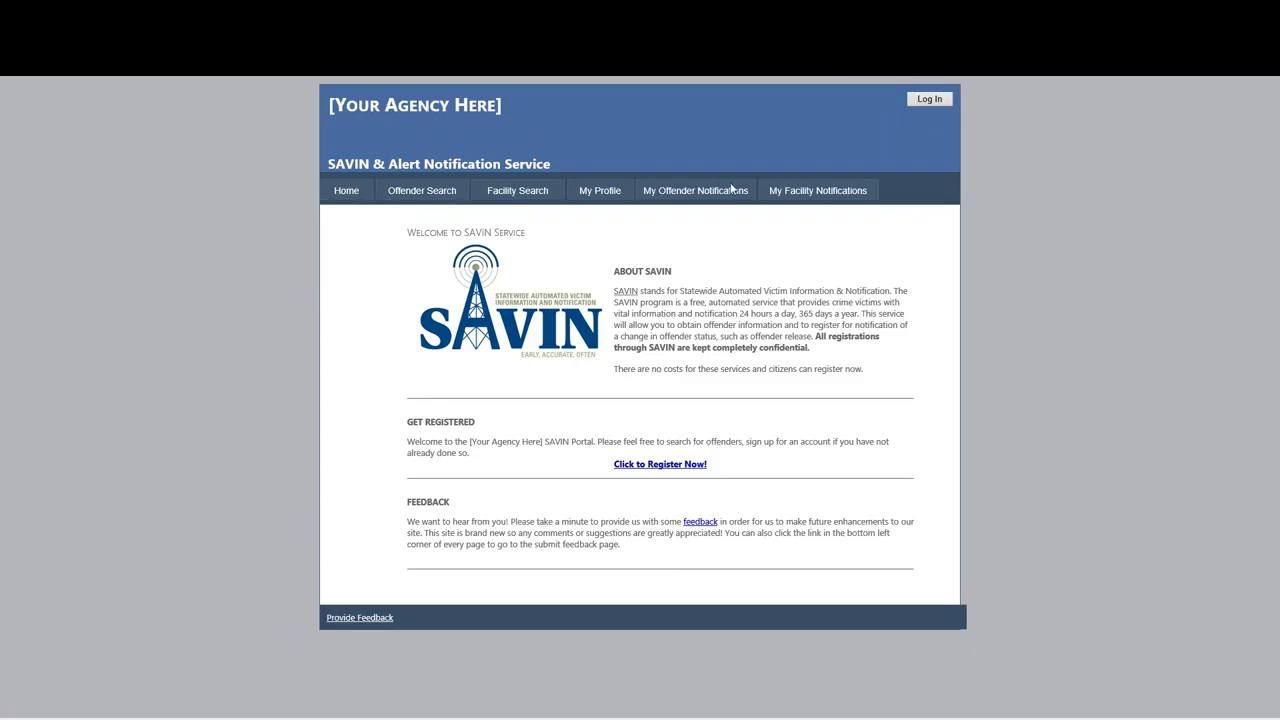
pyautogui.click(930, 99)
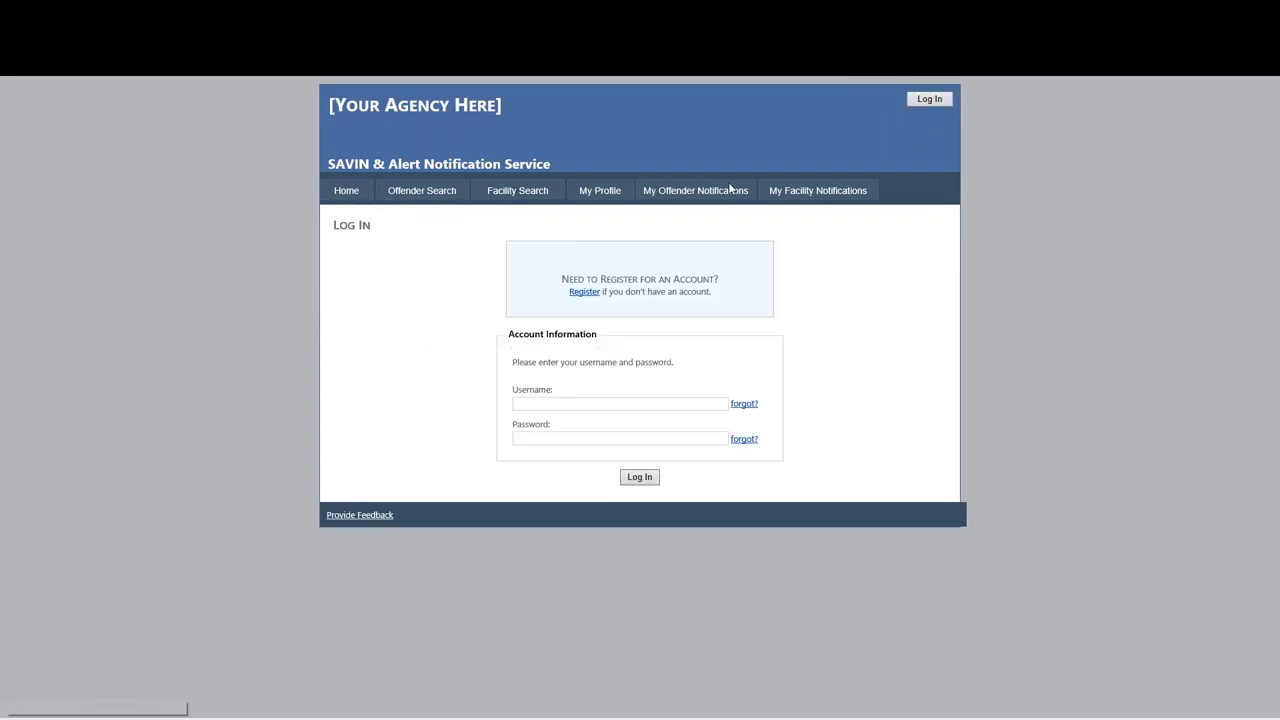
pyautogui.write('danny12')
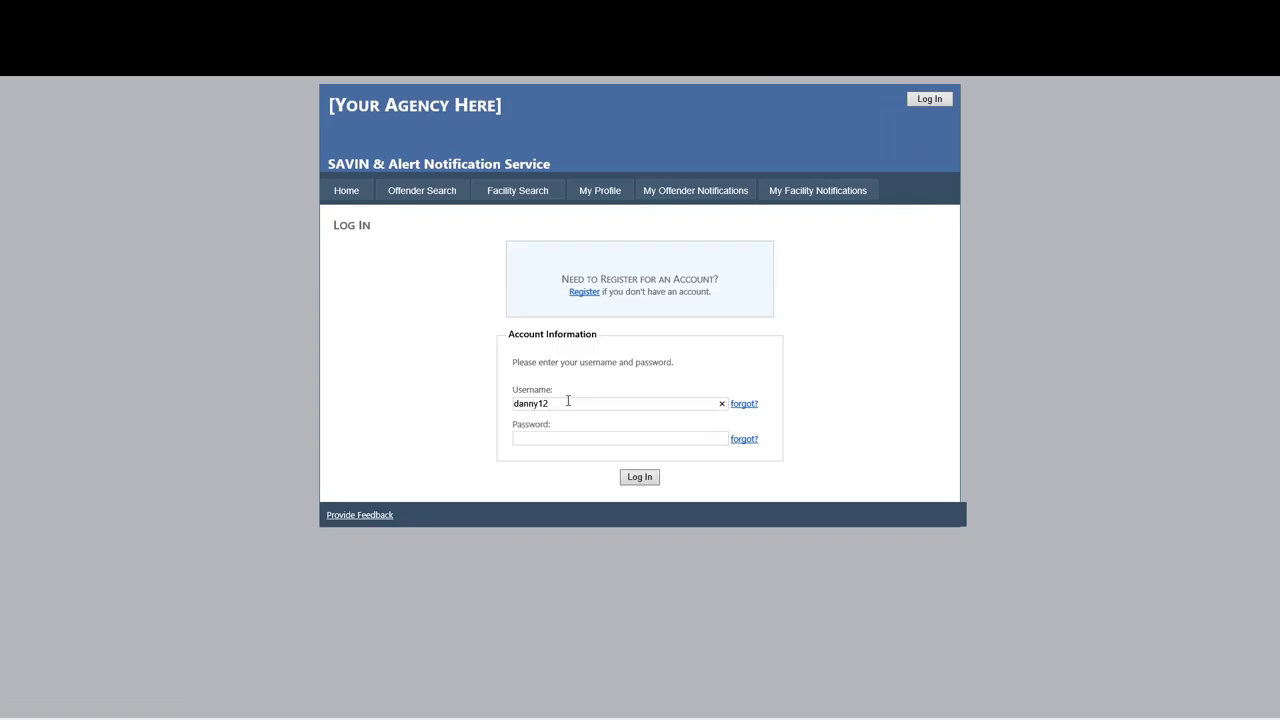
pyautogui.click(631, 480)
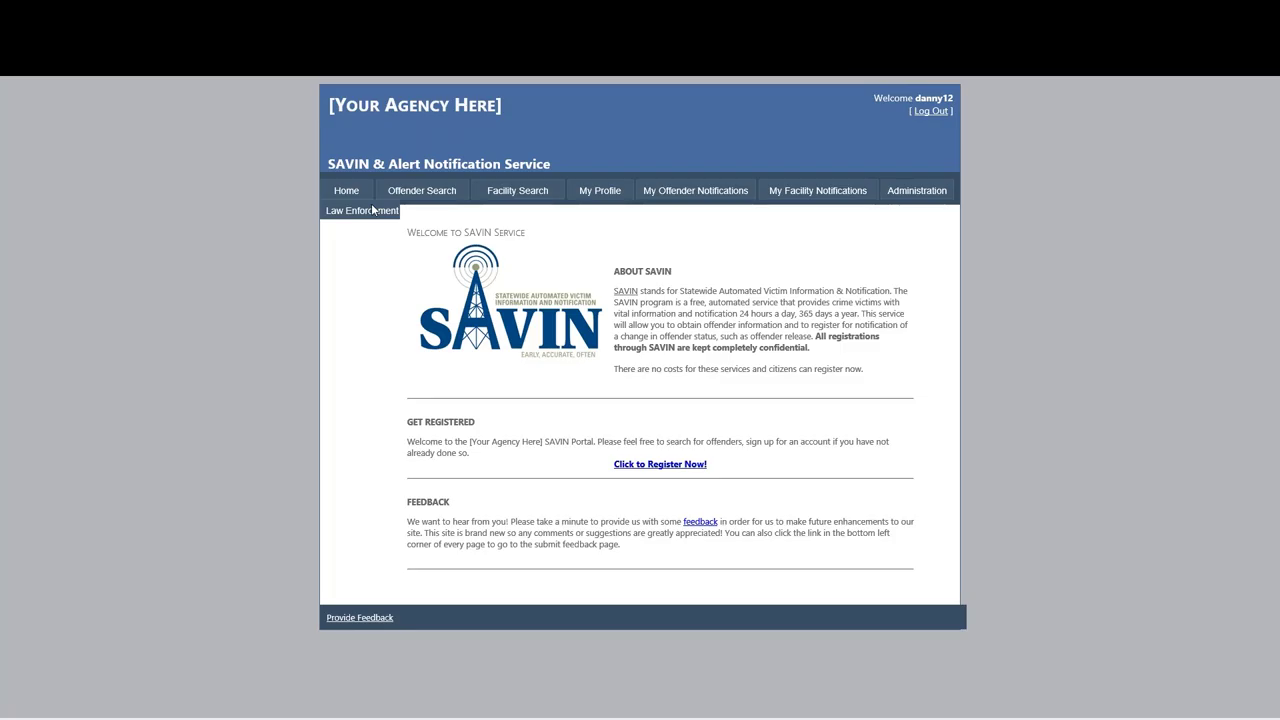
# Open the Law Enforcement In Custody Offenders Report for Aurora County Jail.
pyautogui.click(357, 213)
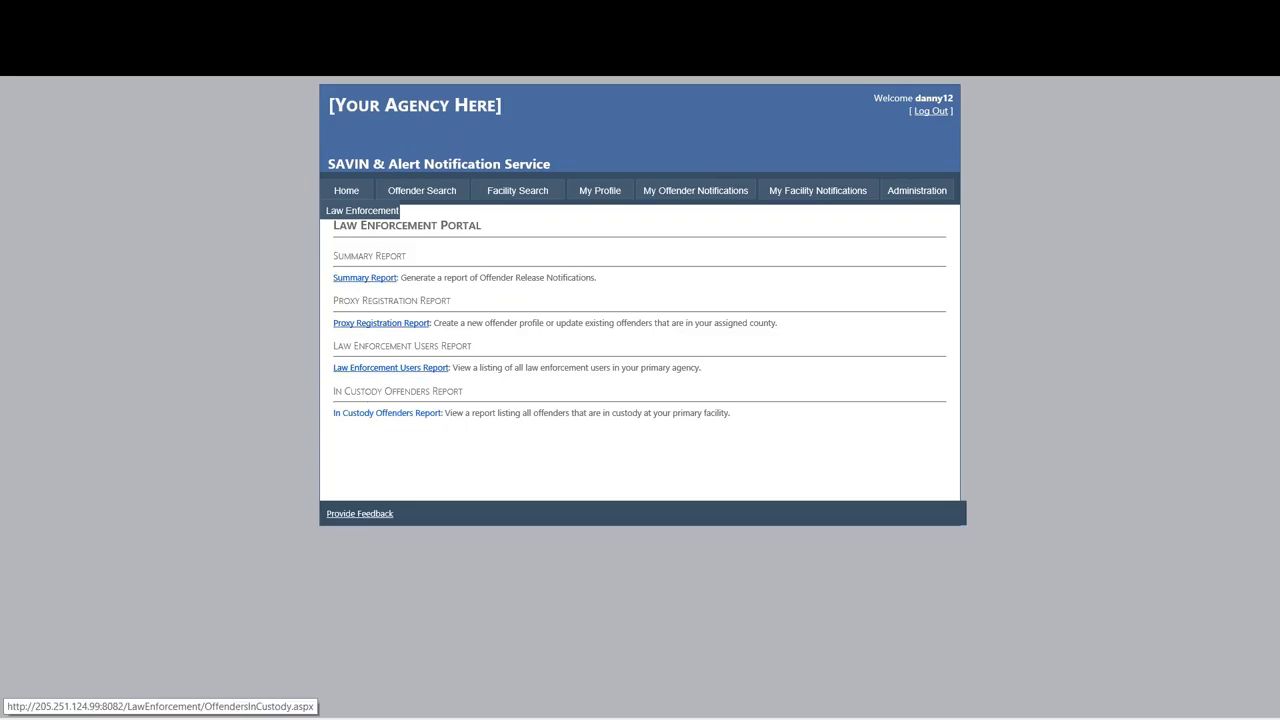
pyautogui.click(387, 412)
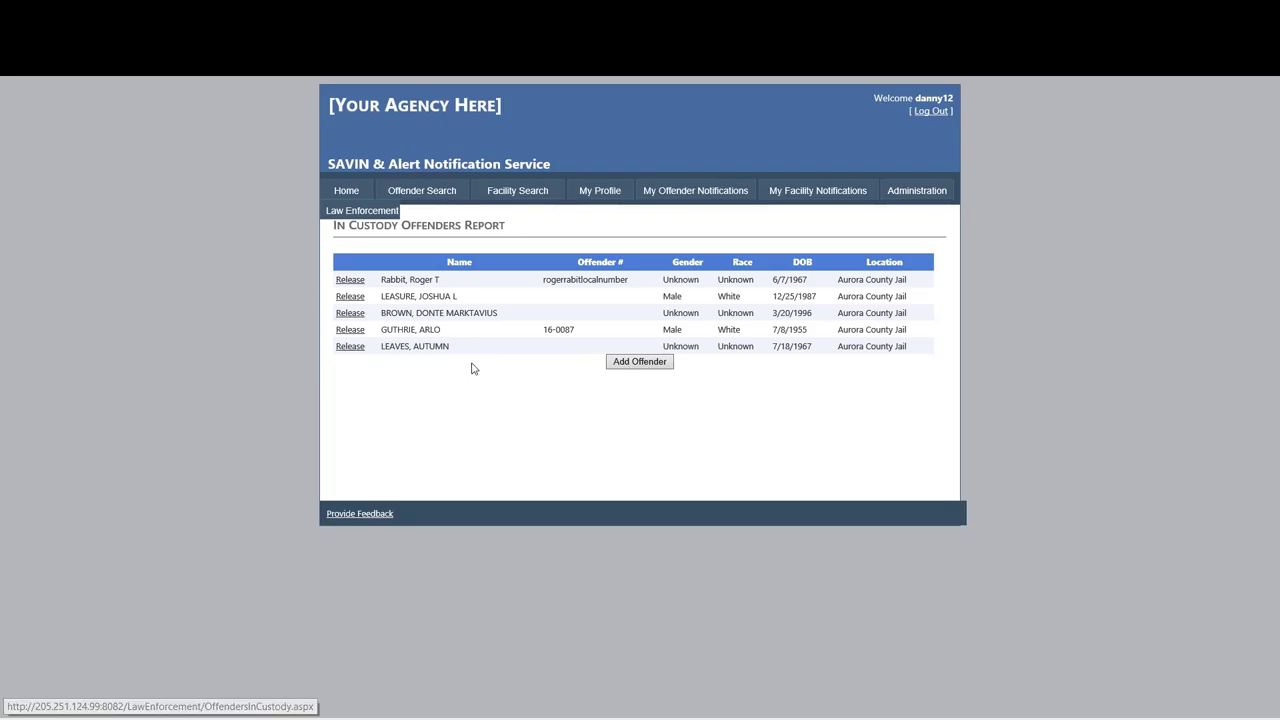
pyautogui.click(640, 361)
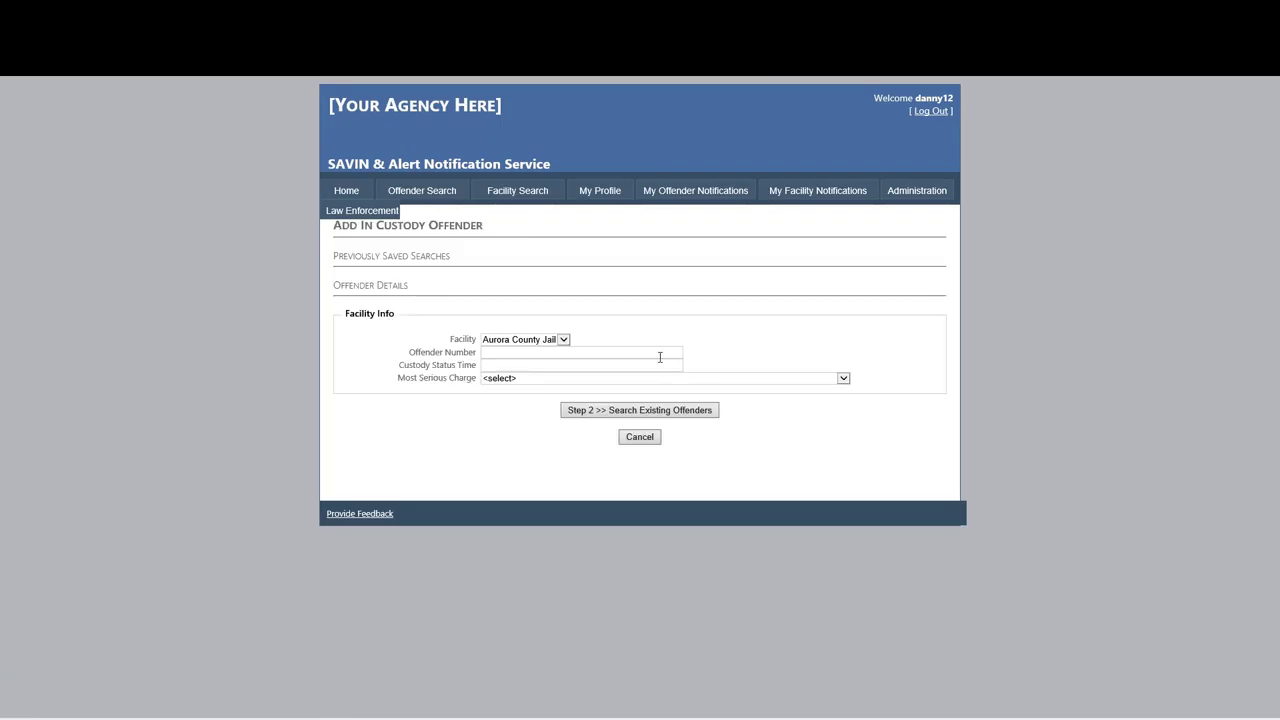
pyautogui.click(528, 378)
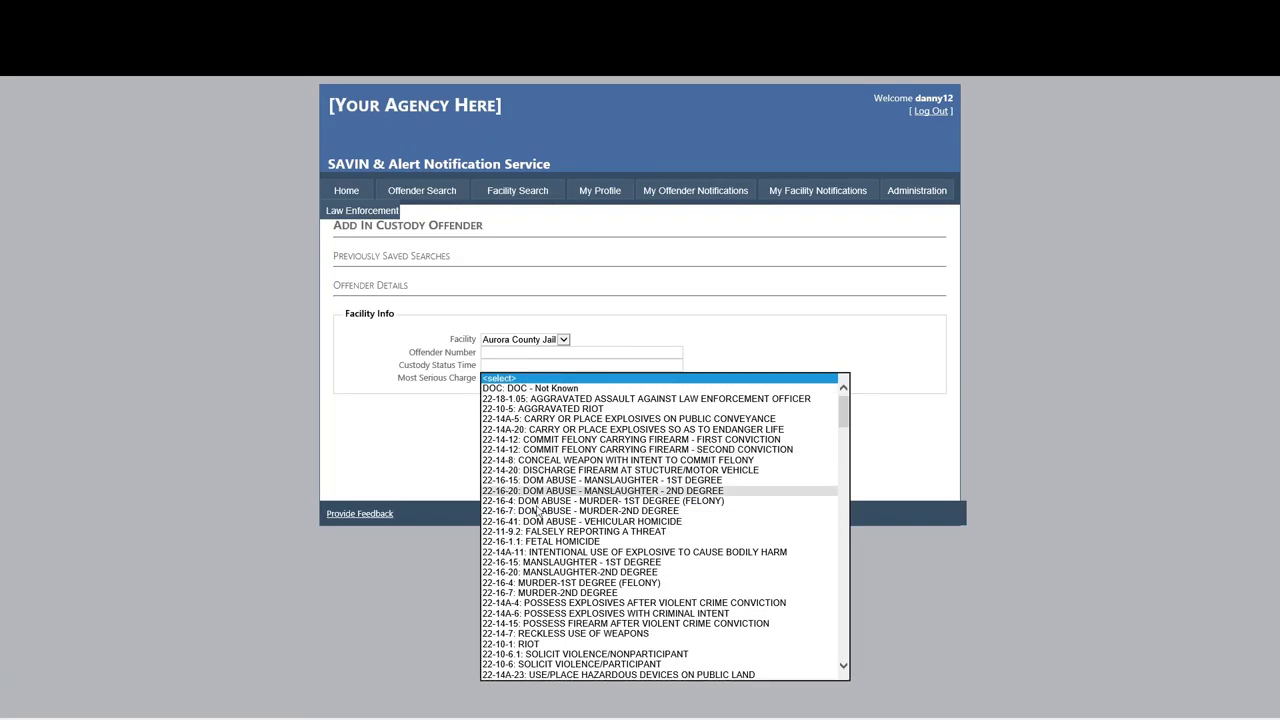
pyautogui.scroll(-2, 540, 566)
pyautogui.scroll(-6, 540, 566)
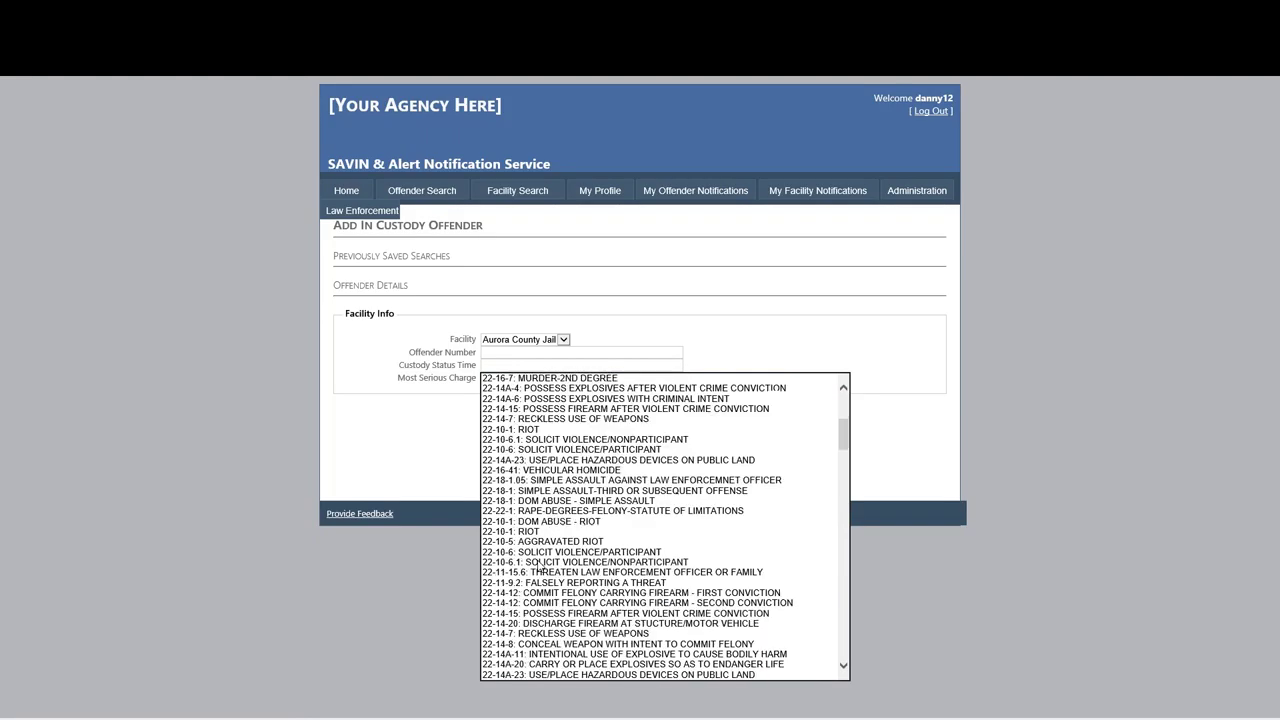
pyautogui.click(390, 462)
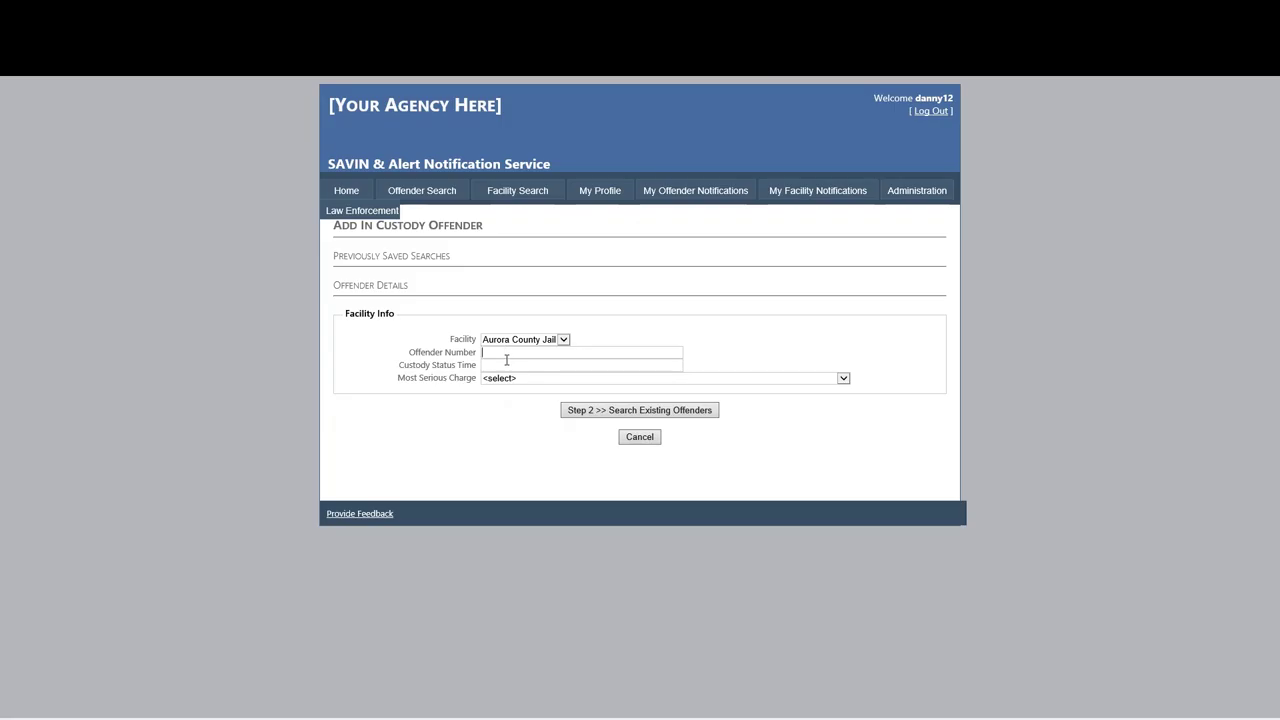
pyautogui.click(507, 366)
pyautogui.click(640, 437)
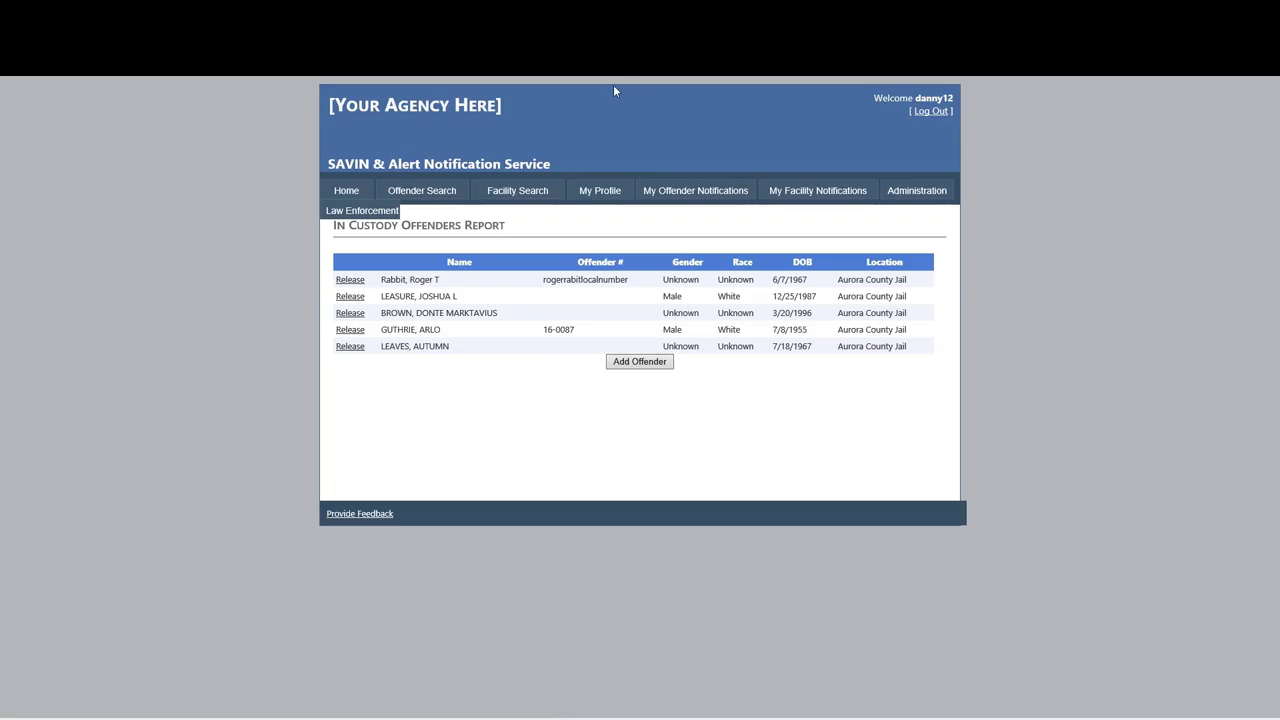
# Search the offender by first and last name to confirm they remain in custody.
pyautogui.click(420, 194)
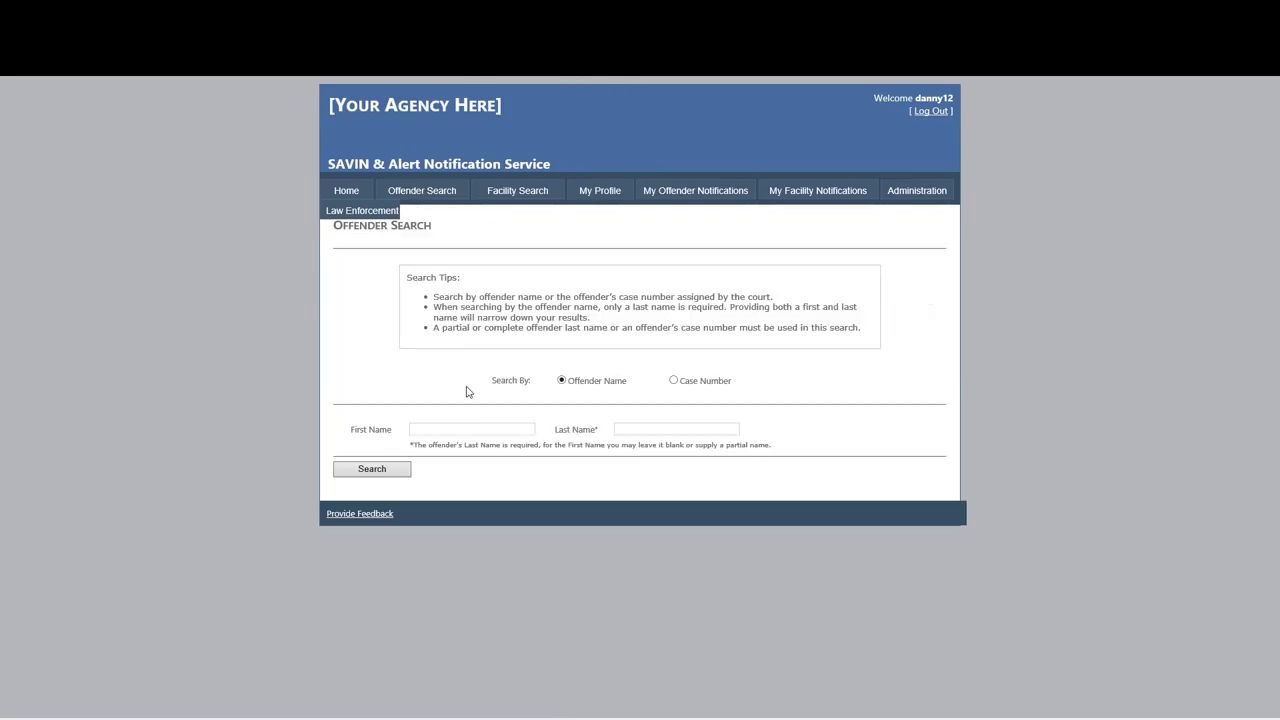
pyautogui.click(468, 427)
pyautogui.write('han')
pyautogui.press('Tab')
pyautogui.write('so')
pyautogui.press('Return')
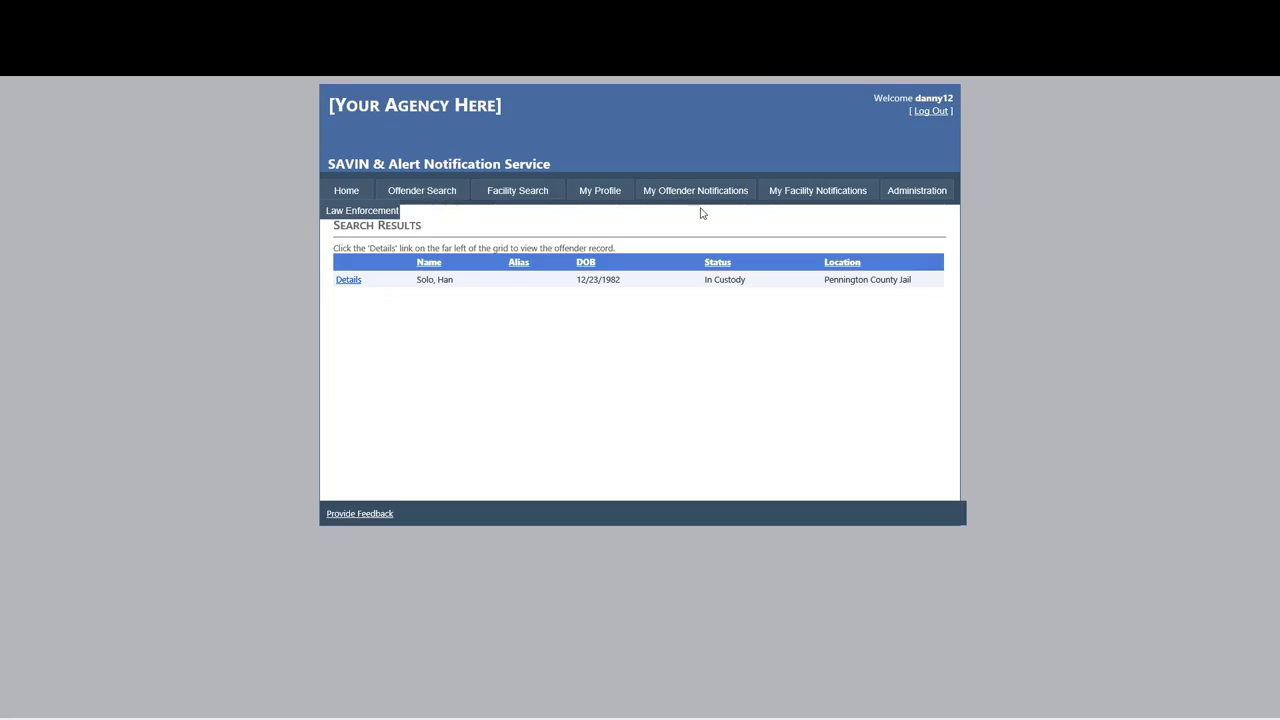
# Review this account's My Offender Notifications list and sign out.
pyautogui.click(436, 199)
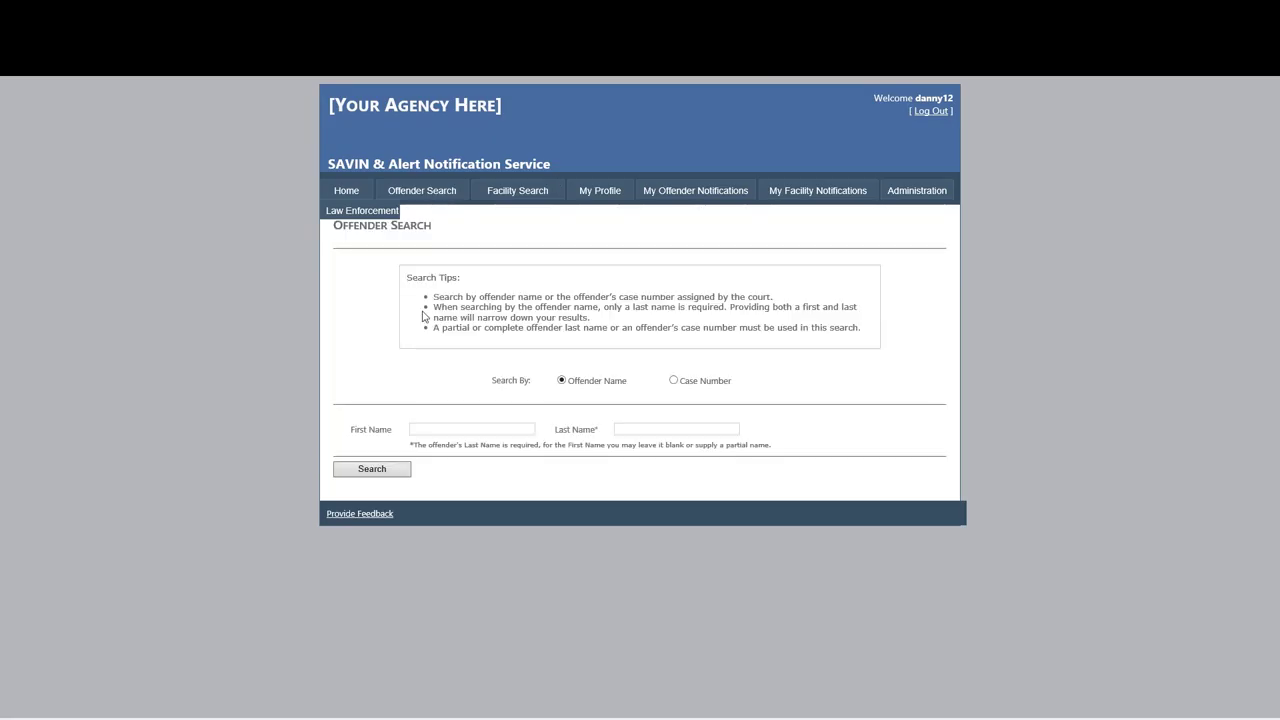
pyautogui.click(471, 426)
pyautogui.click(685, 199)
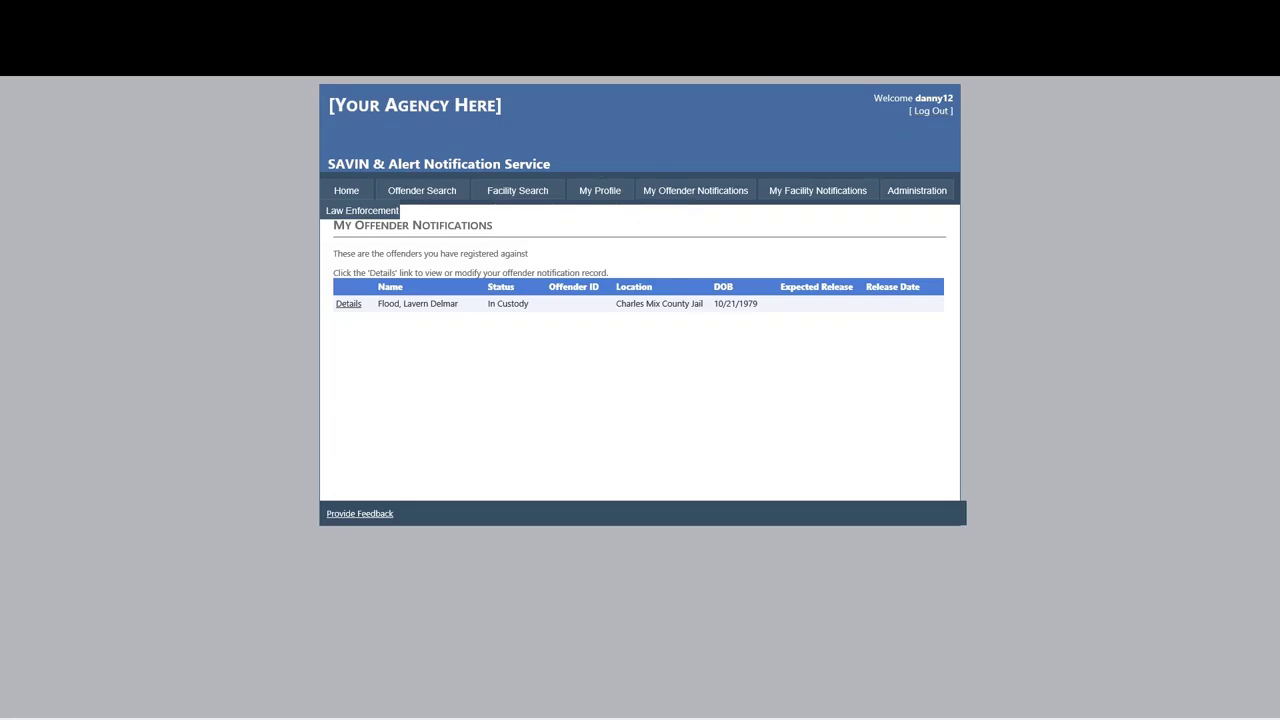
pyautogui.click(930, 111)
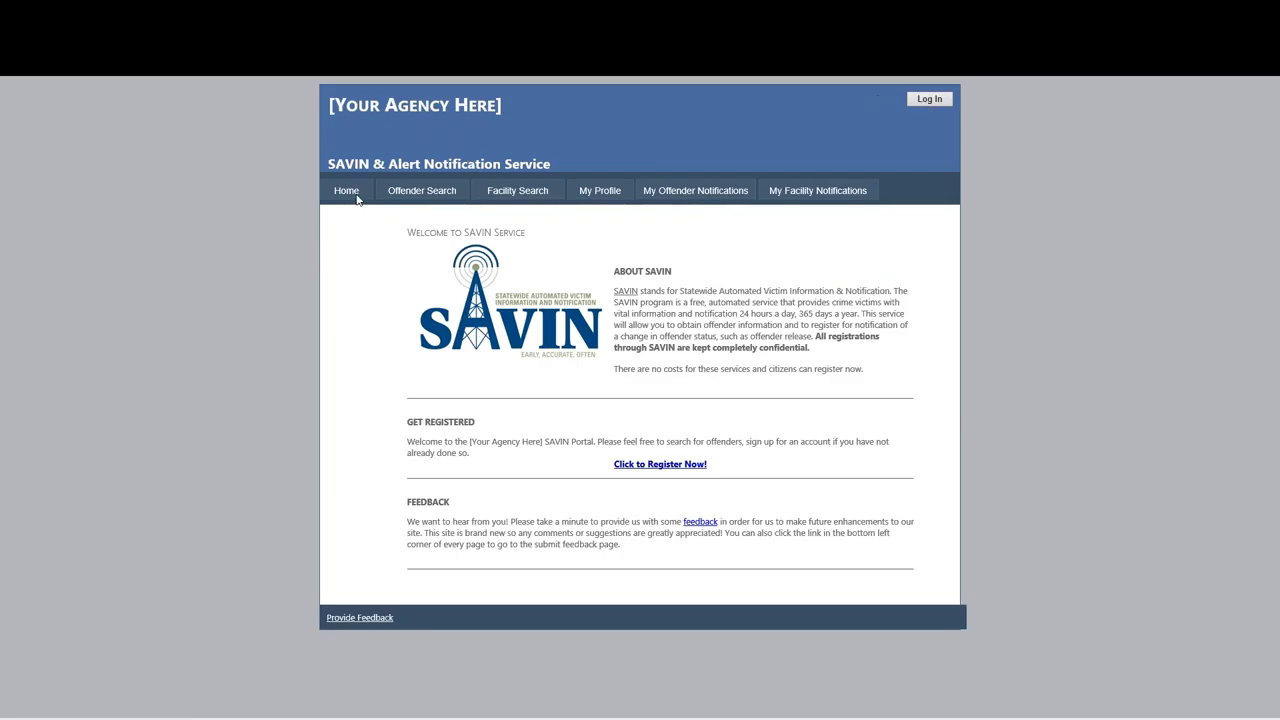
# Sign in with the victim account's username and password.
pyautogui.click(927, 100)
pyautogui.click(552, 402)
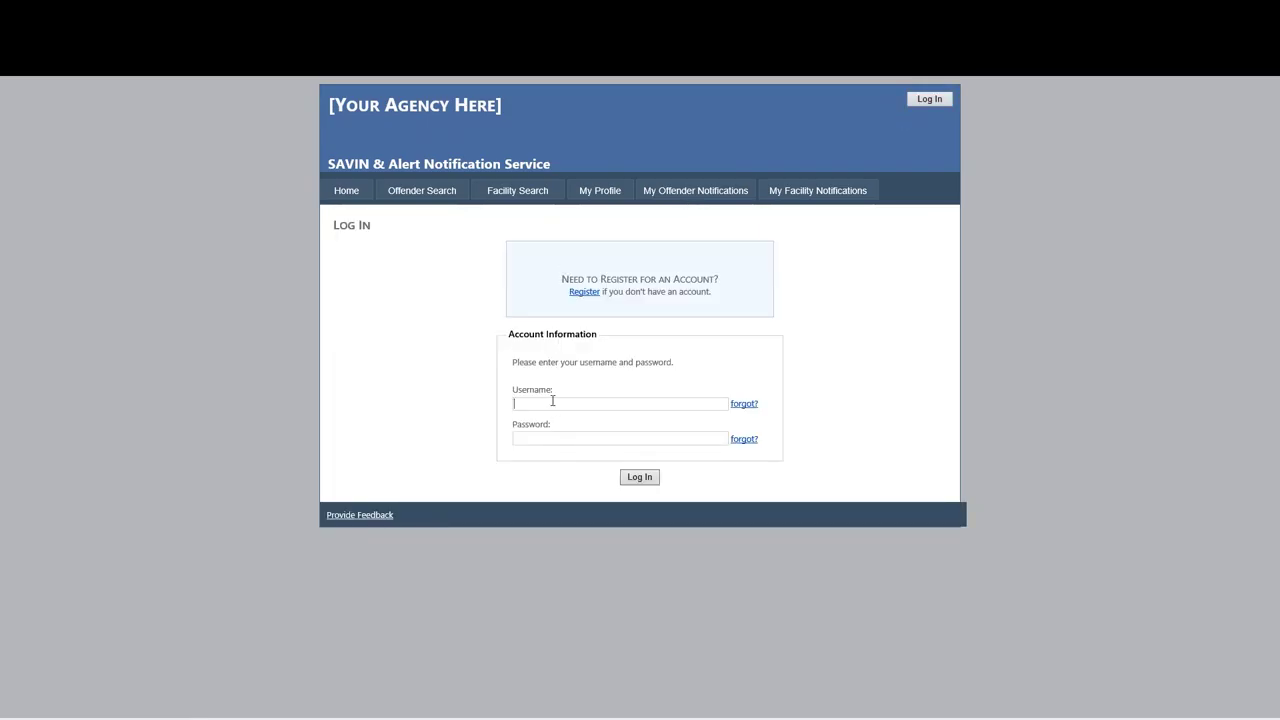
pyautogui.write('falling duck')
pyautogui.press('Tab')
pyautogui.write('••••')
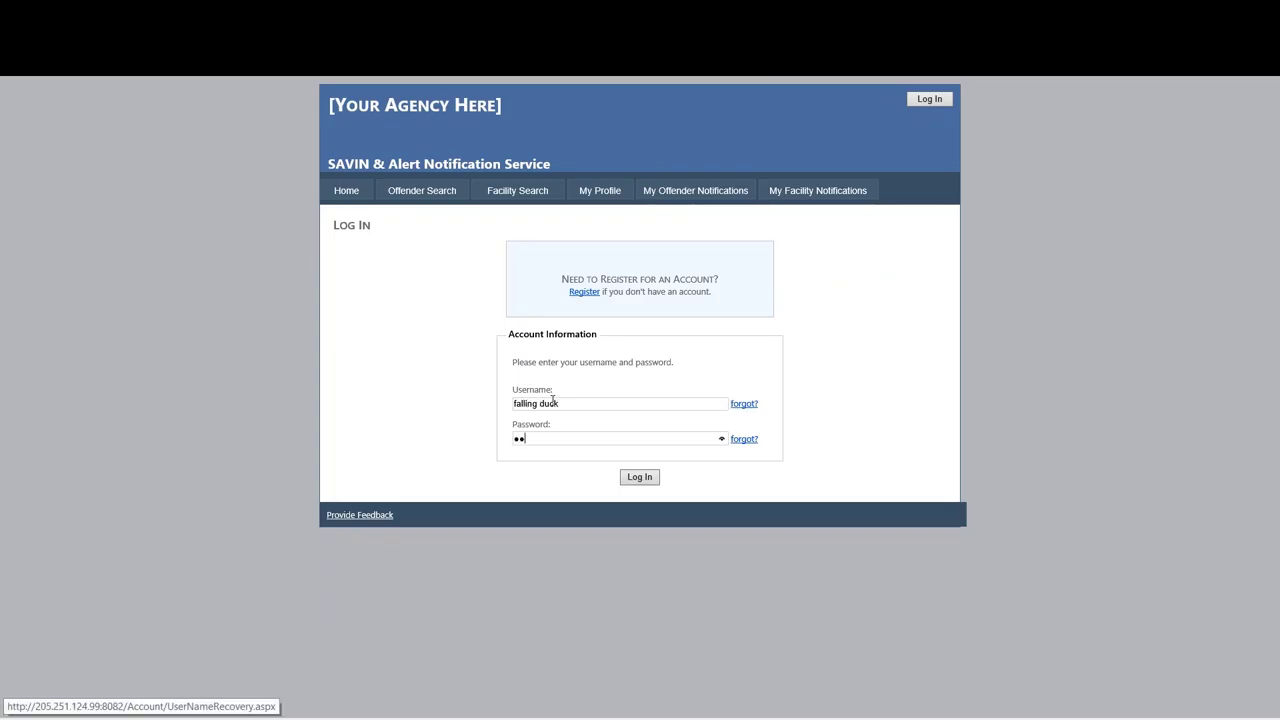
pyautogui.write('•••••••')
pyautogui.press('Return')
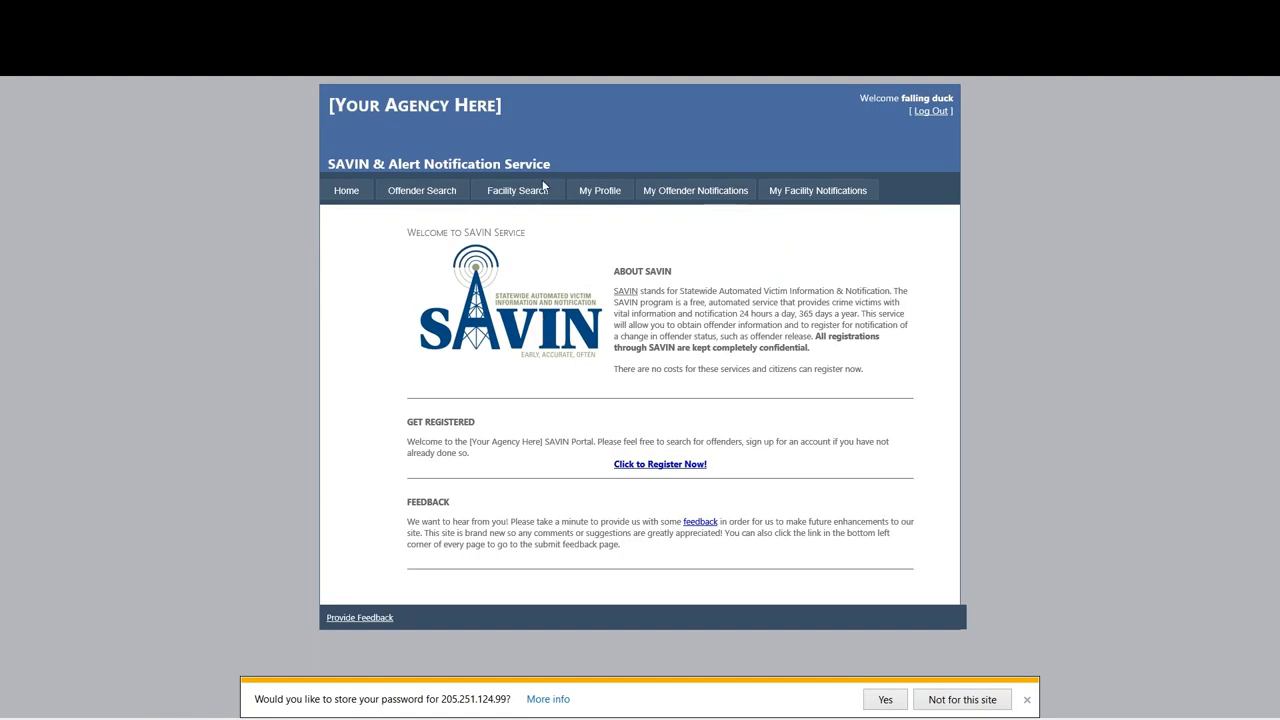
# Open My Offender Notifications and highlight the 10/20/2016 release date.
pyautogui.click(665, 191)
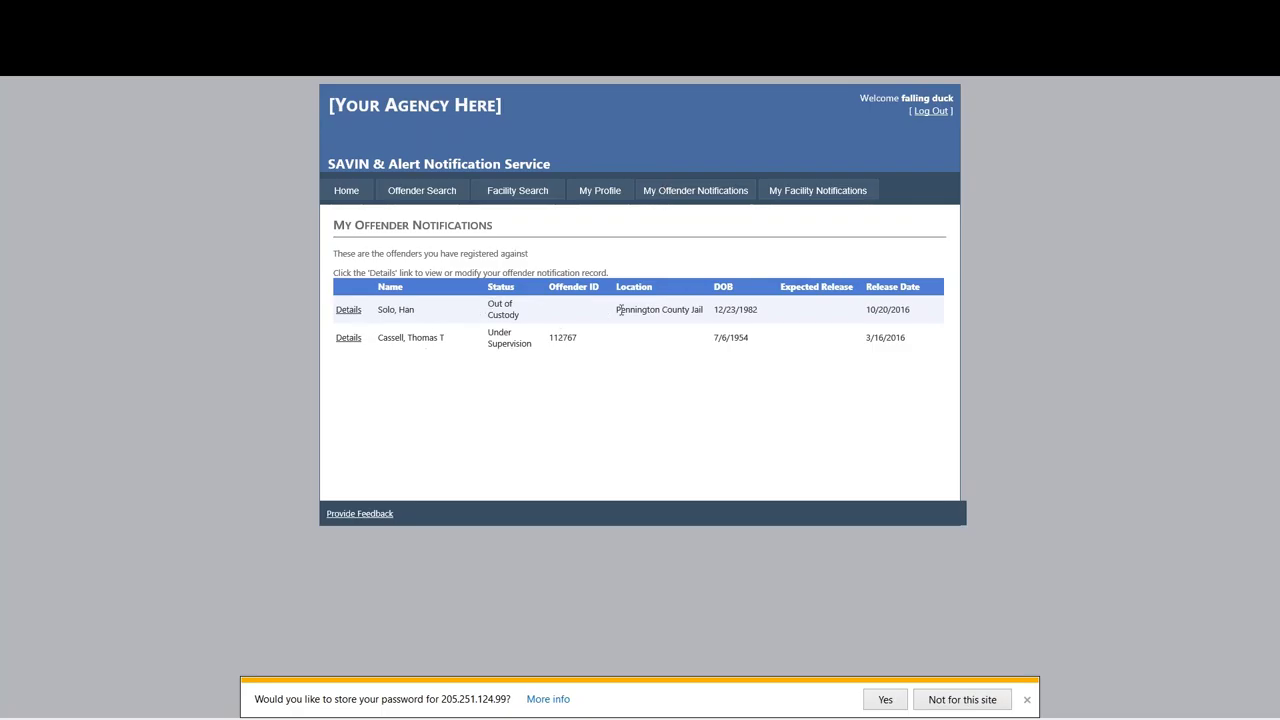
pyautogui.moveTo(864, 311); pyautogui.dragTo(935, 311)
pyautogui.click(936, 313)
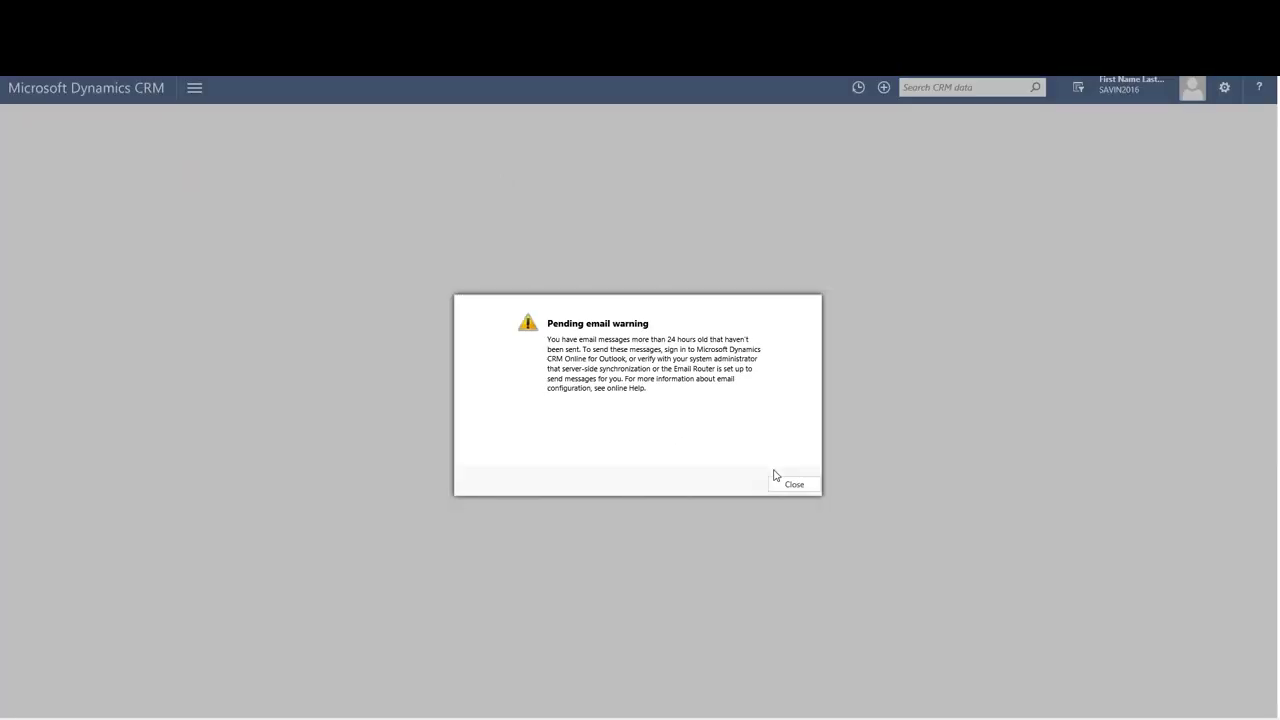
# Dismiss the pending email warning, confirm custody shows released 10/20/2016, Out of Custody, and go home.
pyautogui.click(797, 486)
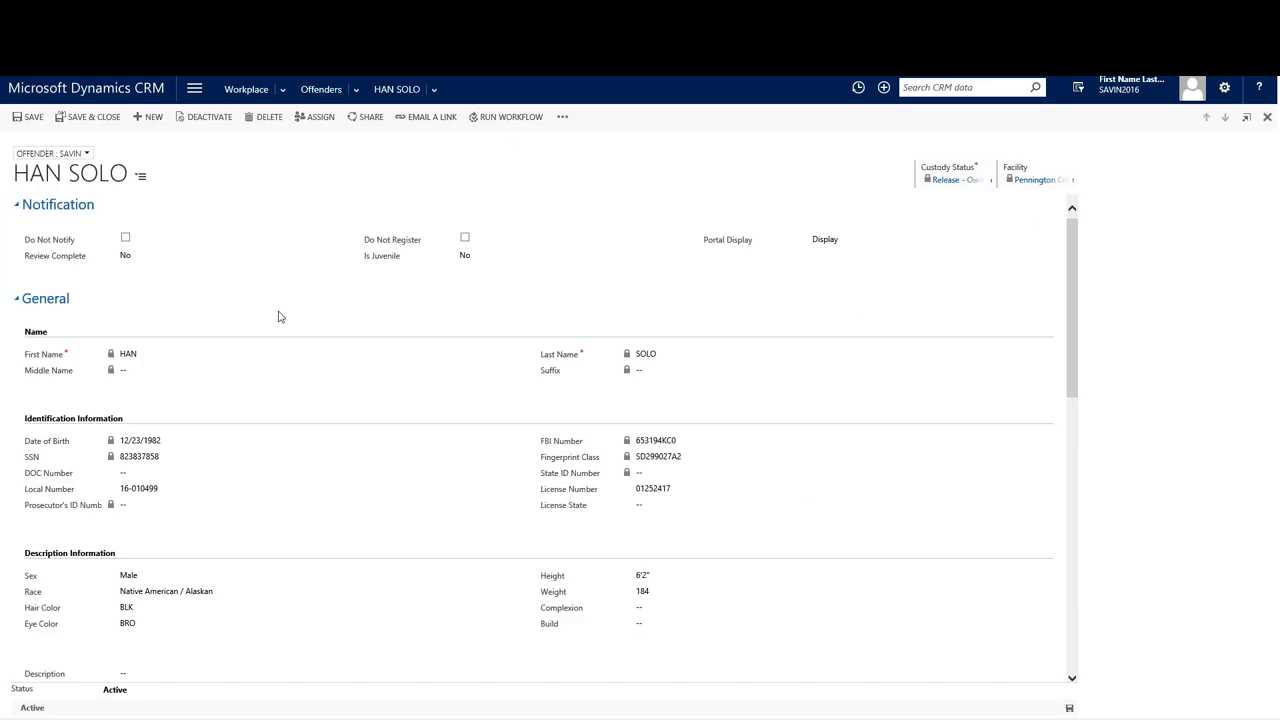
pyautogui.scroll(-5, 279, 316)
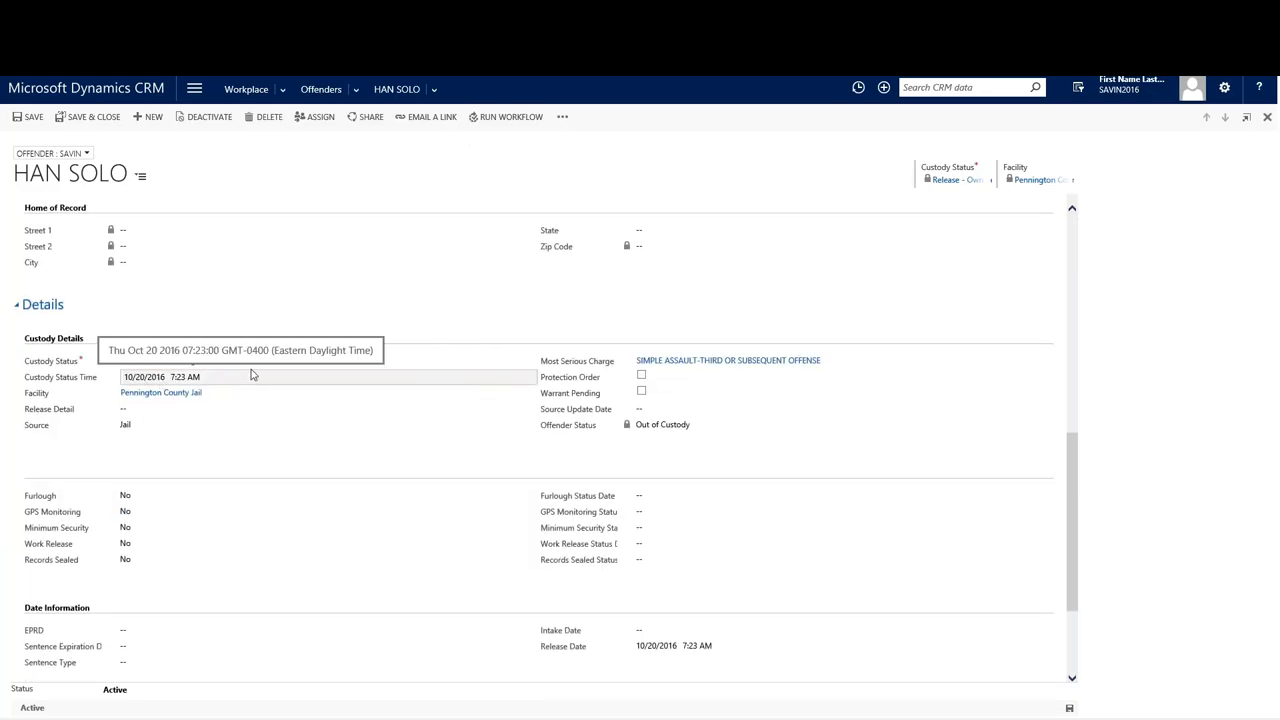
pyautogui.scroll(5, 280, 285)
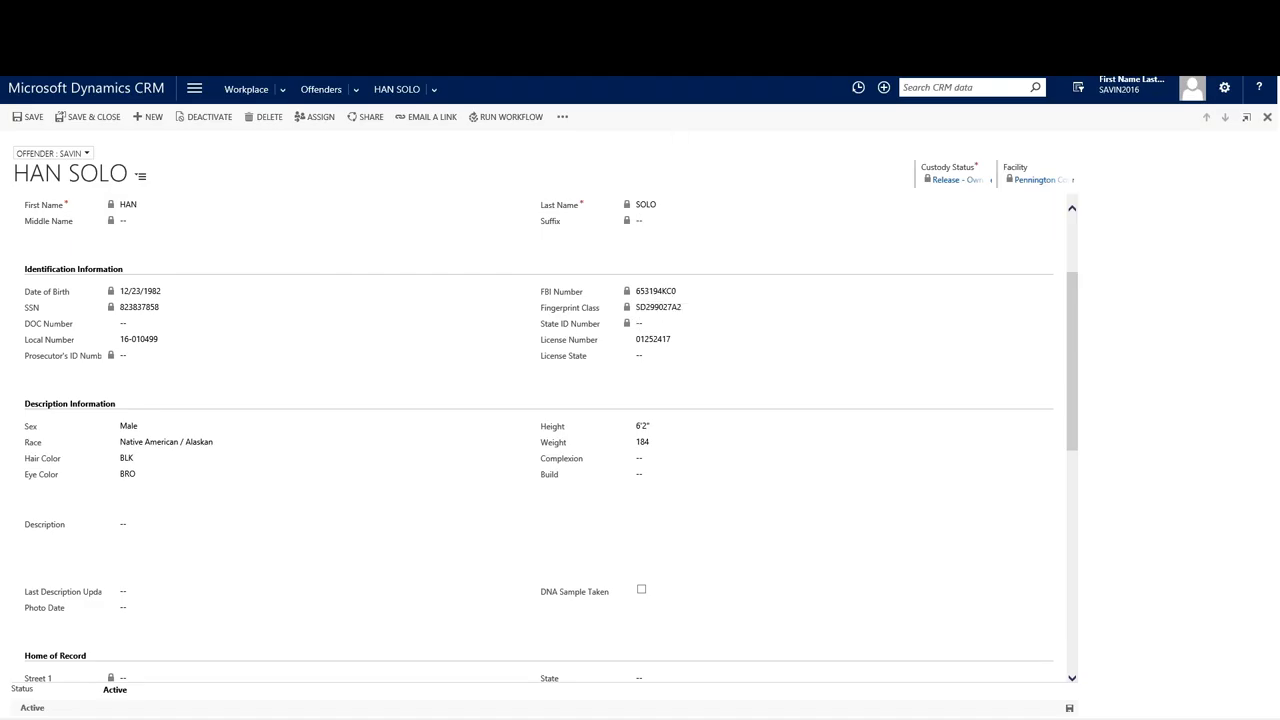
pyautogui.click(124, 92)
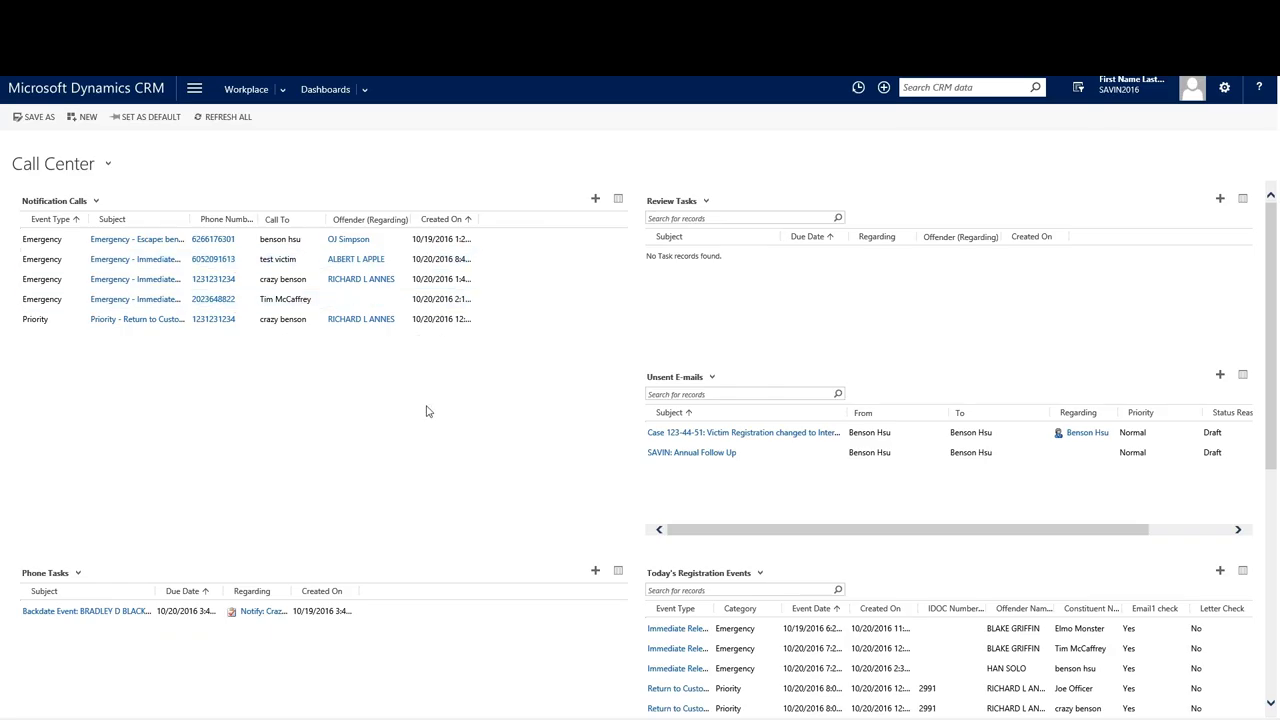
# Open the Immediate Release notification call and review its release notification script.
pyautogui.doubleClick(45, 320)
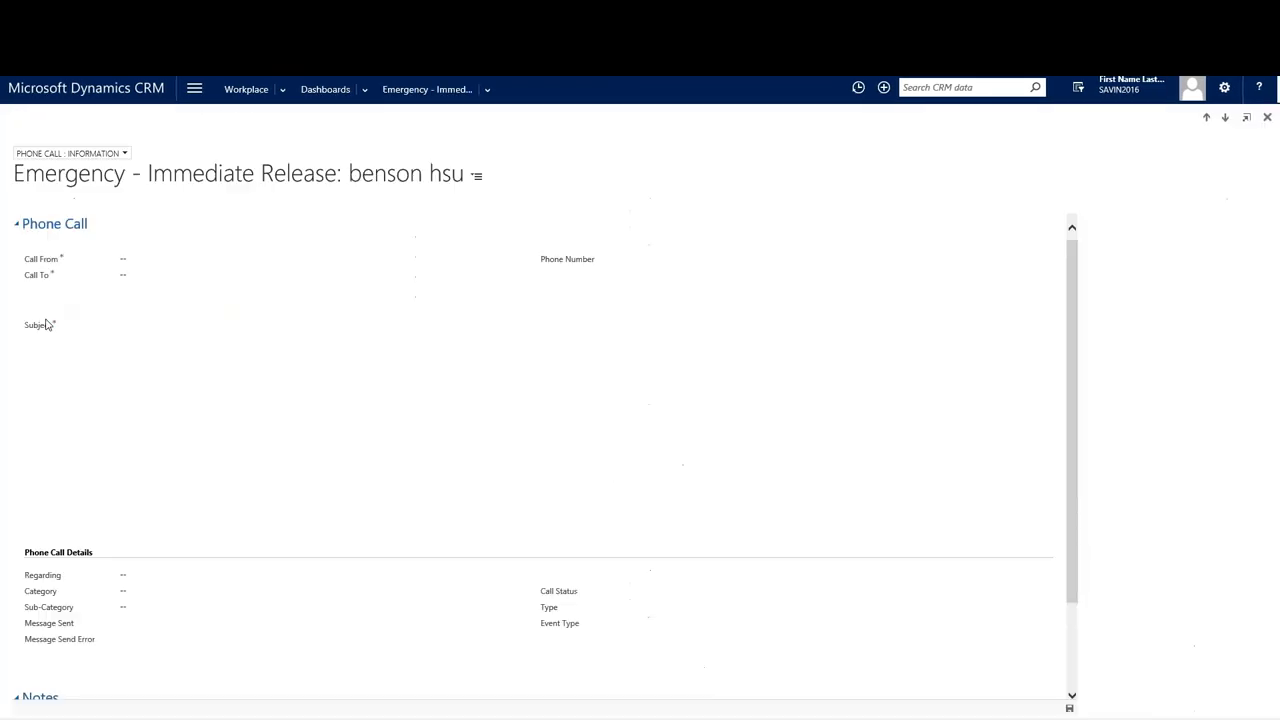
pyautogui.scroll(-1, 283, 300)
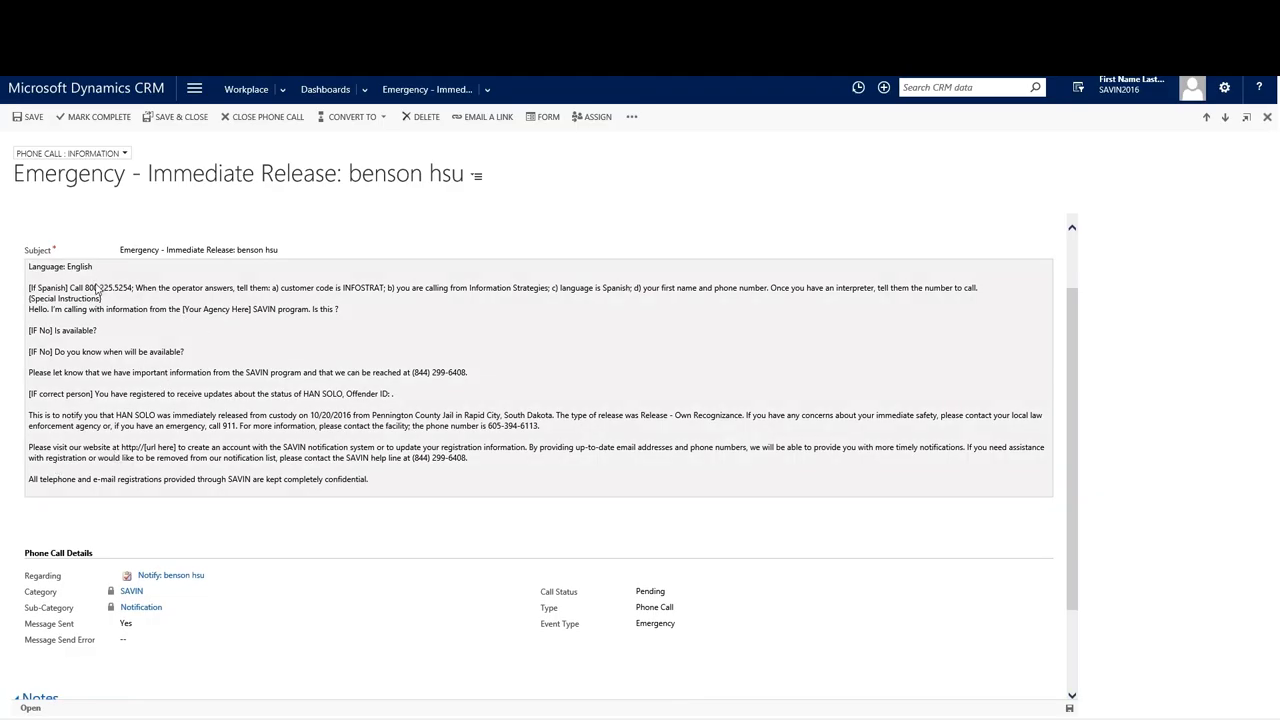
pyautogui.scroll(-1, 110, 380)
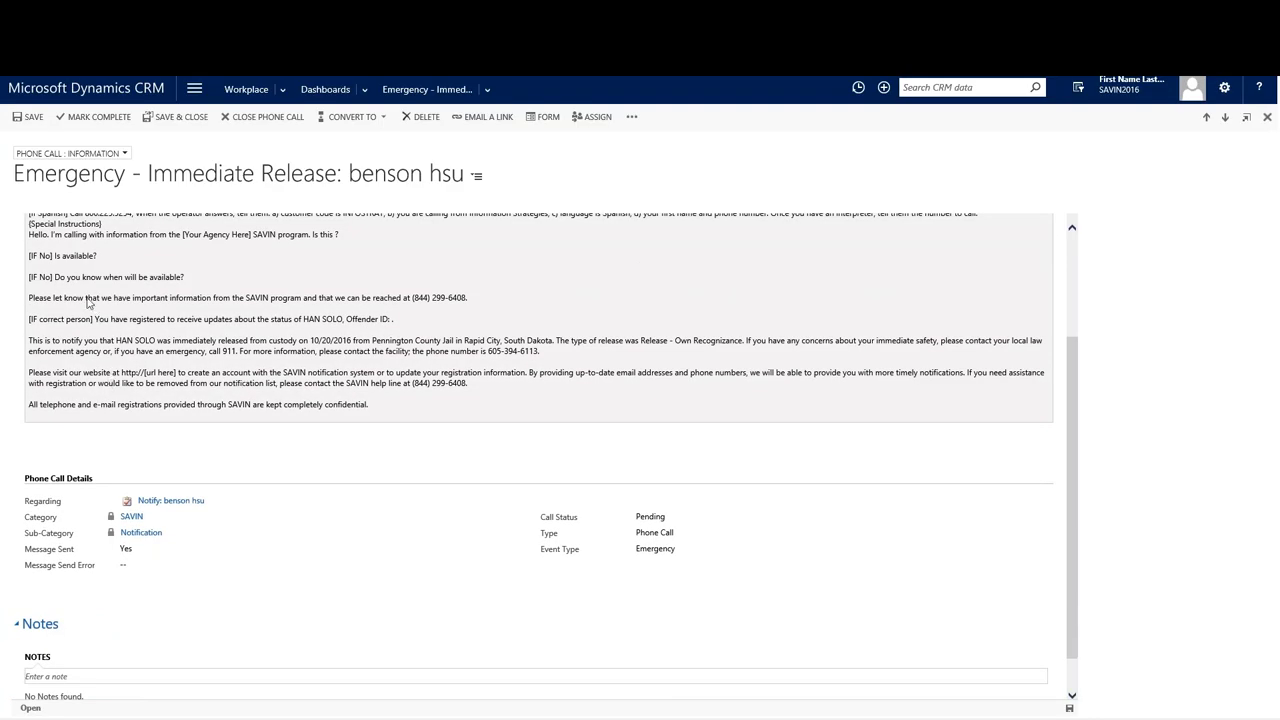
pyautogui.scroll(-1, 90, 302)
pyautogui.moveTo(29, 296); pyautogui.dragTo(348, 330)
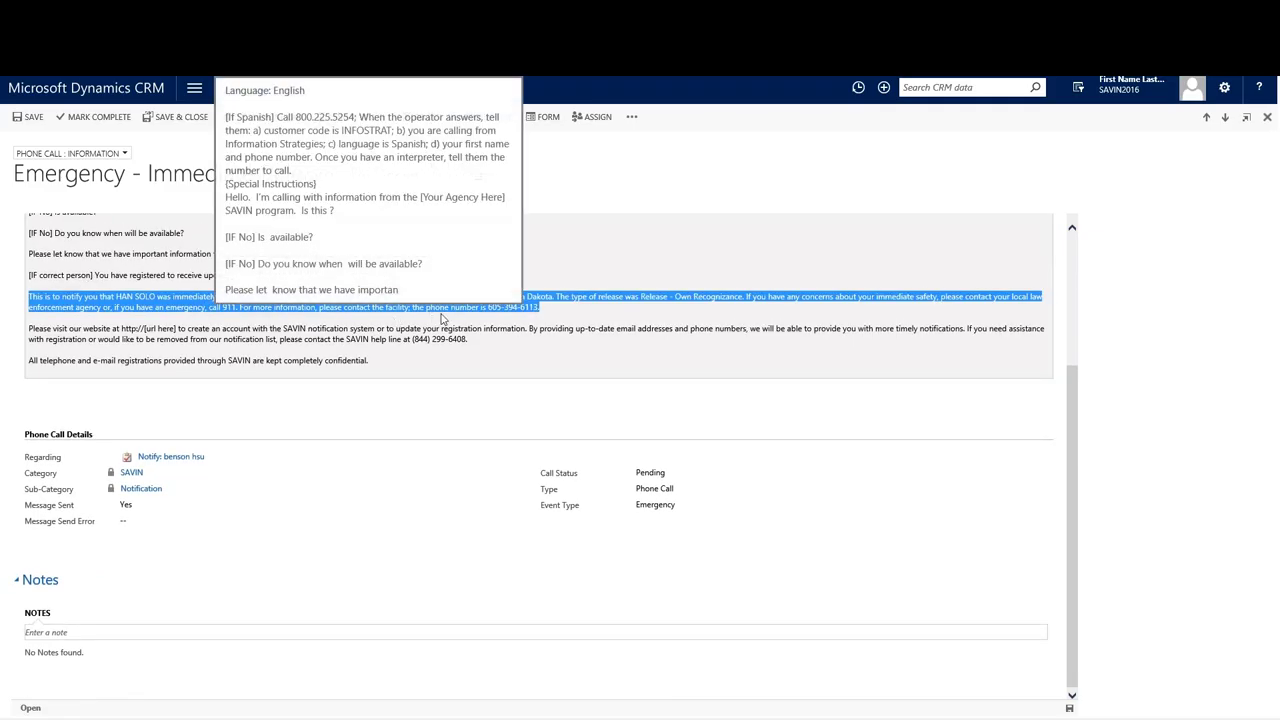
pyautogui.click(444, 320)
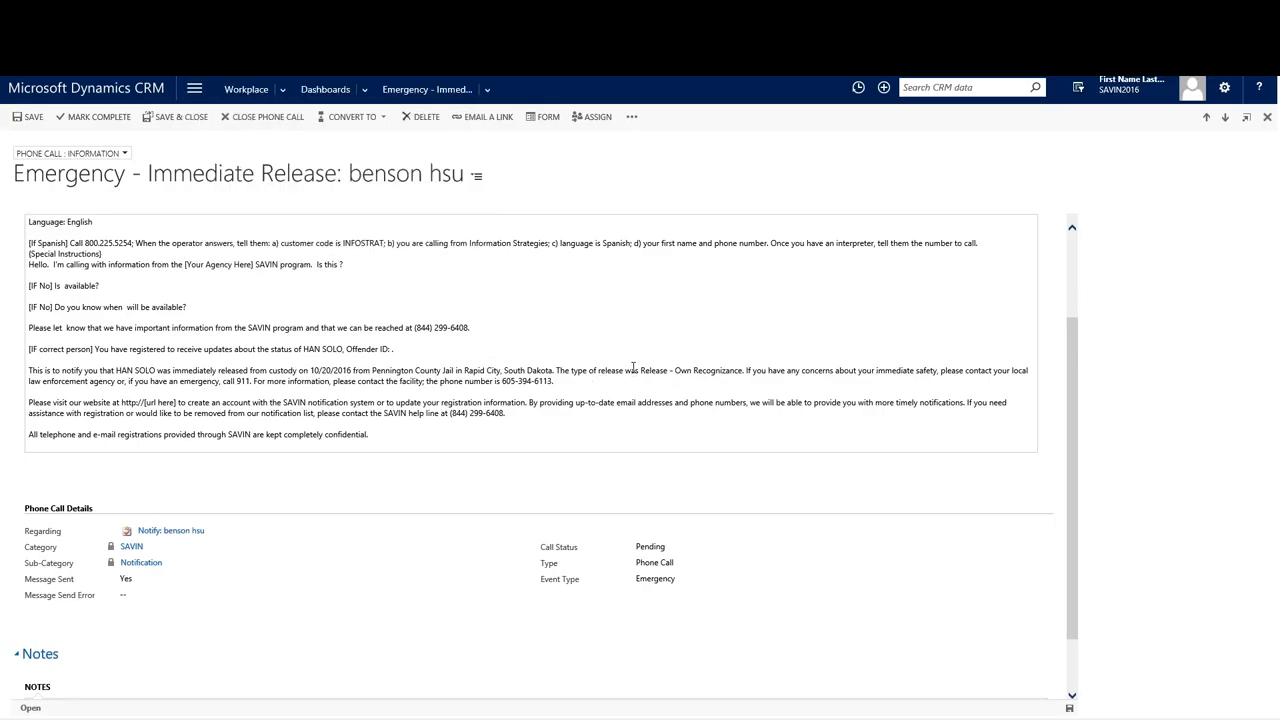
# Set the call status to Answered and mark the phone call complete.
pyautogui.click(664, 550)
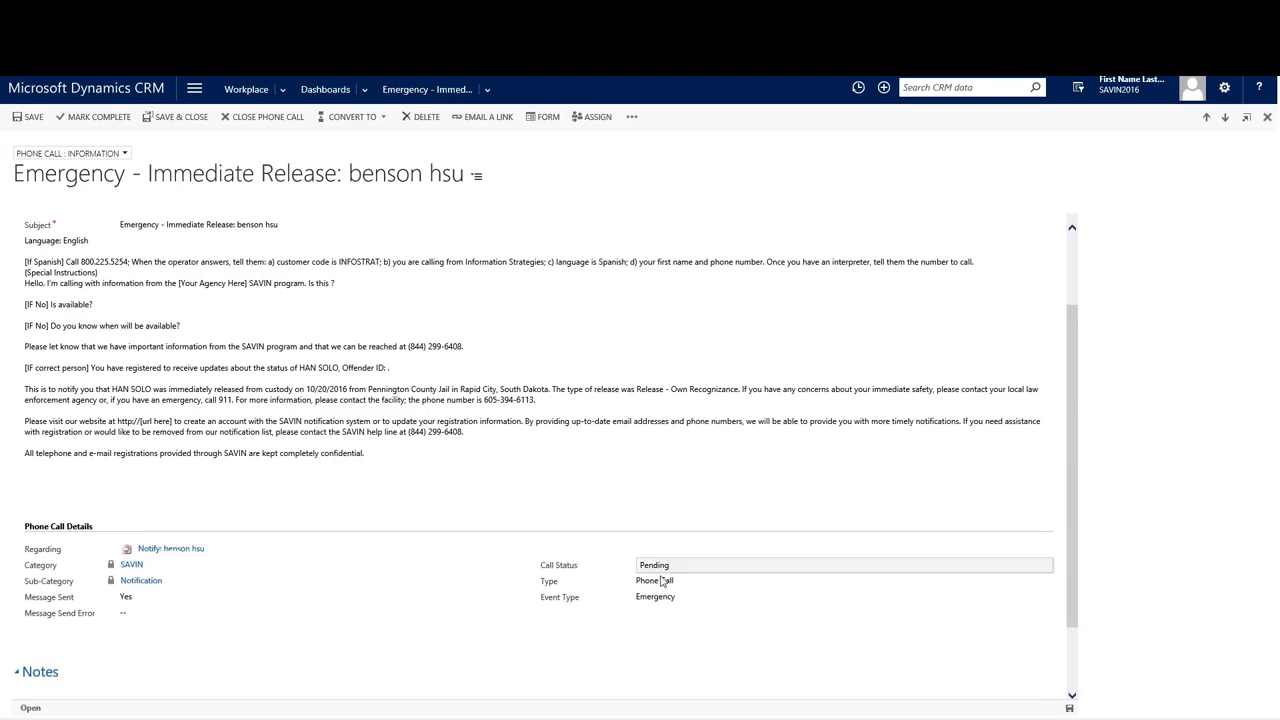
pyautogui.click(665, 566)
pyautogui.click(665, 577)
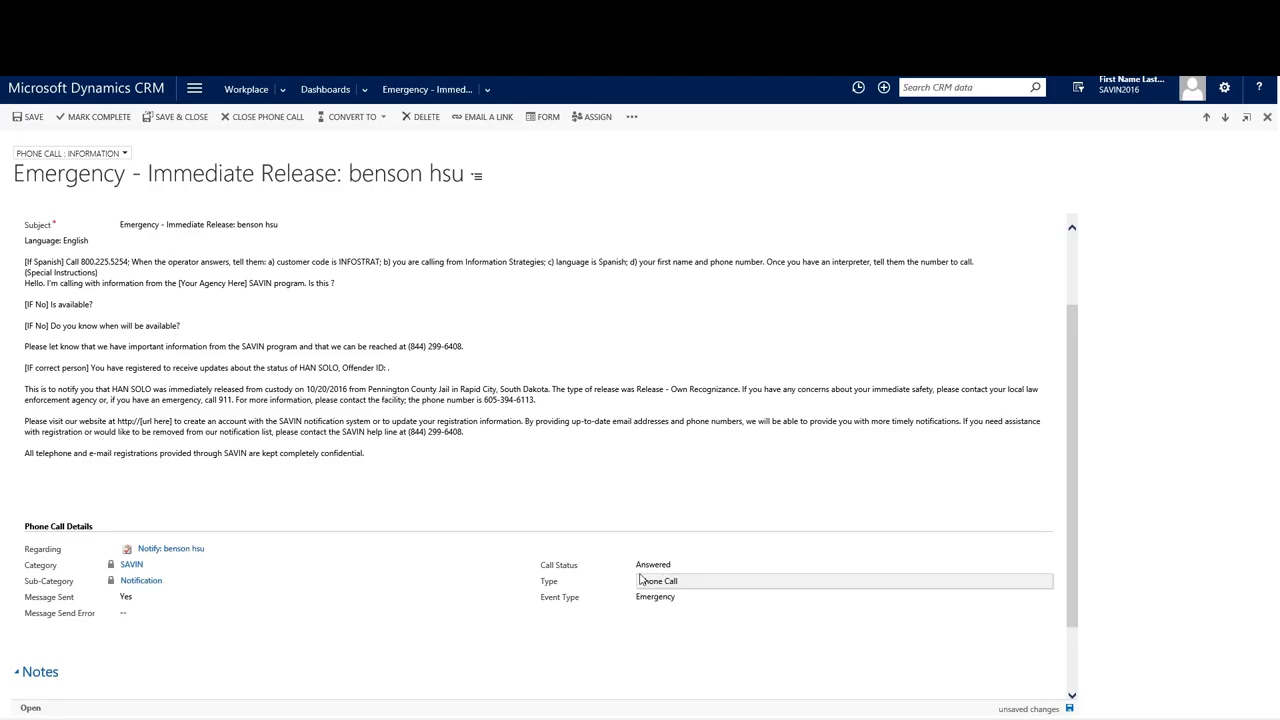
pyautogui.scroll(2, 480, 503)
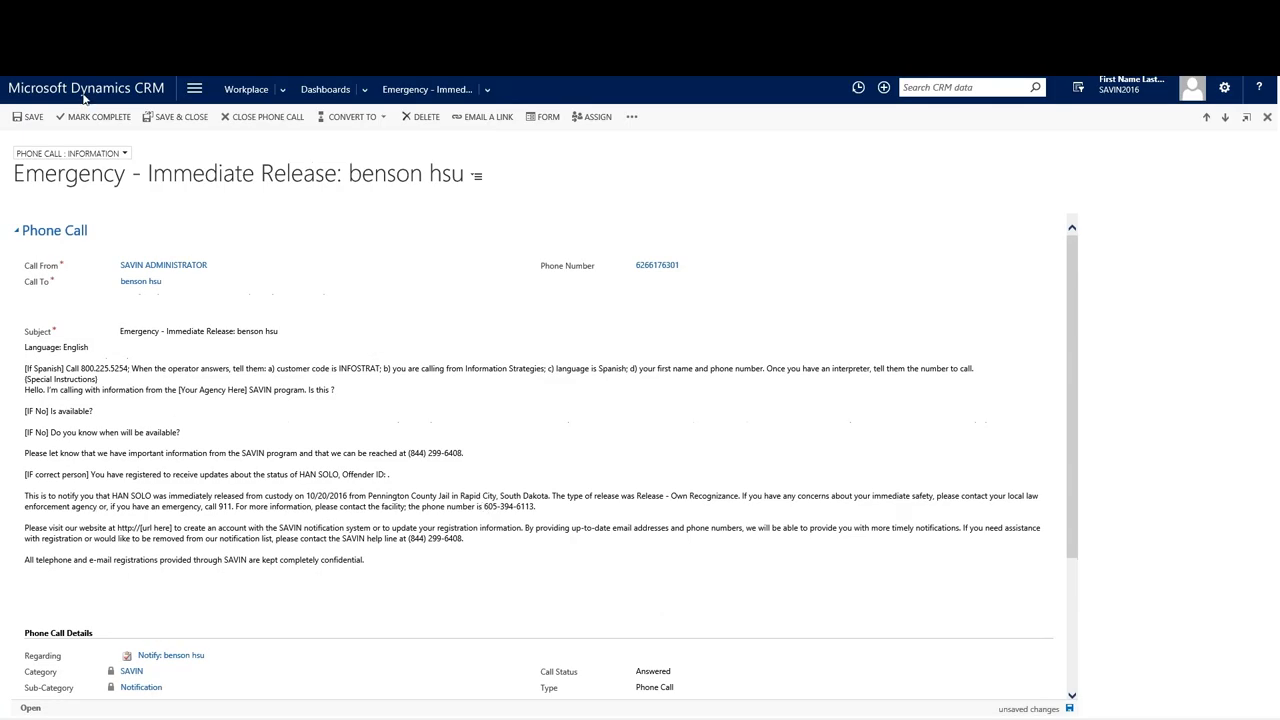
pyautogui.click(88, 120)
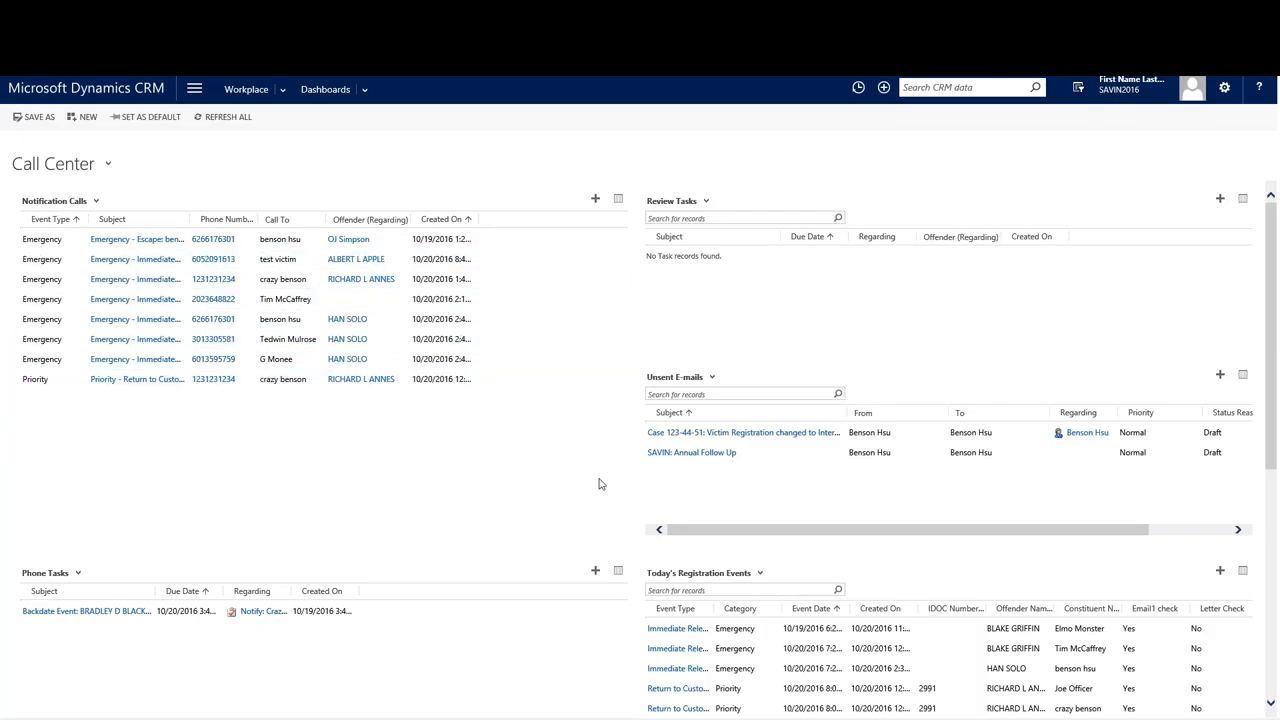
# Scroll the dashboard to Today's Registration Events to see the new immediate-release entries.
pyautogui.scroll(-2, 601, 485)
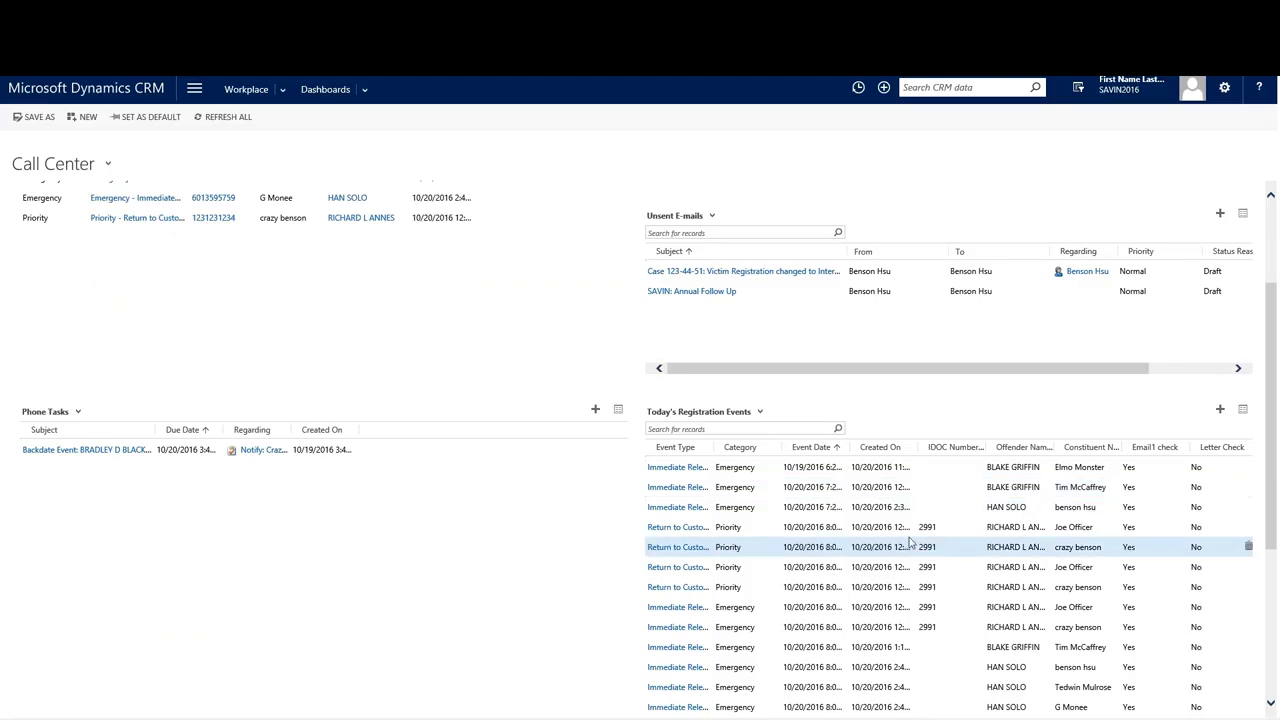
pyautogui.scroll(-1, 930, 660)
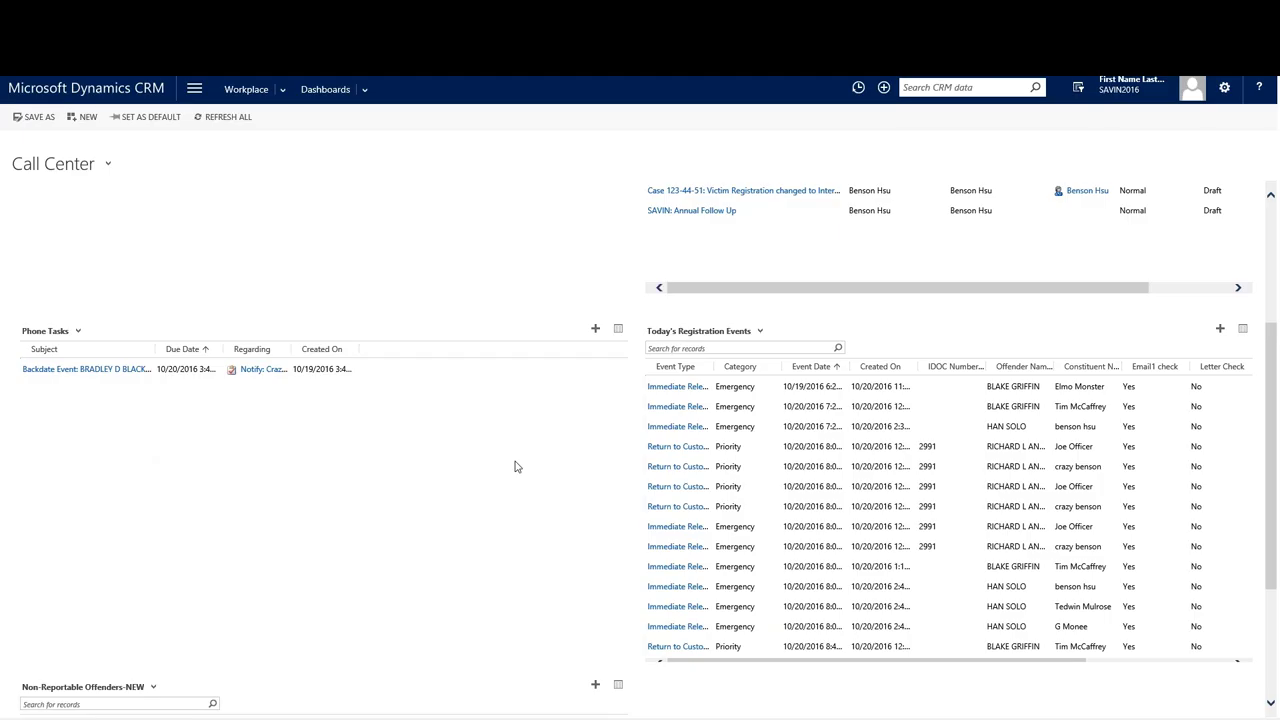
pyautogui.scroll(3, 517, 466)
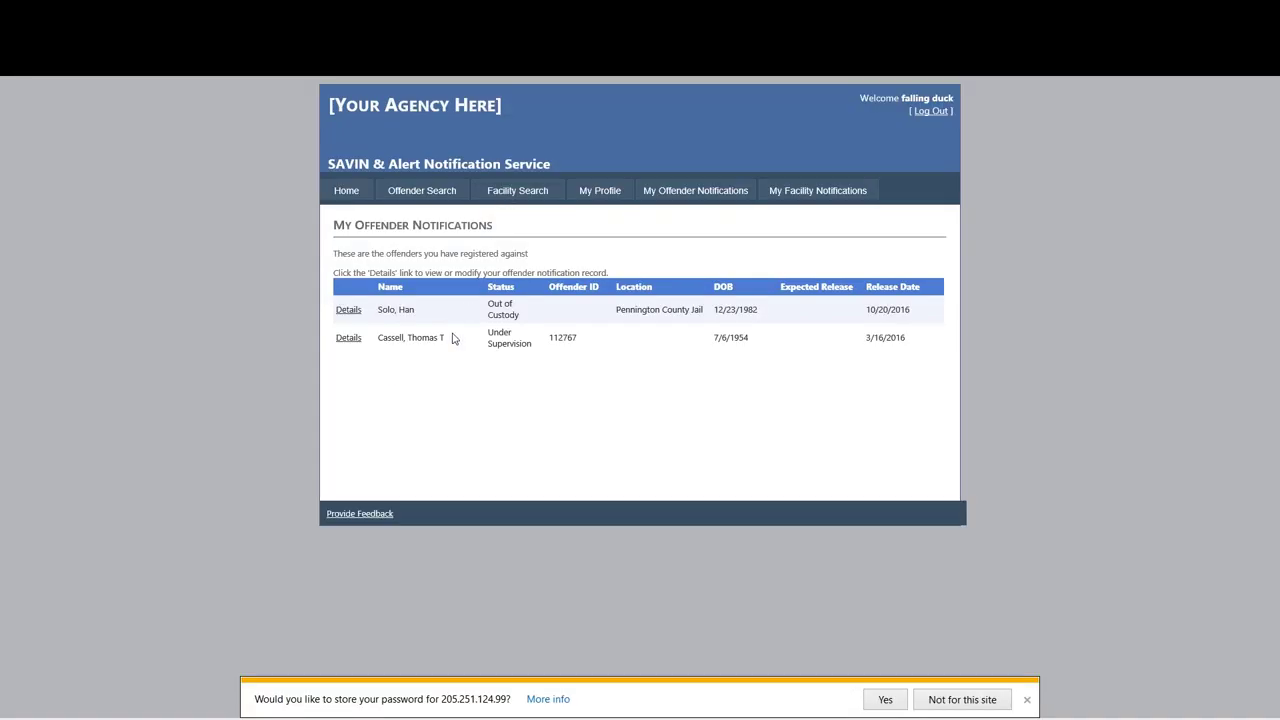
# Run a SAVIN Offender Search using the offender's first and last name.
pyautogui.click(411, 195)
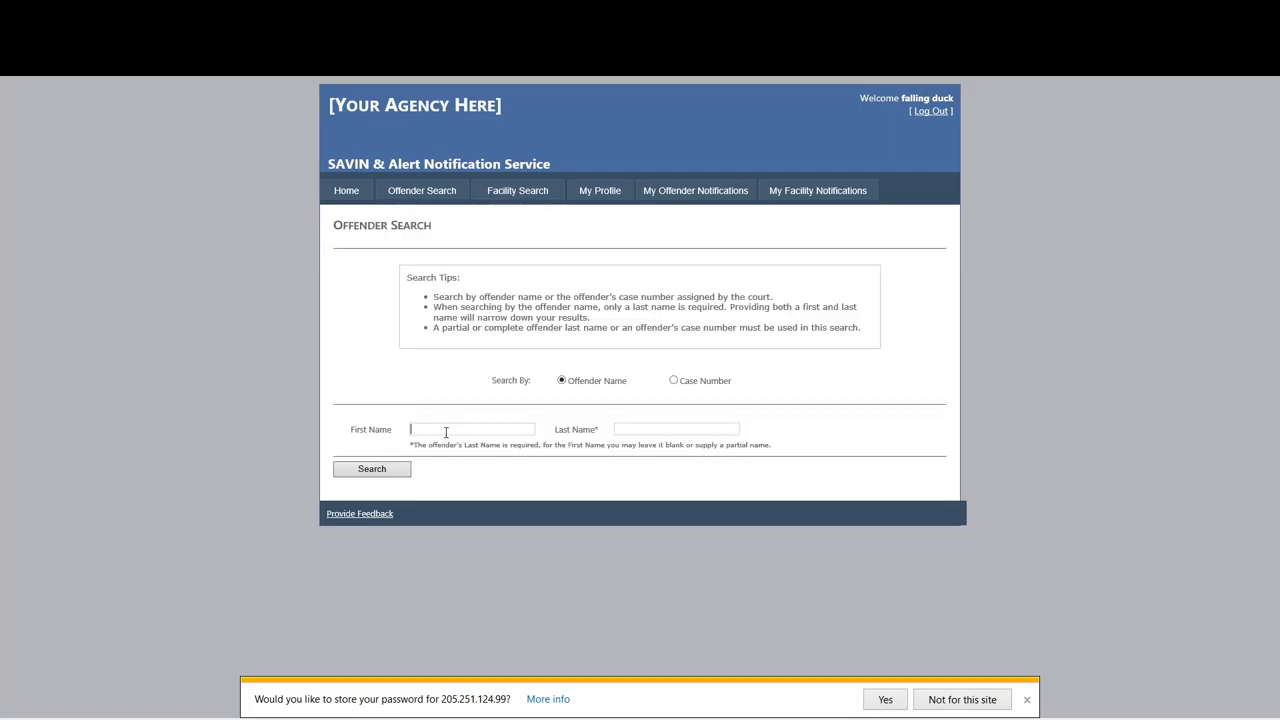
pyautogui.click(447, 430)
pyautogui.write('han so')
pyautogui.press('BackSpace')
pyautogui.press('BackSpace')
pyautogui.press('BackSpace')
pyautogui.write('solo')
pyautogui.click(372, 469)
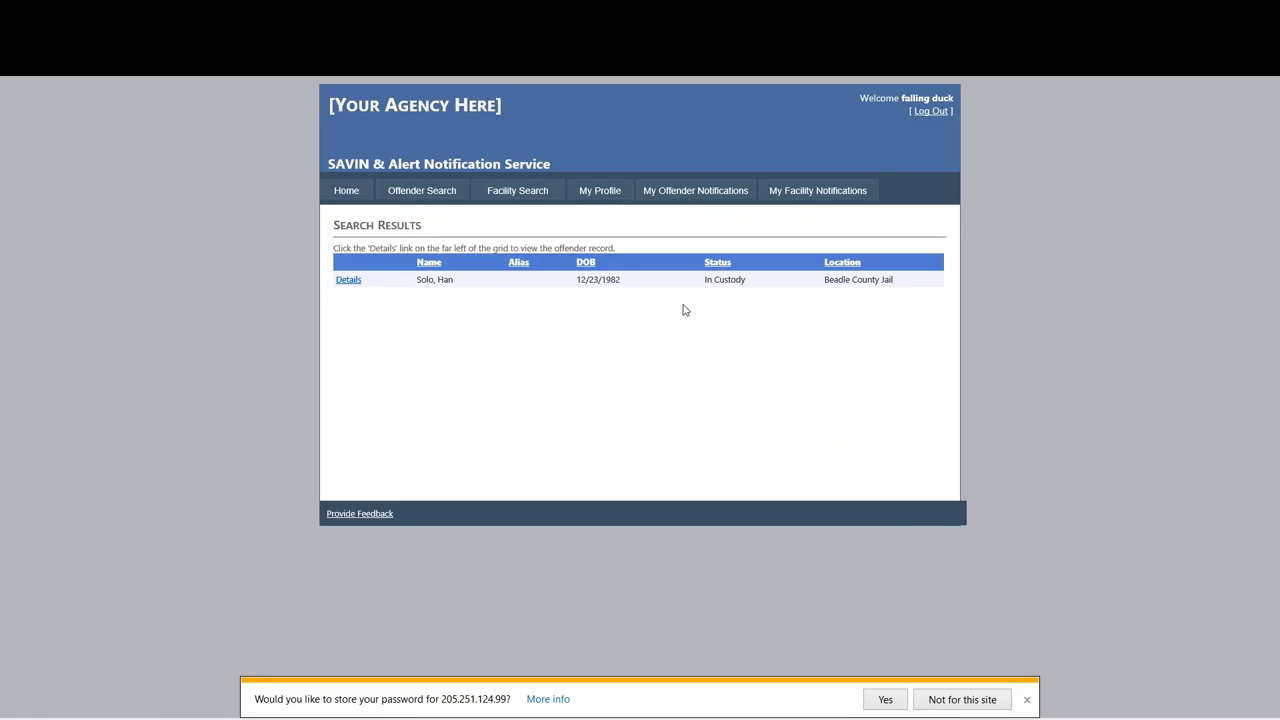
# Highlight the result's In Custody status and Beadle County Jail location, then bring up CRM's Workplace menu.
pyautogui.moveTo(702, 289); pyautogui.dragTo(738, 289)
pyautogui.moveTo(821, 289); pyautogui.dragTo(909, 300)
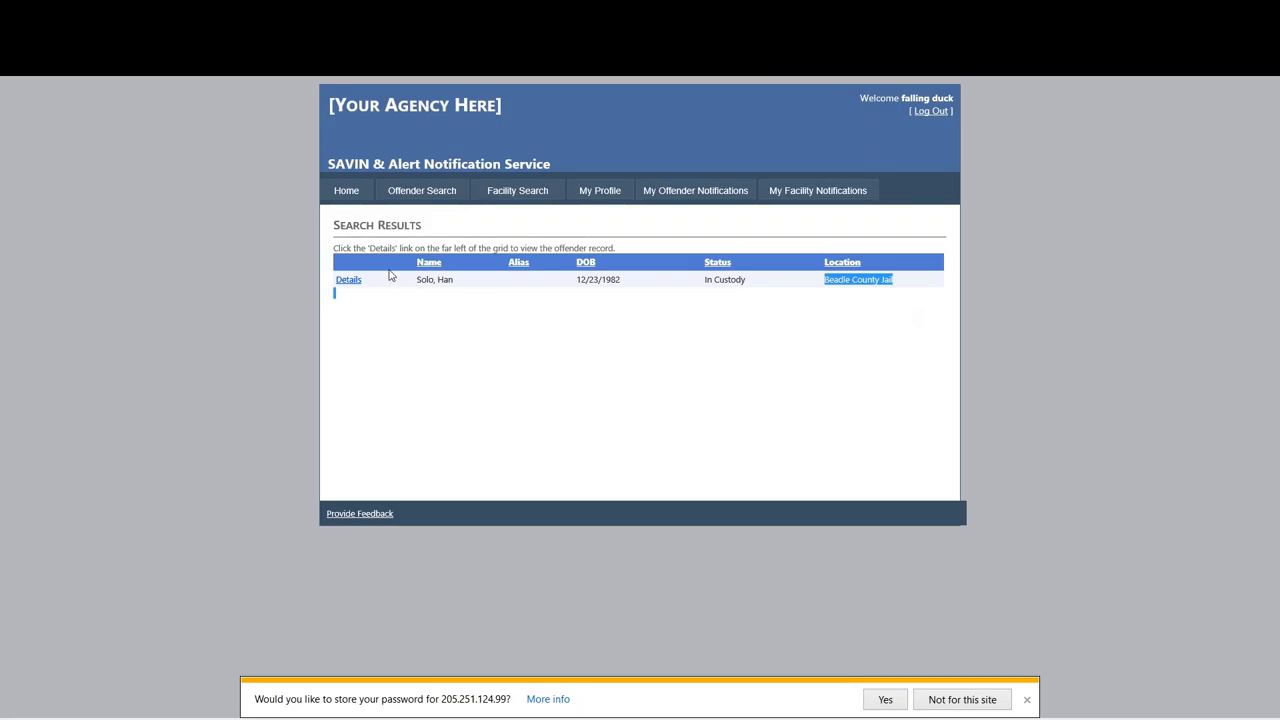
pyautogui.click(357, 285)
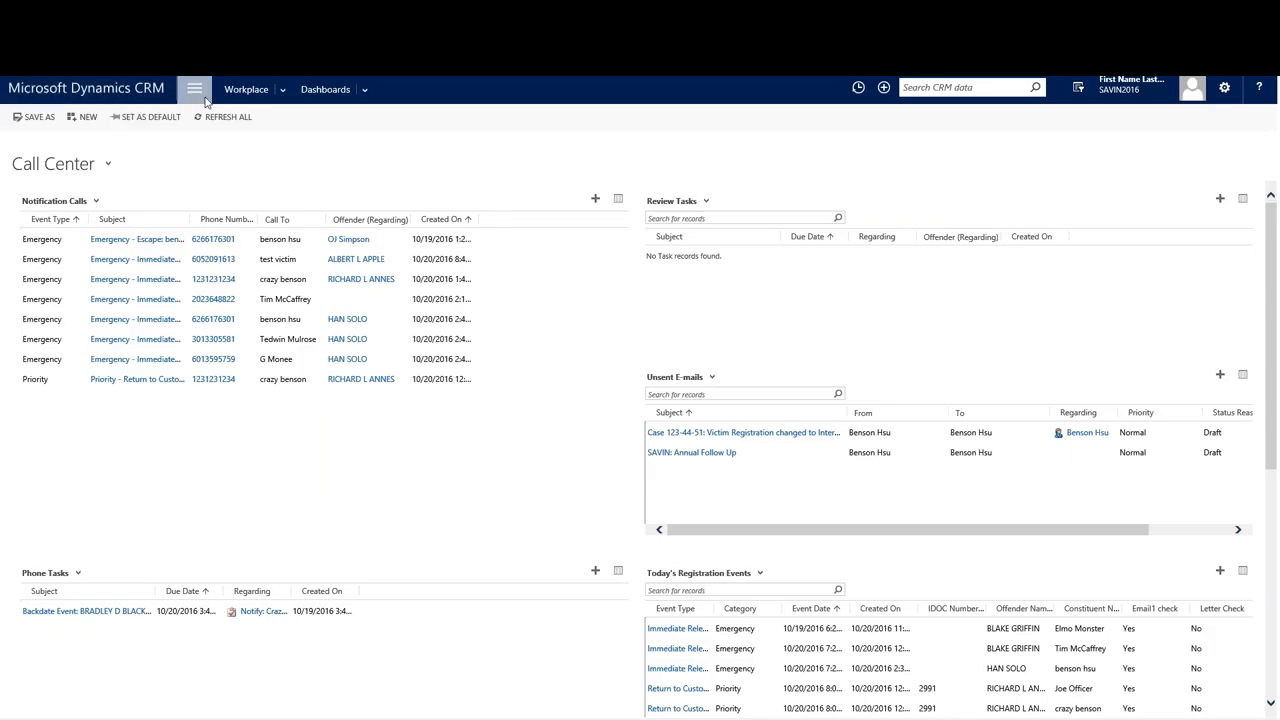
pyautogui.click(198, 93)
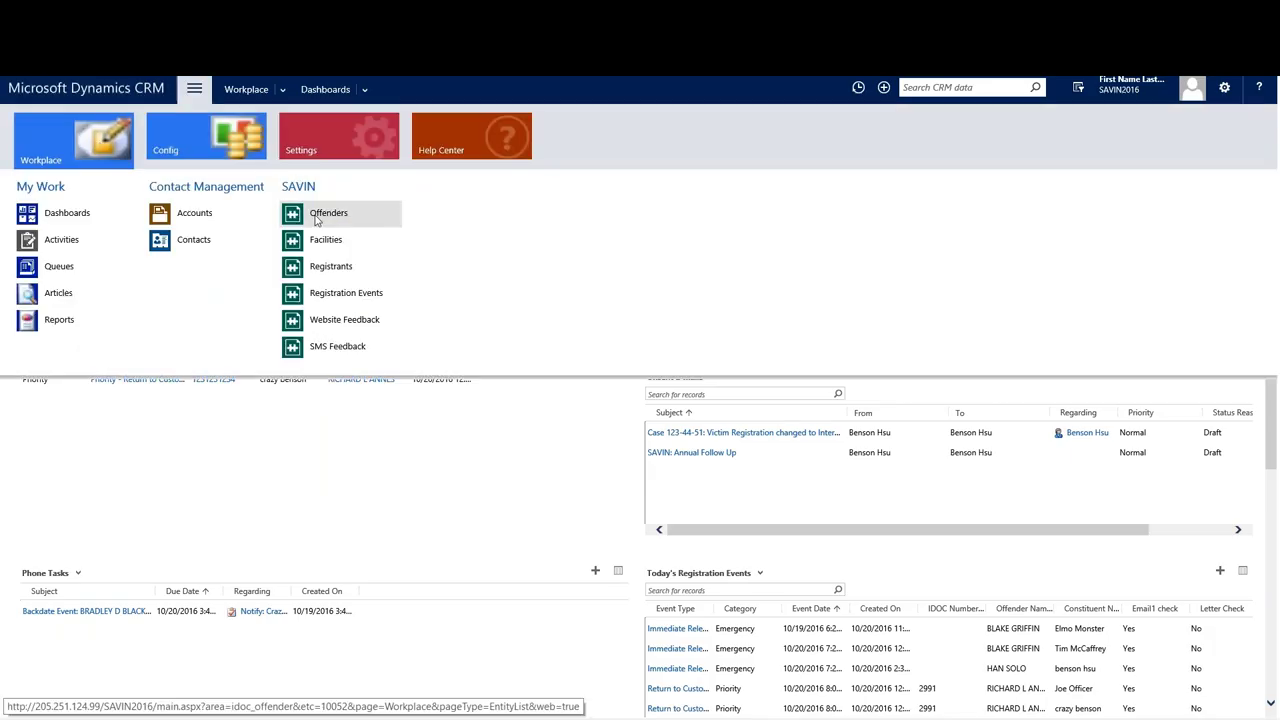
# Search Offenders by first name, open the matching record, and show its Registration Events.
pyautogui.click(316, 214)
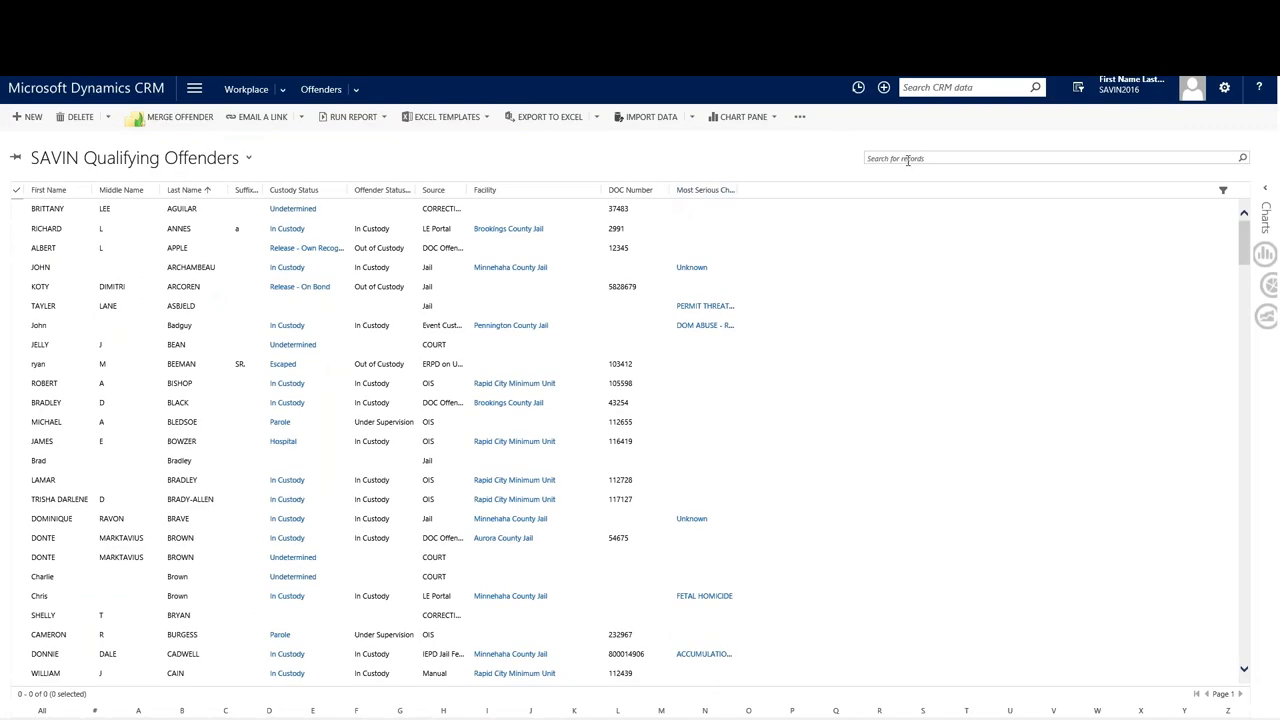
pyautogui.click(908, 160)
pyautogui.write('han')
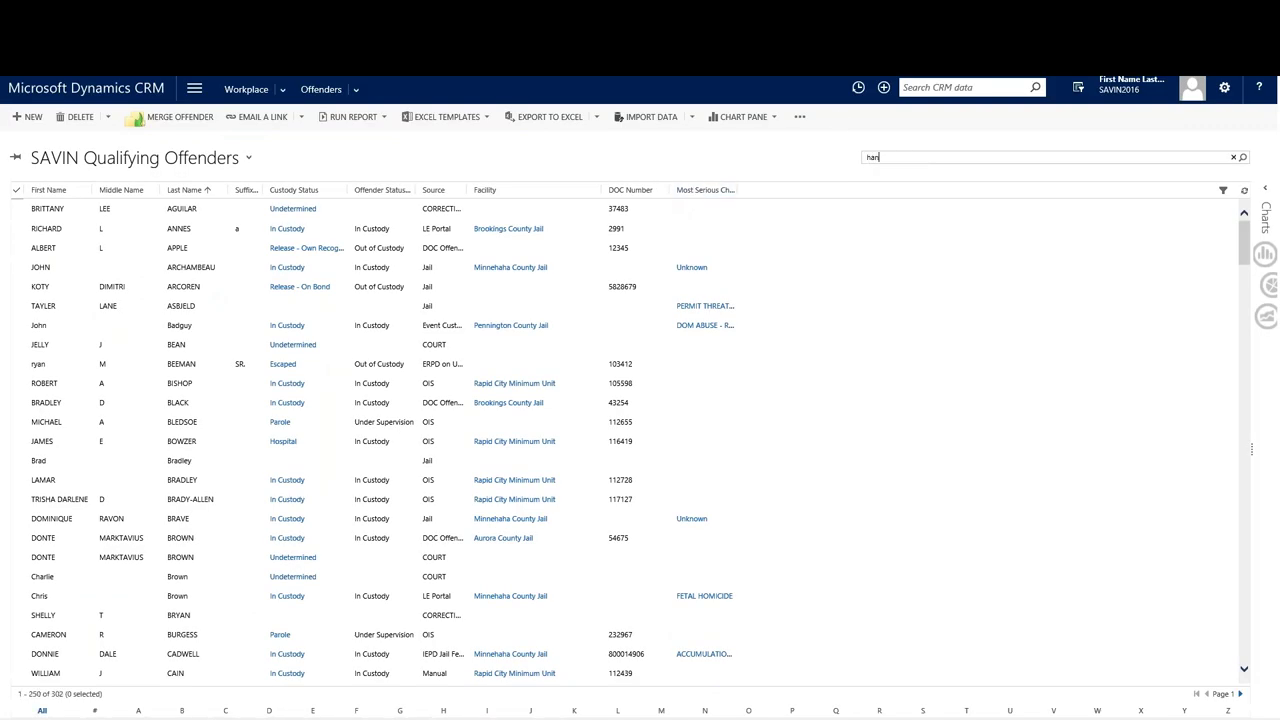
pyautogui.press('Return')
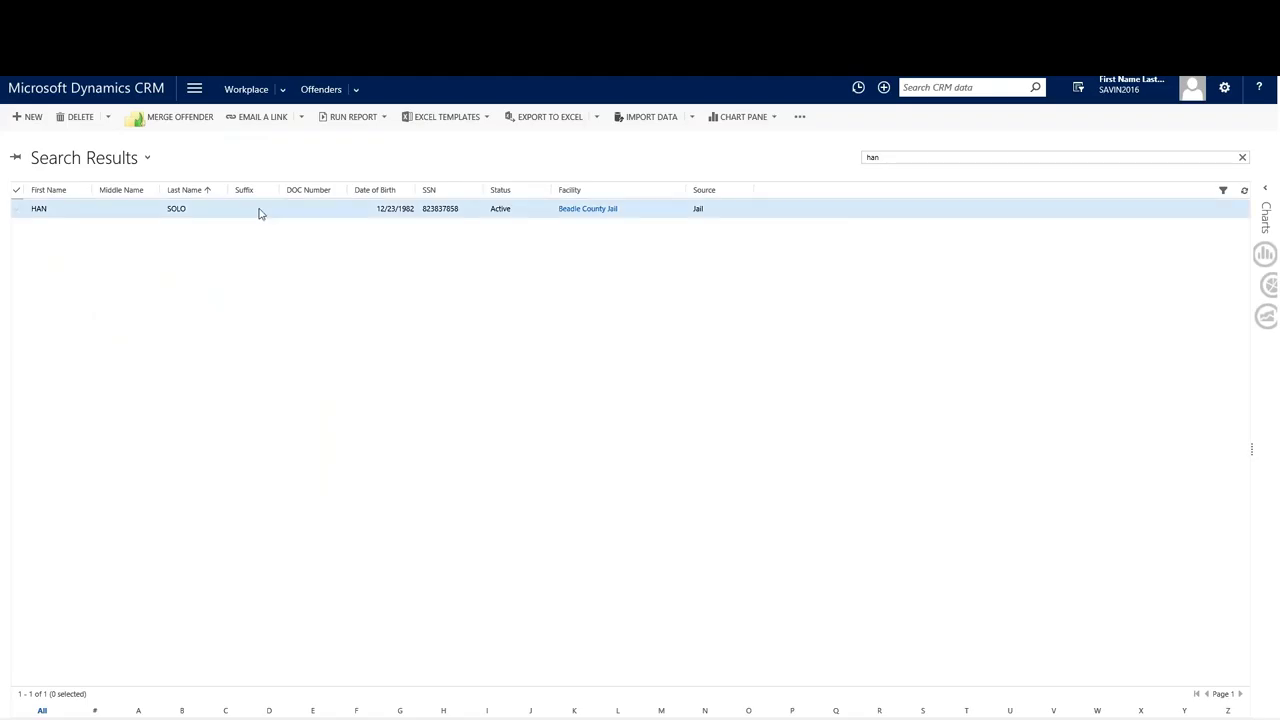
pyautogui.click(259, 212)
pyautogui.doubleClick(259, 212)
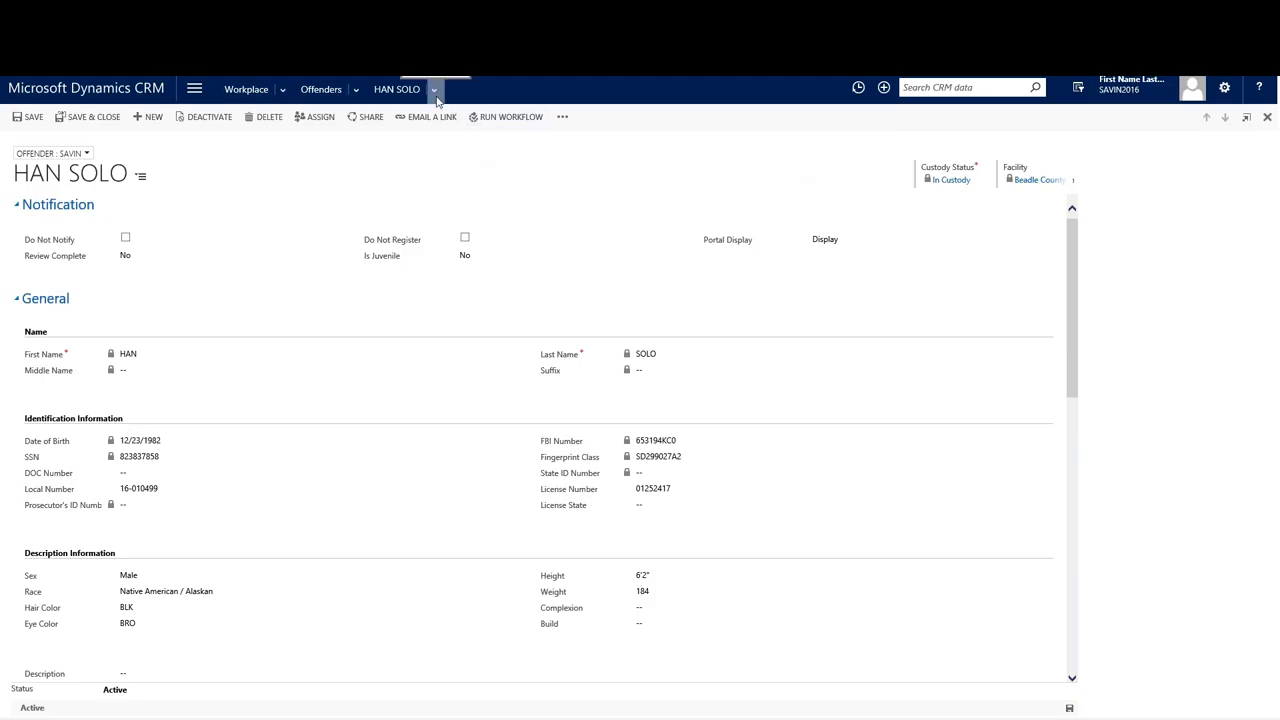
pyautogui.click(436, 98)
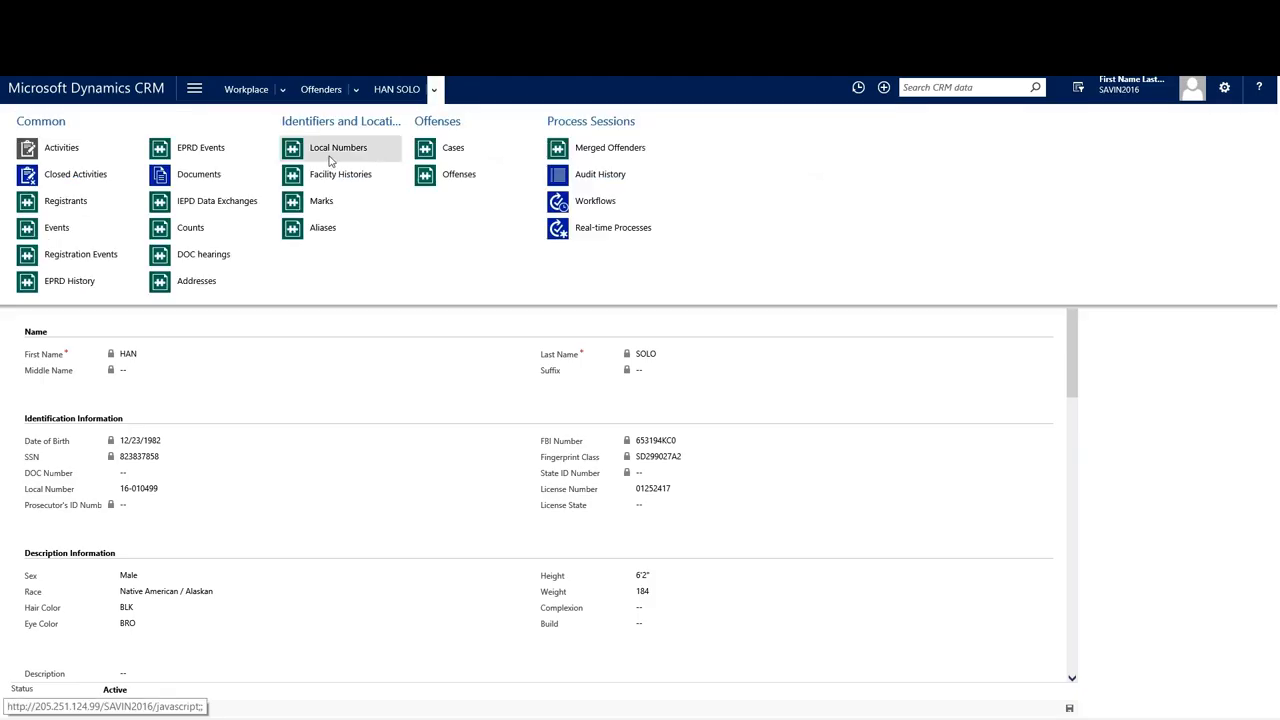
pyautogui.click(65, 253)
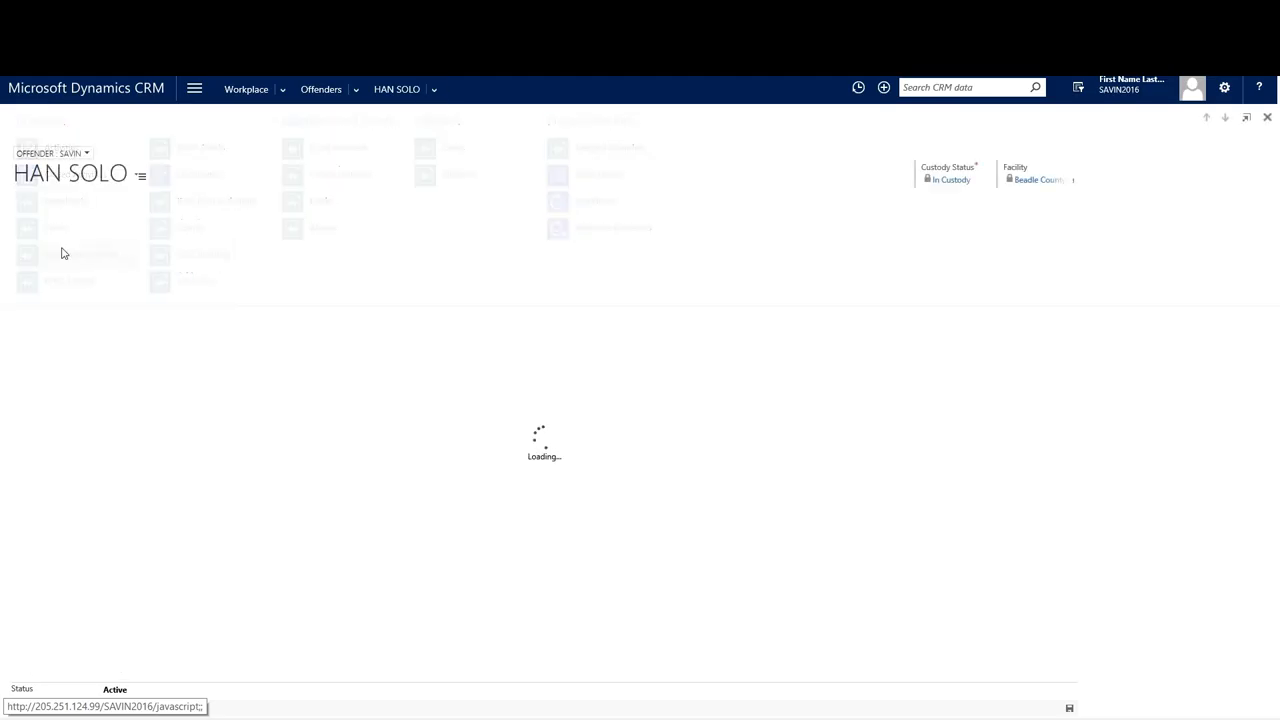
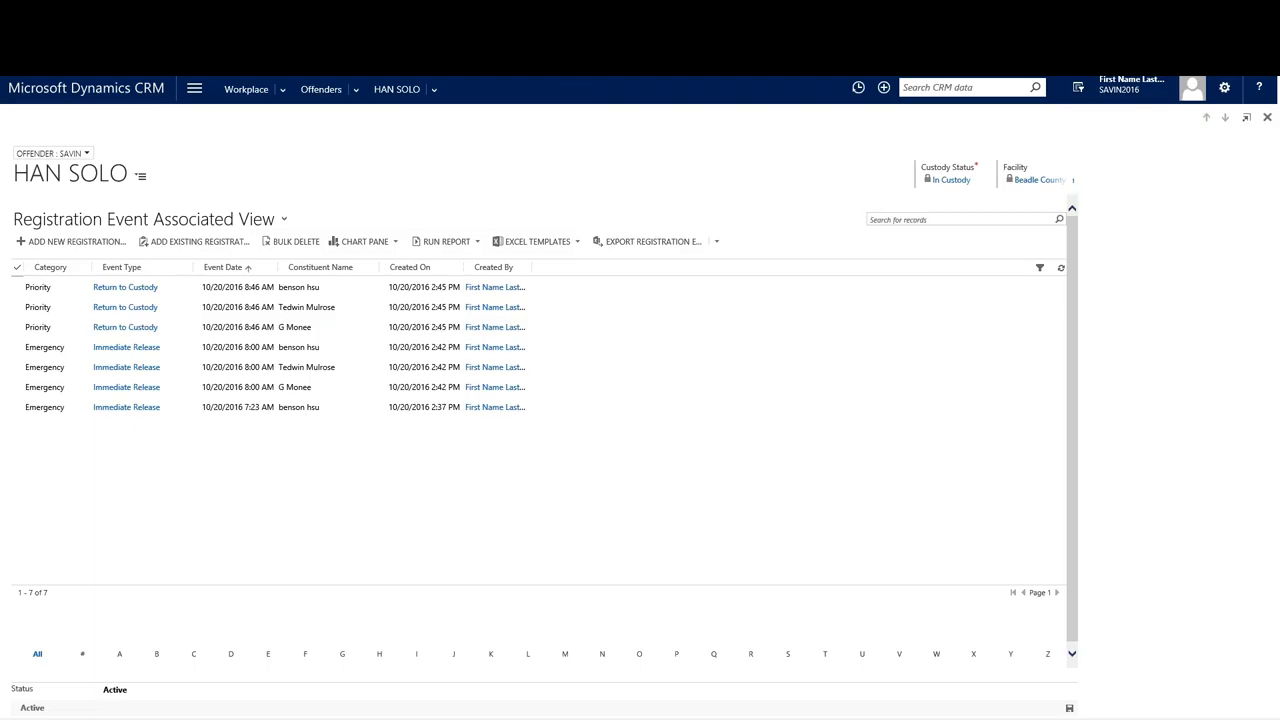
# Open the Possible Duplicate Offender Created review task from the Workplace Call Center dashboard.
pyautogui.click(194, 89)
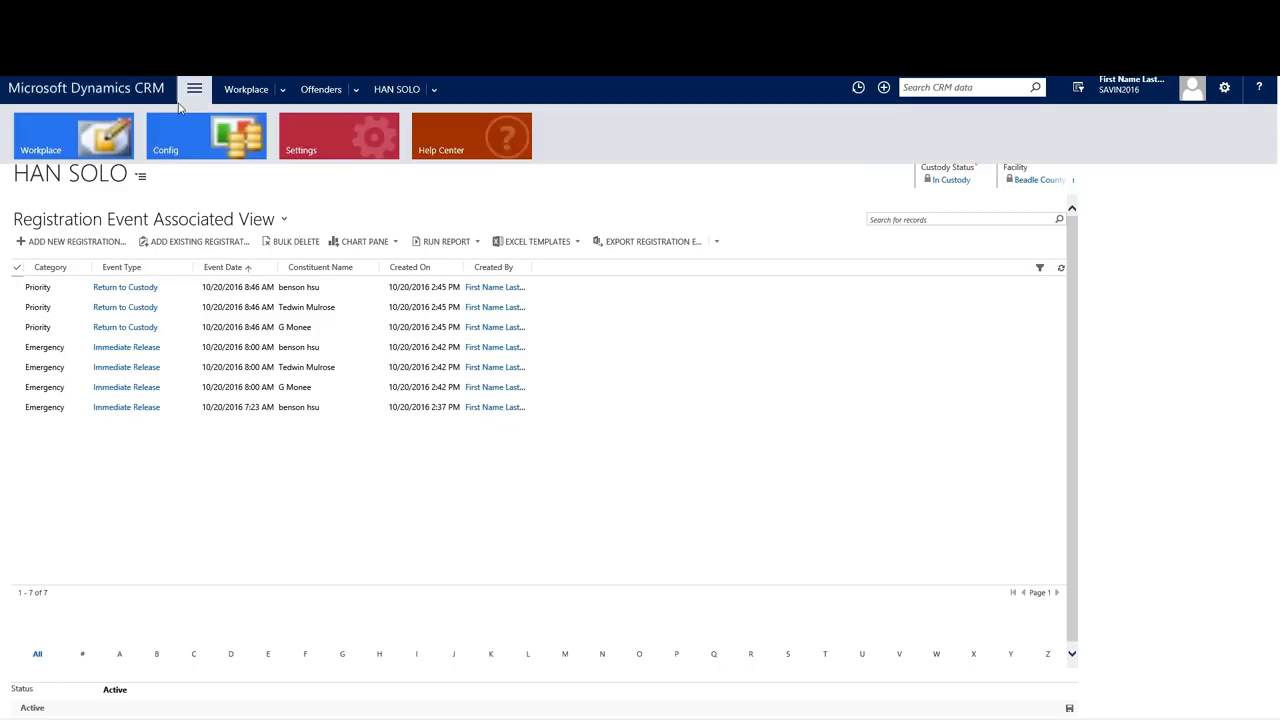
pyautogui.click(79, 149)
pyautogui.click(53, 208)
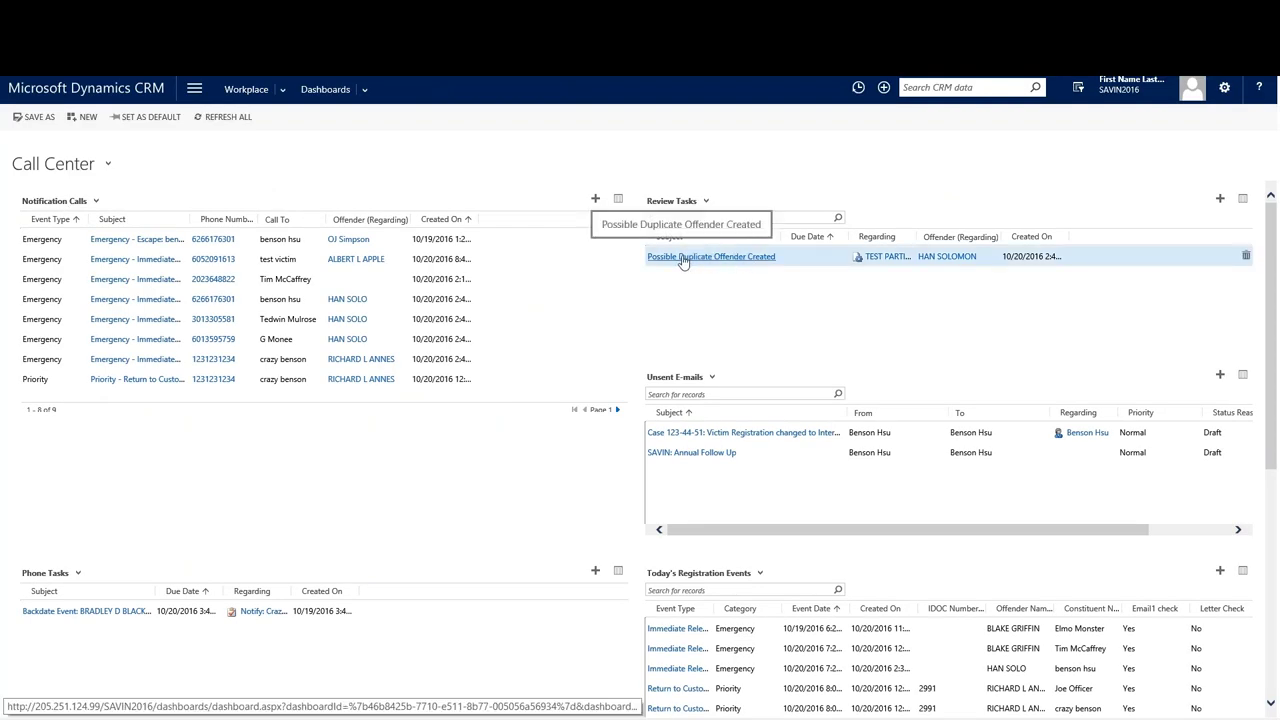
pyautogui.click(682, 258)
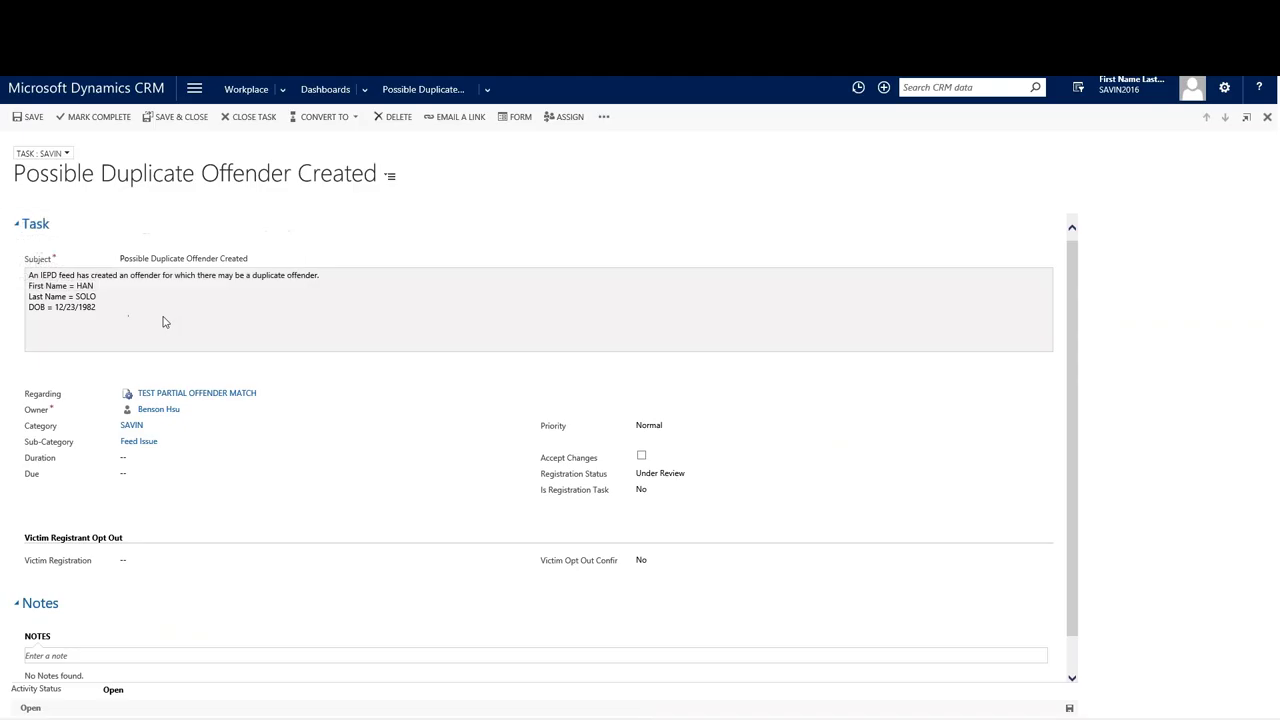
# Follow the task's Regarding link to the TEST PARTIAL OFFENDER MATCH data exchange, discarding unsaved changes.
pyautogui.click(223, 320)
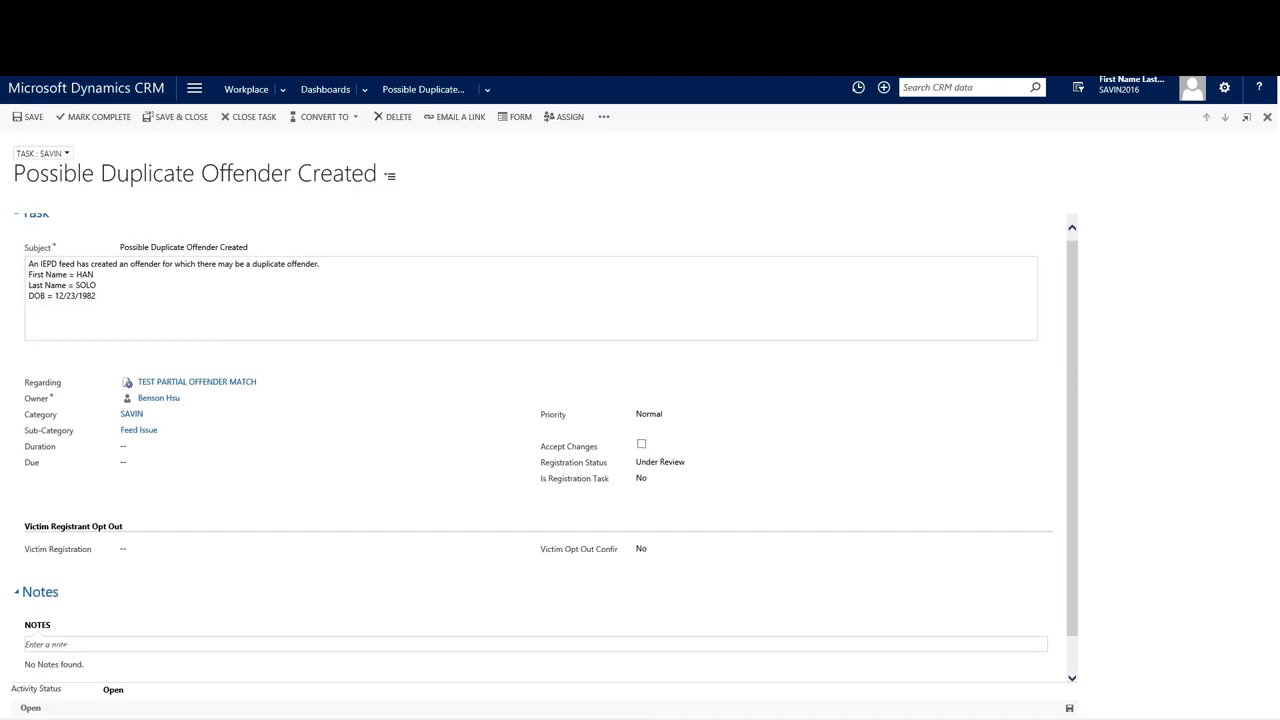
pyautogui.click(205, 362)
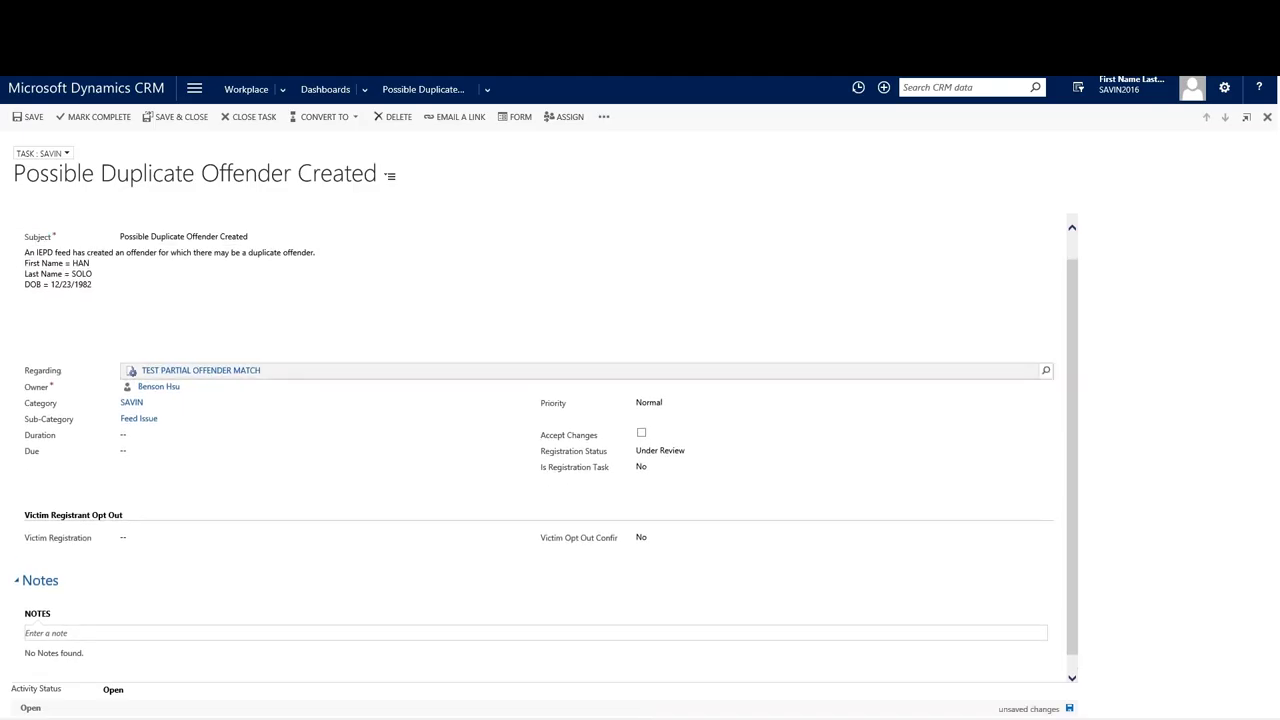
pyautogui.click(205, 371)
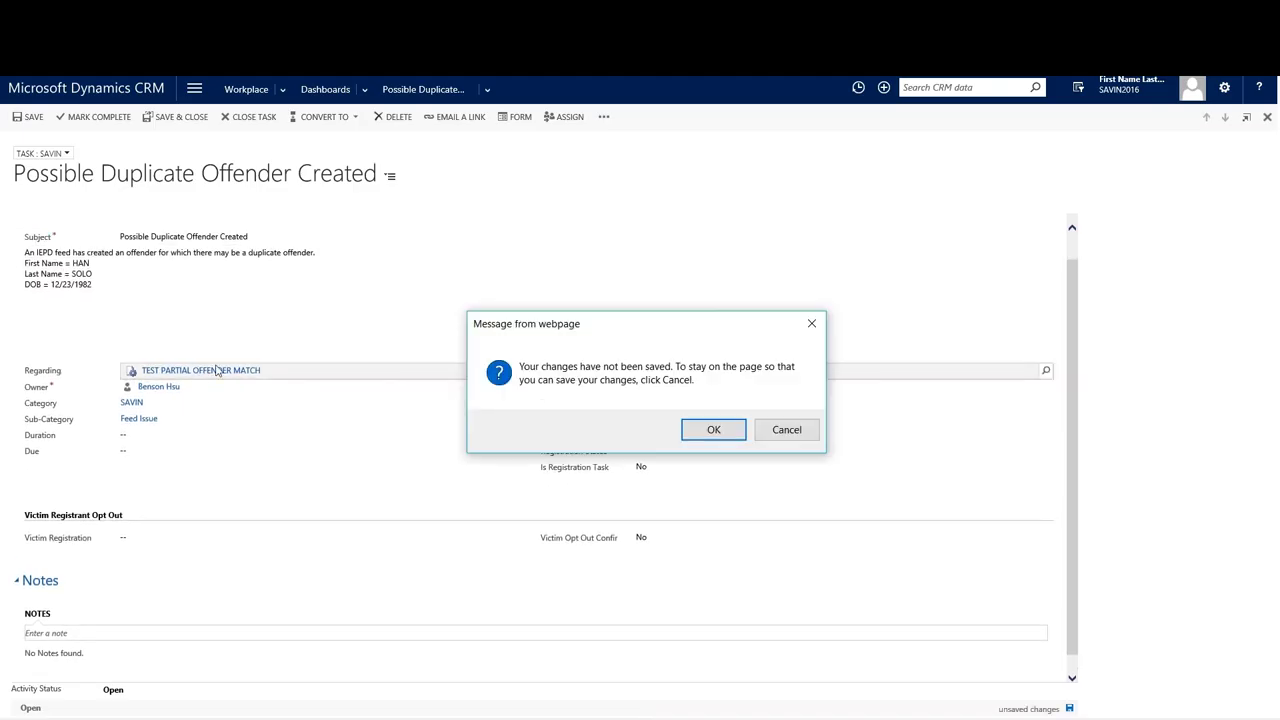
pyautogui.click(713, 430)
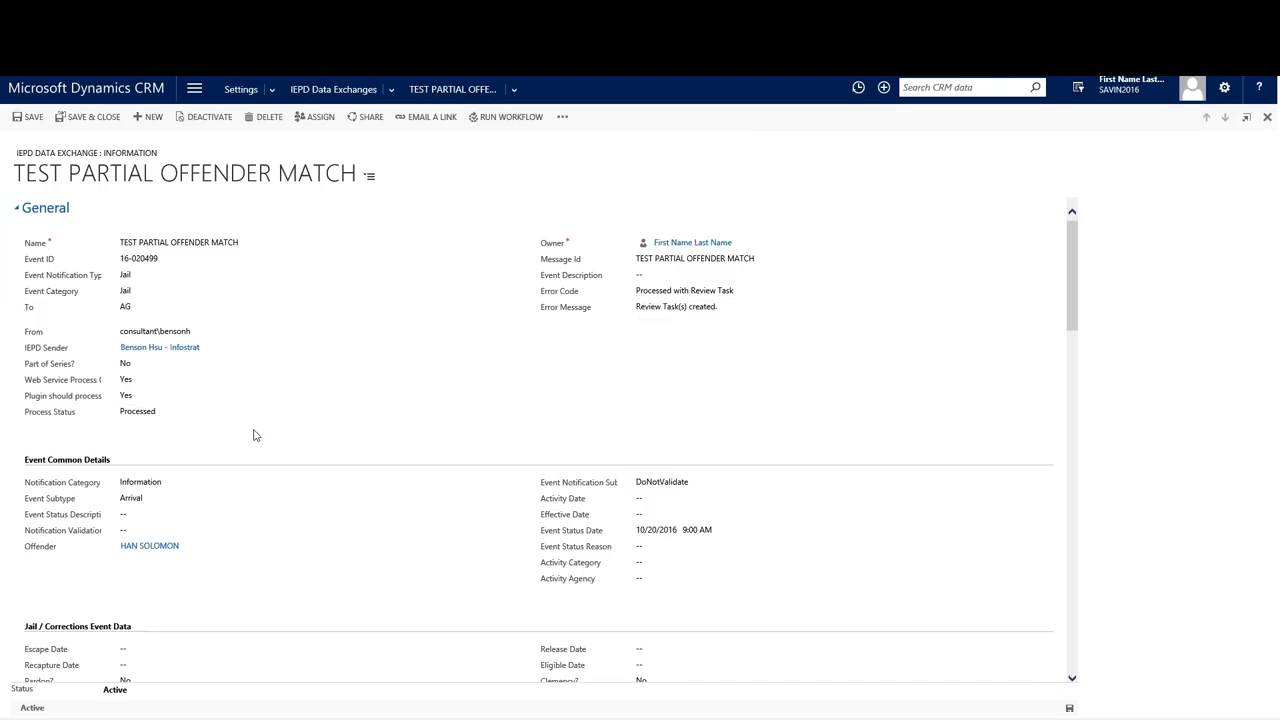
# Open the HAN SOLOMON offender linked in the data exchange's Offender field.
pyautogui.scroll(-1, 220, 450)
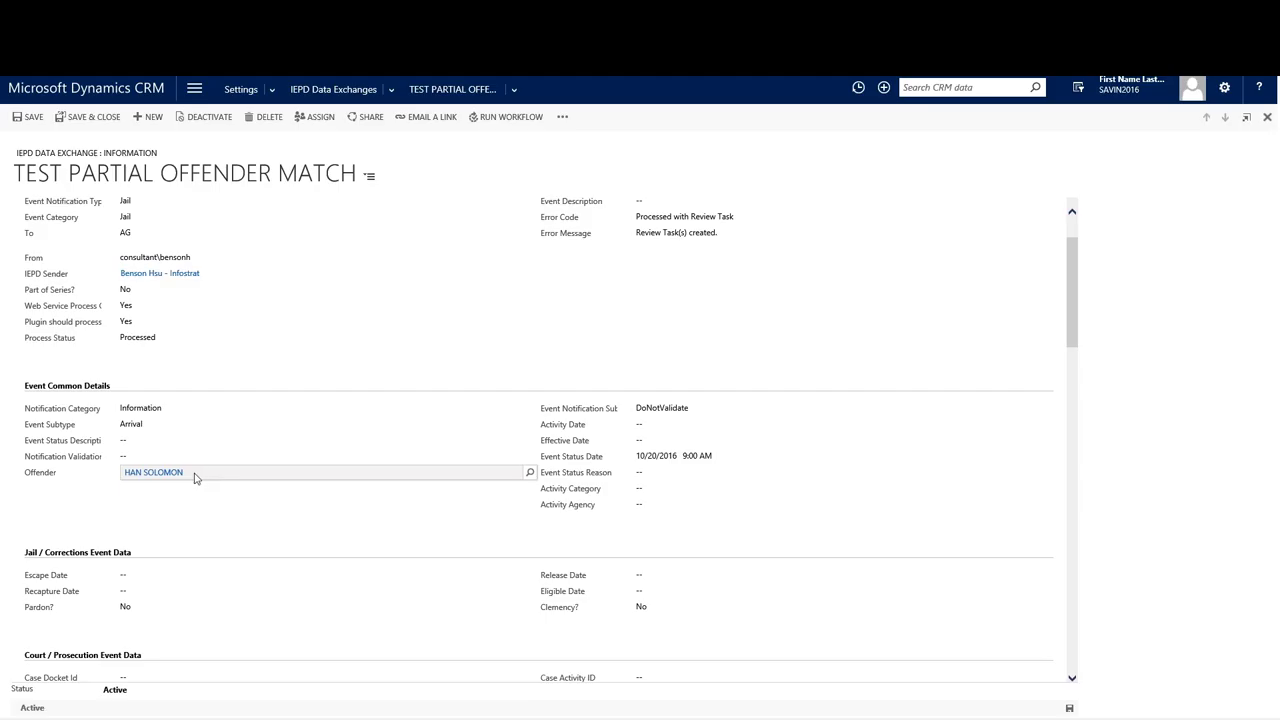
pyautogui.click(198, 476)
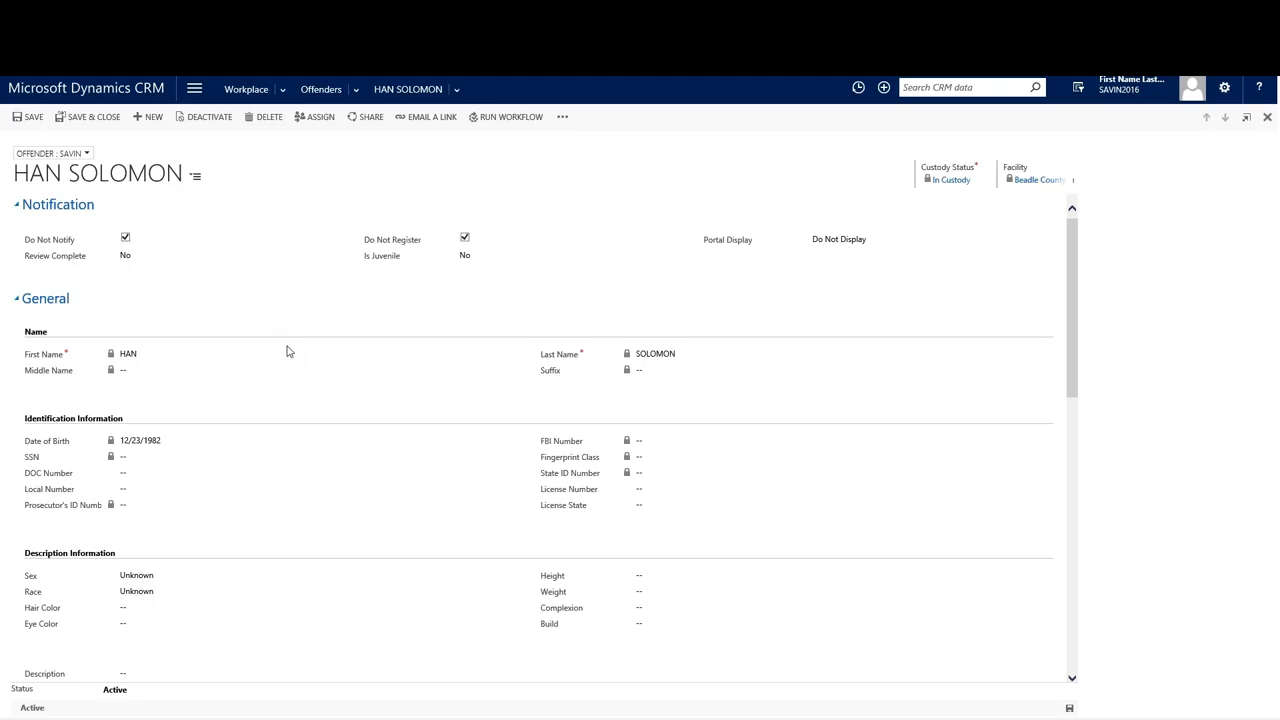
pyautogui.scroll(-1, 287, 351)
pyautogui.scroll(1, 155, 370)
# Search offenders for han*solo, select both HAN SOLO and HAN SOLOMON, then return to Workplace.
pyautogui.click(324, 94)
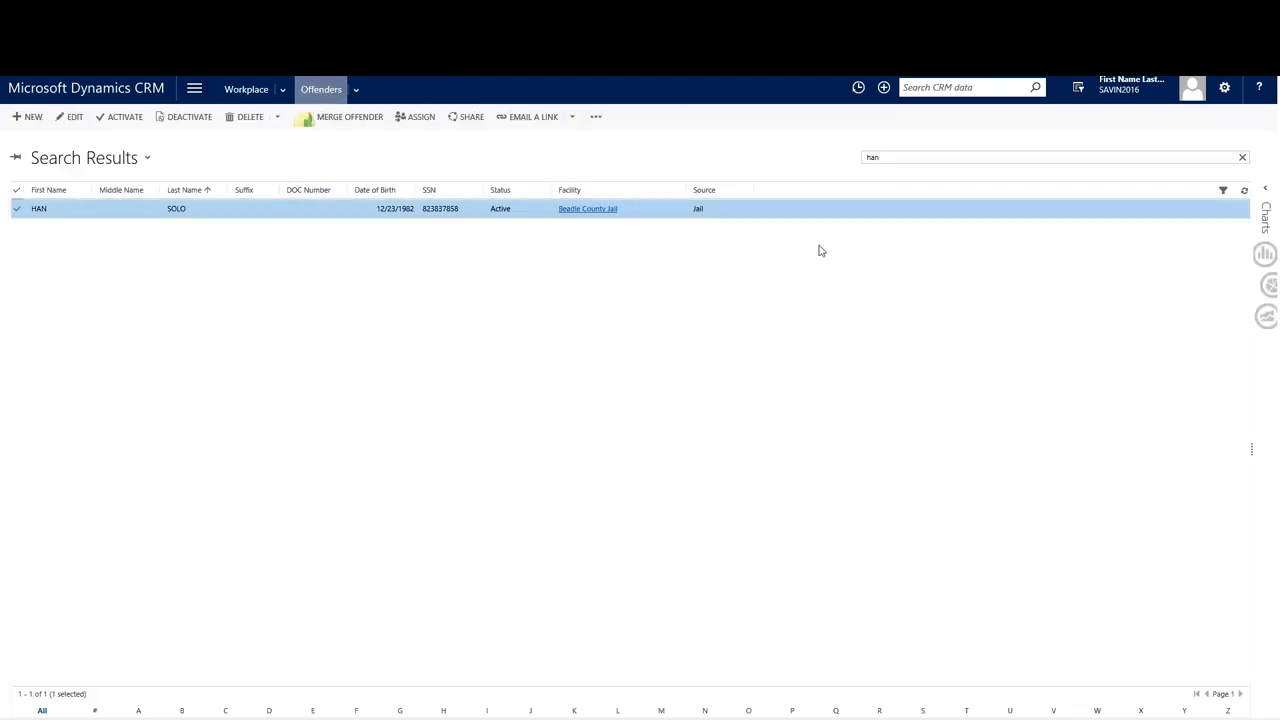
pyautogui.click(890, 157)
pyautogui.write('*solo')
pyautogui.press('Return')
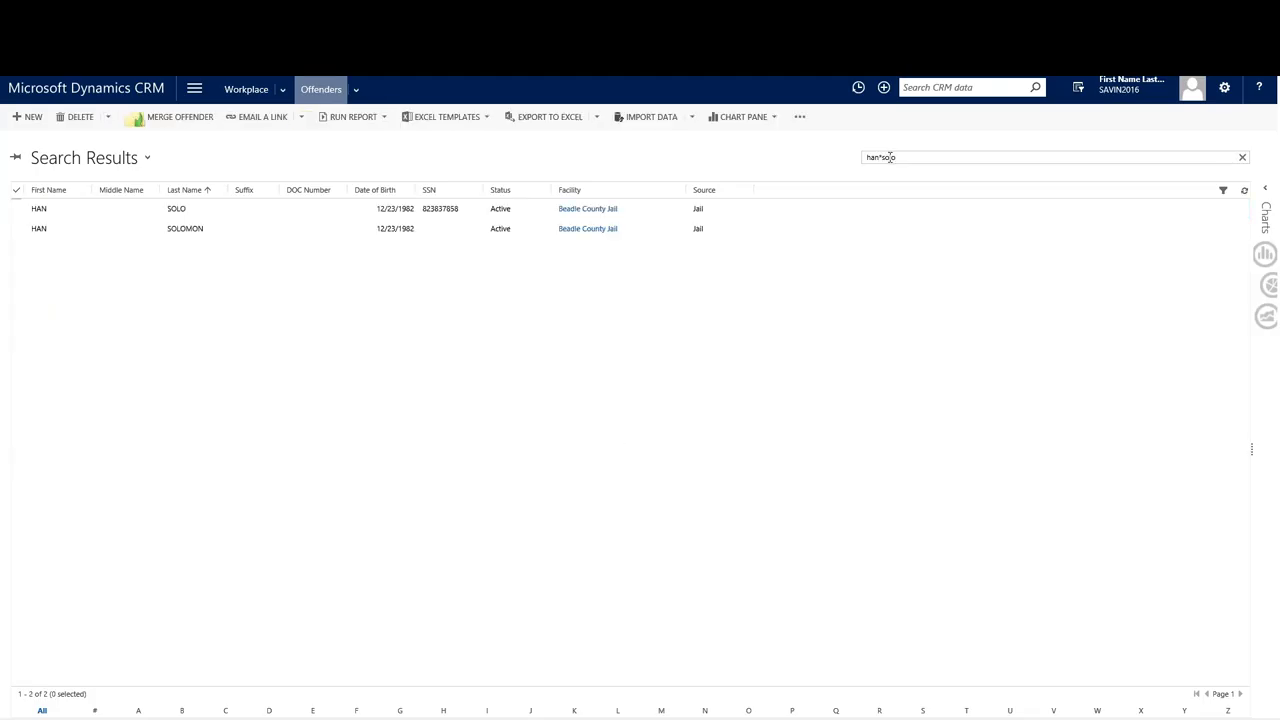
pyautogui.click(24, 212)
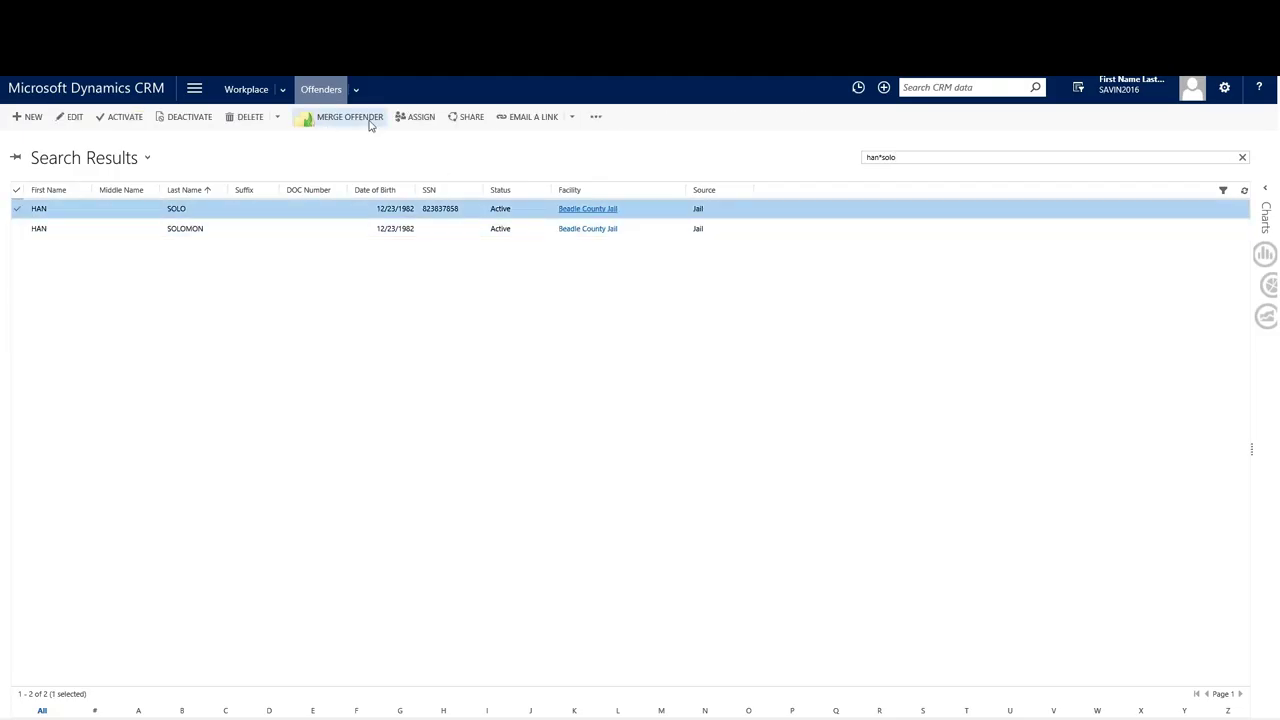
pyautogui.click(21, 232)
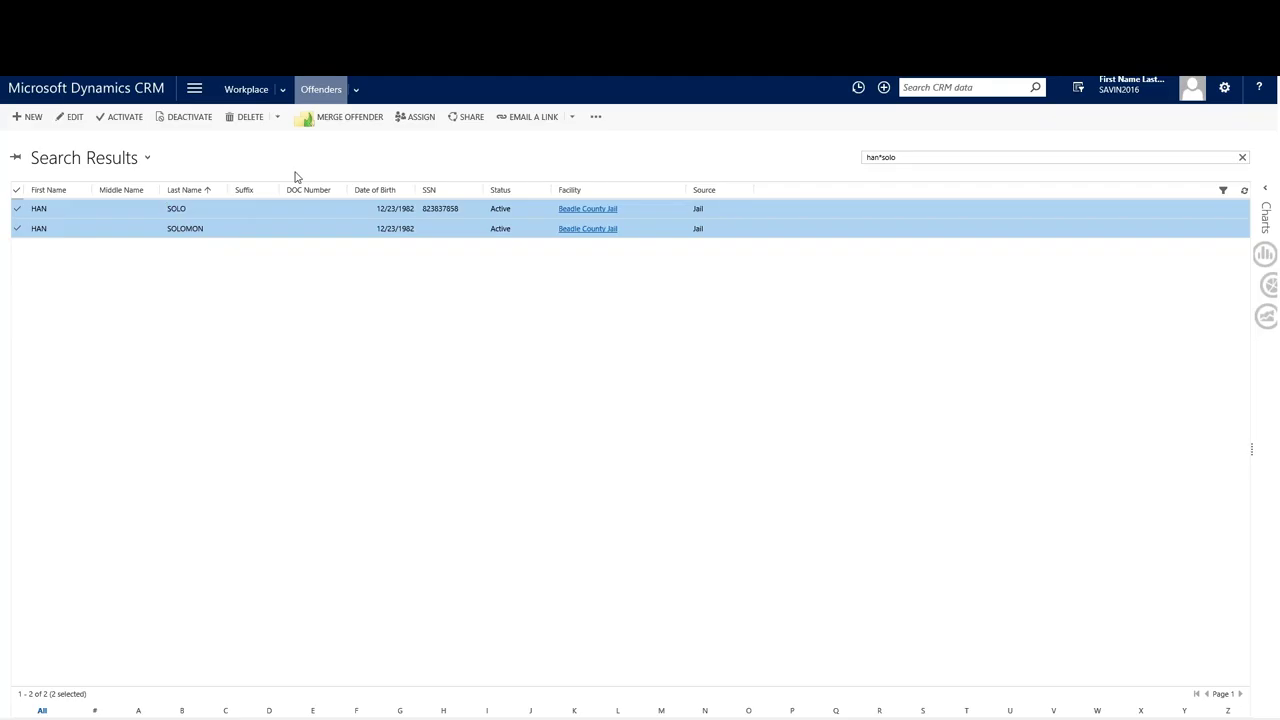
pyautogui.click(233, 95)
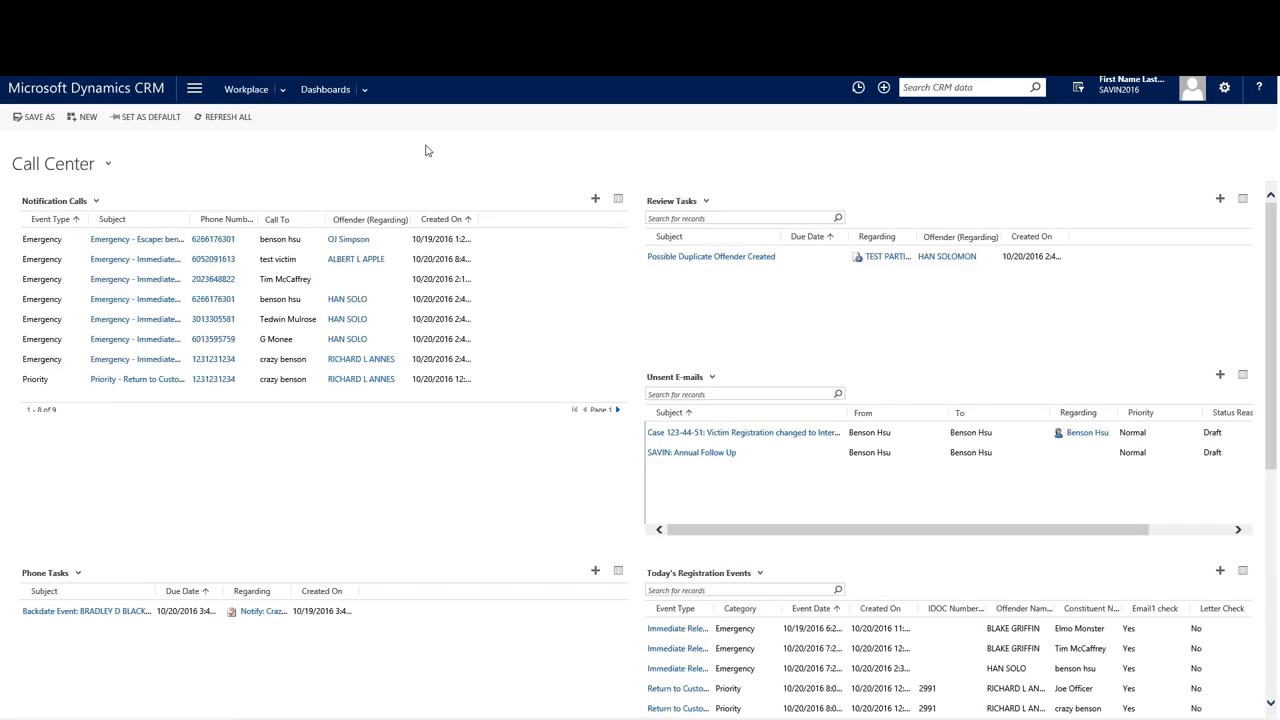
pyautogui.click(196, 92)
pyautogui.click(83, 146)
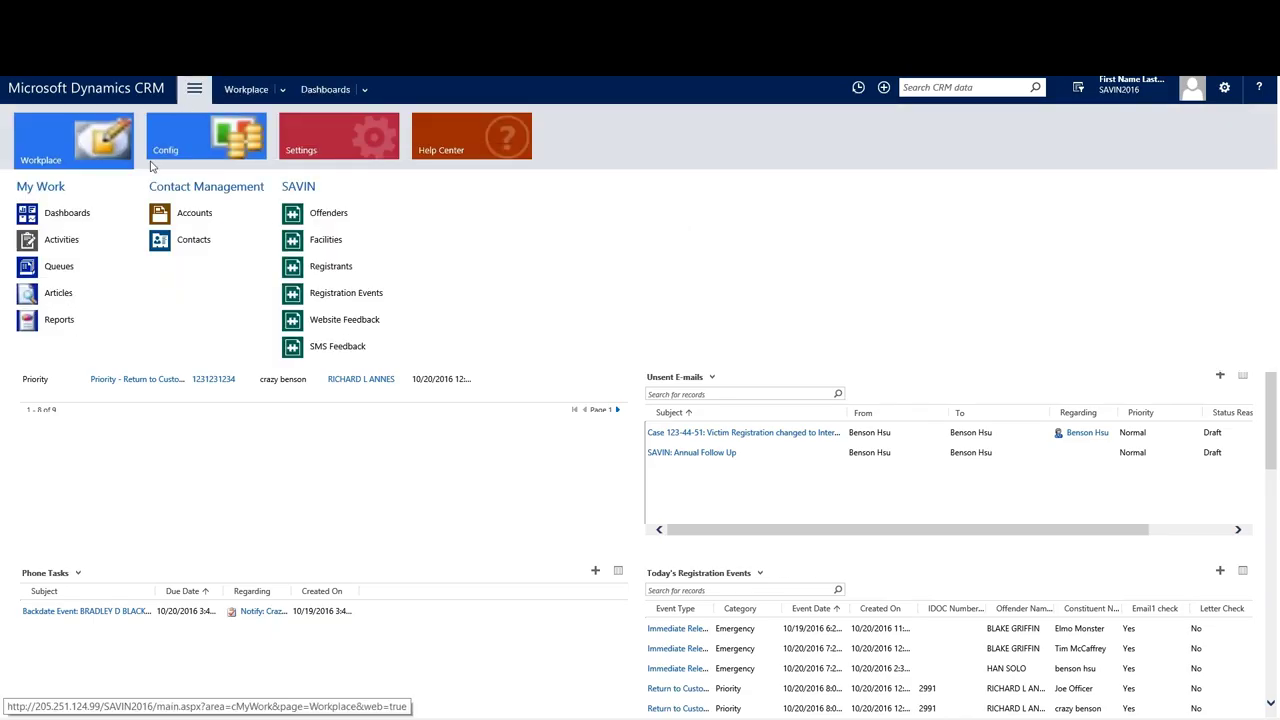
pyautogui.click(326, 216)
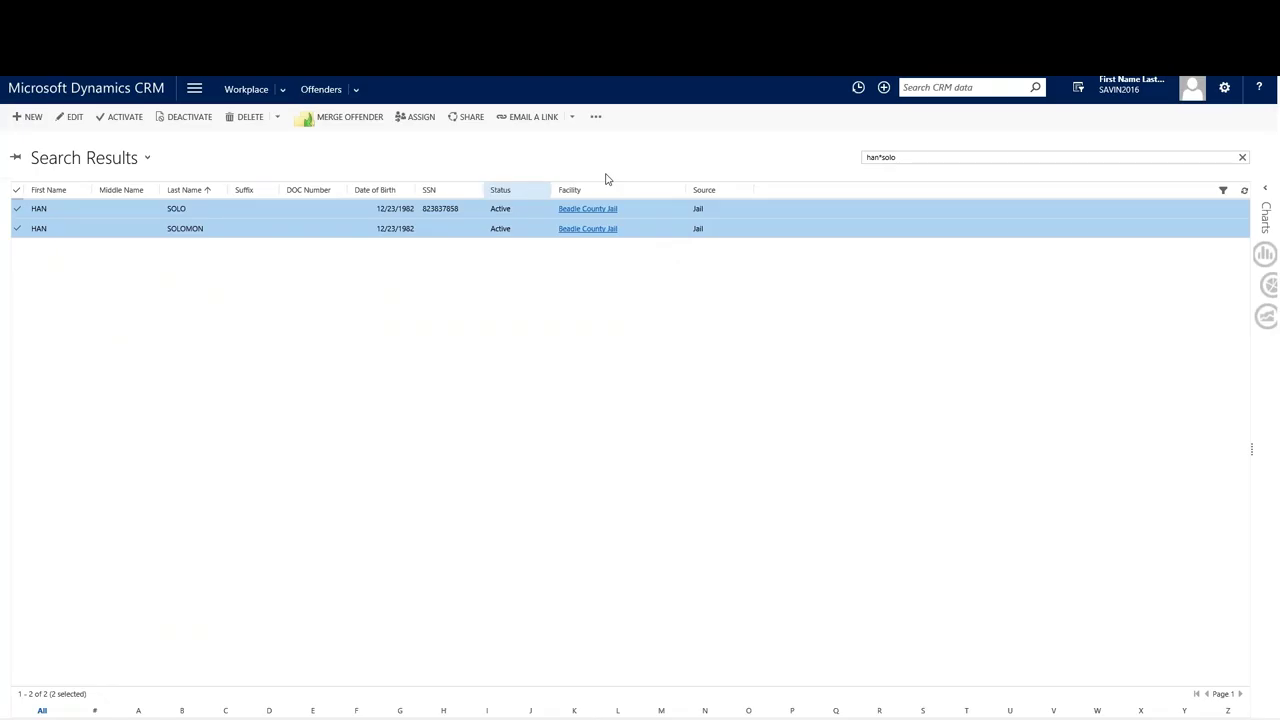
pyautogui.moveTo(906, 158); pyautogui.dragTo(804, 156)
pyautogui.write('s')
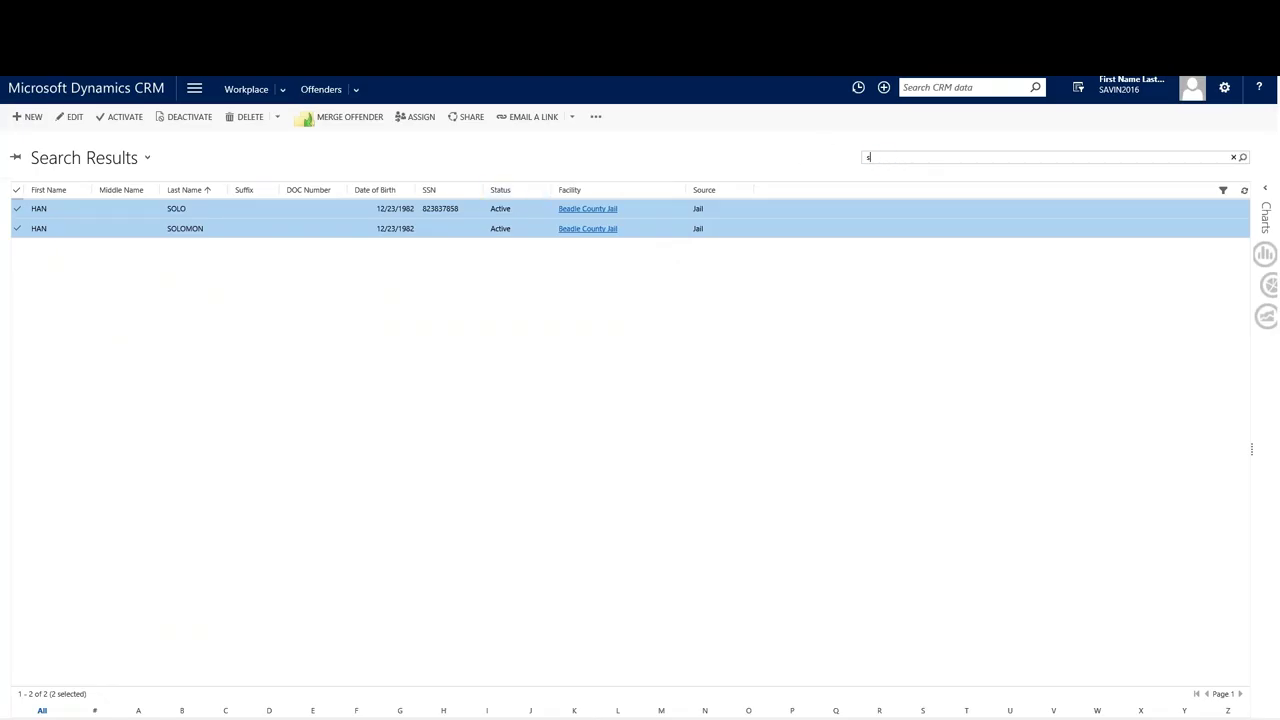
pyautogui.write('tev*eller')
pyautogui.press('Return')
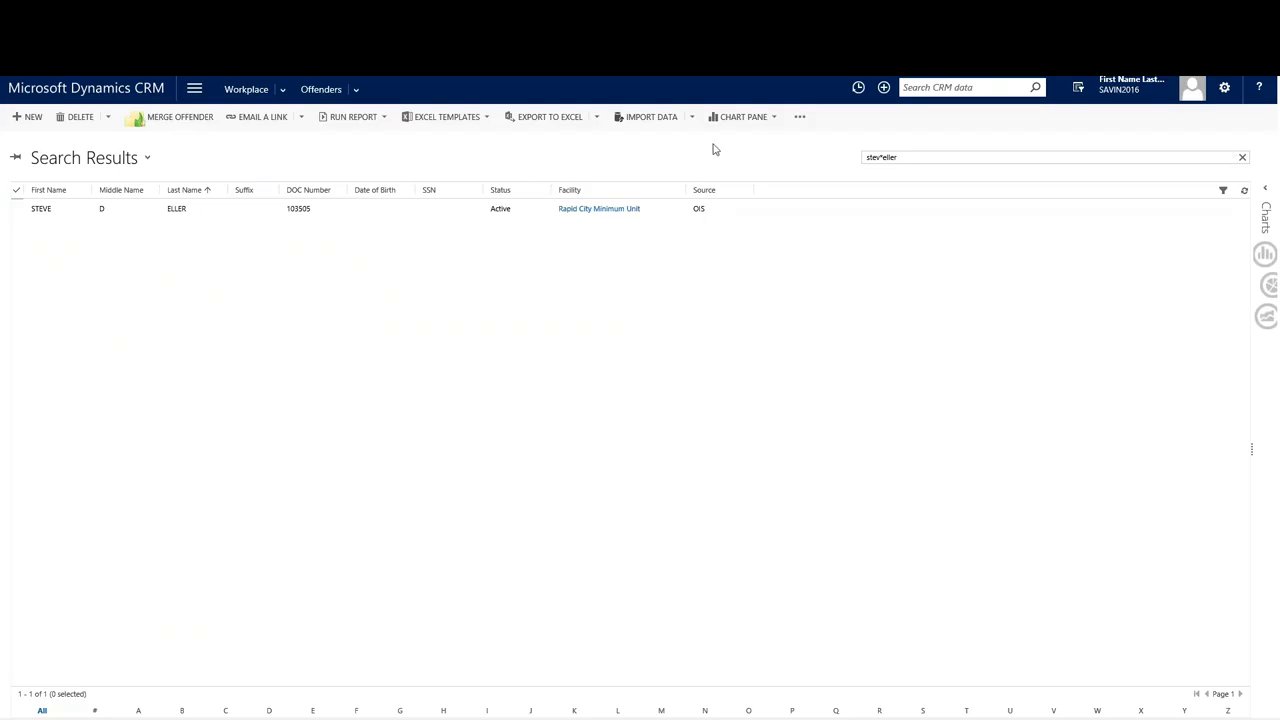
pyautogui.click(16, 208)
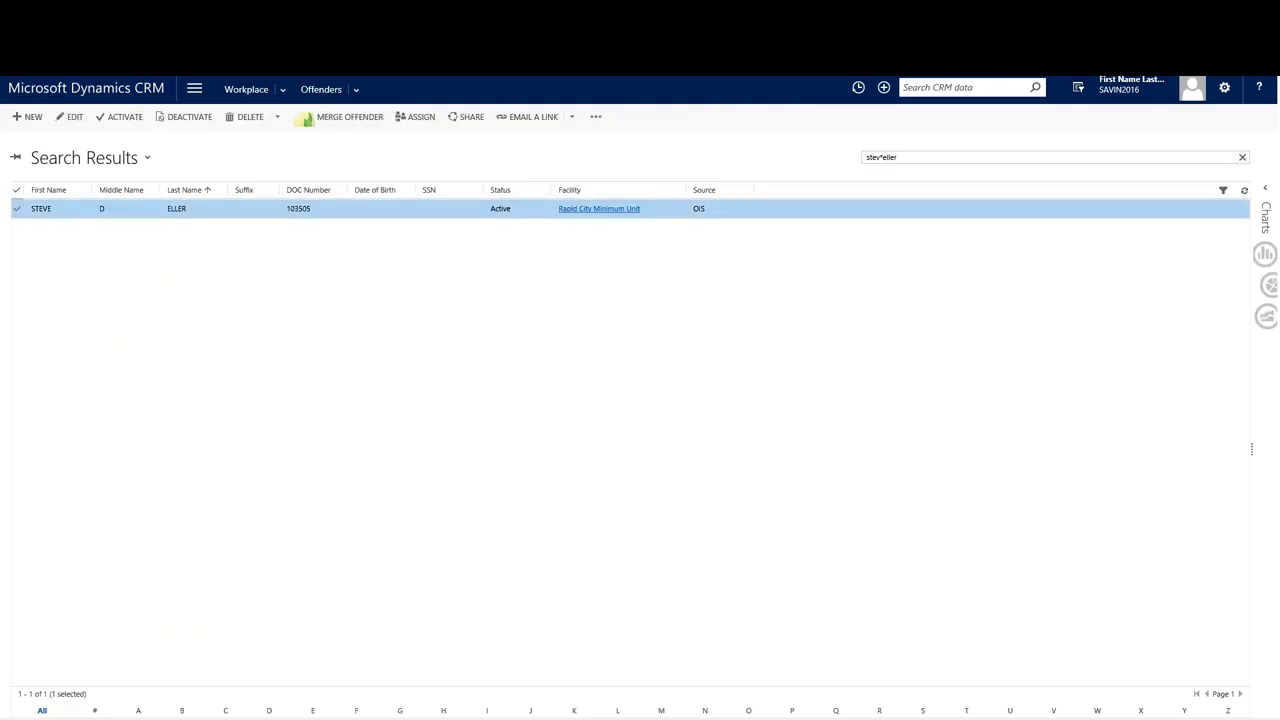
pyautogui.doubleClick(249, 209)
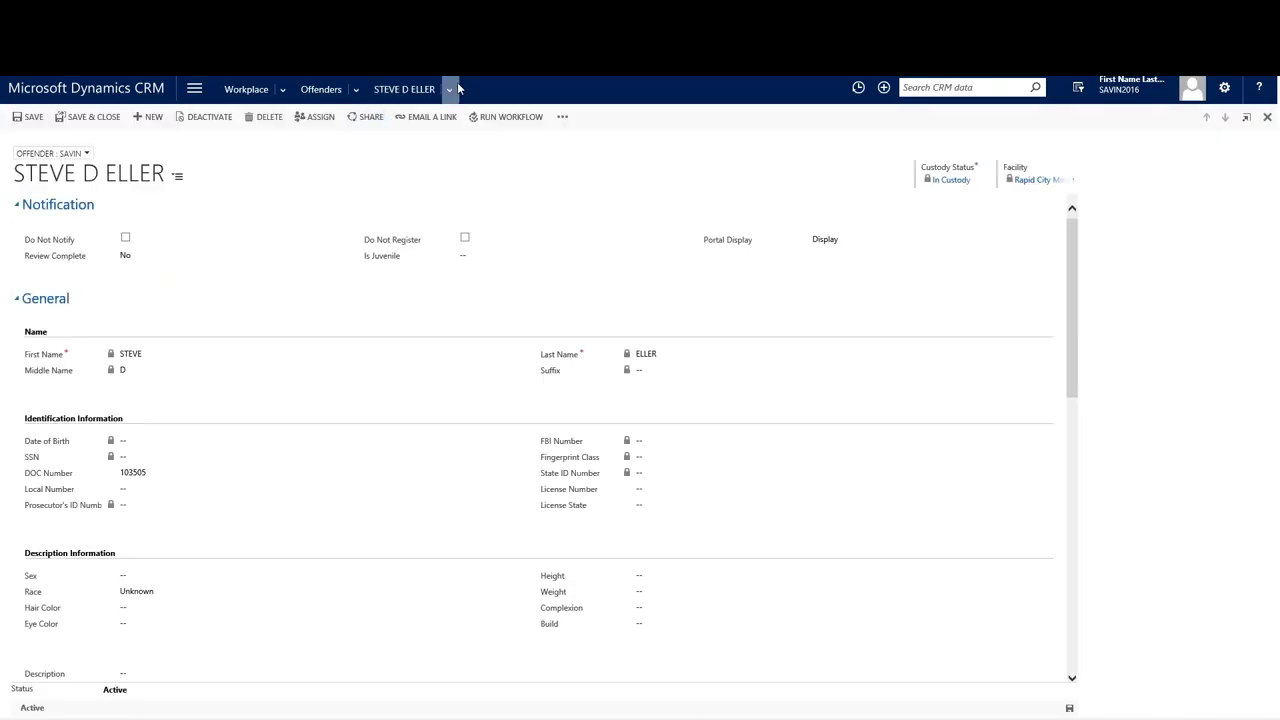
# View the offender's notification registrants, then jump to the form's Details section.
pyautogui.click(452, 89)
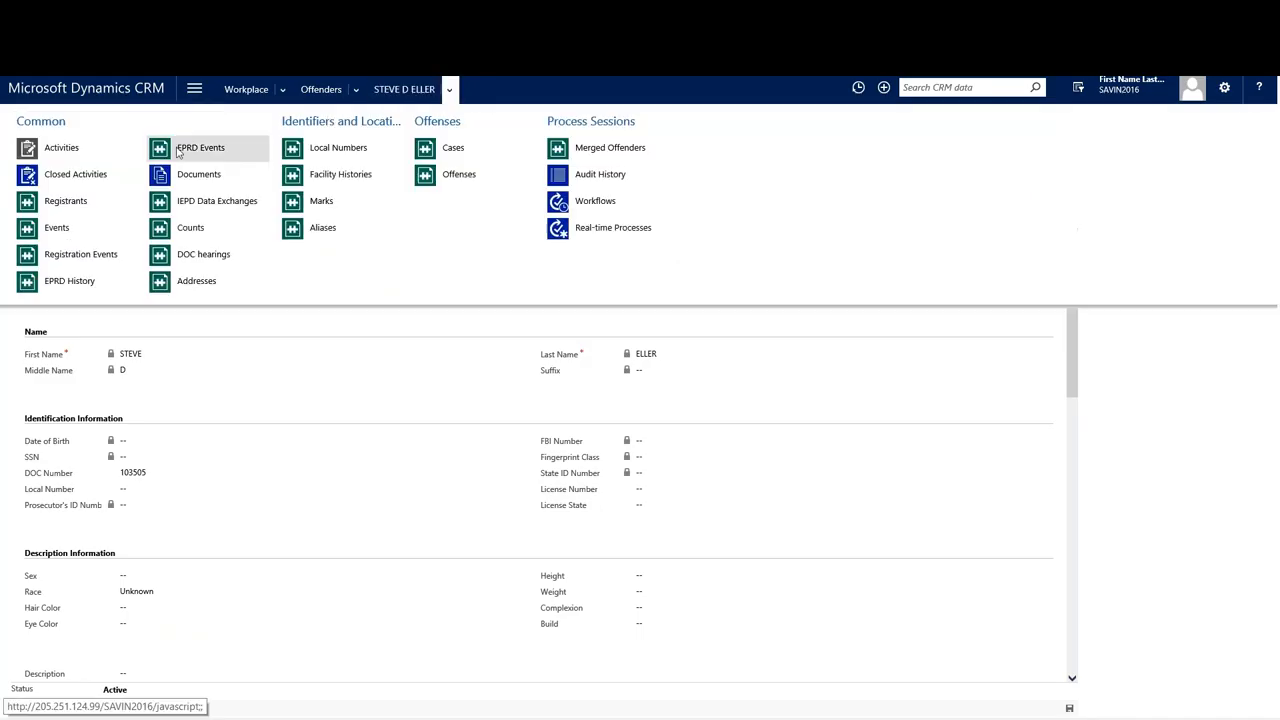
pyautogui.click(98, 201)
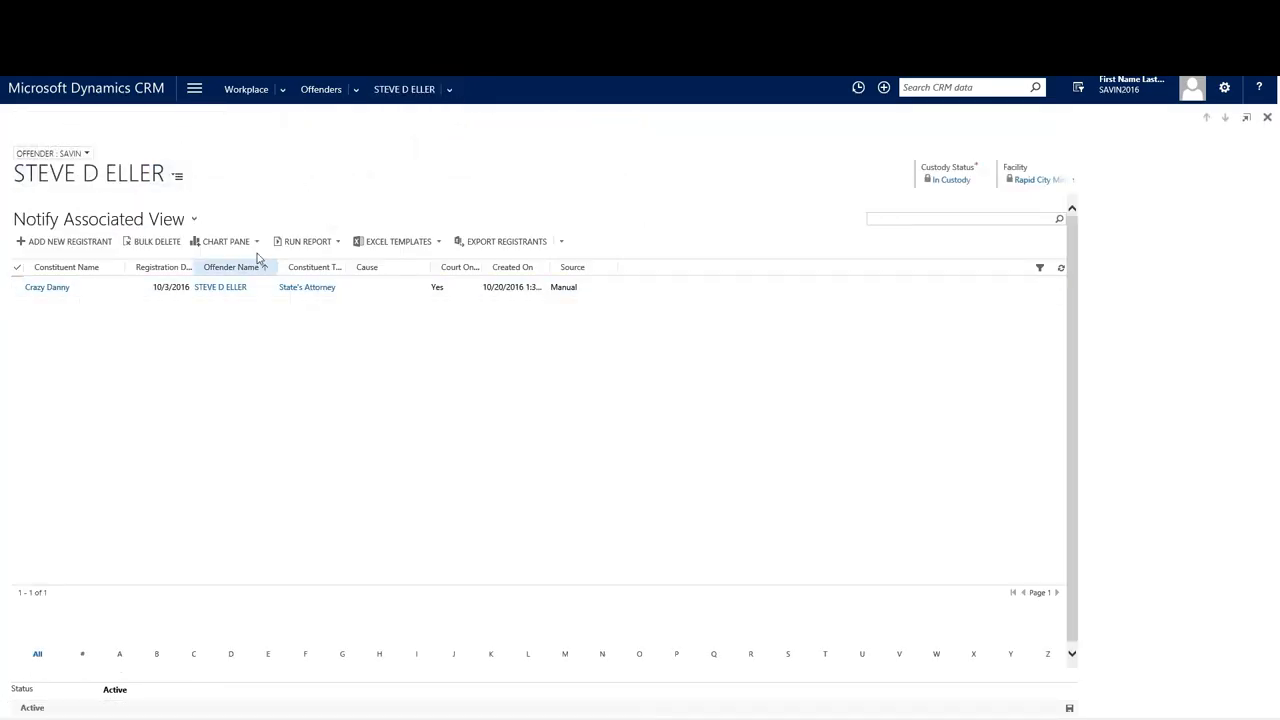
pyautogui.click(177, 176)
pyautogui.click(208, 240)
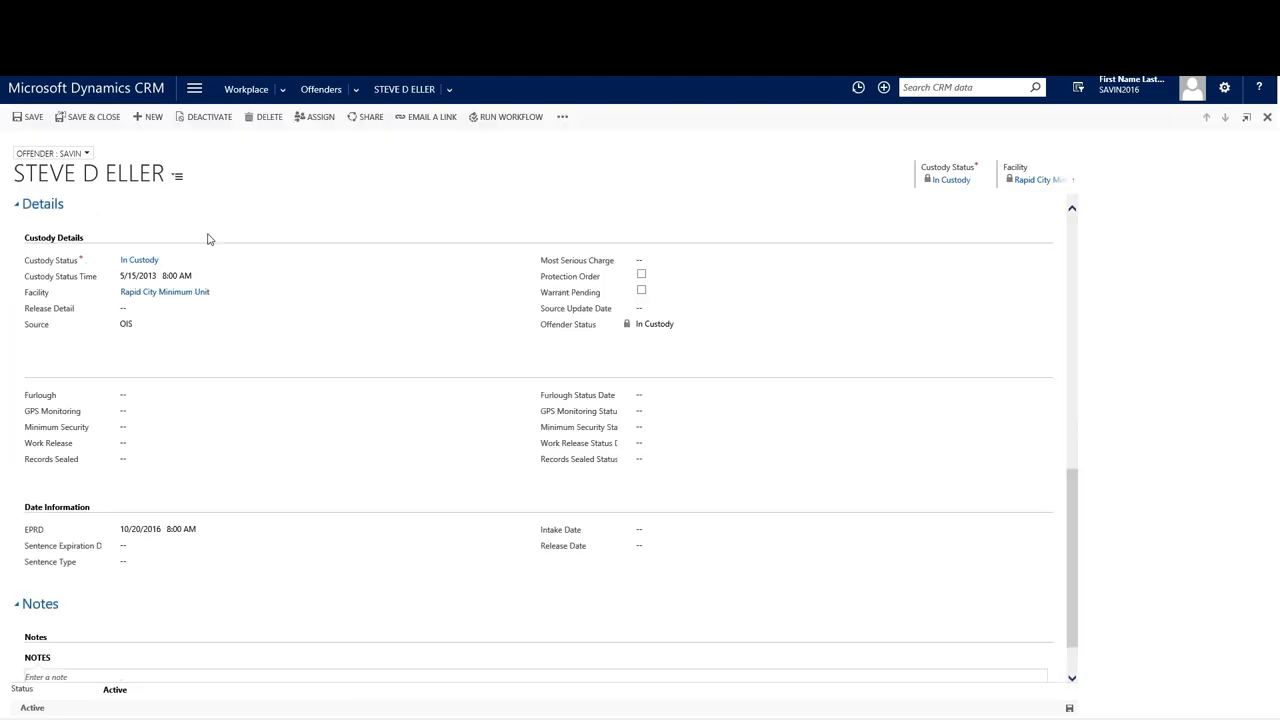
# Set Custody Status to Sentence Complete with custody status time today at 2:00 PM.
pyautogui.click(246, 266)
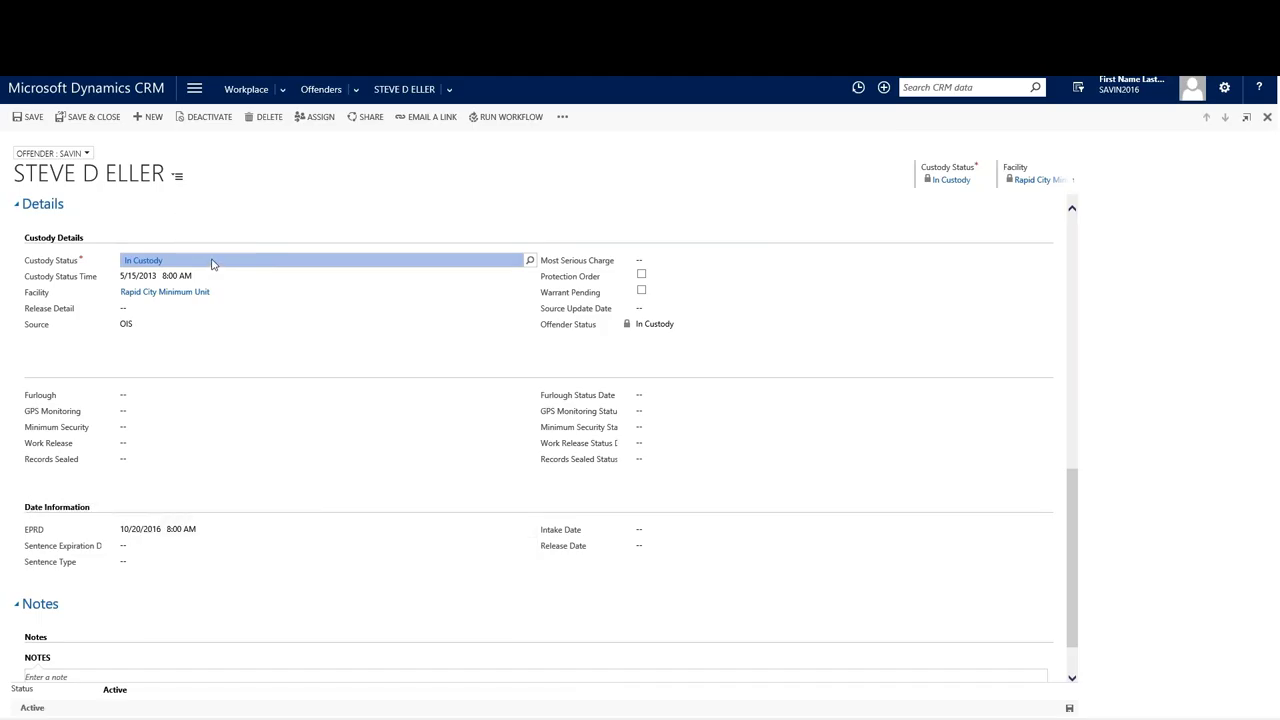
pyautogui.write('Sent')
pyautogui.press('Tab')
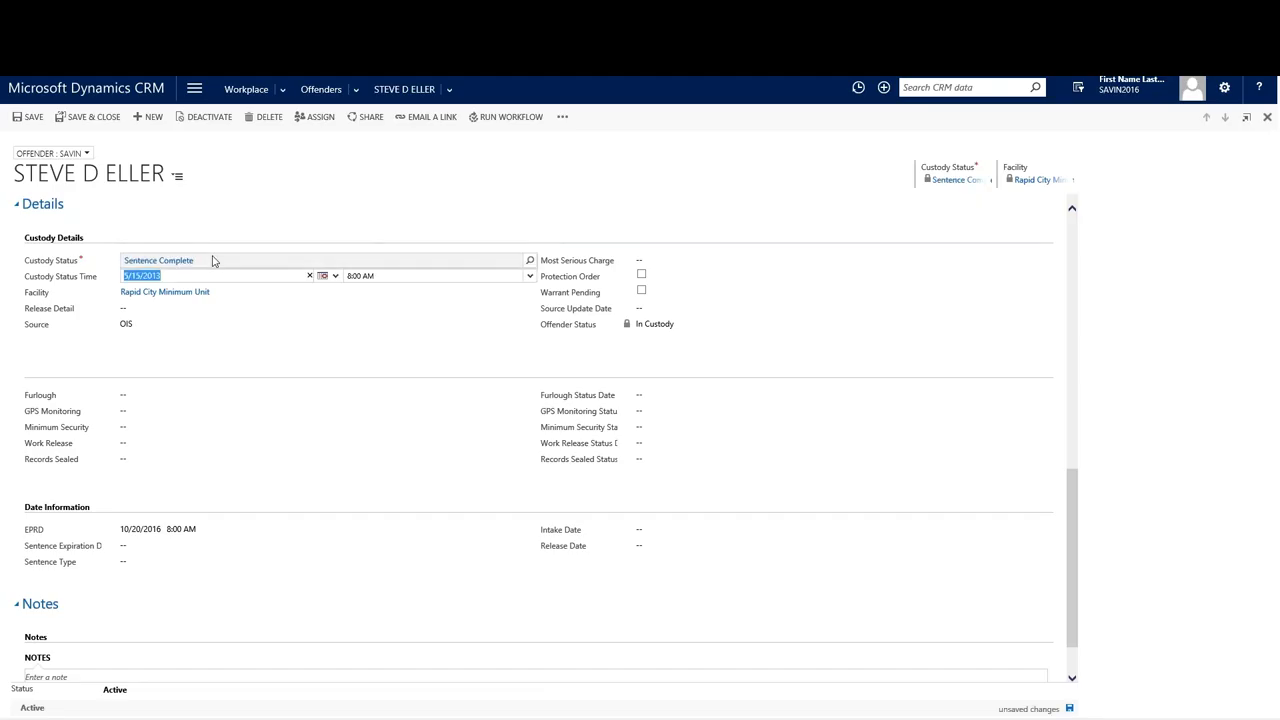
pyautogui.click(322, 275)
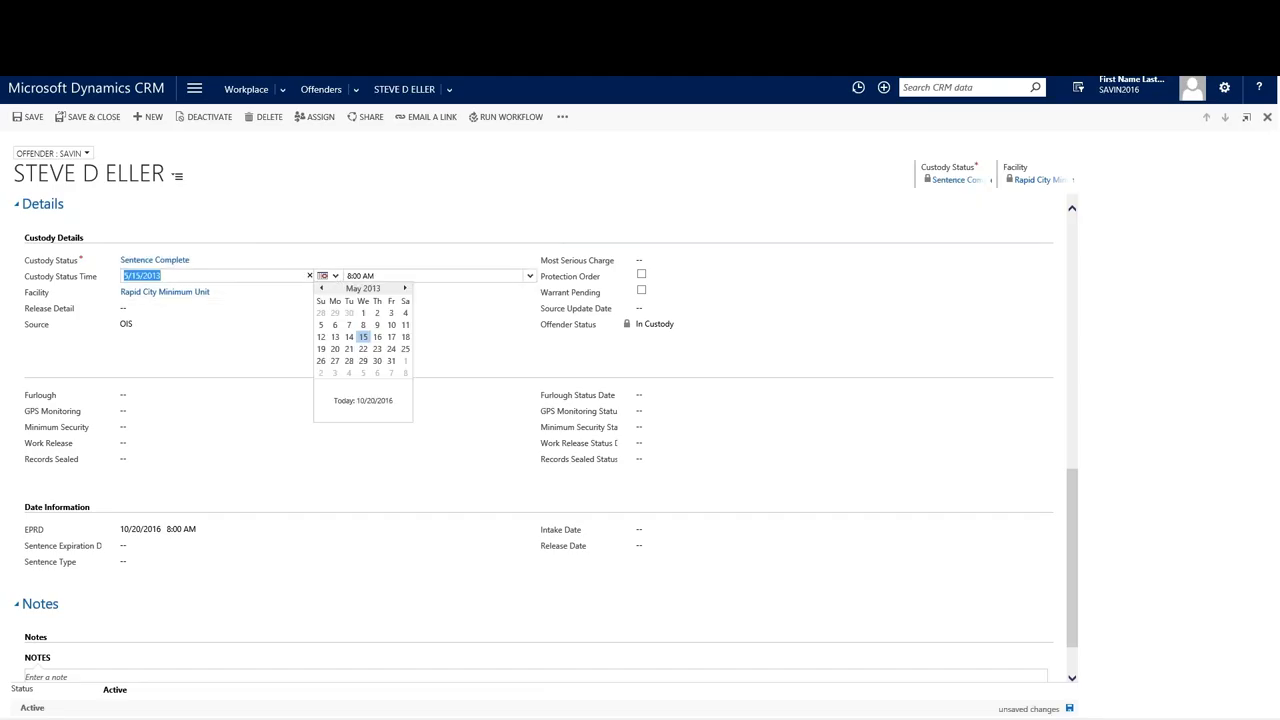
pyautogui.click(352, 403)
pyautogui.click(351, 277)
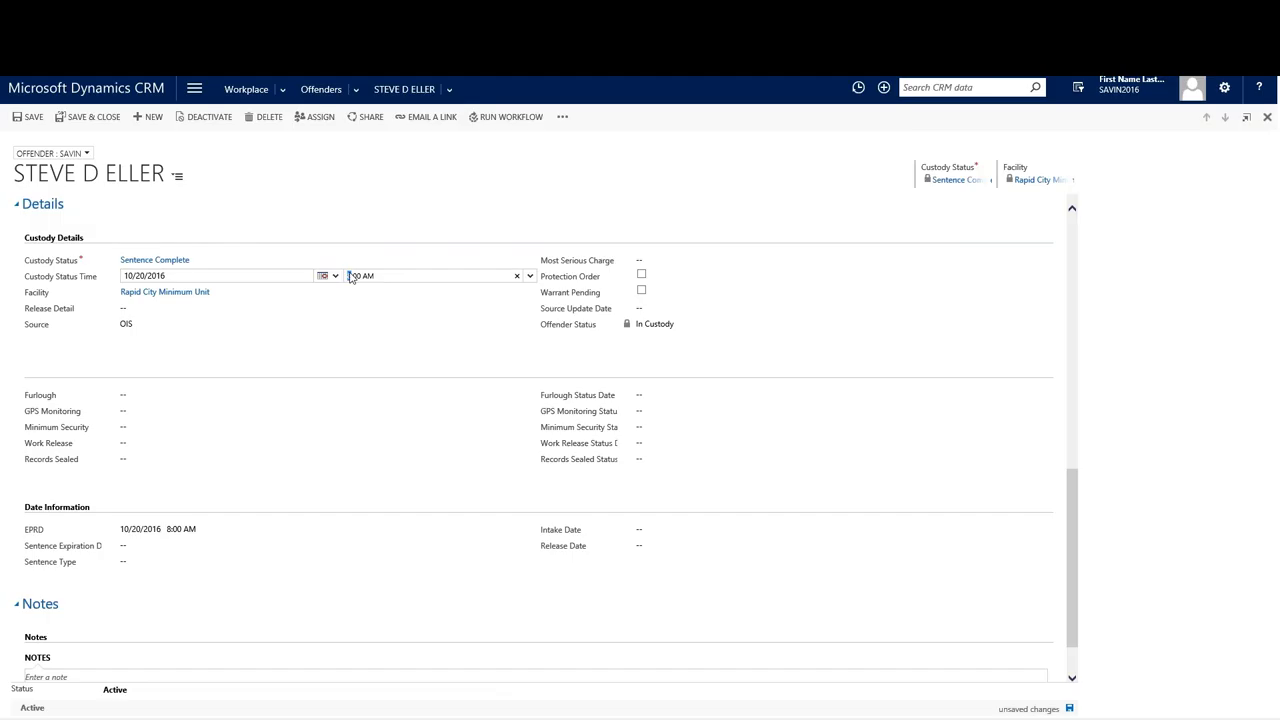
pyautogui.moveTo(362, 277); pyautogui.dragTo(367, 283)
pyautogui.write('P')
pyautogui.click(667, 532)
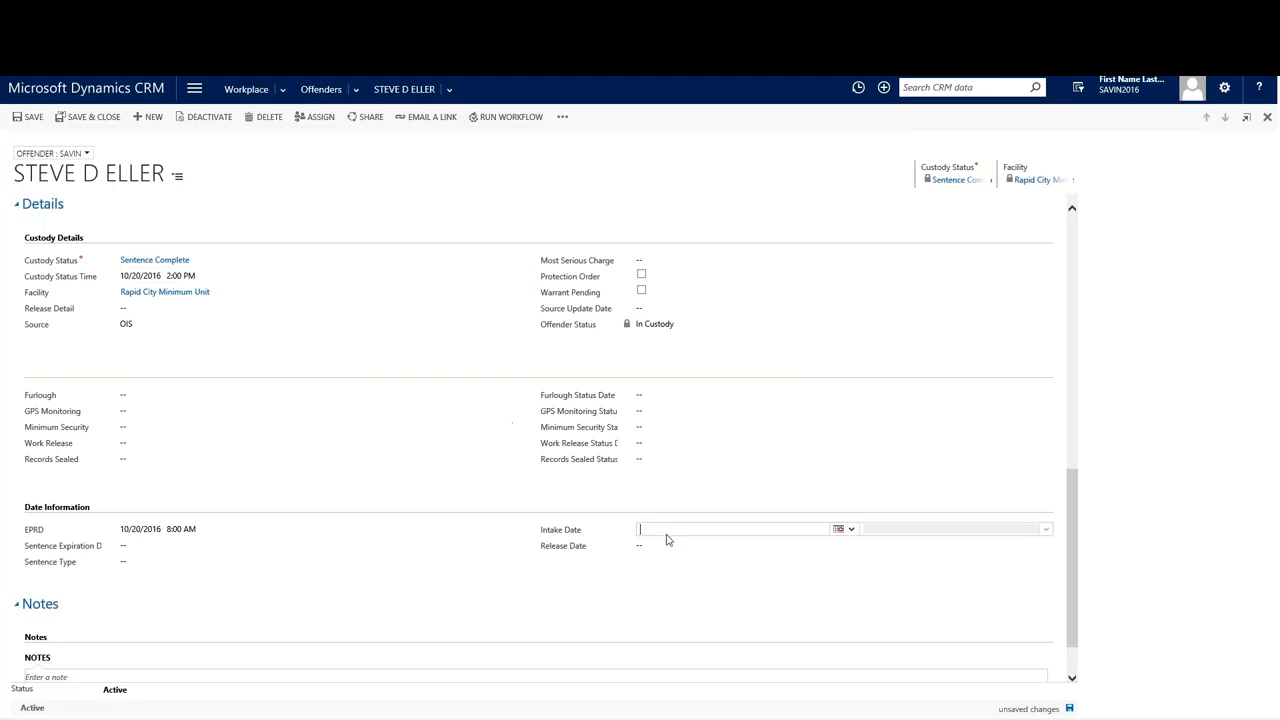
# Set the release date to 10/20/2016 2:00 PM.
pyautogui.click(667, 545)
pyautogui.click(841, 545)
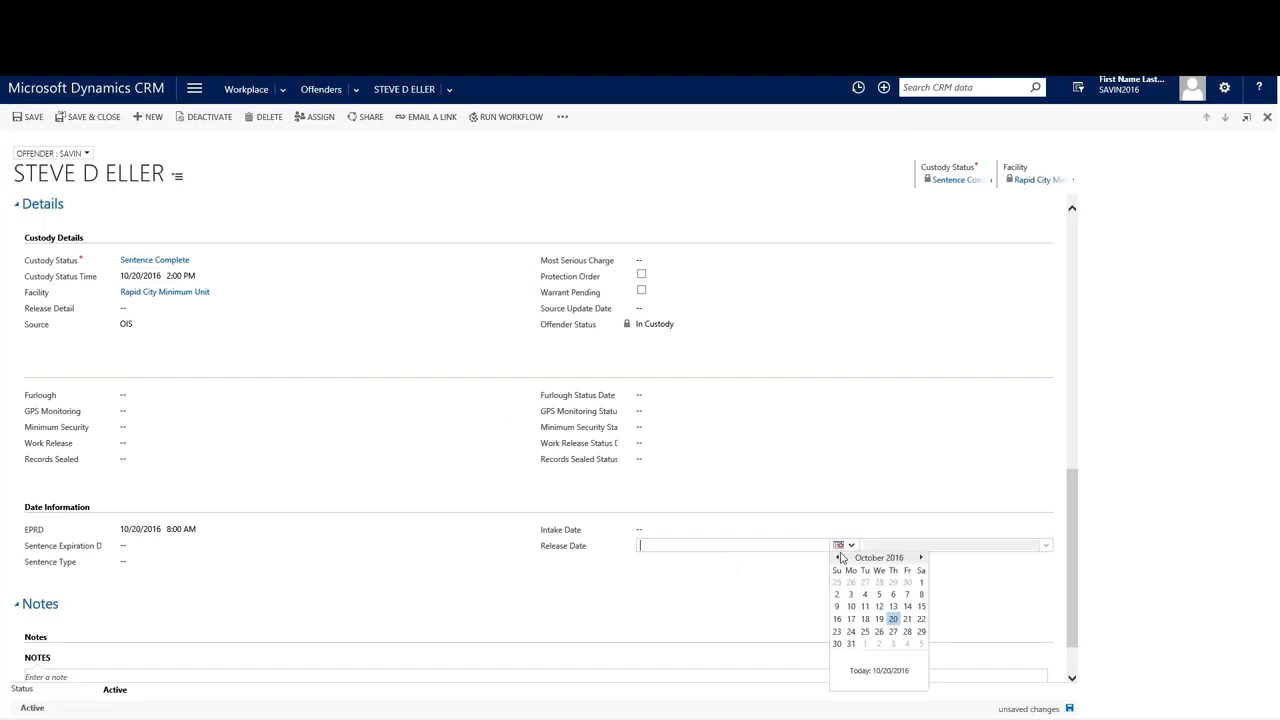
pyautogui.click(893, 619)
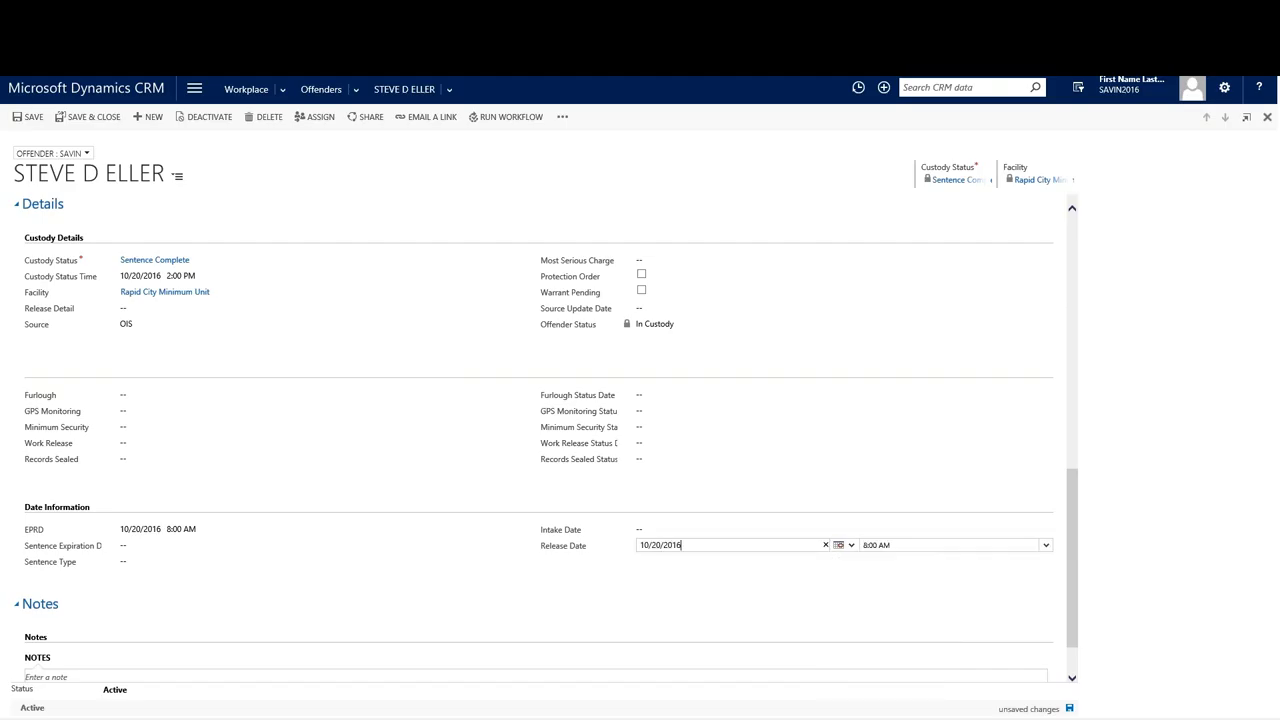
pyautogui.click(866, 547)
pyautogui.press('Delete')
pyautogui.write('2')
pyautogui.doubleClick(880, 546)
pyautogui.write('PM')
pyautogui.click(874, 606)
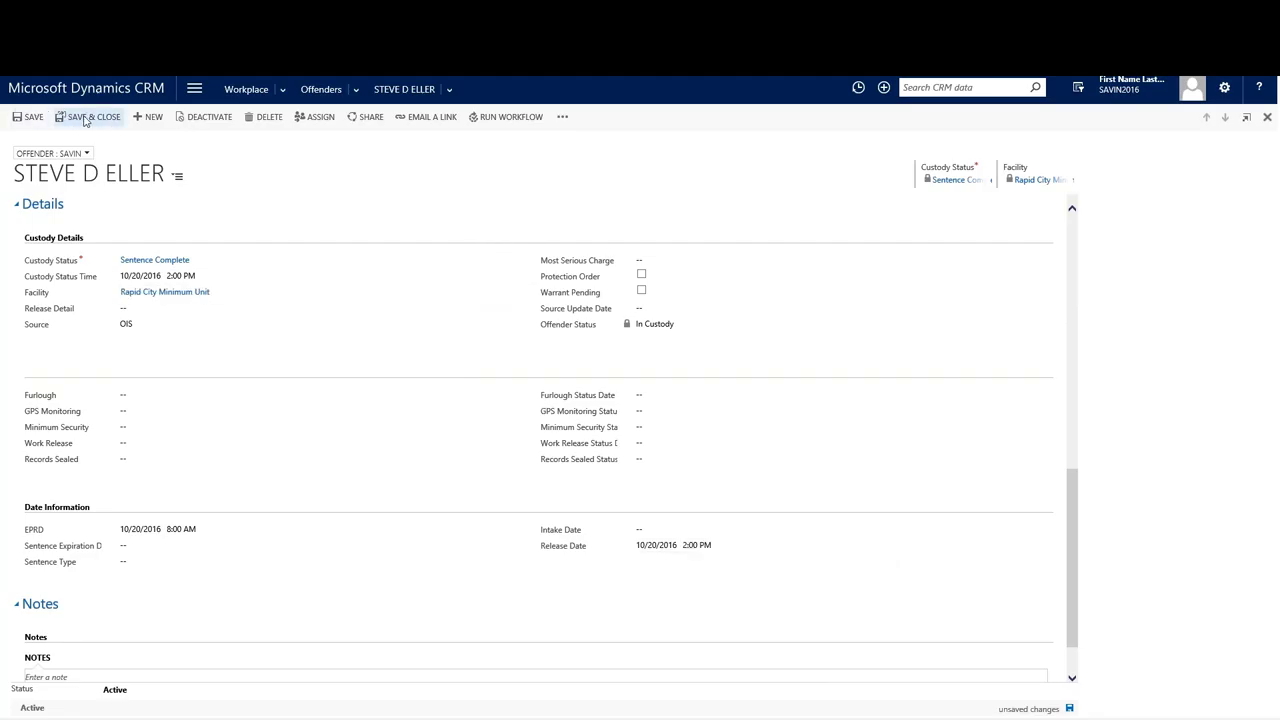
# Save the offender record, recheck the custody status date, and go to the dashboards.
pyautogui.click(38, 119)
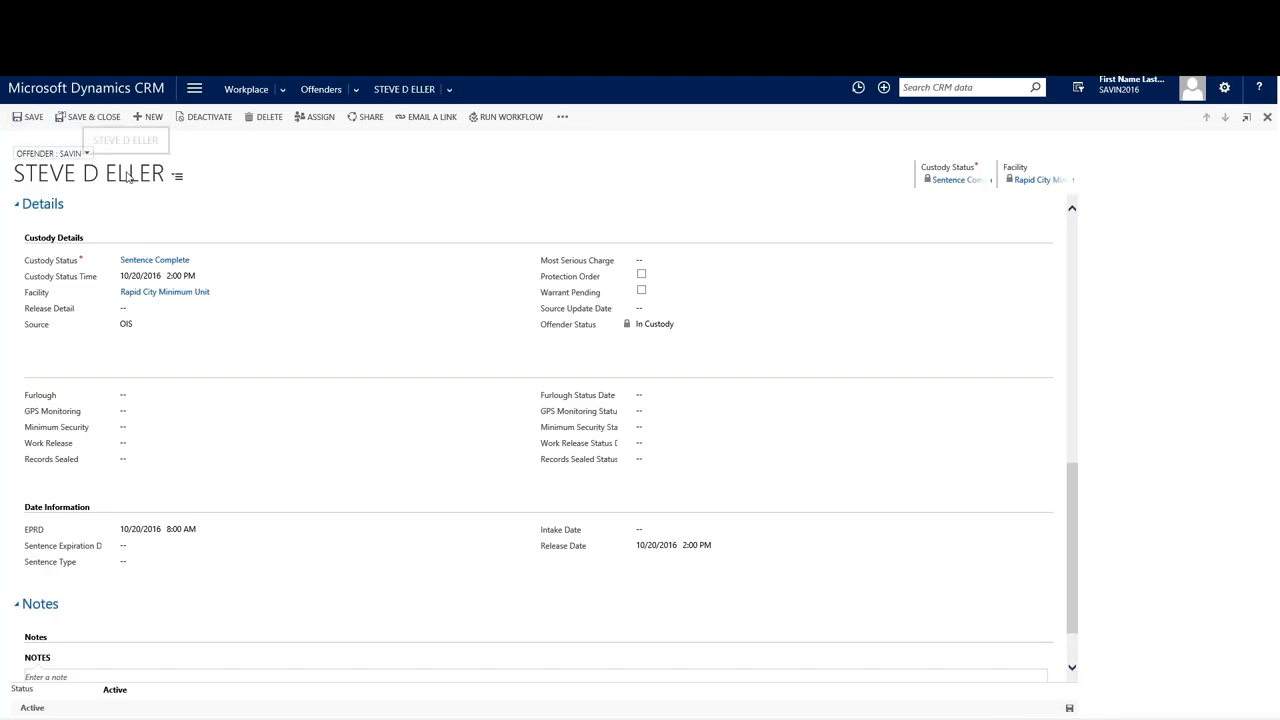
pyautogui.click(184, 276)
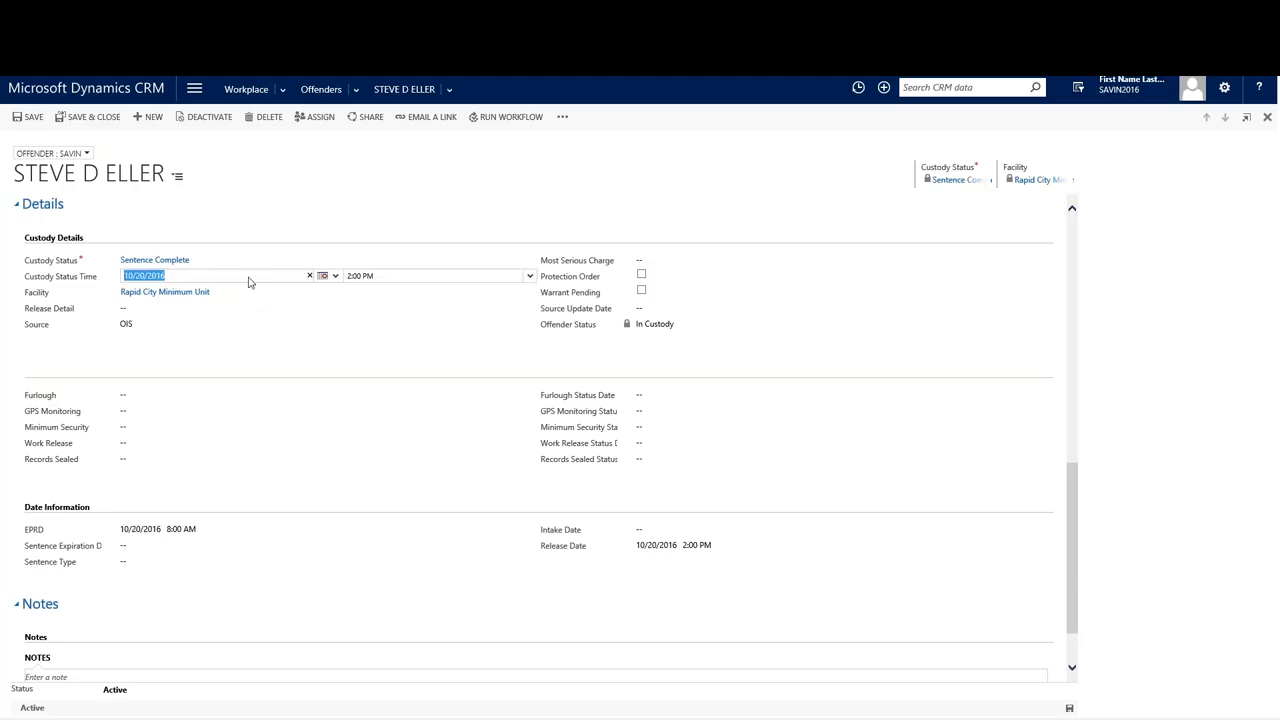
pyautogui.click(336, 278)
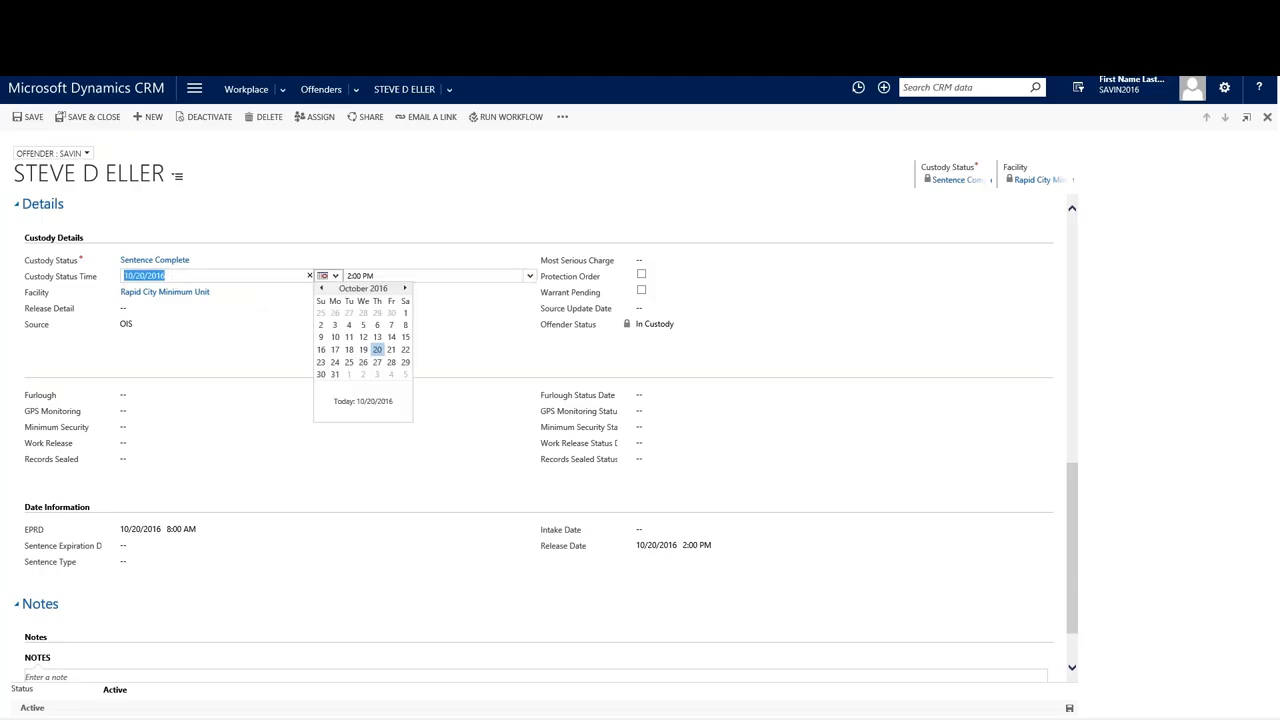
pyautogui.click(325, 266)
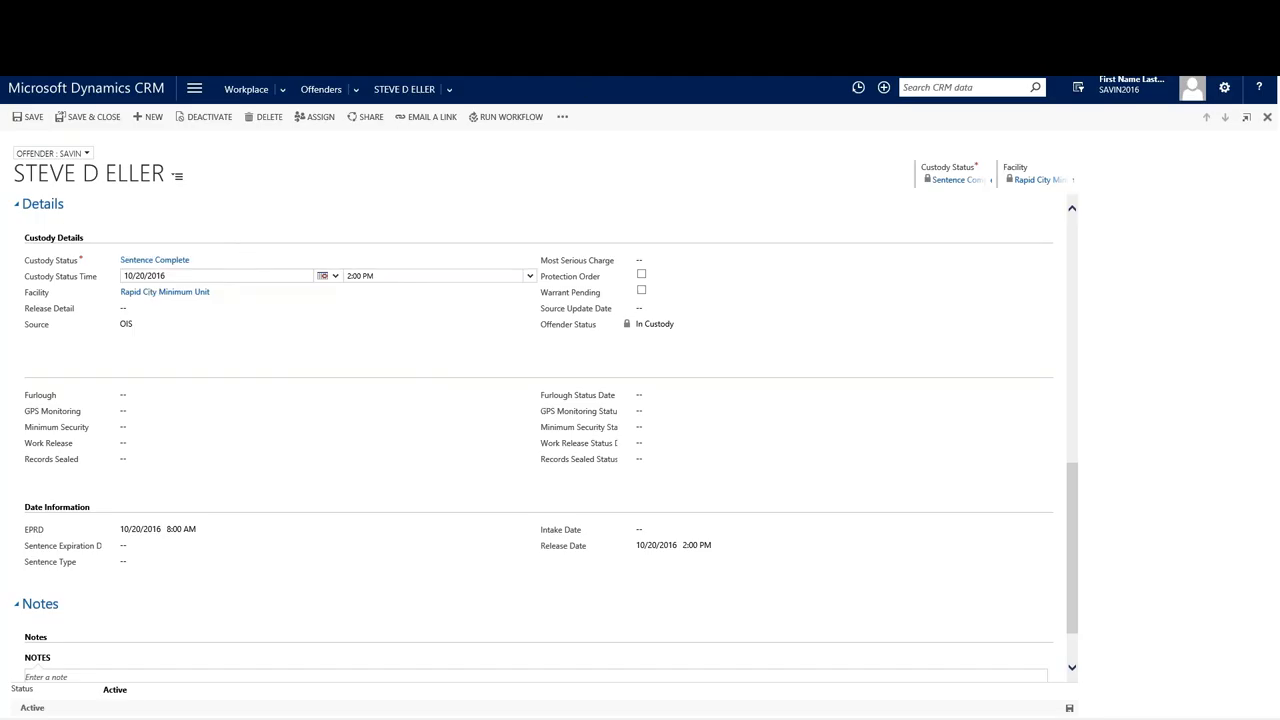
pyautogui.click(86, 88)
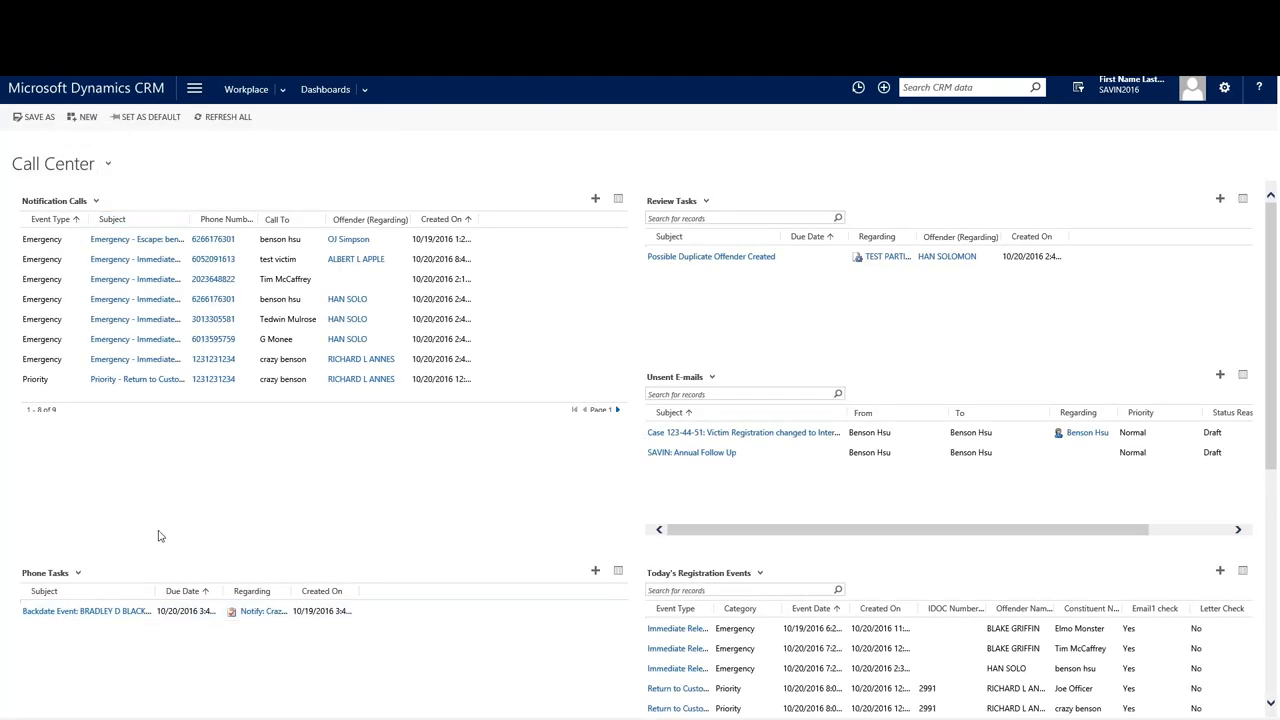
# Open the Backdate Event phone task from the dashboard's Phone Tasks list.
pyautogui.scroll(-2, 157, 536)
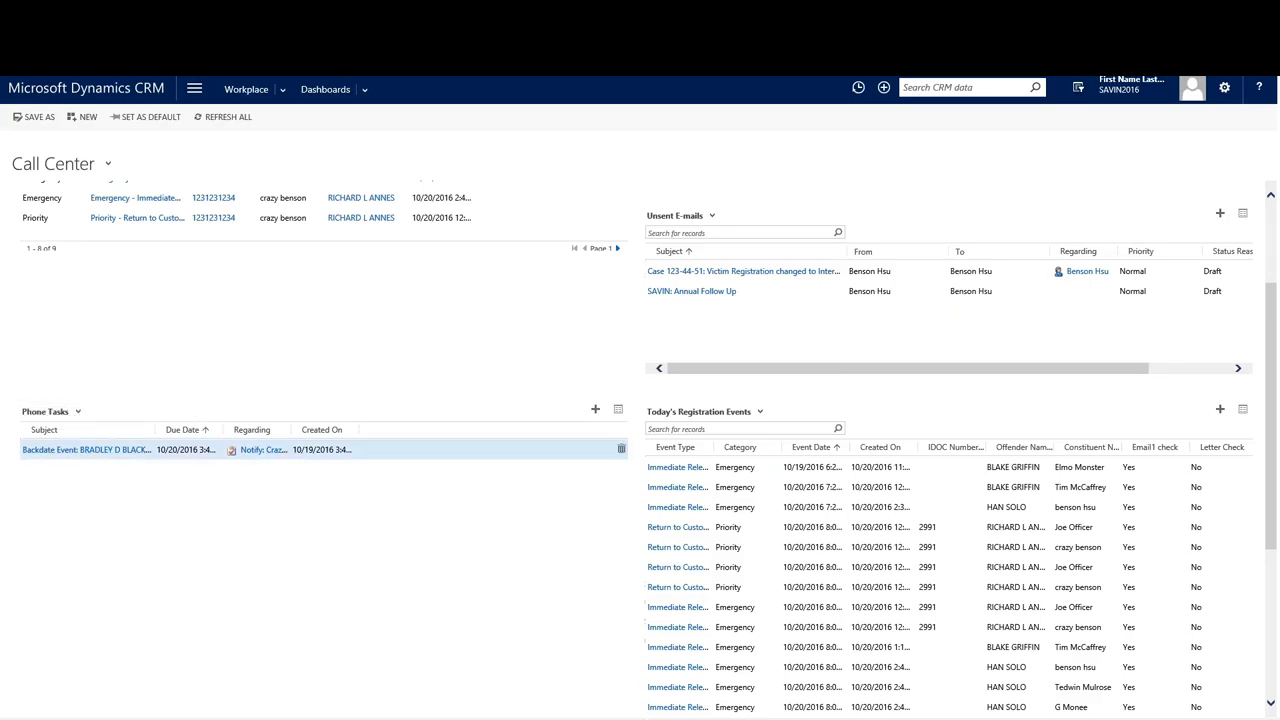
pyautogui.click(110, 448)
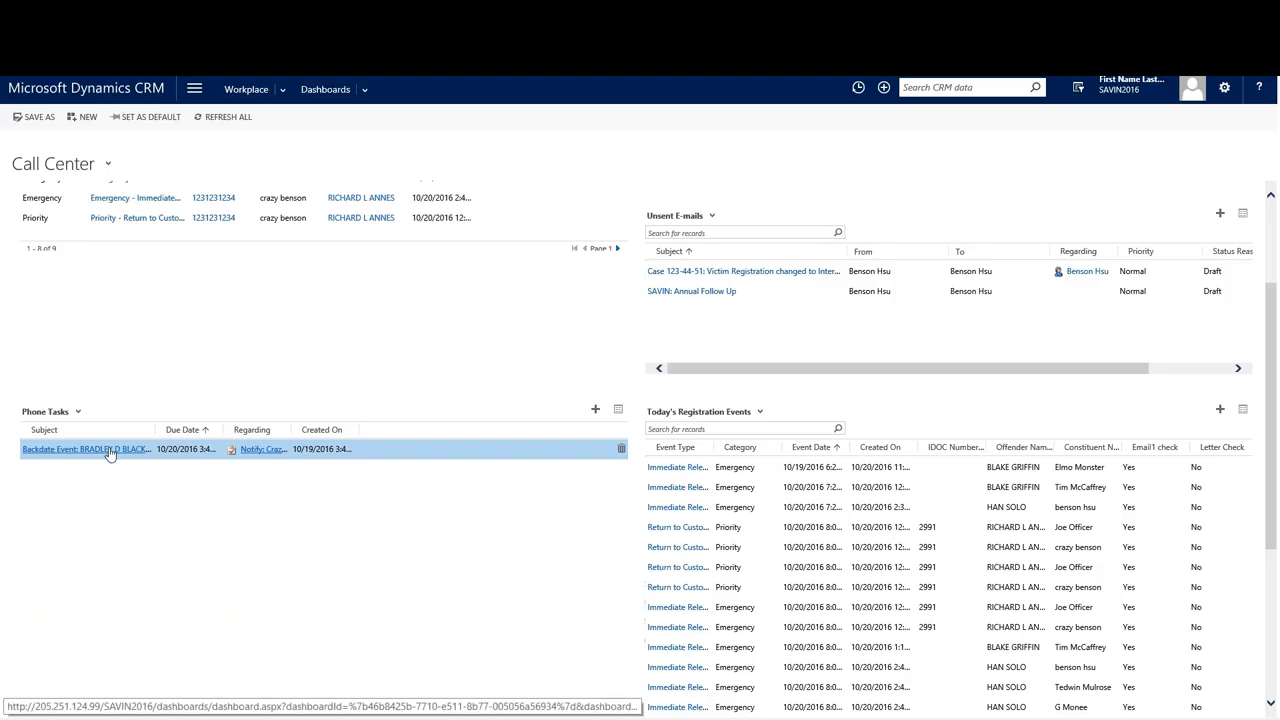
pyautogui.click(110, 450)
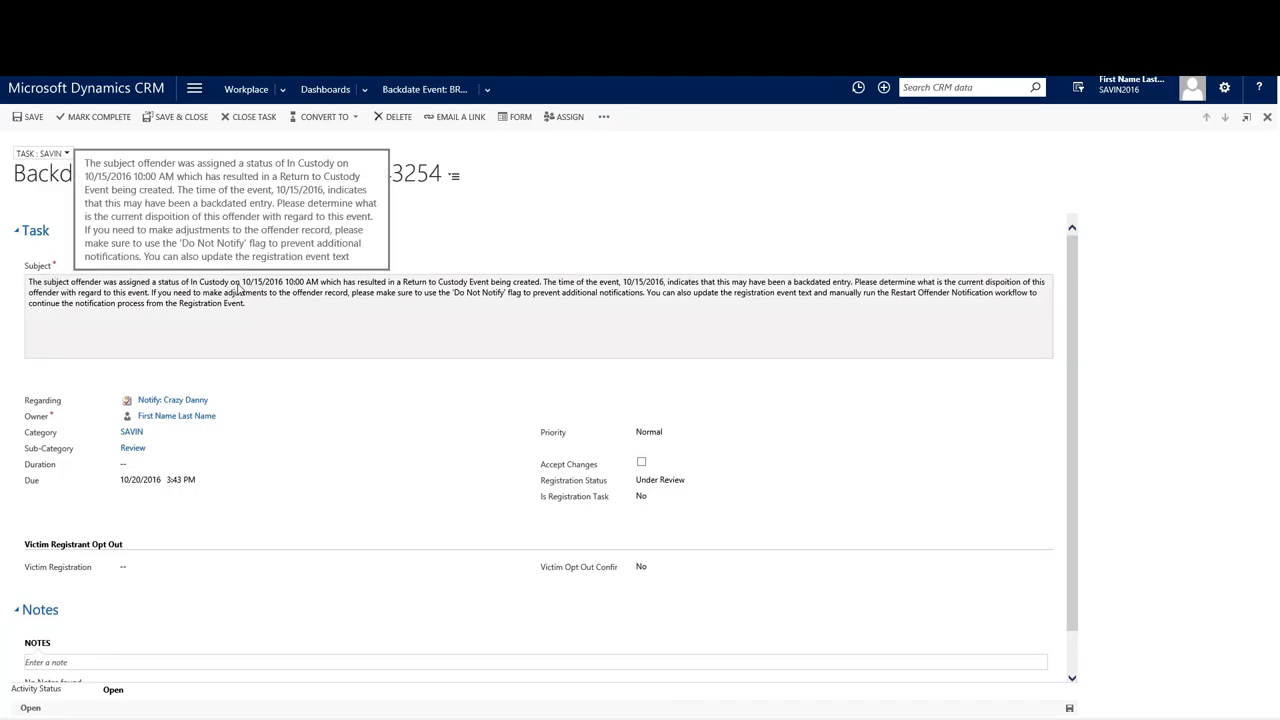
pyautogui.click(268, 287)
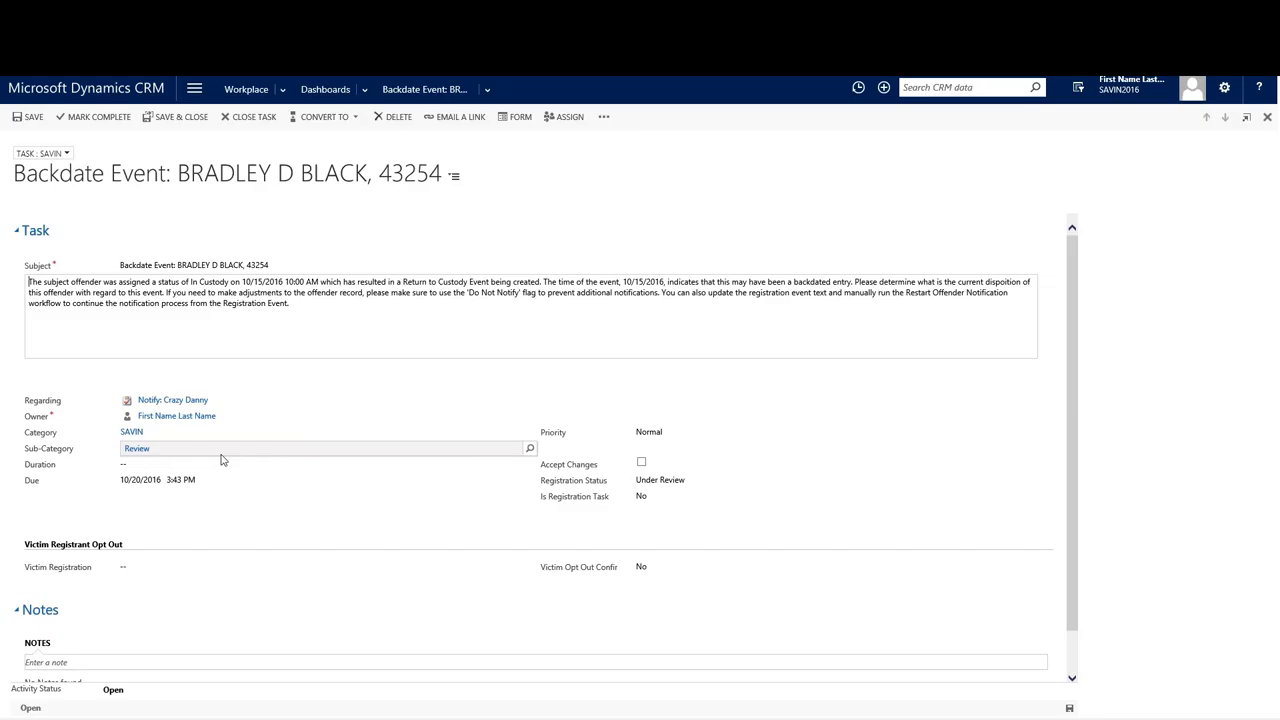
pyautogui.click(172, 400)
# Open the Return to Custody registration event from the task and place the cursor in Email Text.
pyautogui.click(174, 399)
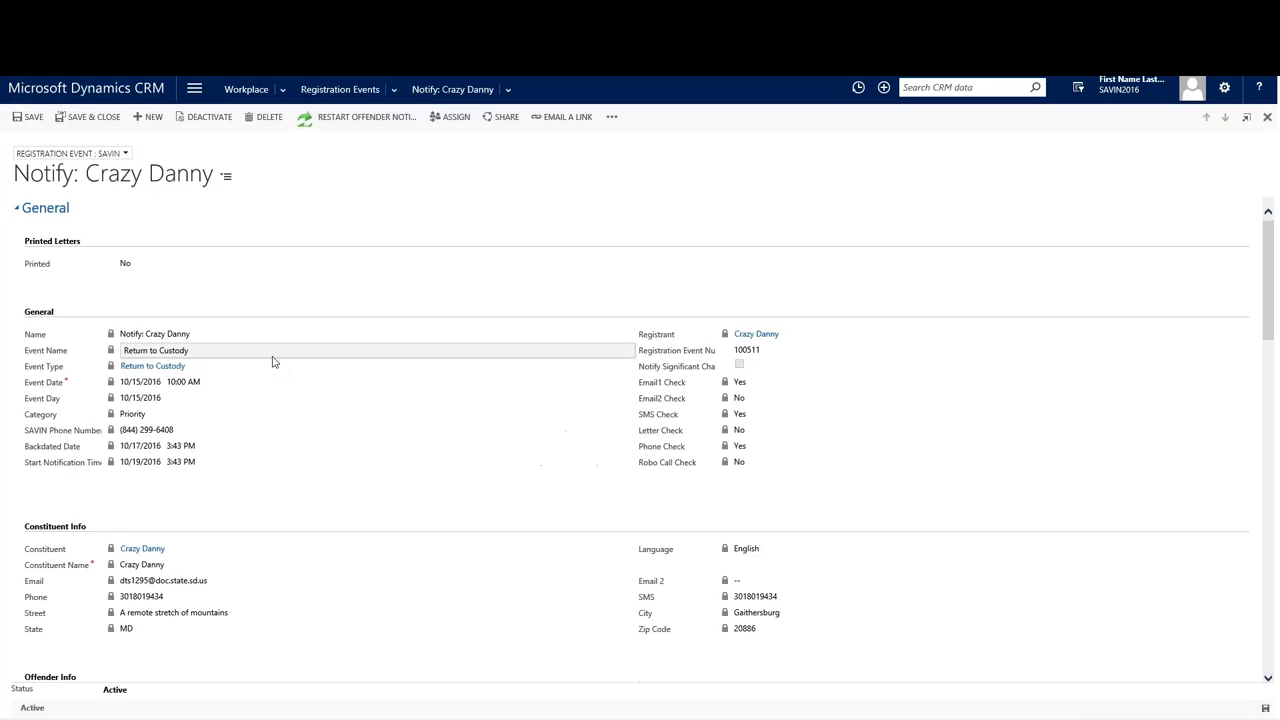
pyautogui.scroll(-3, 272, 435)
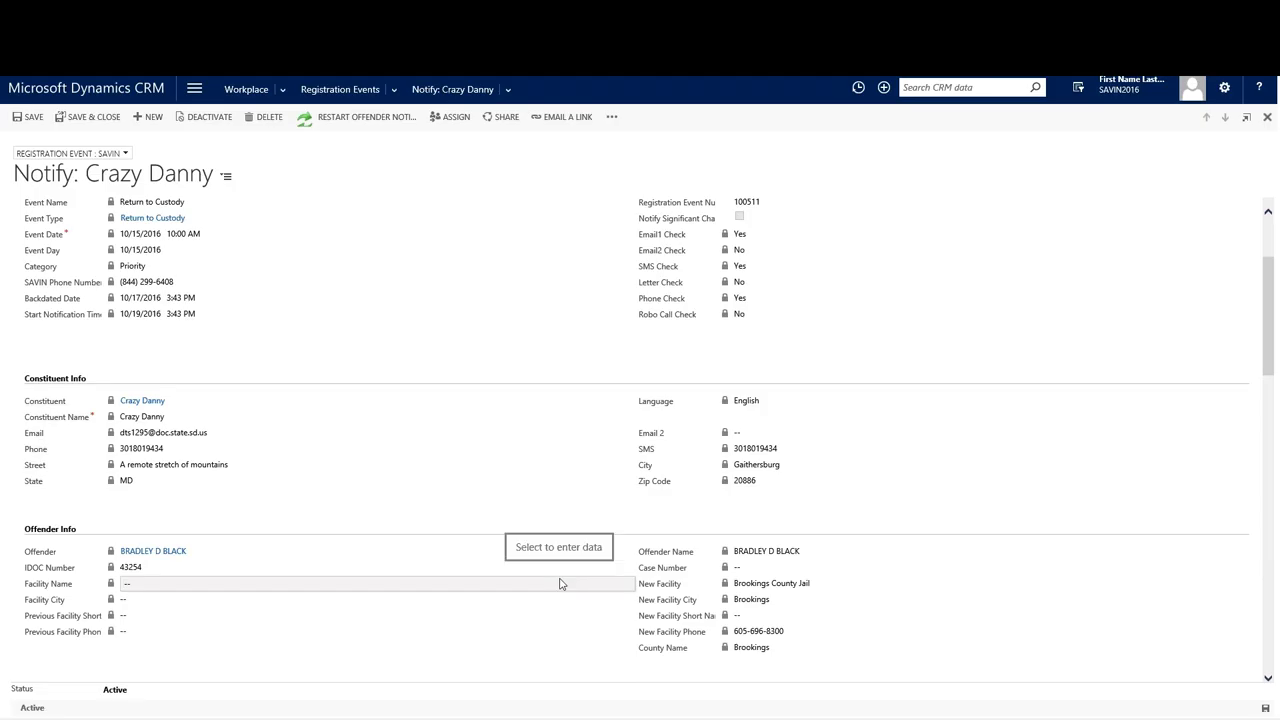
pyautogui.scroll(2, 560, 583)
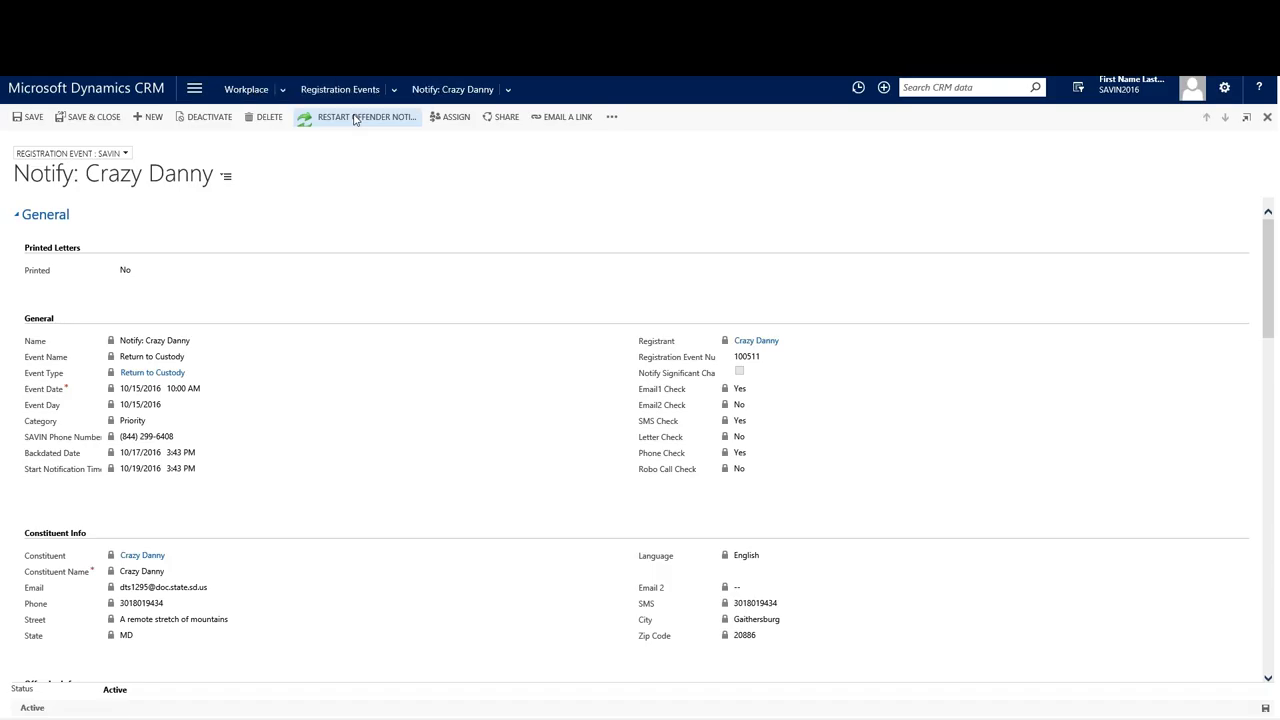
pyautogui.scroll(-15, 354, 266)
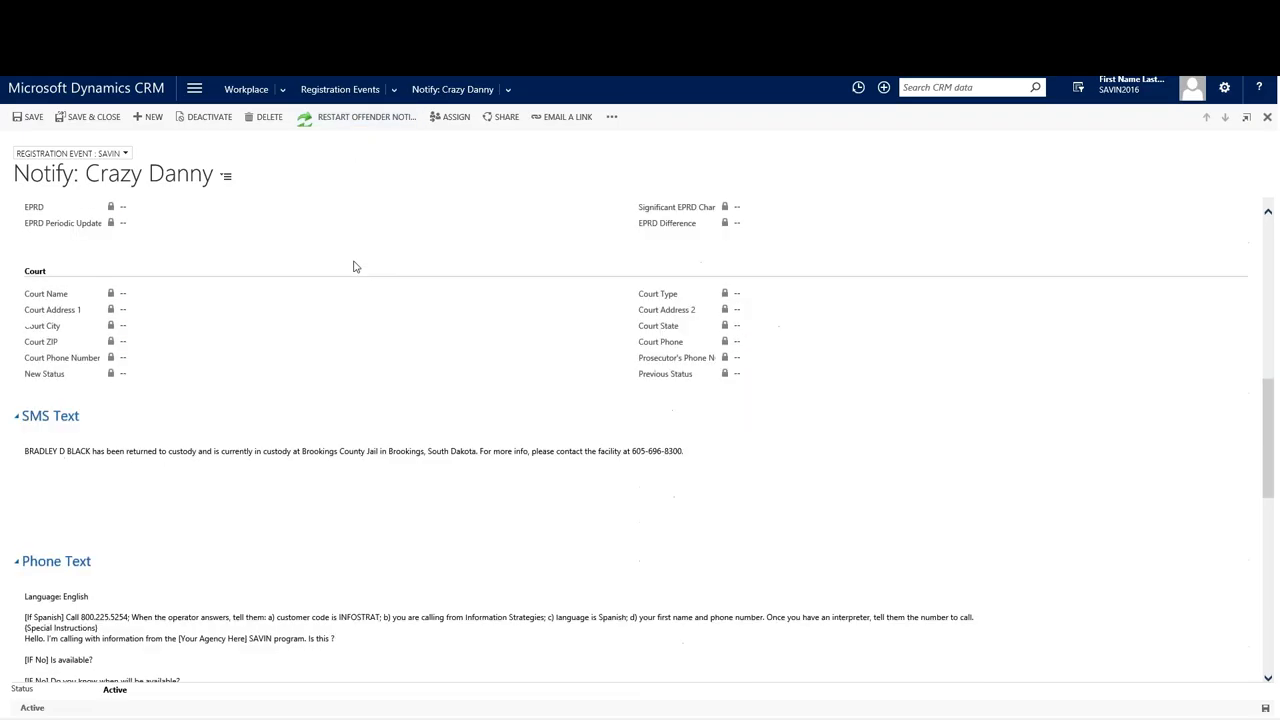
pyautogui.scroll(-3, 279, 347)
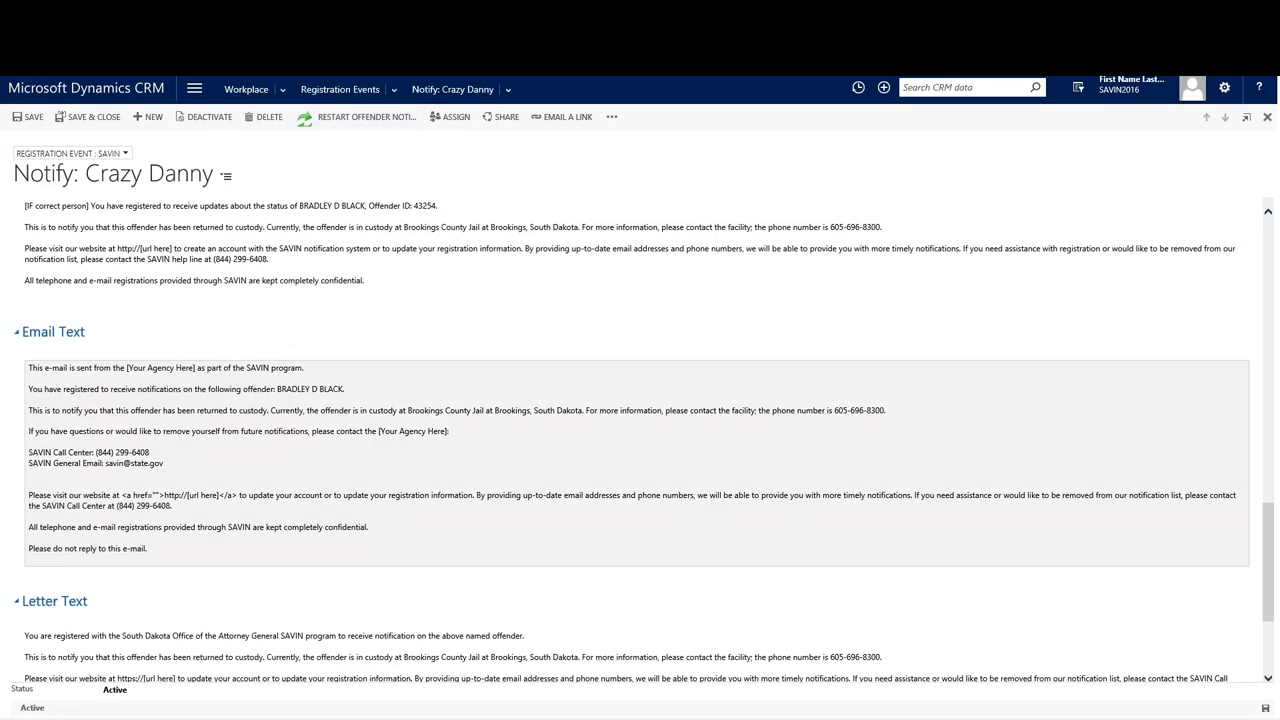
pyautogui.click(345, 389)
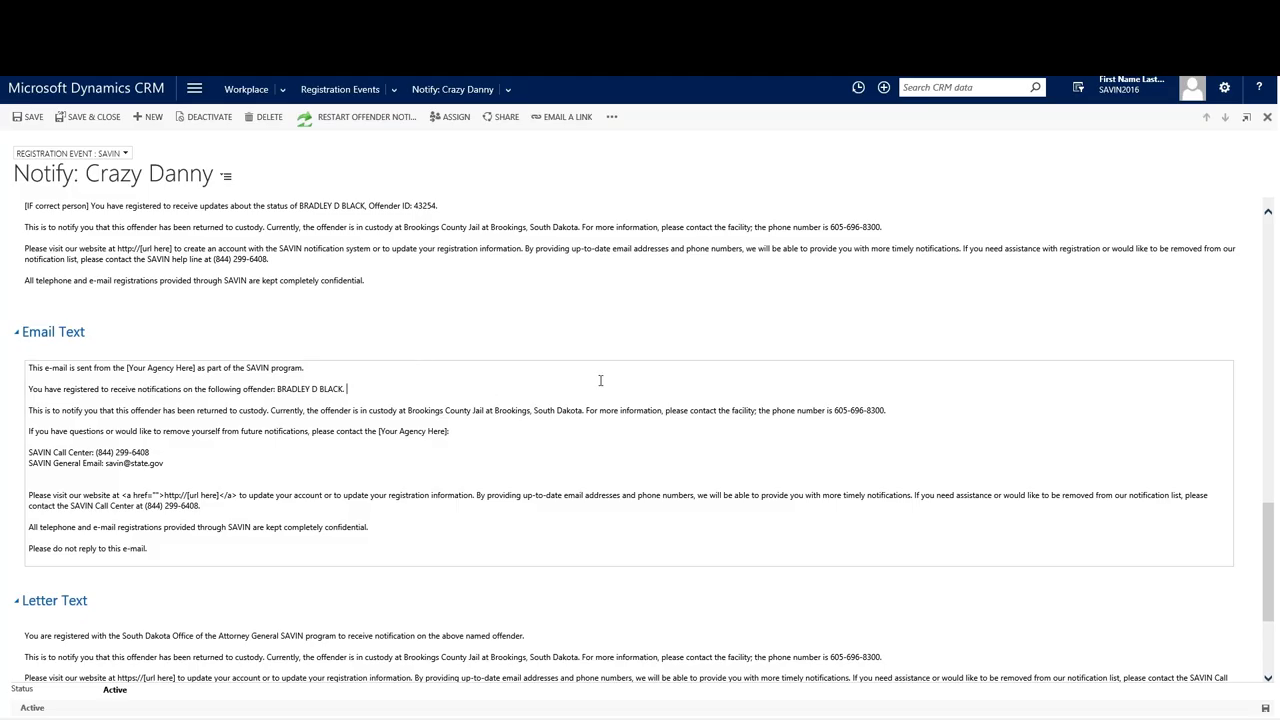
# Append 'Then teason you are getting this late is ...' after the facility phone number and save.
pyautogui.click(919, 407)
pyautogui.write('Then teason you are getting this late is ...')
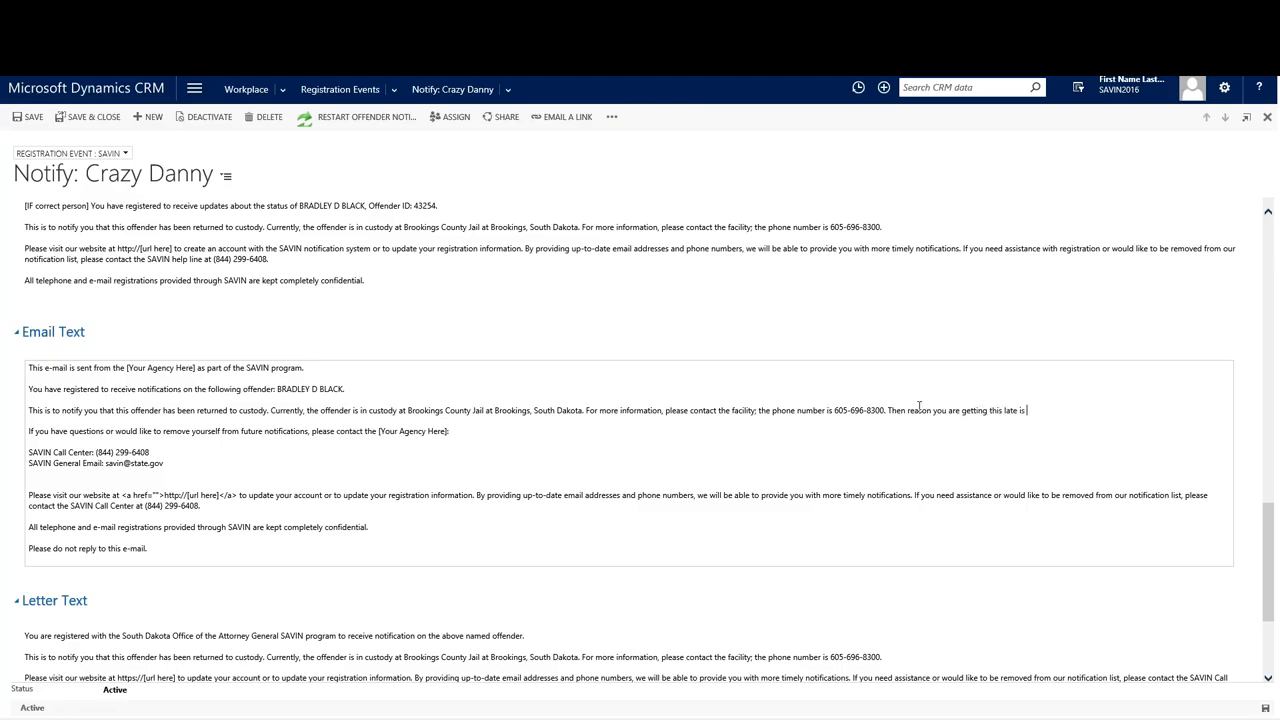
pyautogui.click(825, 358)
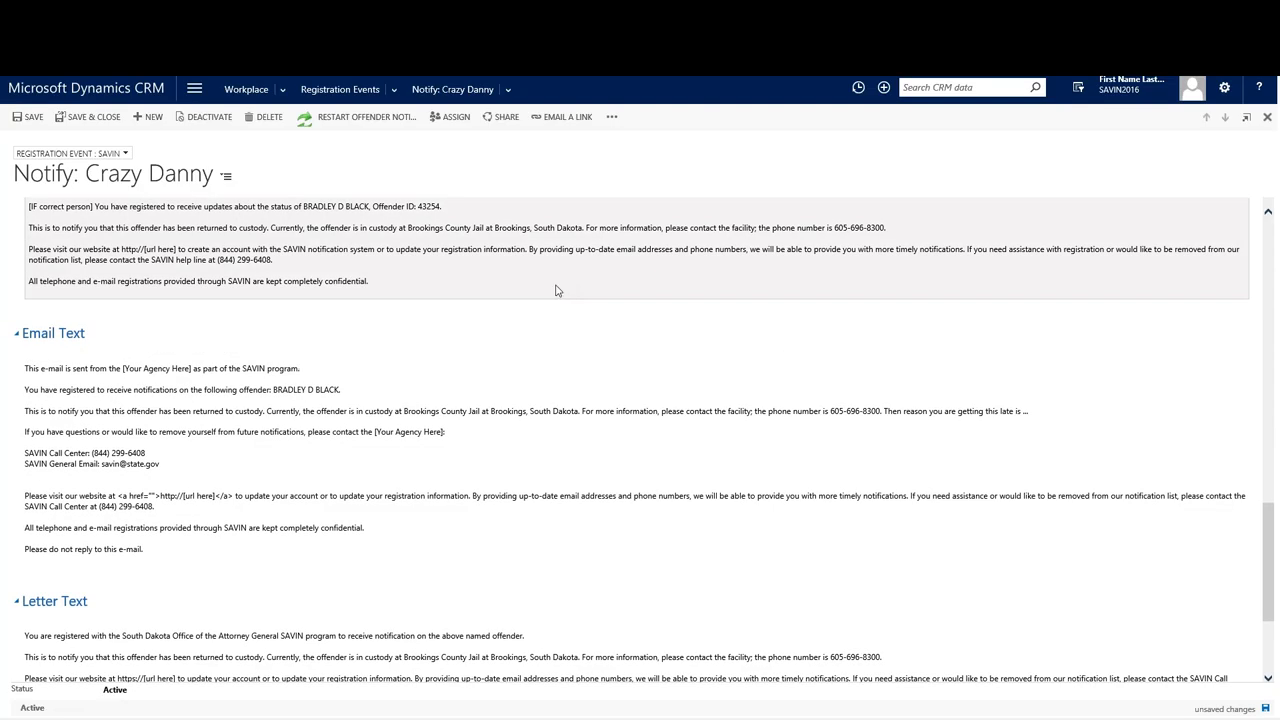
pyautogui.click(1266, 709)
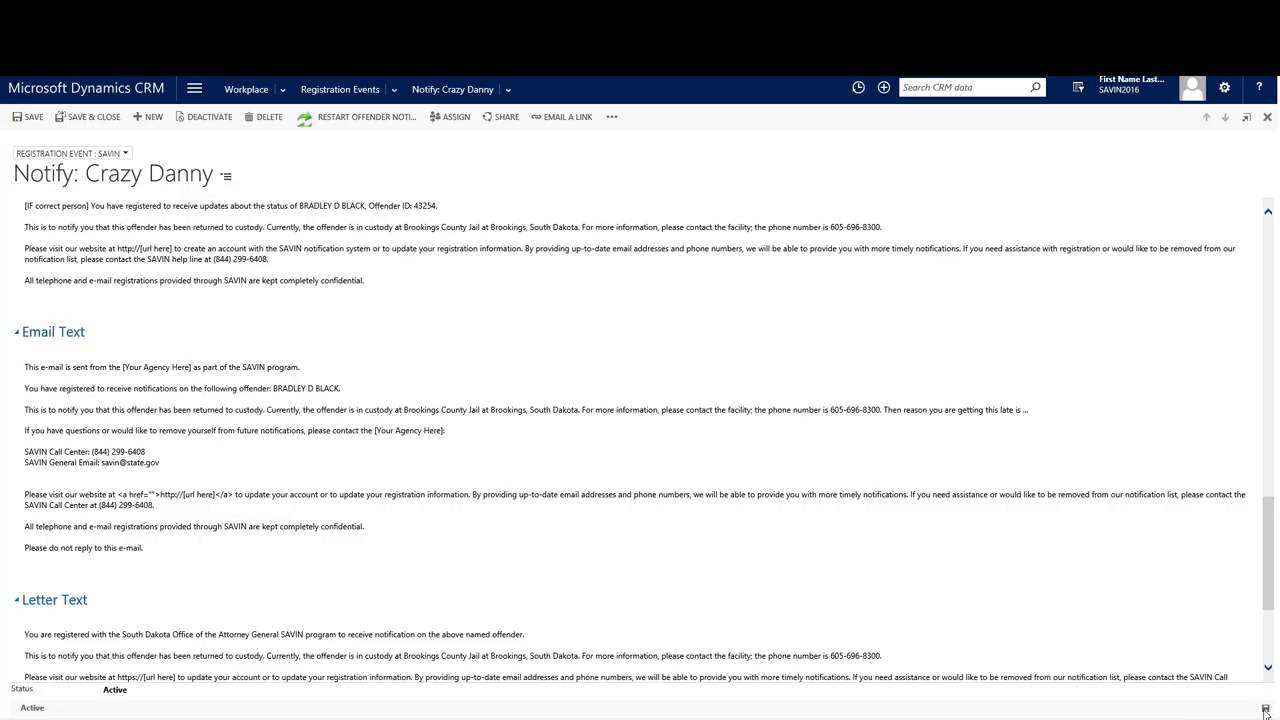
pyautogui.scroll(5, 669, 449)
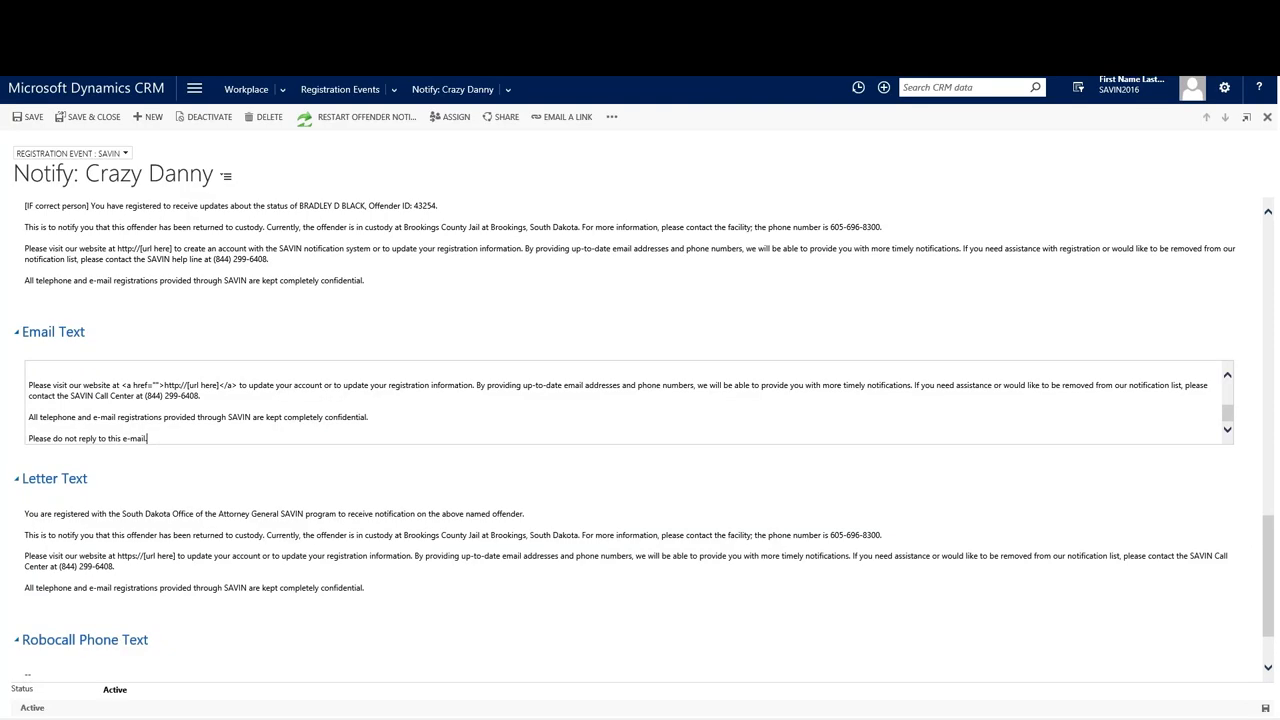
pyautogui.scroll(10, 648, 436)
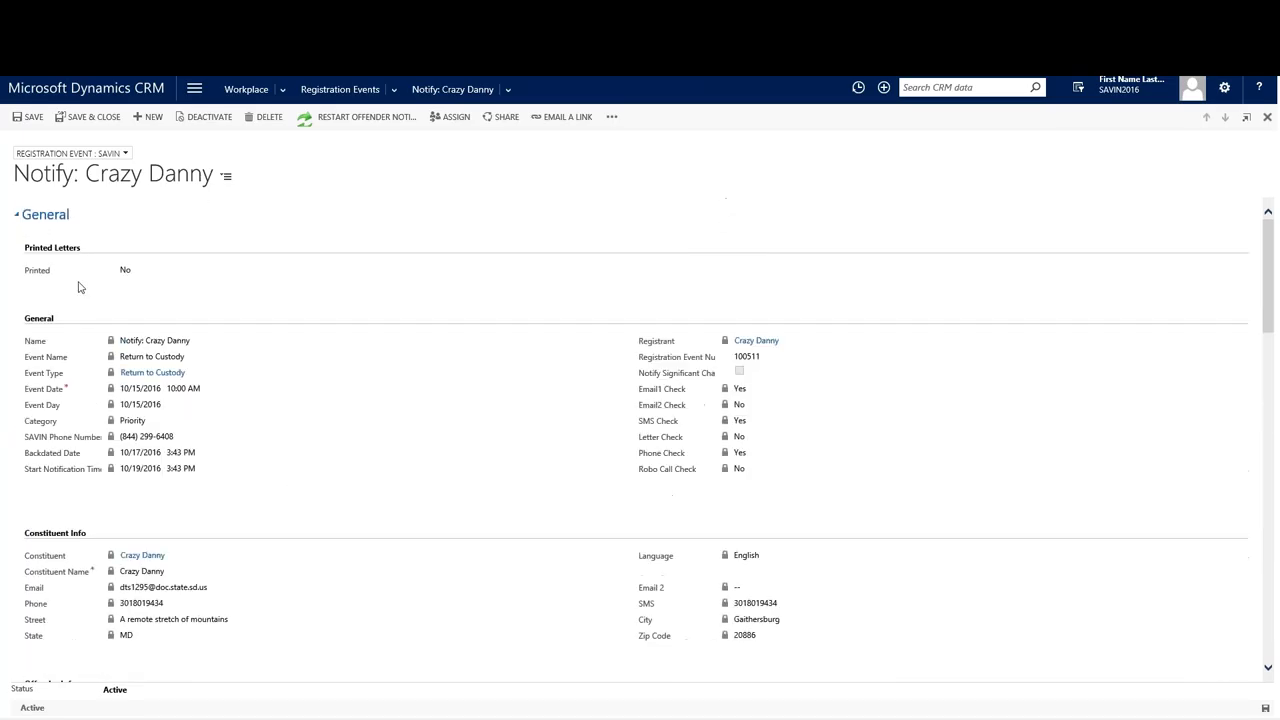